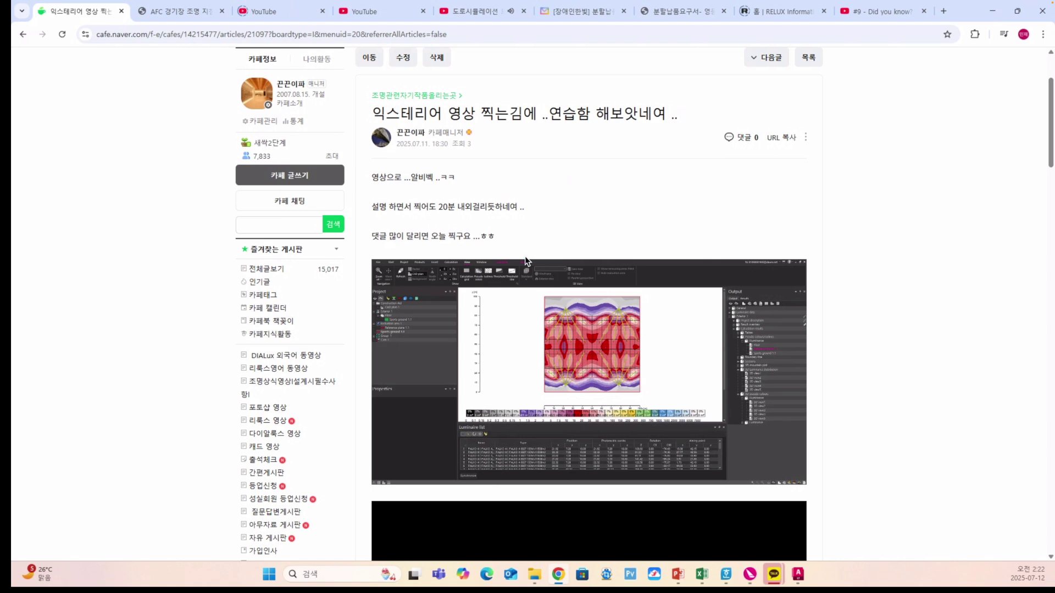
- Switch to Excel and look over the KS illuminance standard table
click(701, 574)
mouse_move(1050, 131)
mouse_down()
mouse_move(1050, 295)
mouse_move(1049, 128)
mouse_up()
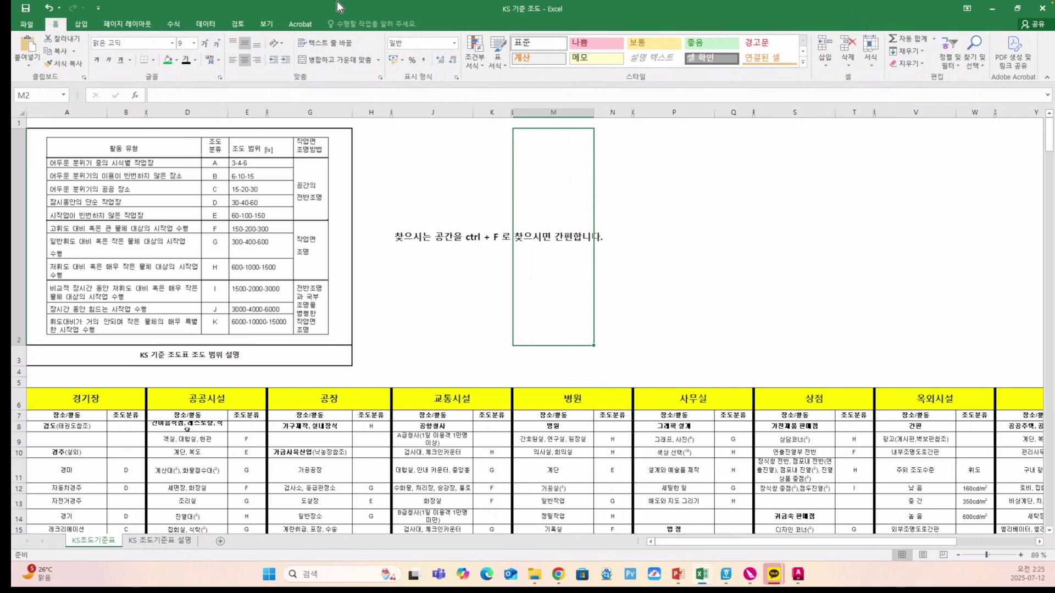
- Switch the remote desktop view to Display 1 (1920x1080) to bring up ReluxDesktop
mouse_move(336, 4)
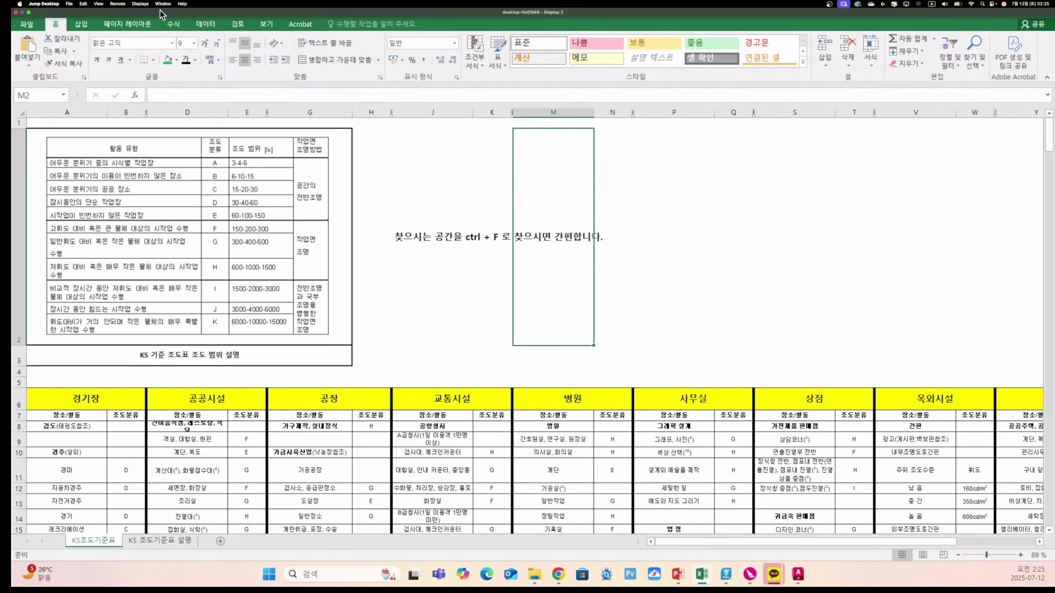
click(136, 7)
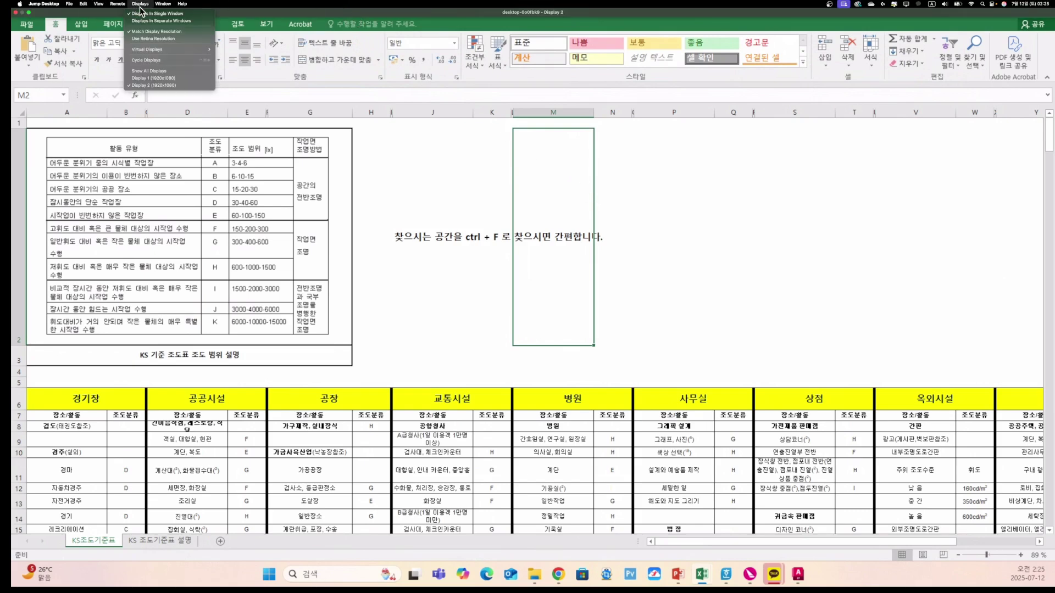
click(161, 78)
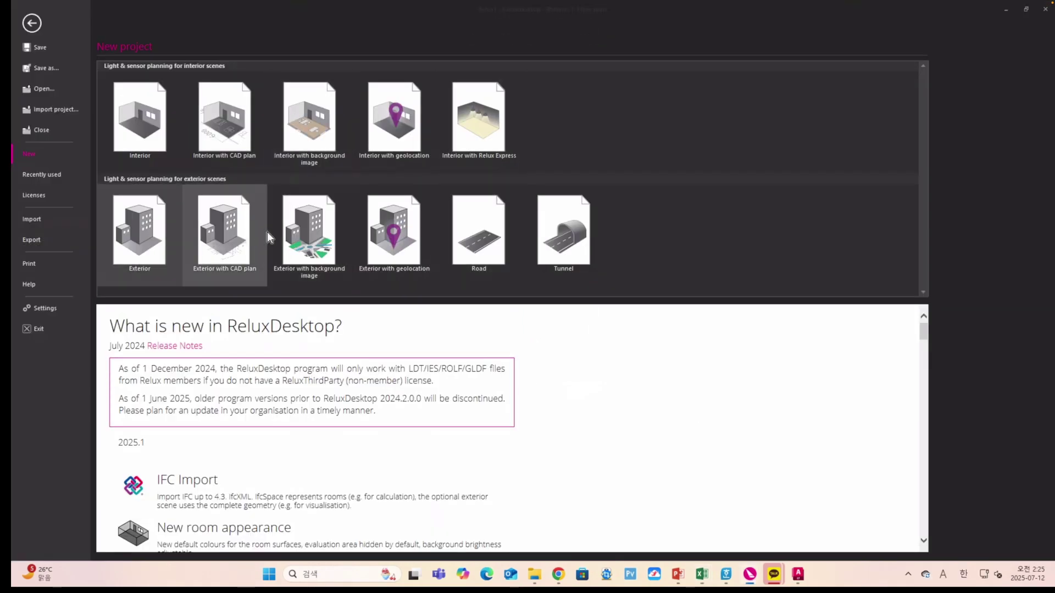
- Create a new exterior project with a 100 by 100 m rectangular area named Exterior 1, and hide the floor plan grid
click(266, 231)
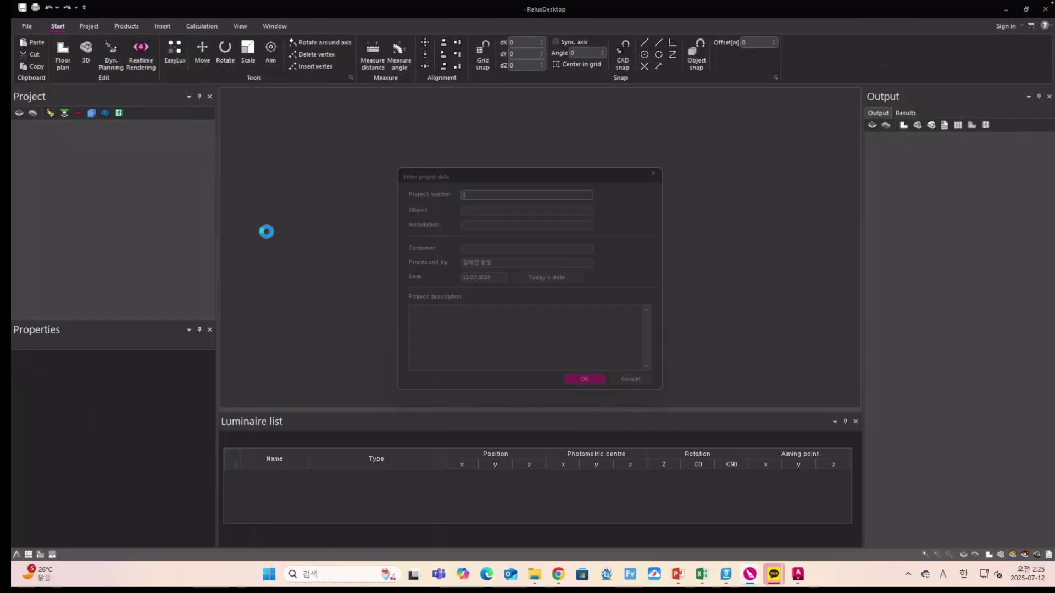
click(595, 393)
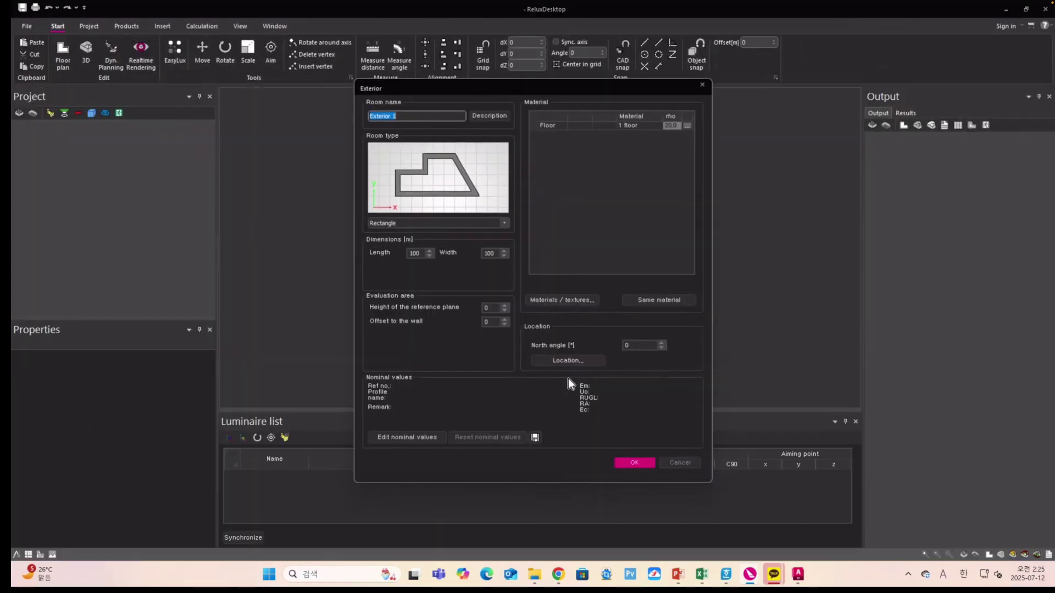
click(638, 466)
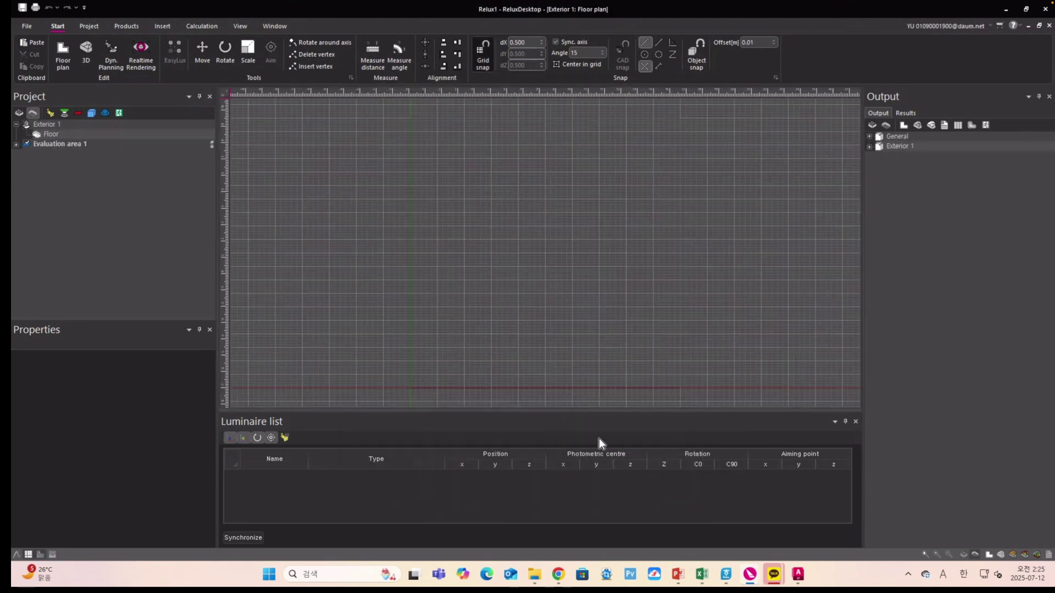
click(29, 554)
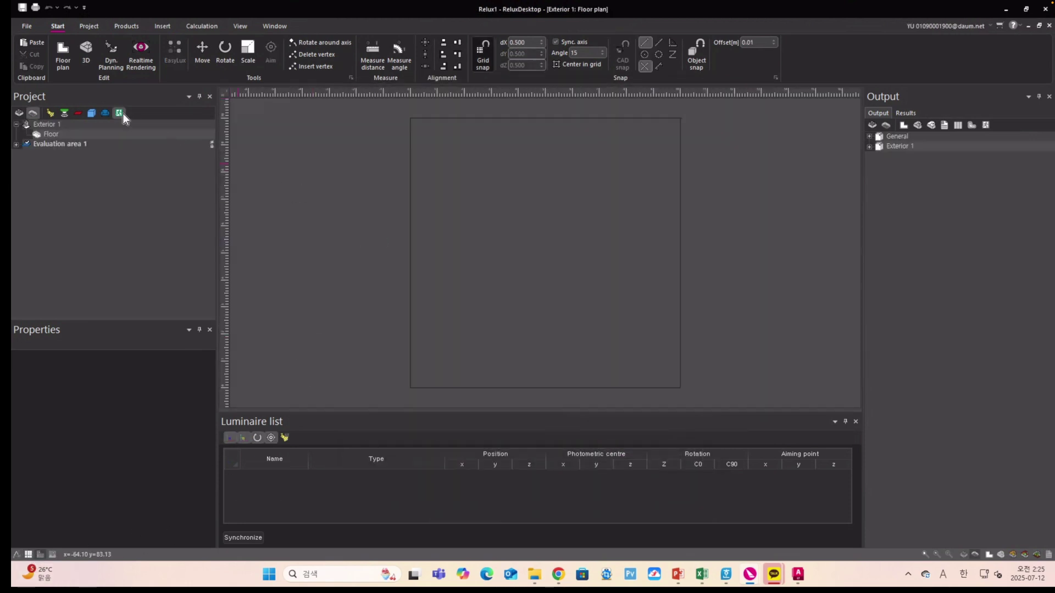
- Unlock Evaluation area 1 for manual editing and unhide it in the floor plan
click(50, 143)
right_click(50, 144)
click(64, 154)
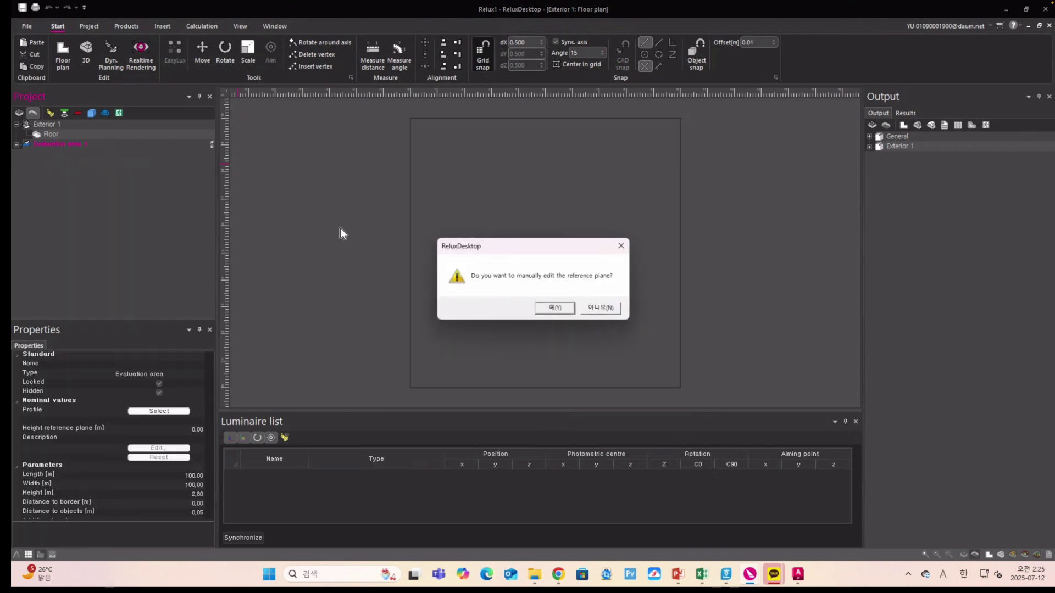
click(555, 308)
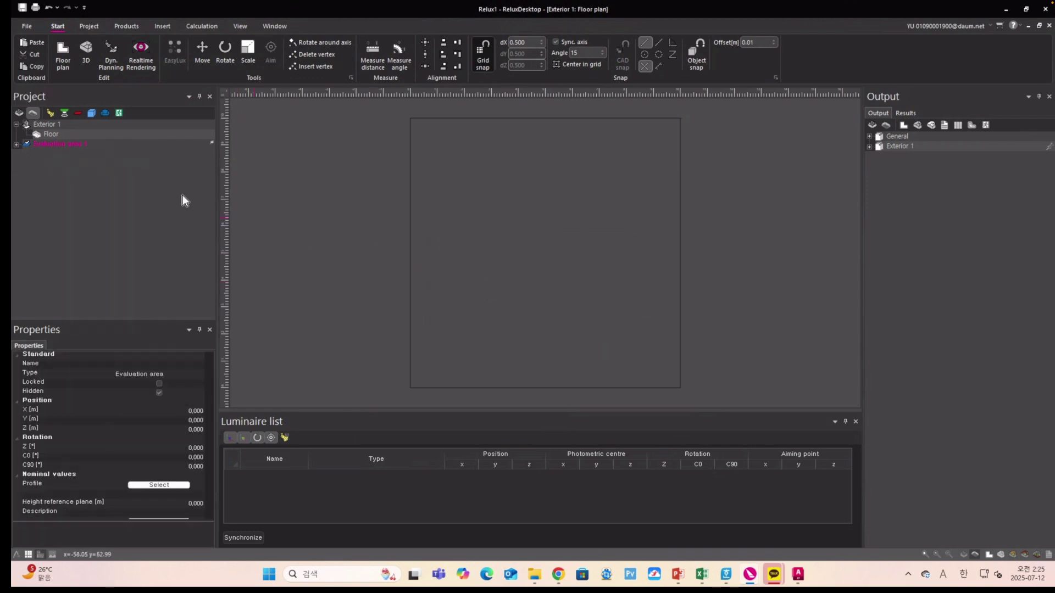
right_click(66, 144)
click(88, 169)
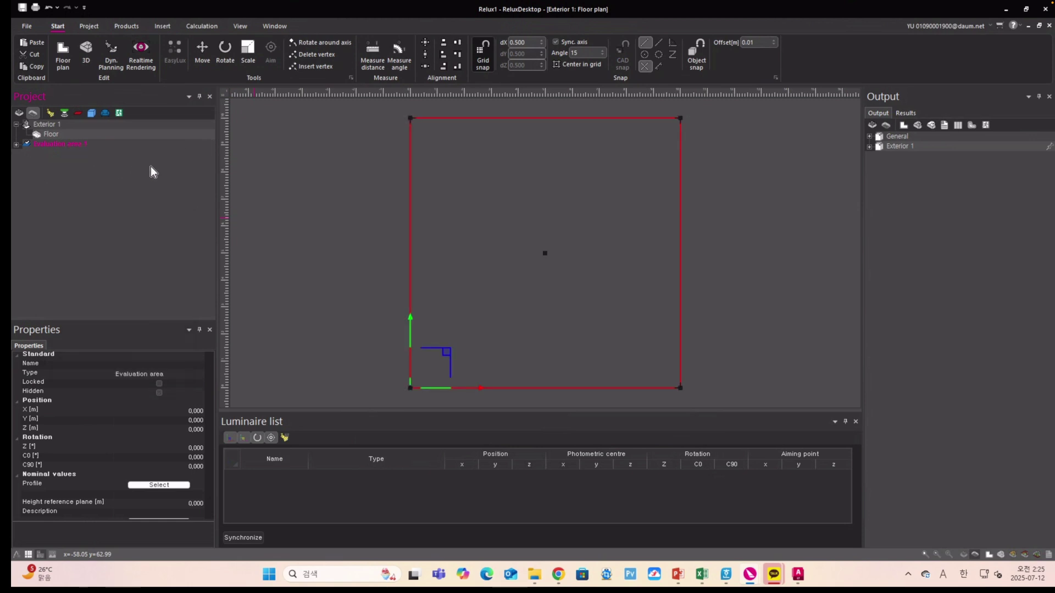
scroll(599, 270, down, 2)
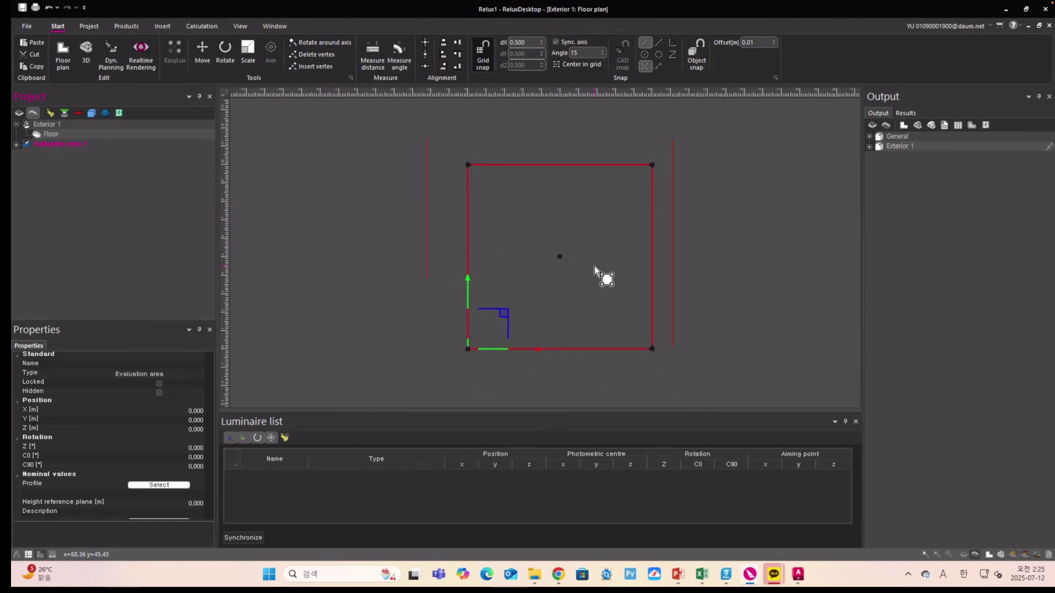
scroll(599, 270, up, 1)
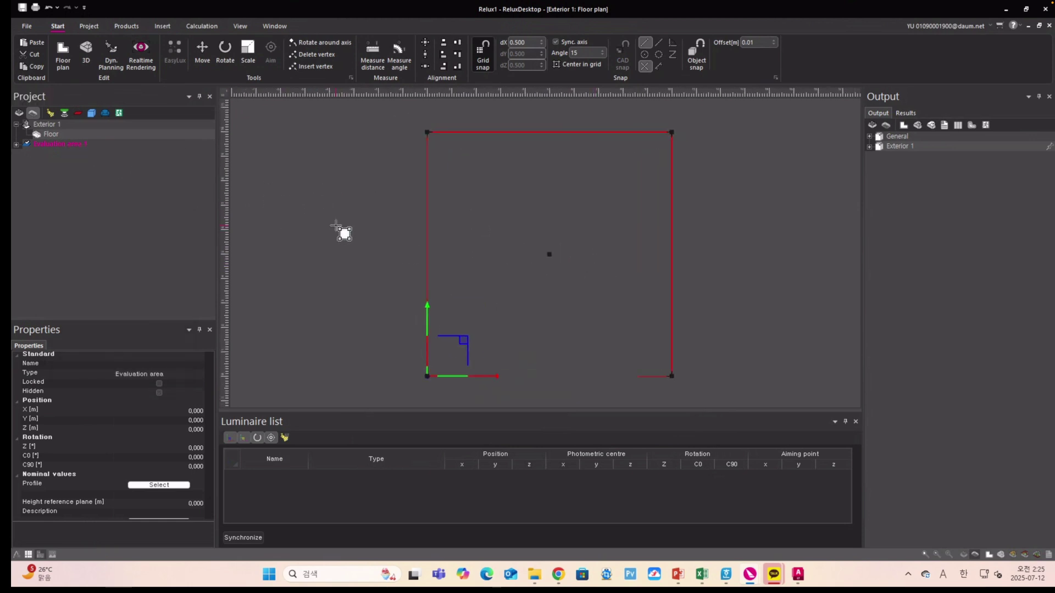
click(338, 231)
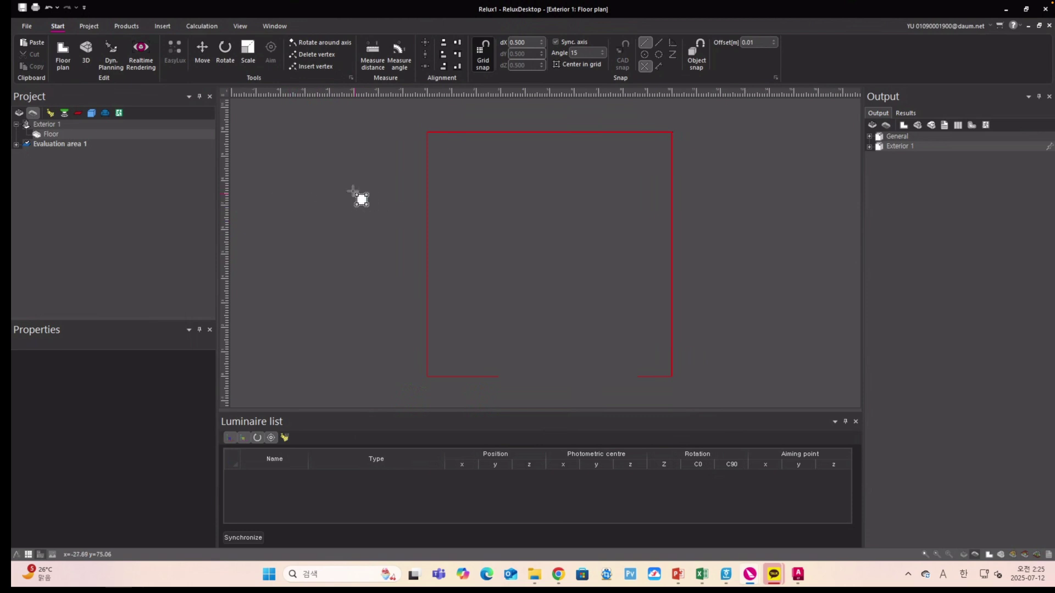
- Insert a football field with its lower-left corner on the area's left edge at X 0, Y 21 m
click(163, 28)
click(140, 70)
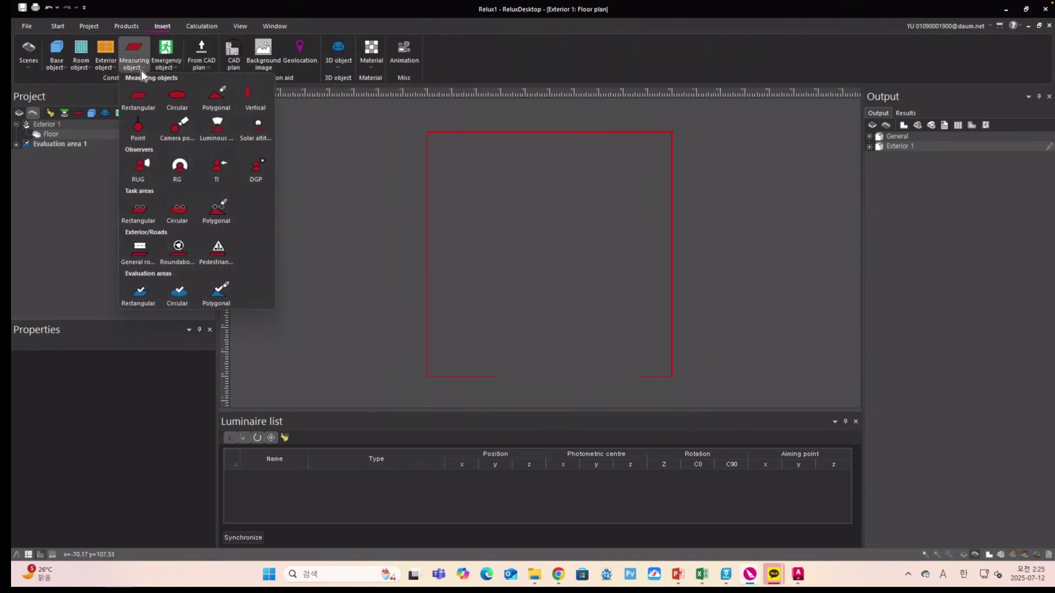
click(107, 59)
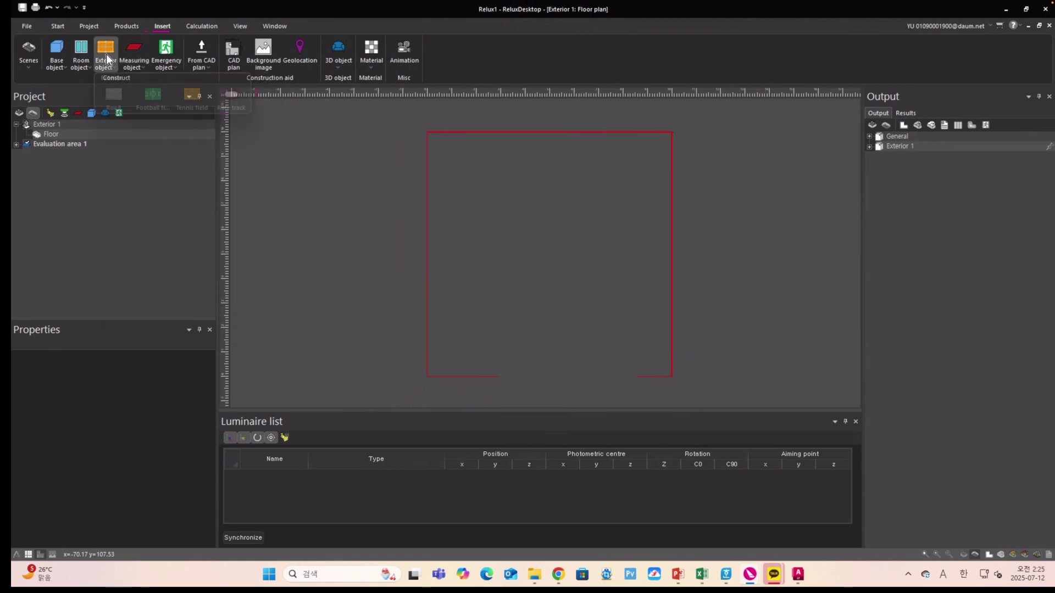
click(106, 63)
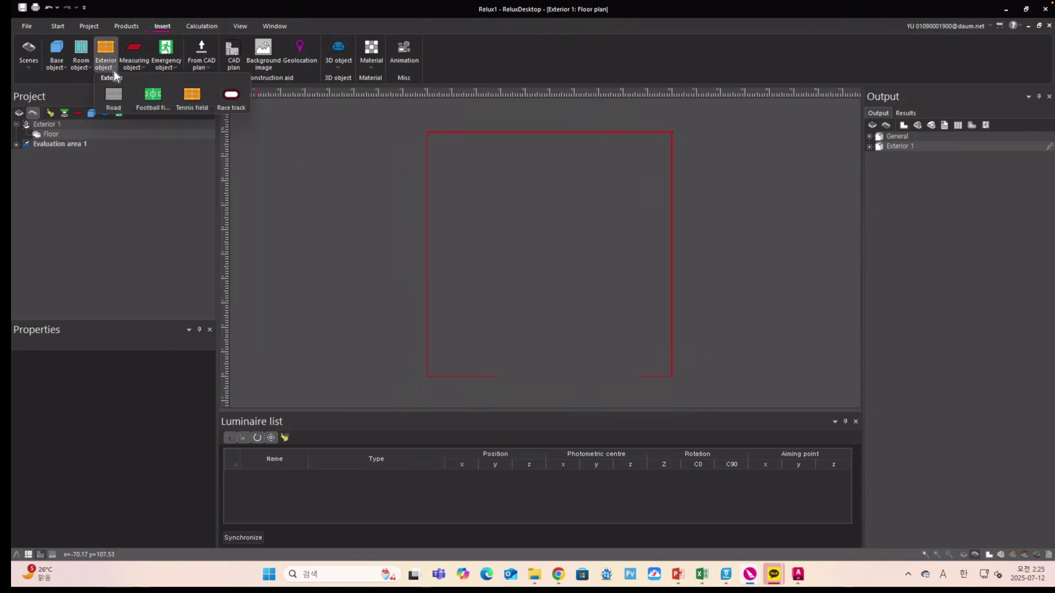
click(157, 98)
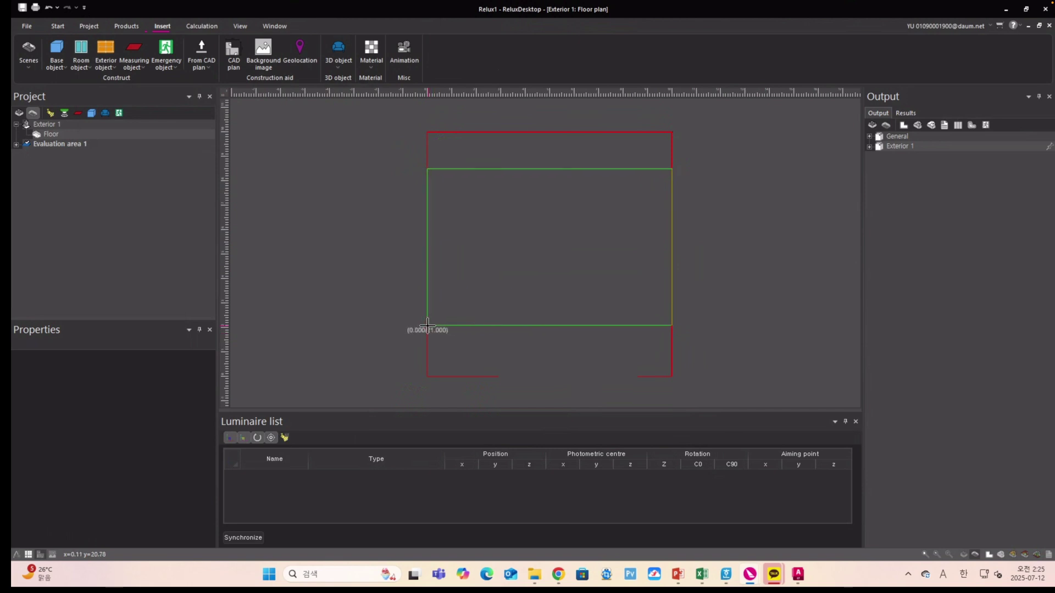
click(427, 326)
key(Escape)
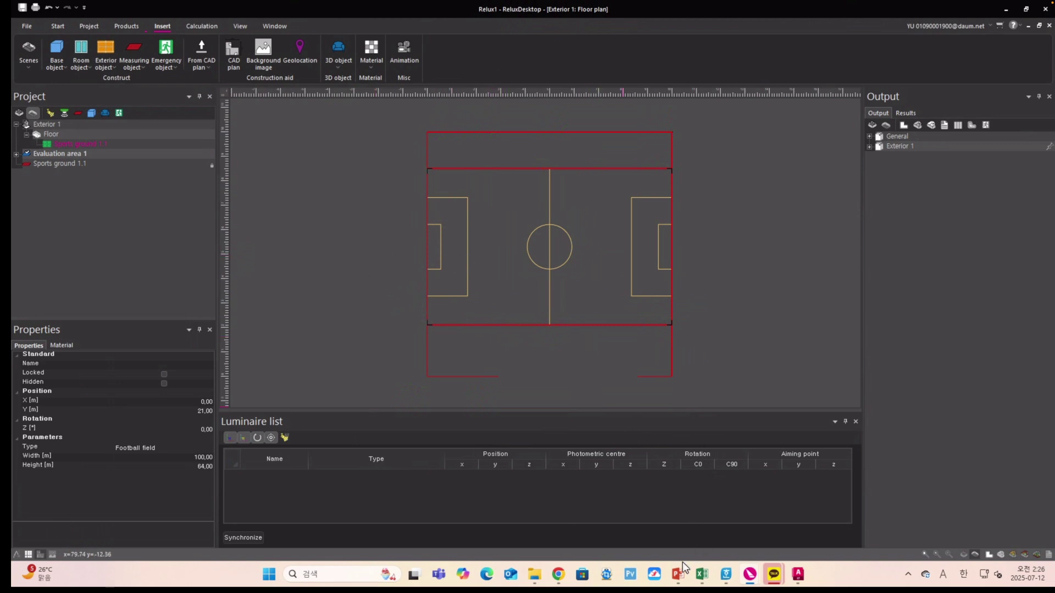
- Switch to AutoCAD and examine the measuring grid of the pitch in Drawing2.dwg
mouse_move(801, 575)
click(838, 537)
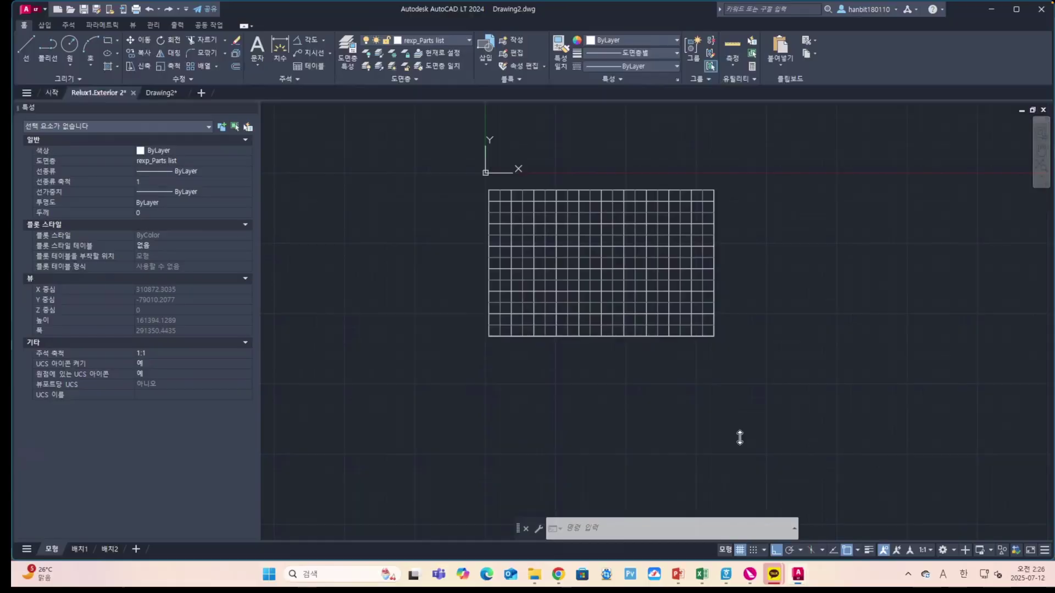
scroll(550, 238, up, 2)
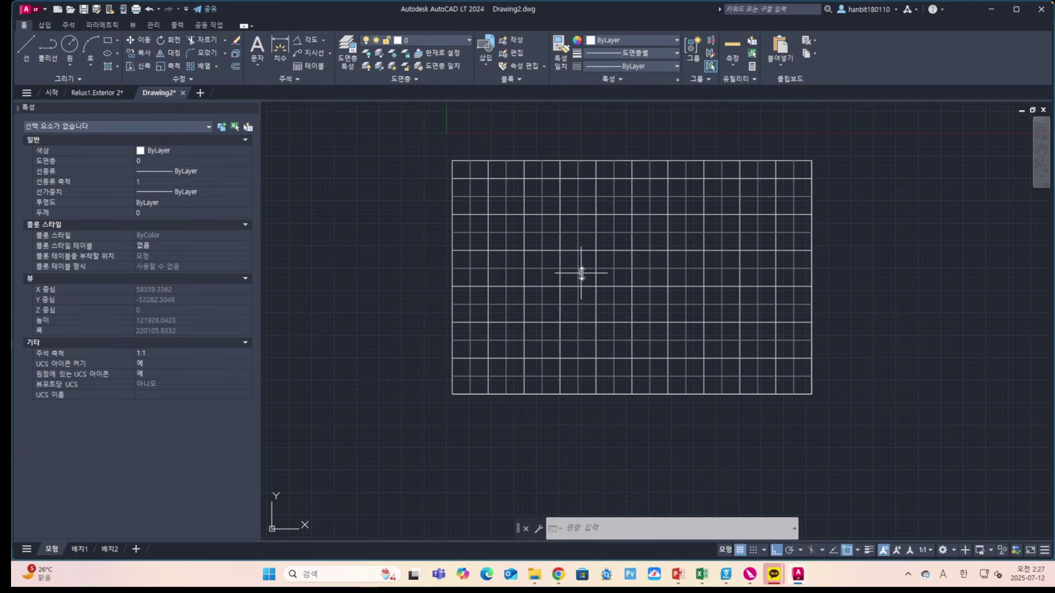
scroll(577, 273, down, 2)
scroll(615, 289, up, 2)
scroll(616, 288, up, 1)
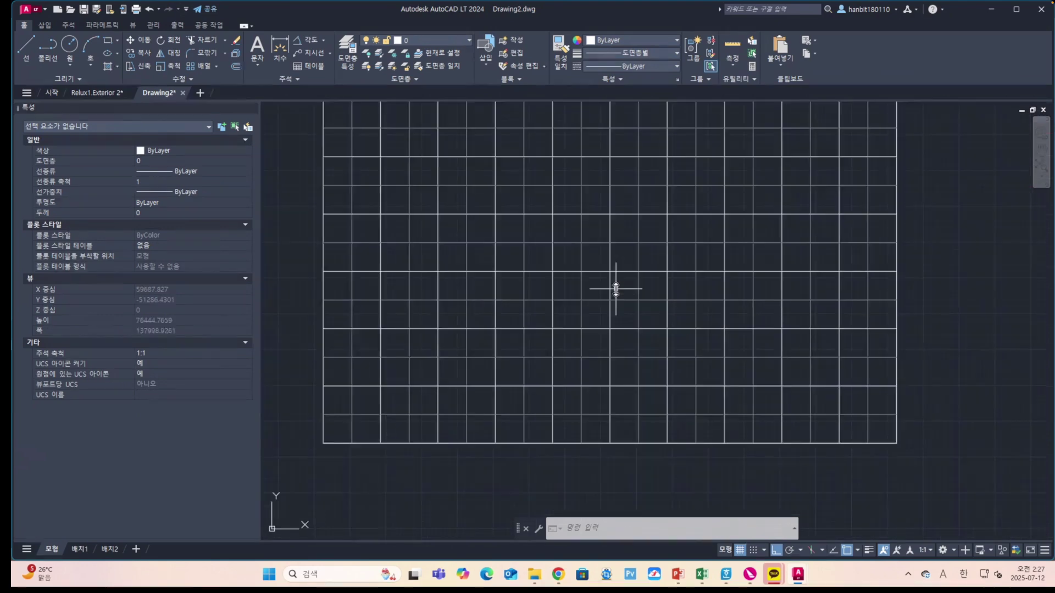
scroll(615, 288, down, 2)
scroll(599, 283, up, 1)
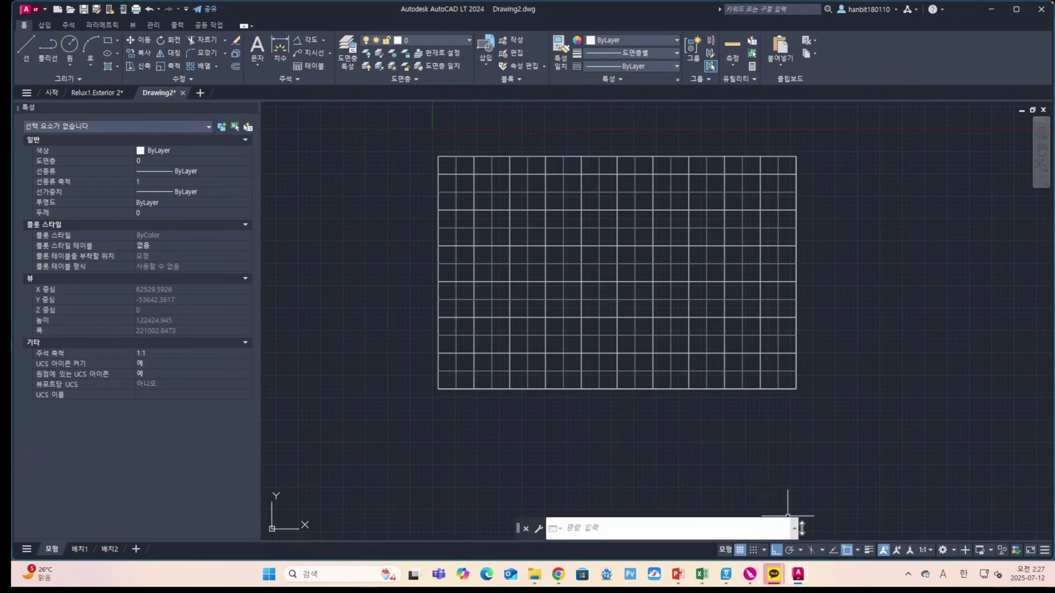
- Switch to Relux1.Exterior 2.dwg and examine the aiming lines on the pitch plan and the angle triangles below it
mouse_move(798, 576)
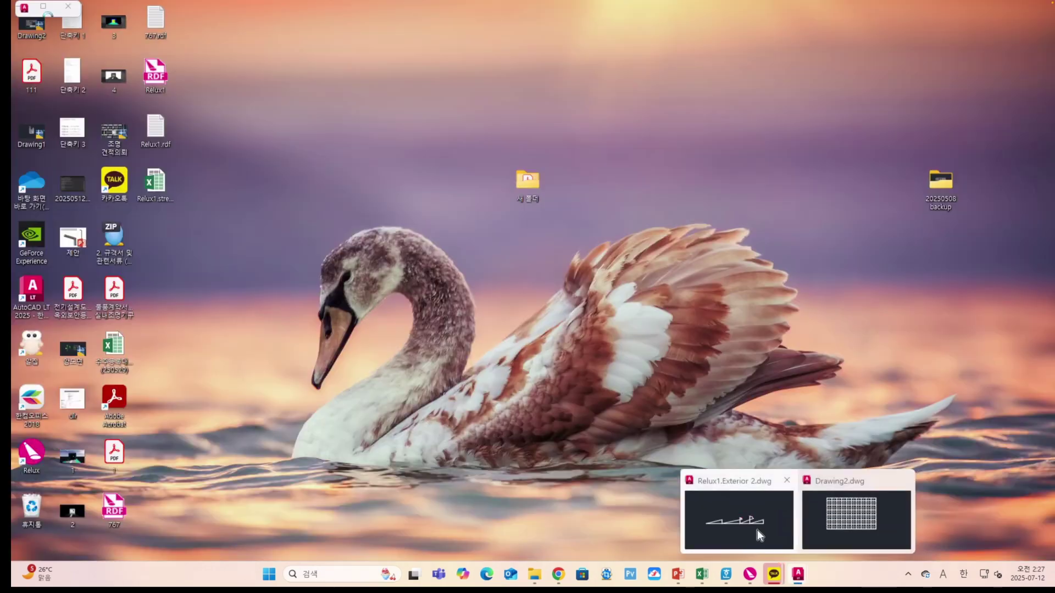
click(738, 519)
scroll(600, 306, down, 5)
scroll(600, 306, up, 8)
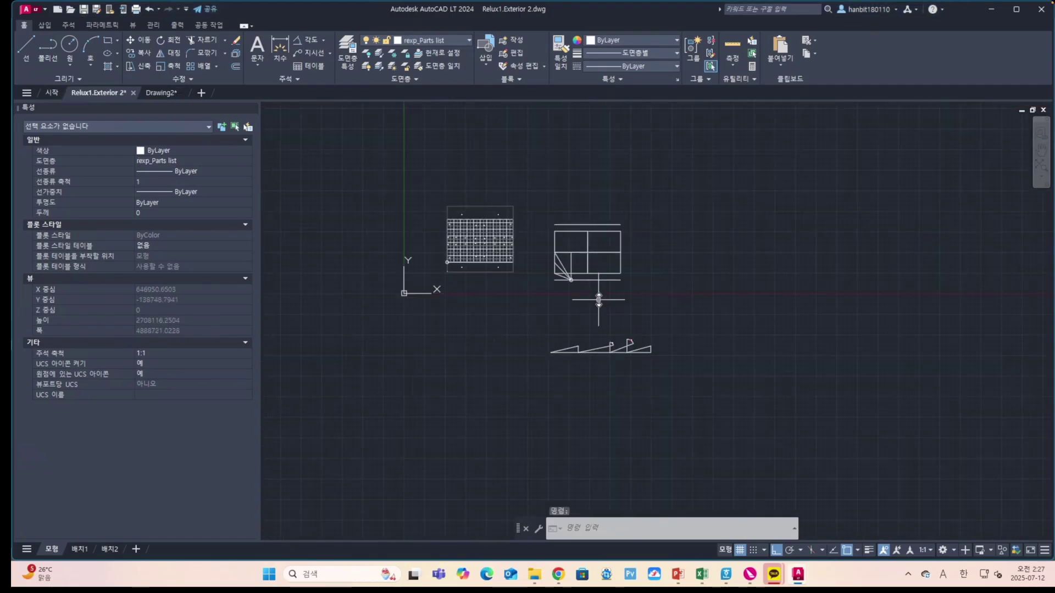
middle_drag(522, 240, 703, 335)
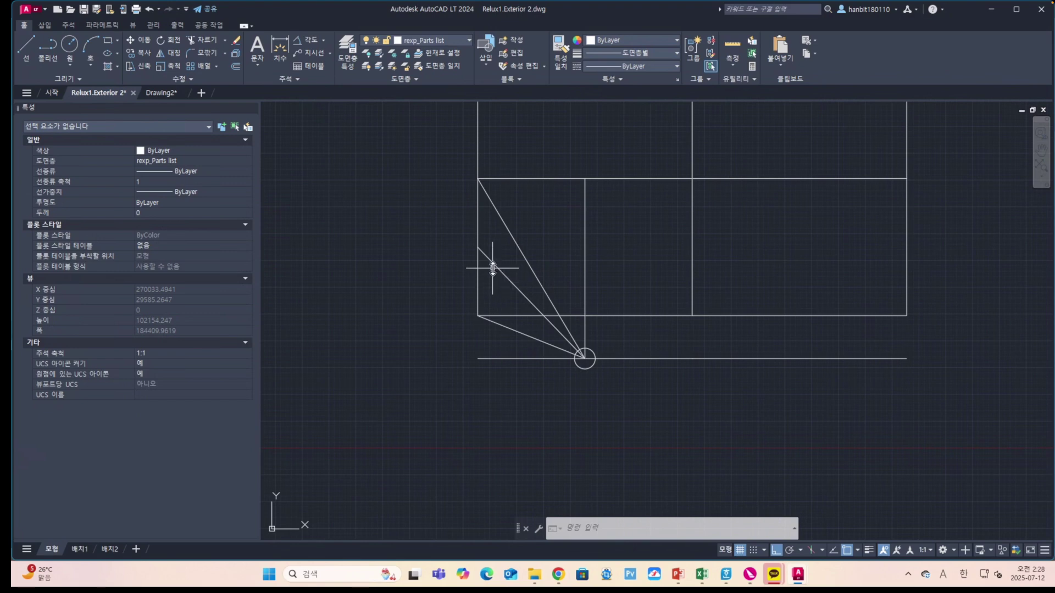
scroll(493, 269, down, 1)
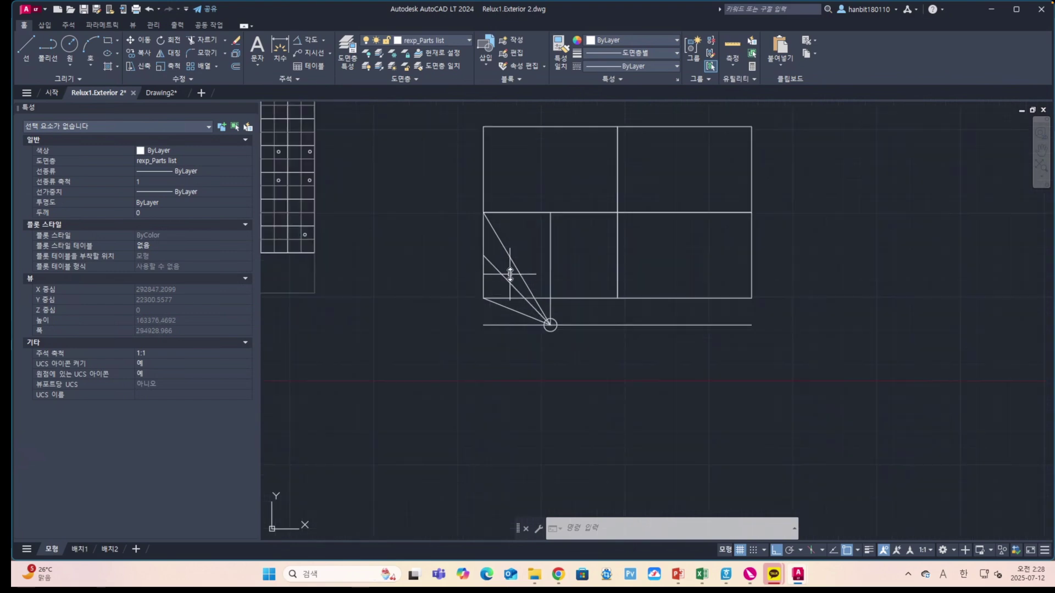
scroll(510, 275, up, 3)
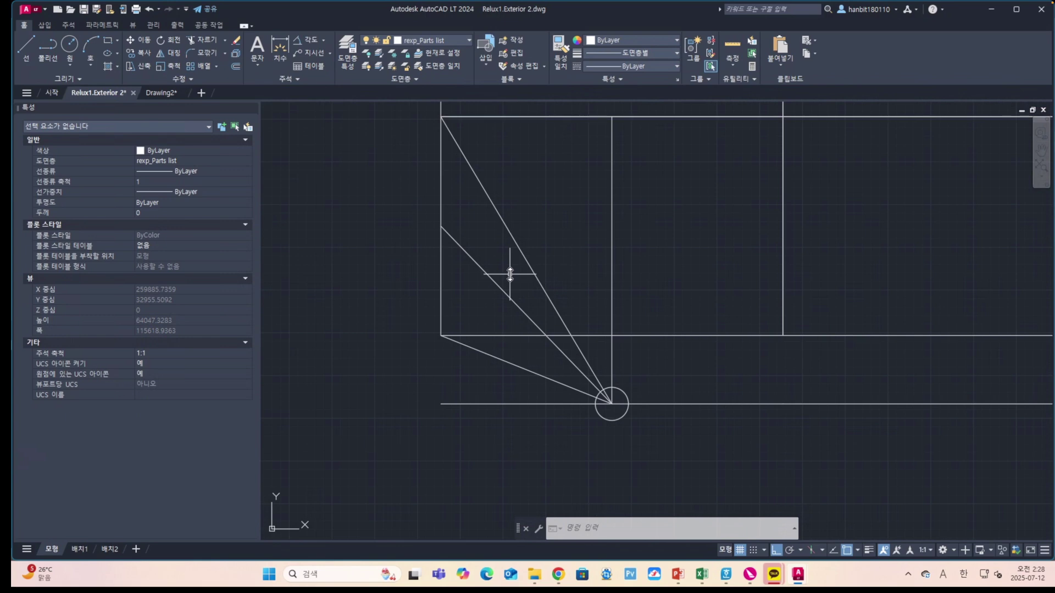
scroll(510, 274, down, 2)
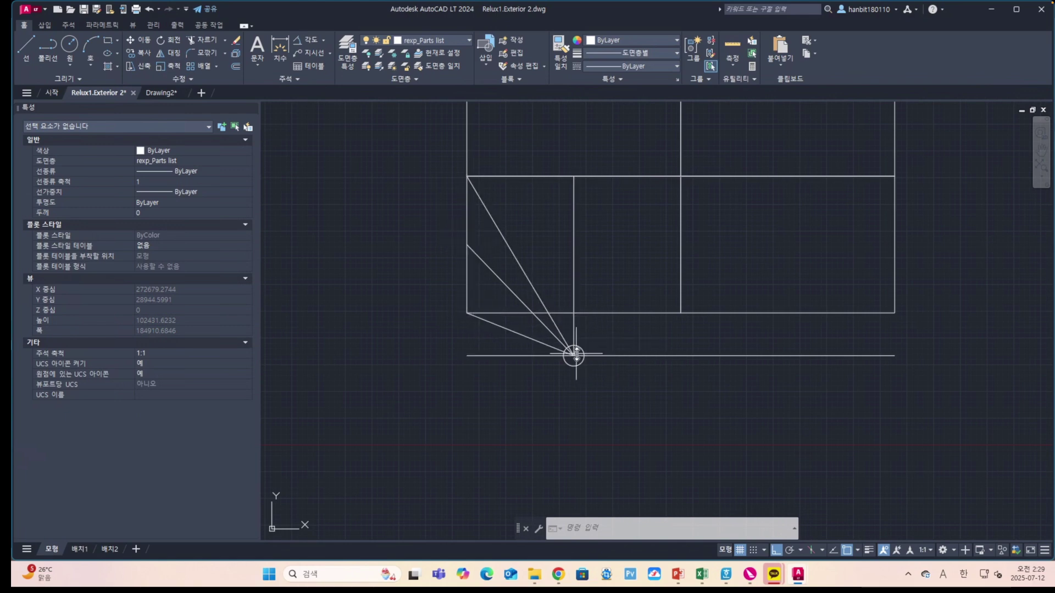
scroll(555, 261, down, 10)
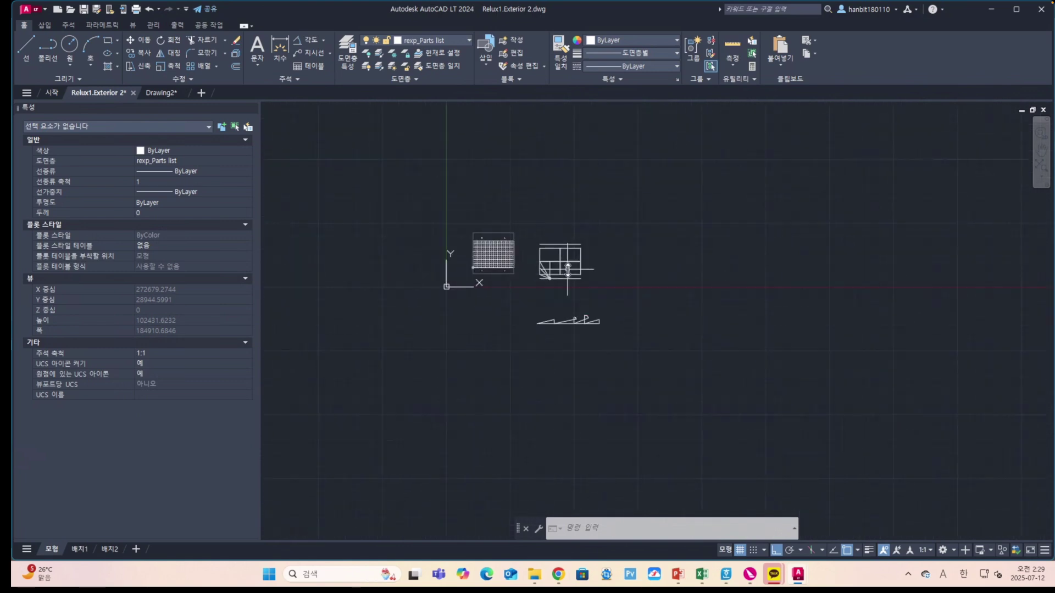
scroll(569, 324, up, 14)
scroll(572, 323, down, 2)
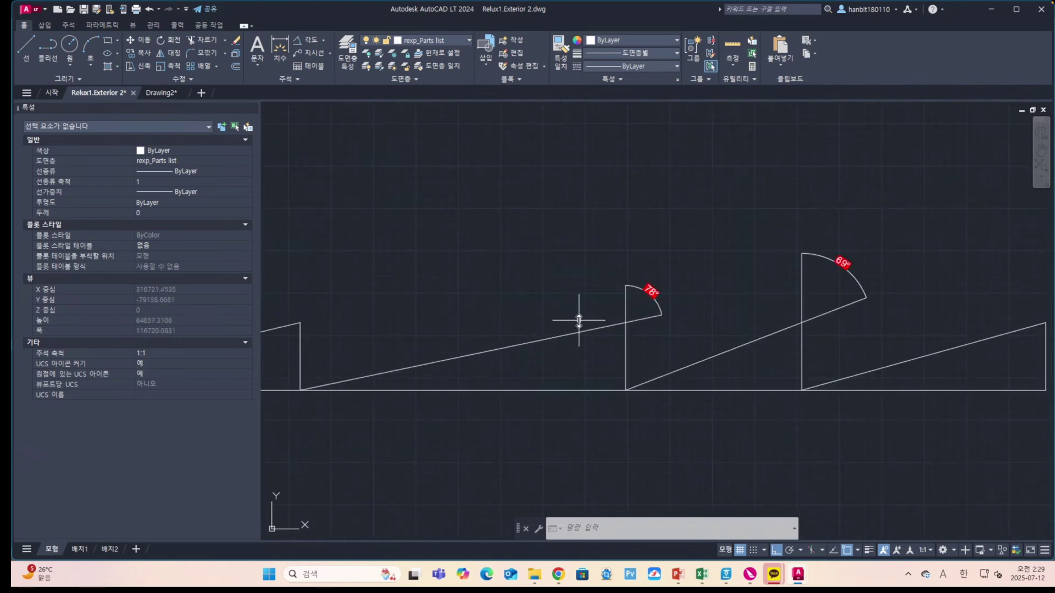
scroll(580, 320, down, 8)
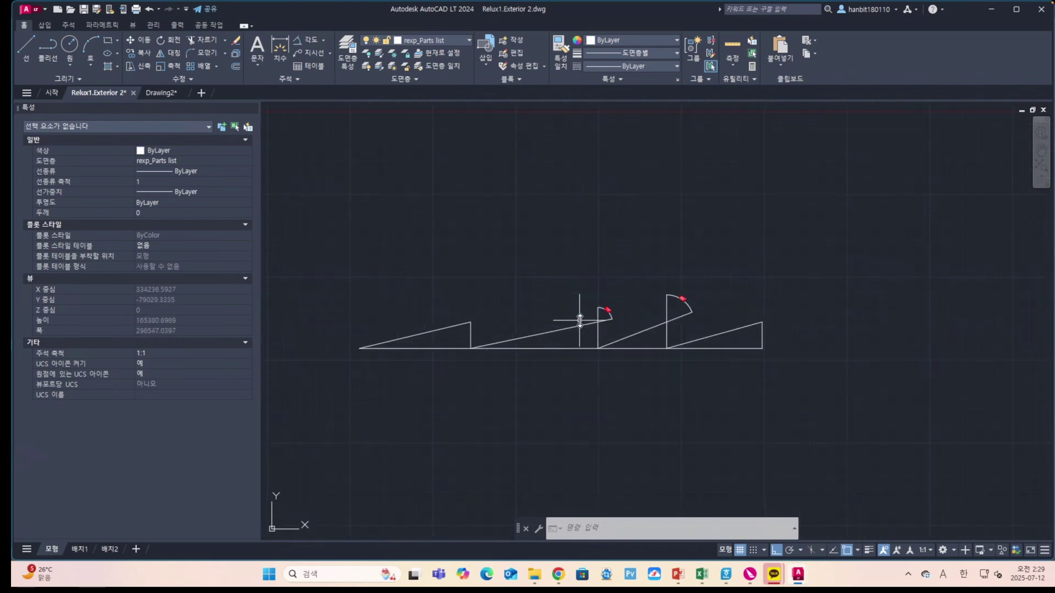
- Measure the longest aiming line on the pitch plan, from its upper end to the pole at the circle centre
scroll(528, 226, up, 8)
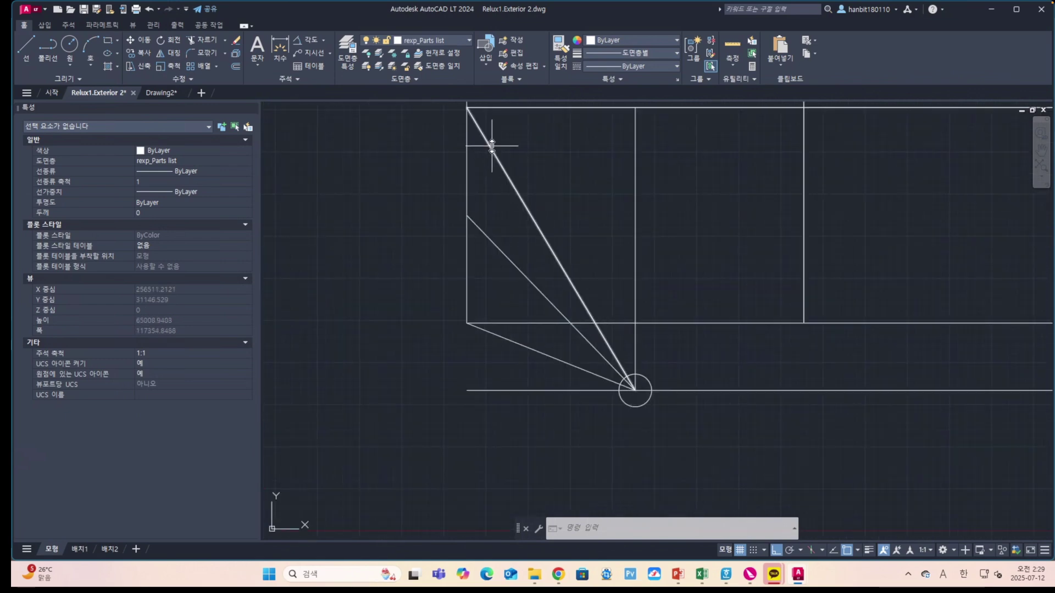
text(di)
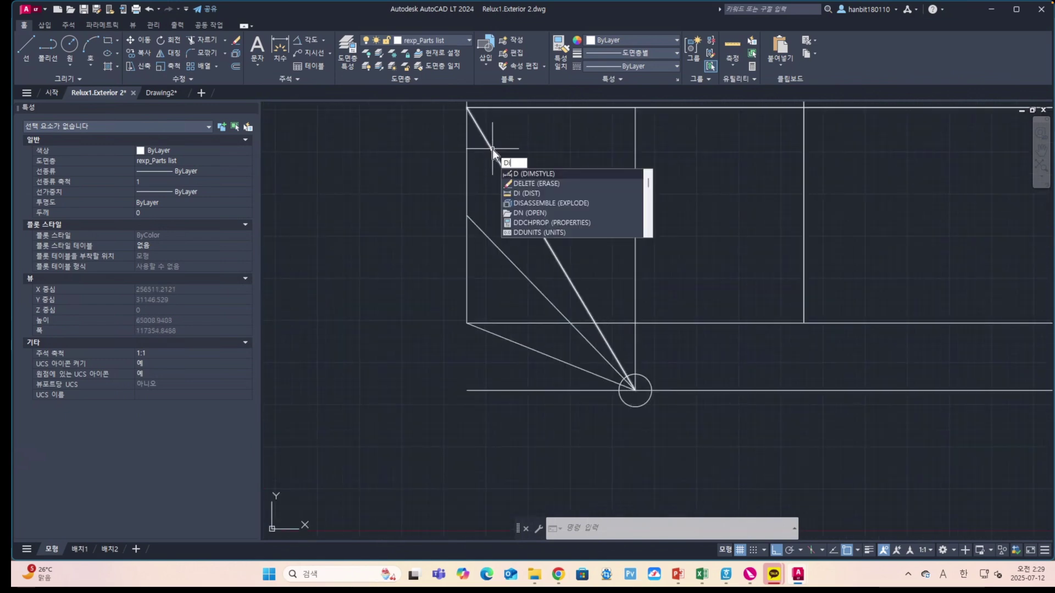
key(space)
click(466, 107)
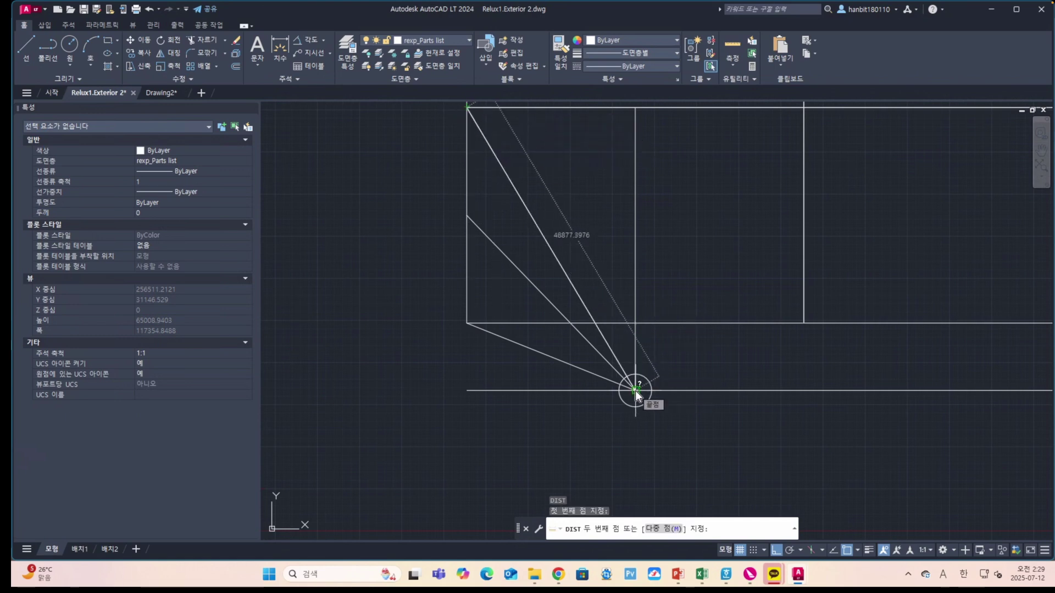
key(Escape)
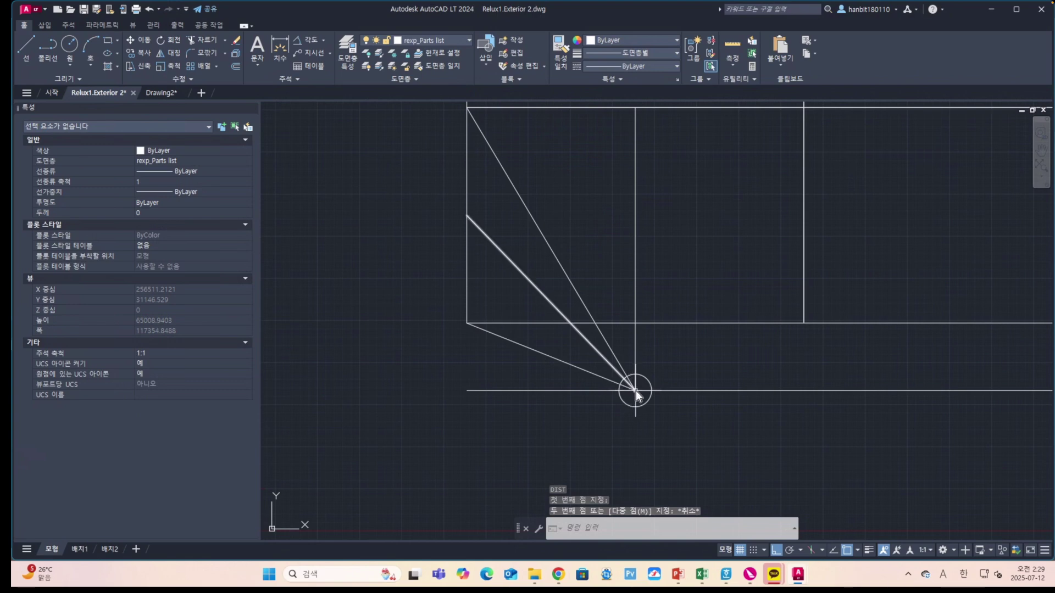
- Measure the distance from the pole centre to the pitch's lower-left corner
text(di)
key(Return)
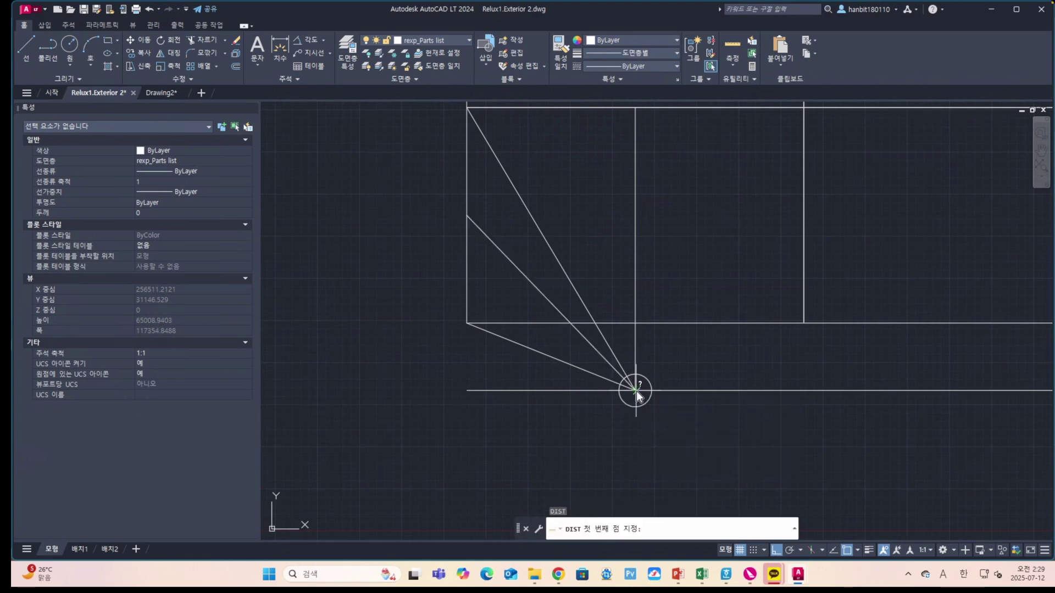
click(635, 391)
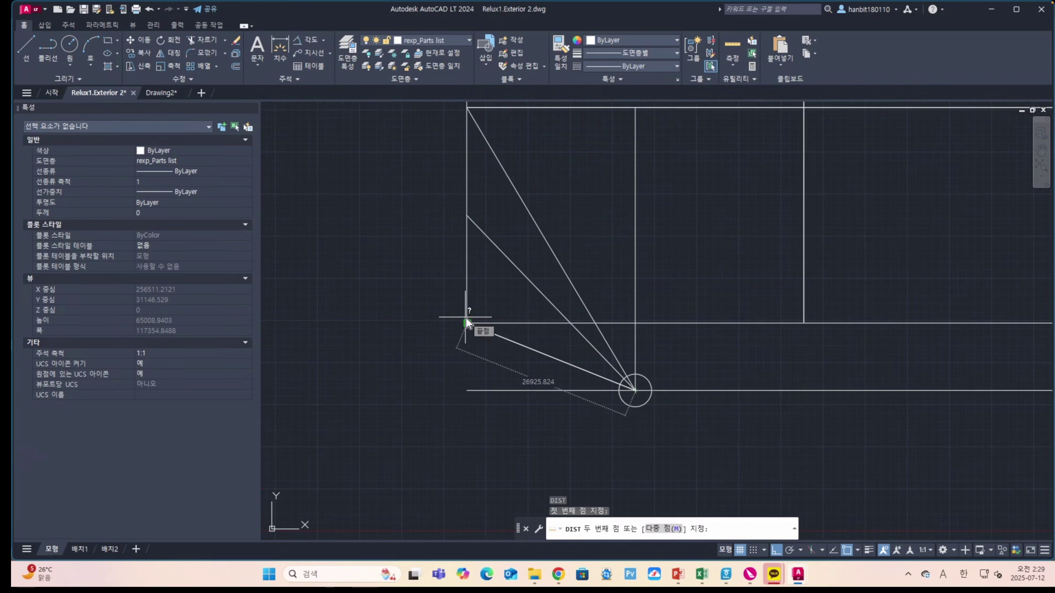
scroll(616, 282, down, 5)
key(Escape)
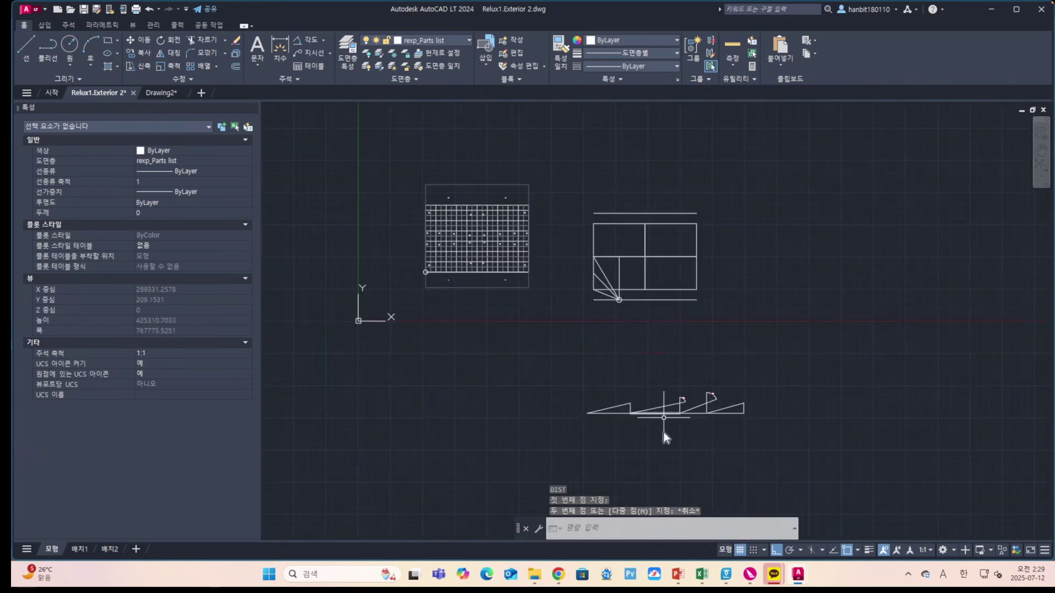
- Measure along the bases of the second and third angle triangles below the pitch plan
scroll(663, 431, up, 6)
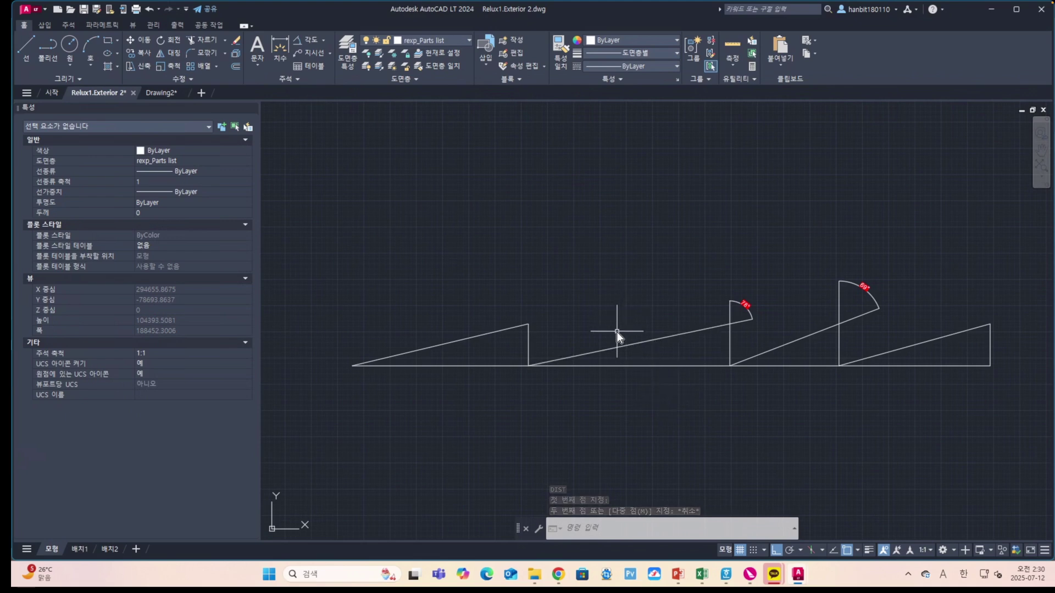
text(di)
key(Return)
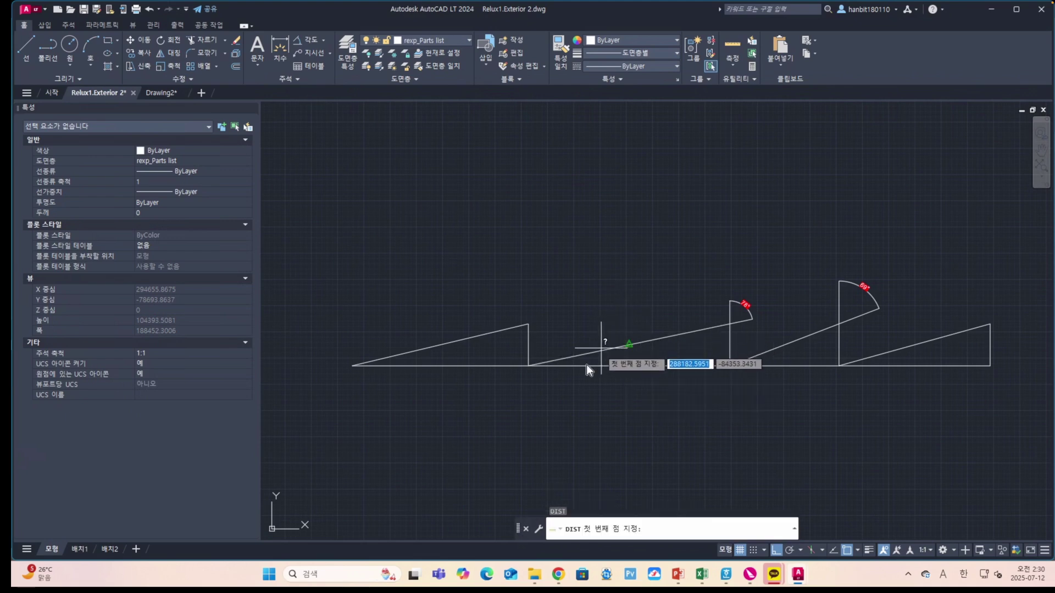
click(528, 365)
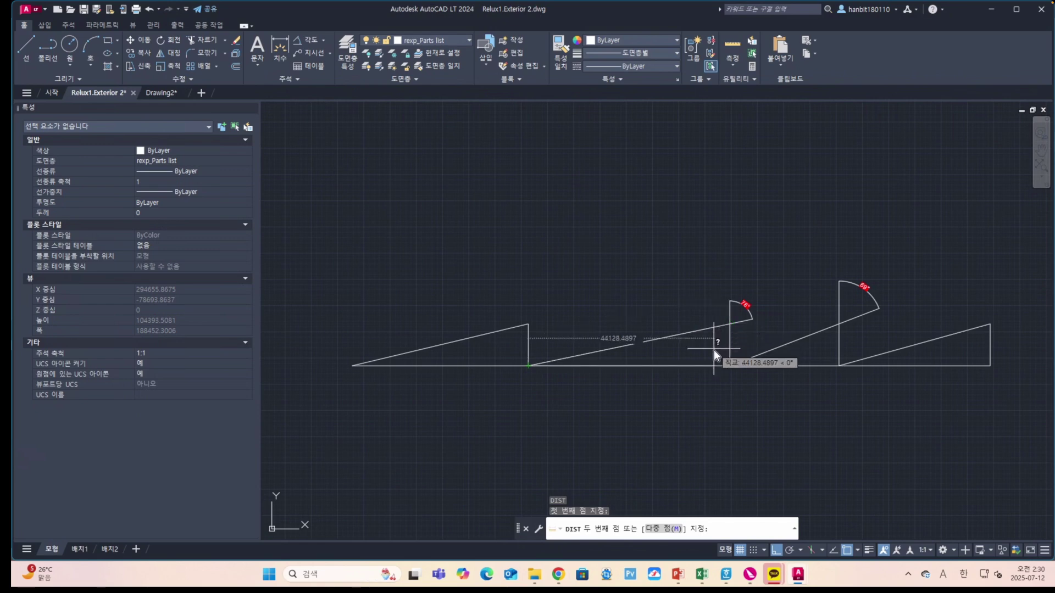
key(Escape)
key(Return)
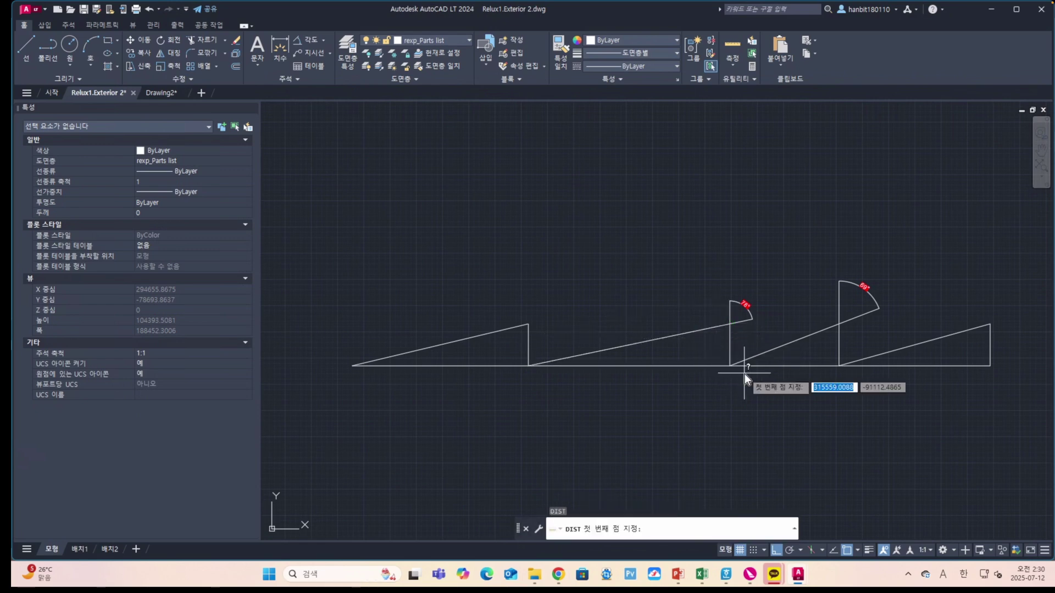
click(730, 366)
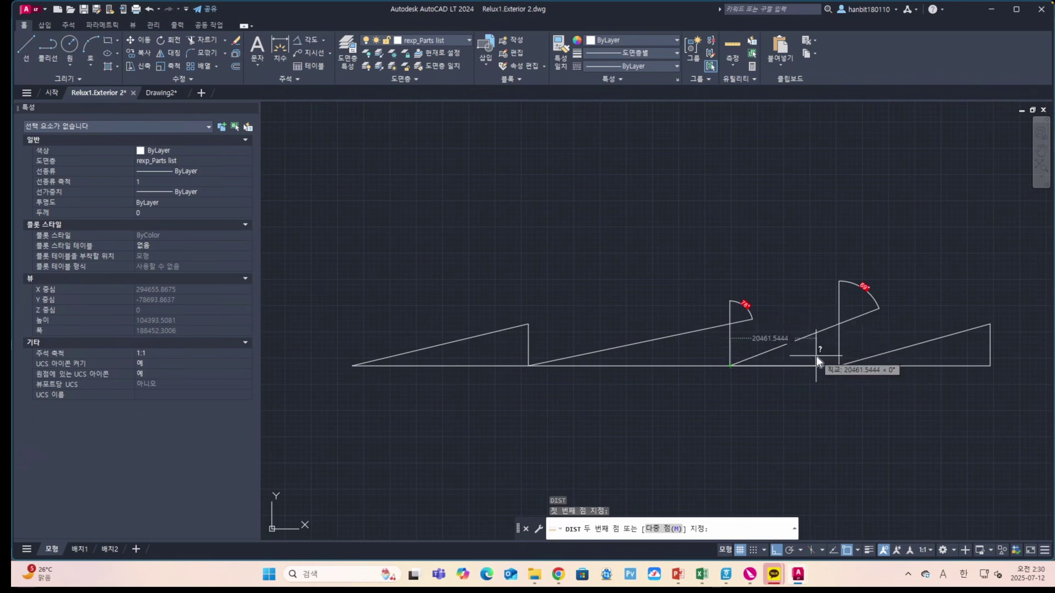
key(Escape)
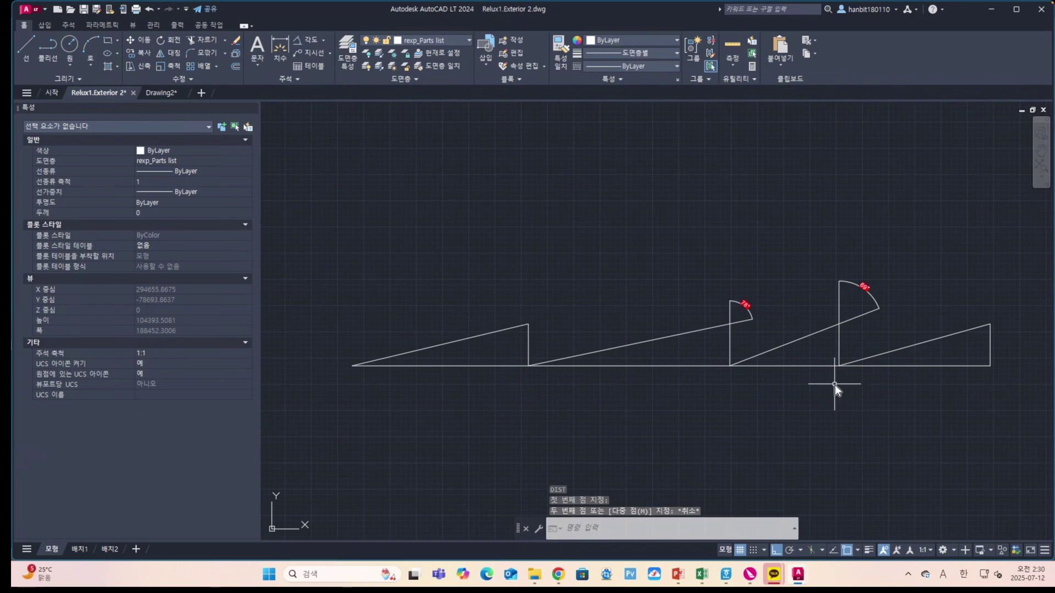
- Measure the base, sloped side and vertical height of the last angle triangle in the row
text(DI)
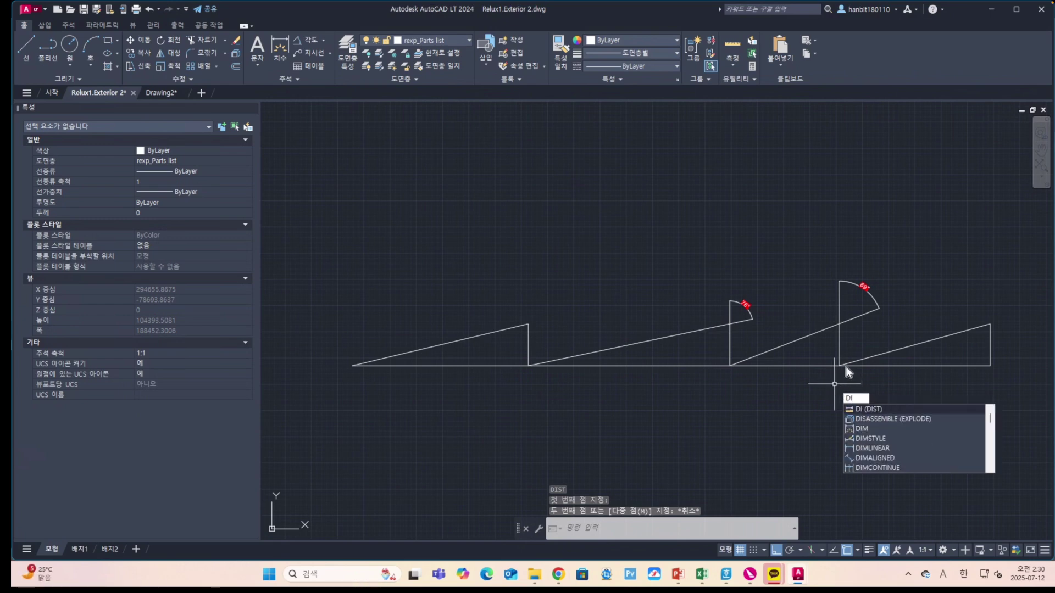
key(Return)
click(839, 366)
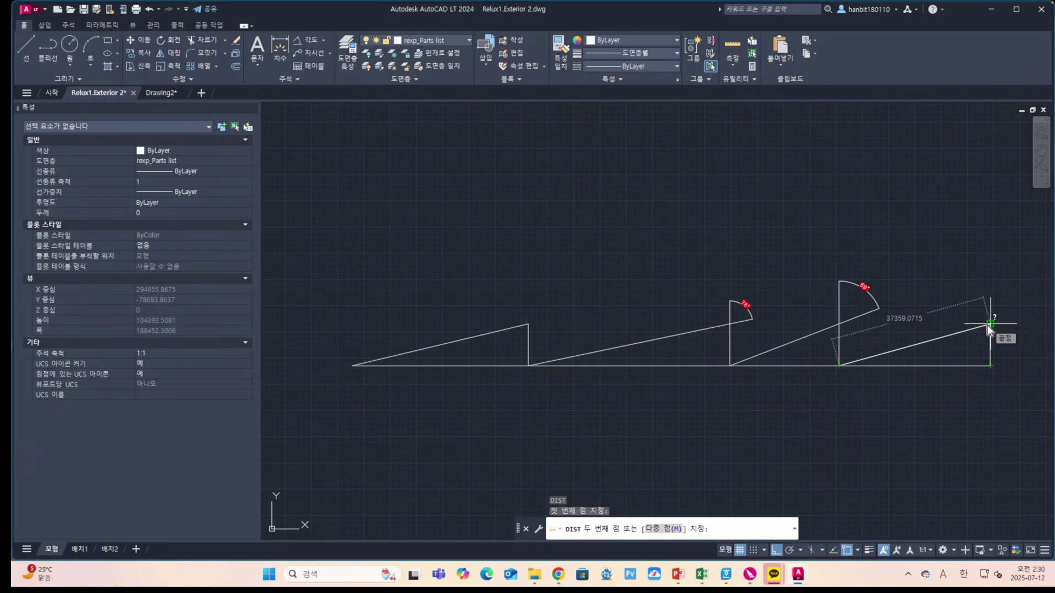
key(Escape)
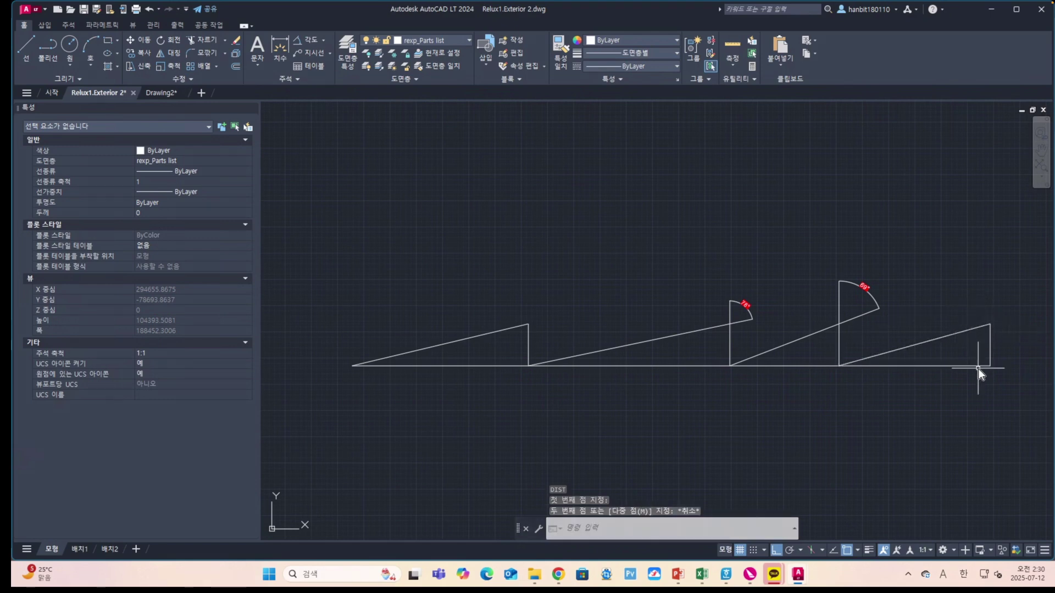
text(di)
key(Return)
click(991, 366)
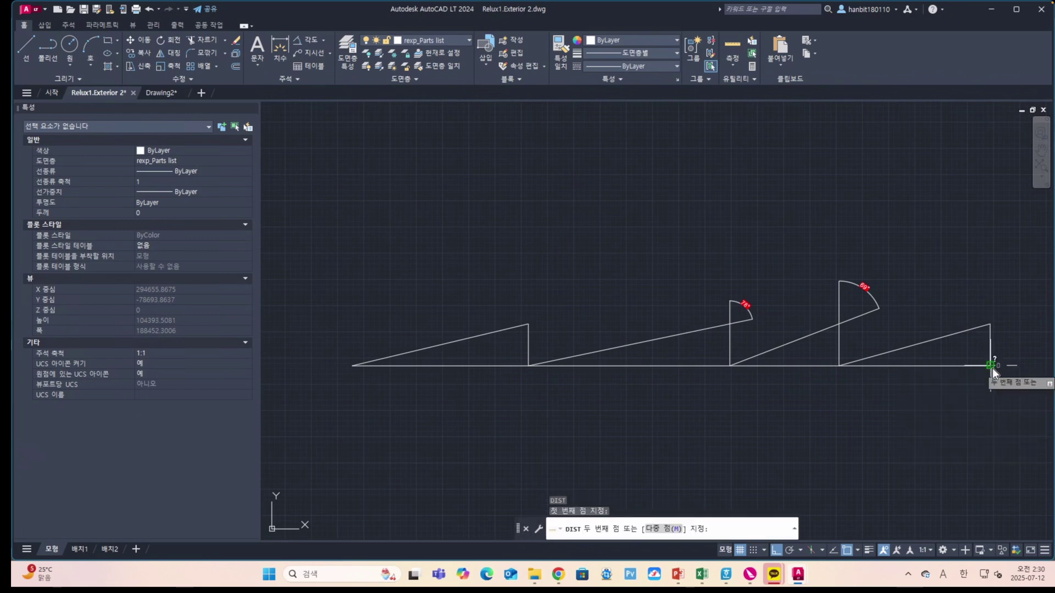
key(Escape)
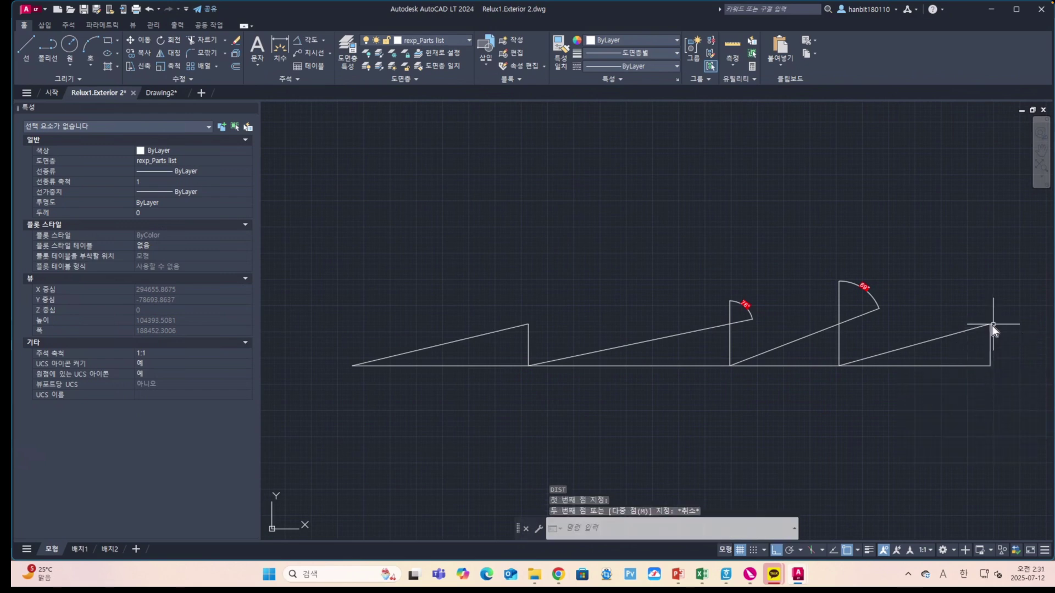
scroll(562, 306, down, 5)
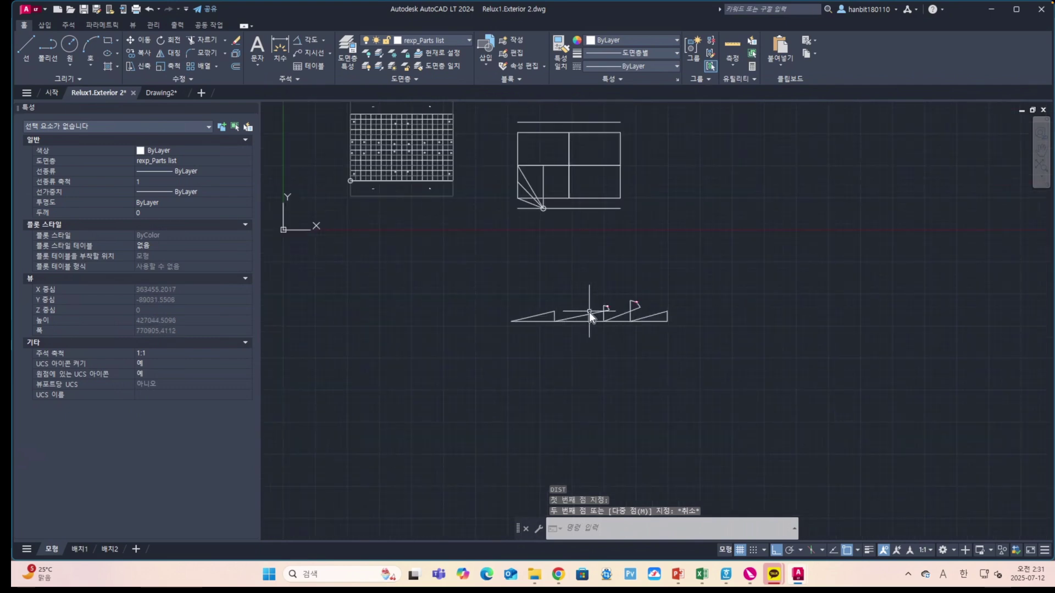
scroll(581, 306, up, 4)
scroll(582, 305, down, 3)
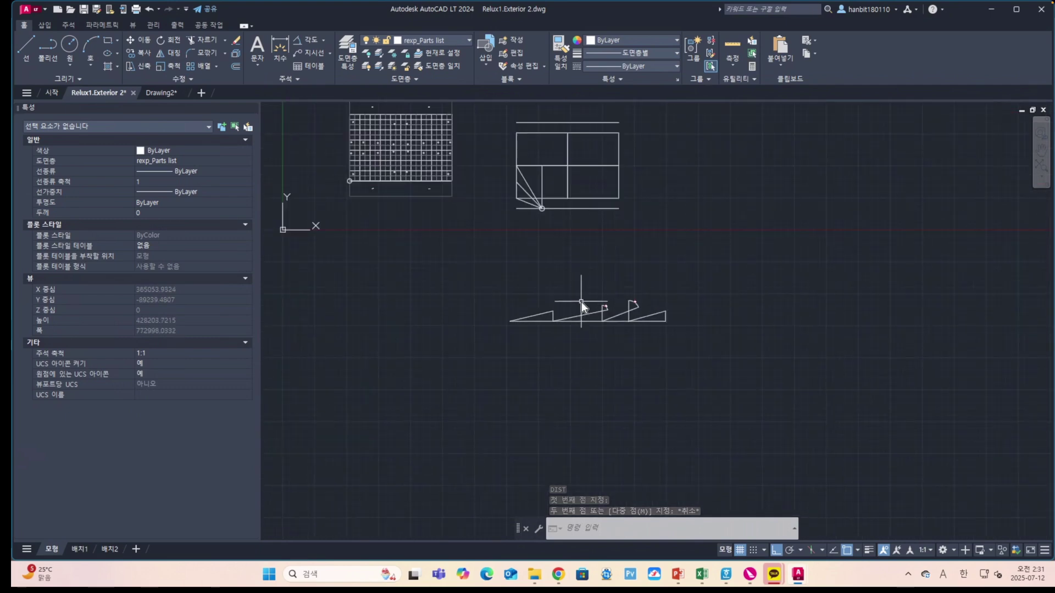
scroll(575, 321, down, 1)
scroll(575, 321, up, 1)
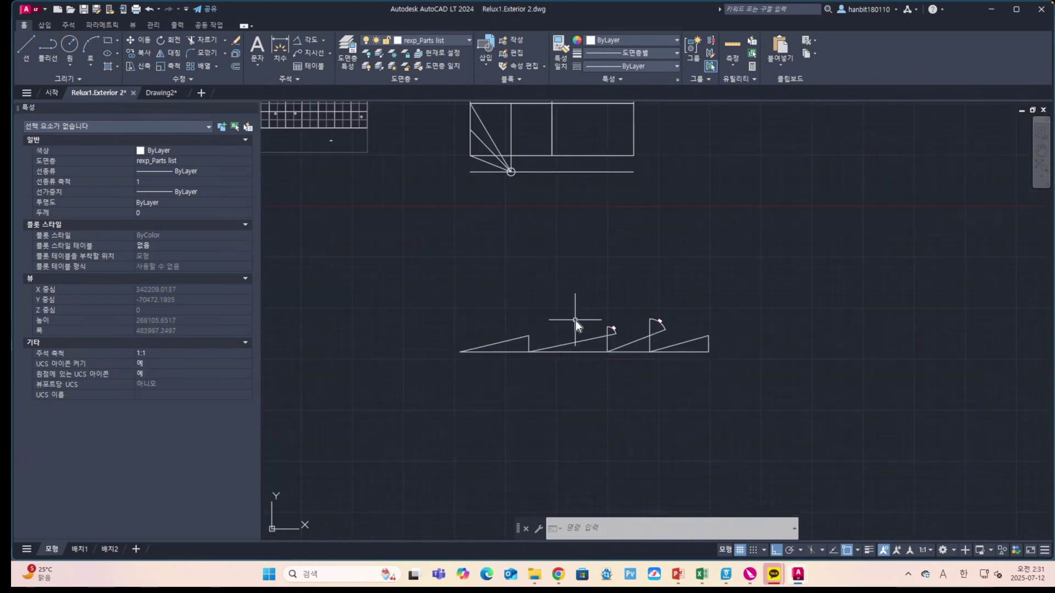
scroll(575, 321, down, 1)
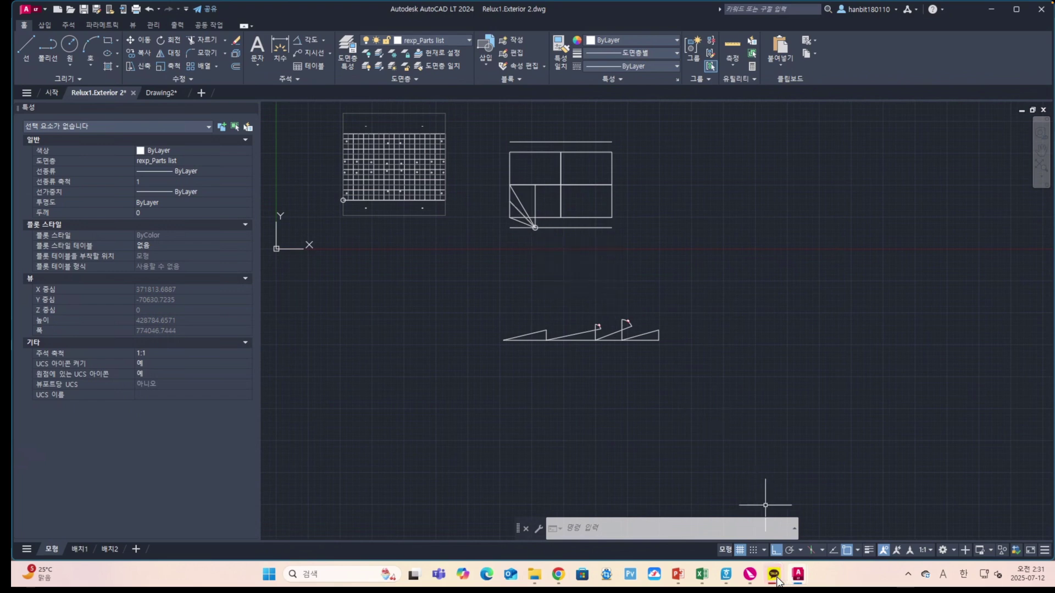
- Switch to the ReluxDesktop window containing the football field floor plan
mouse_move(750, 574)
click(746, 529)
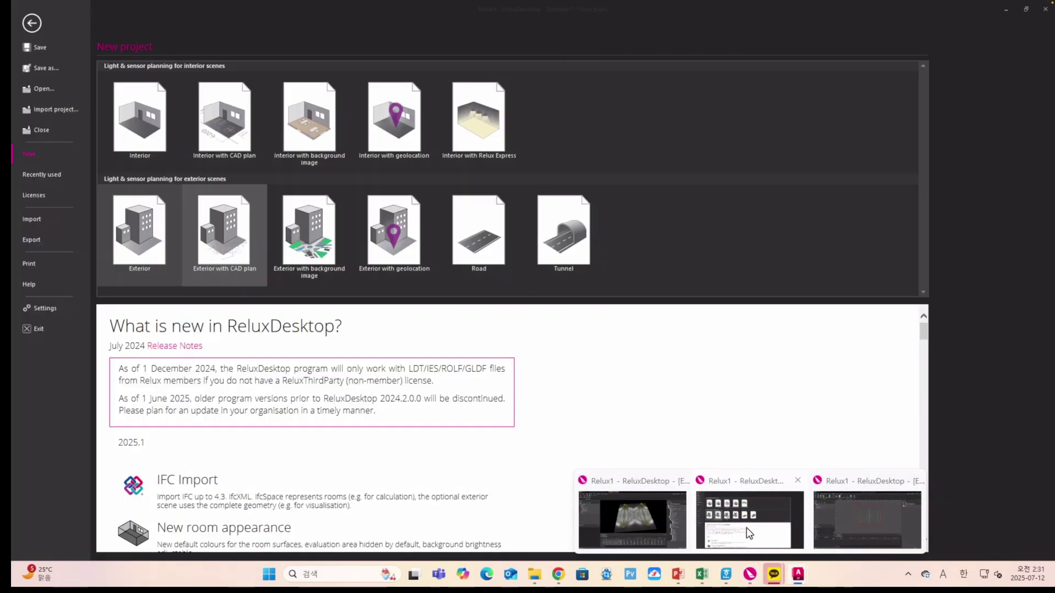
click(746, 527)
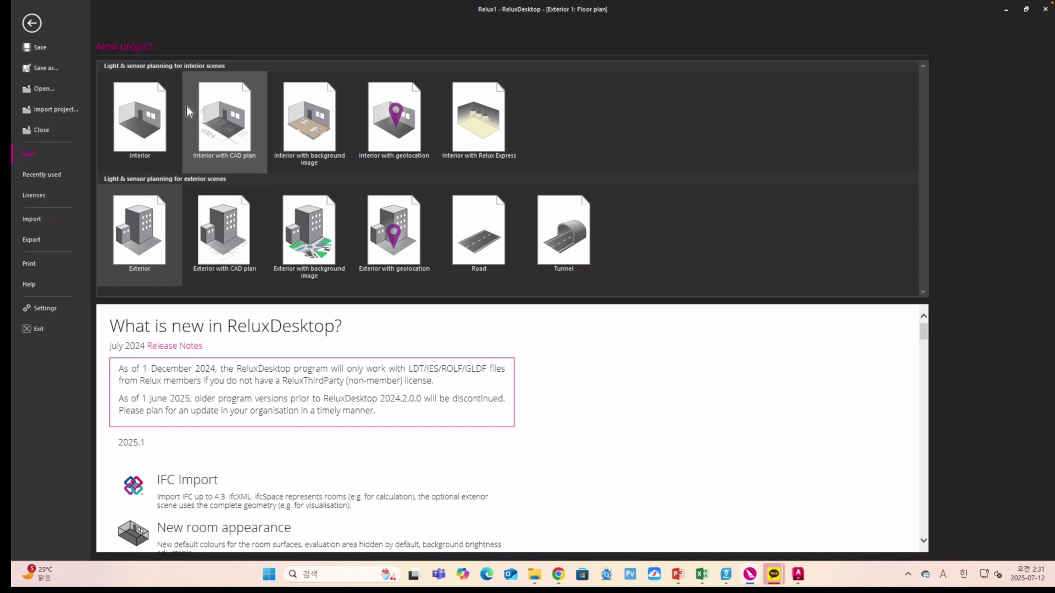
mouse_move(750, 574)
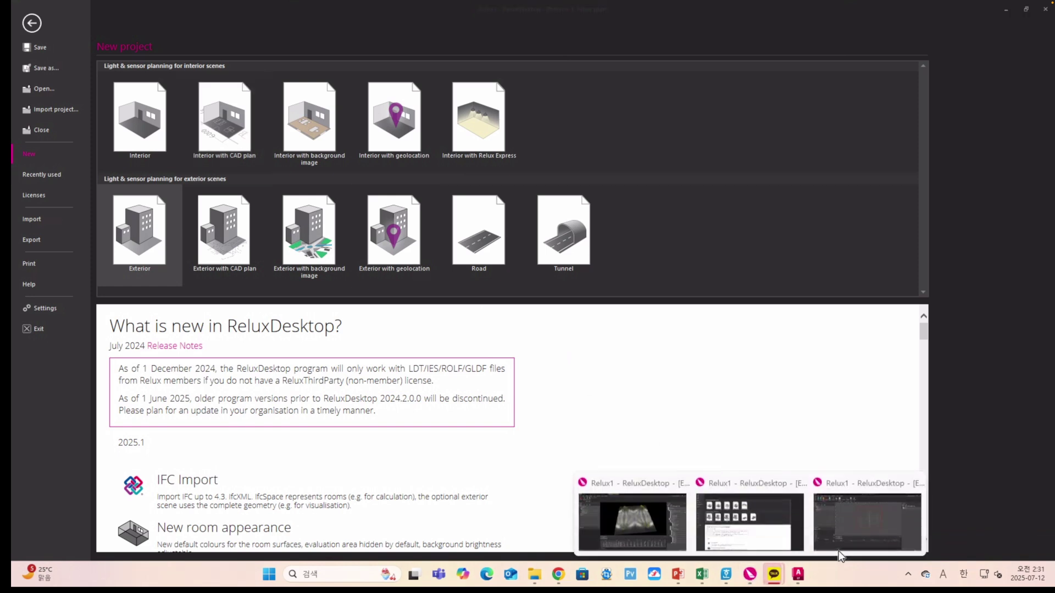
click(840, 550)
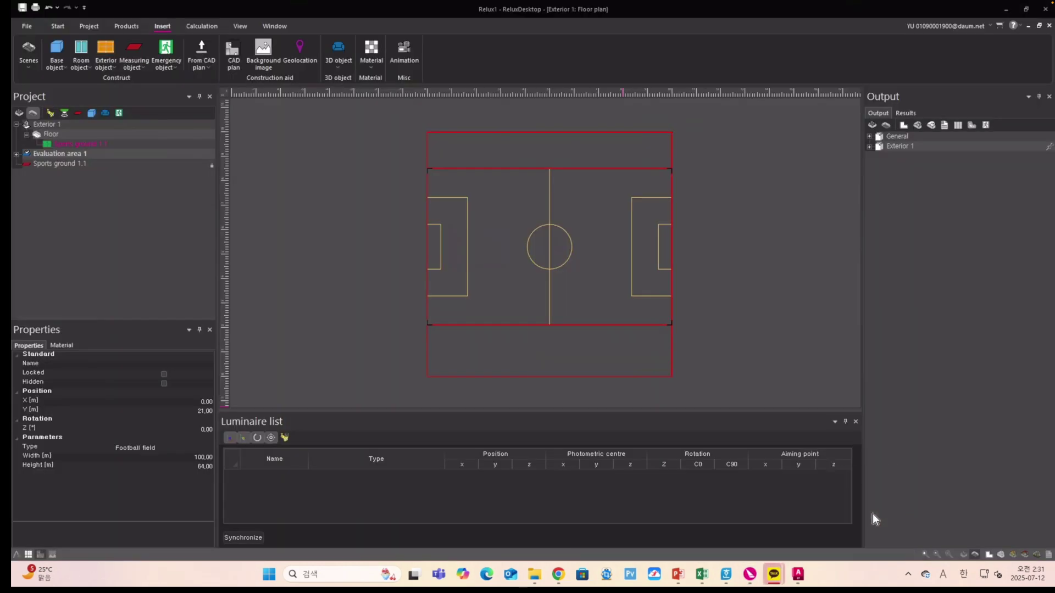
- Create a new exterior project with the default project data and a rectangular 100 × 100 m scene named Exterior 1
click(22, 25)
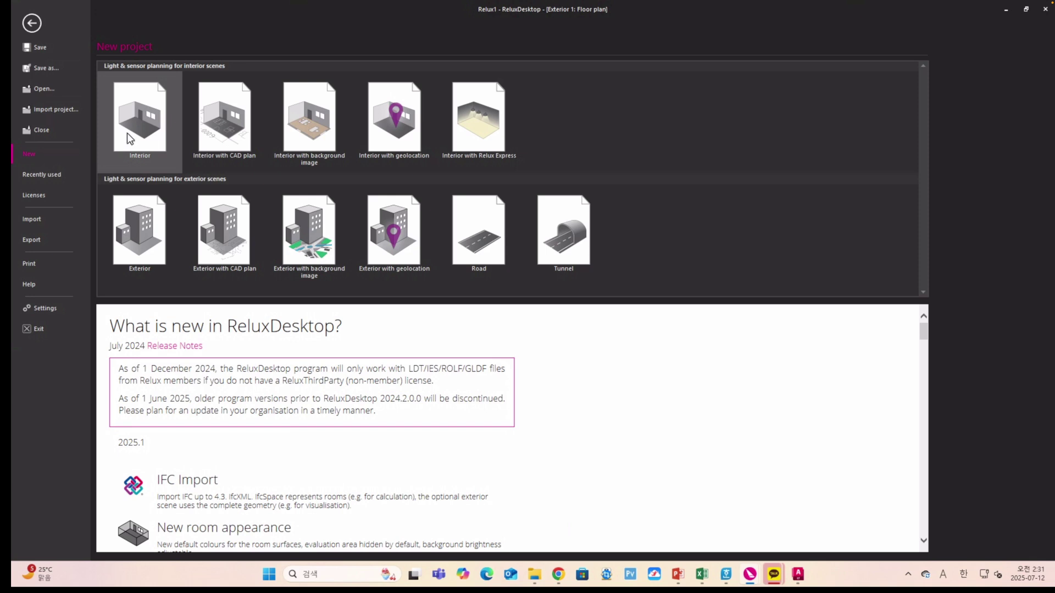
click(143, 242)
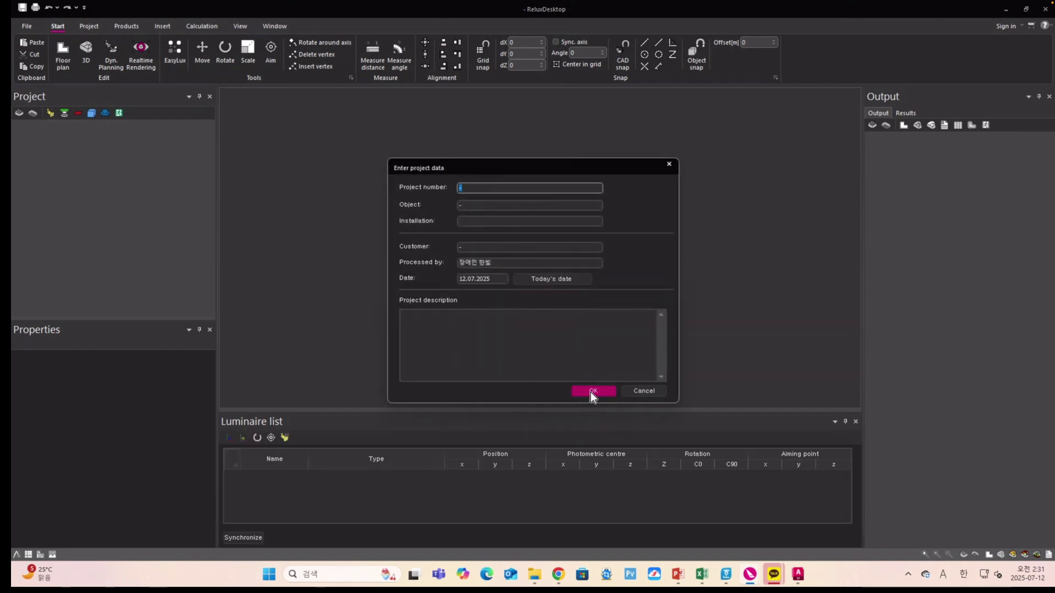
click(592, 391)
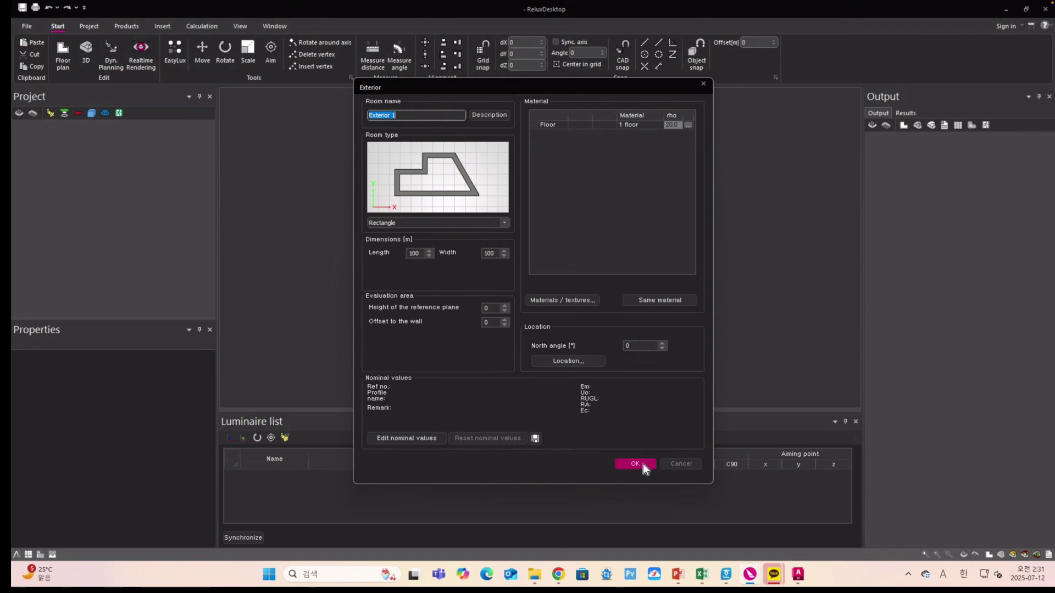
click(635, 464)
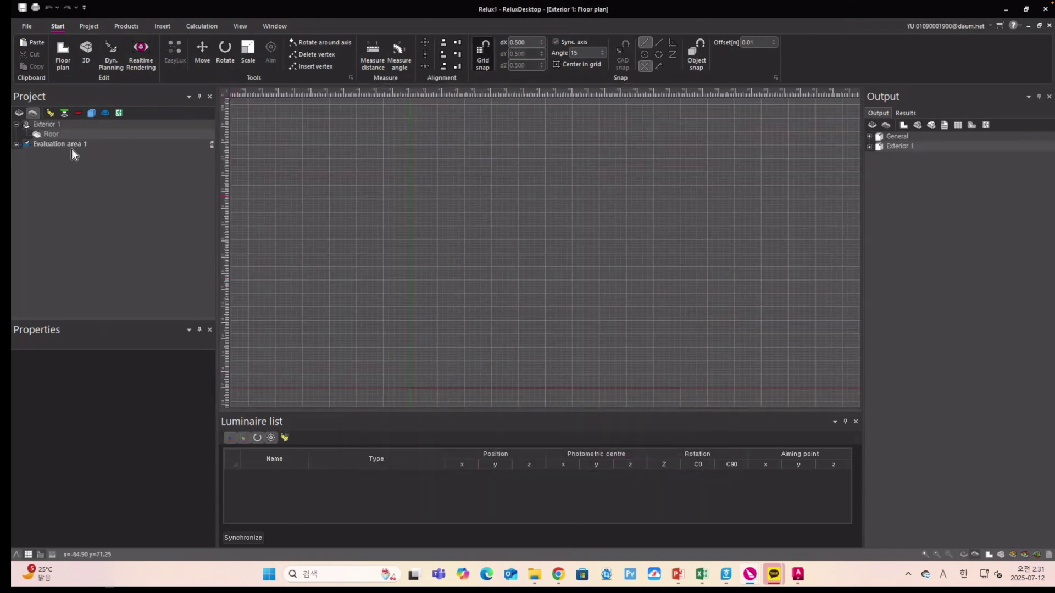
right_click(57, 139)
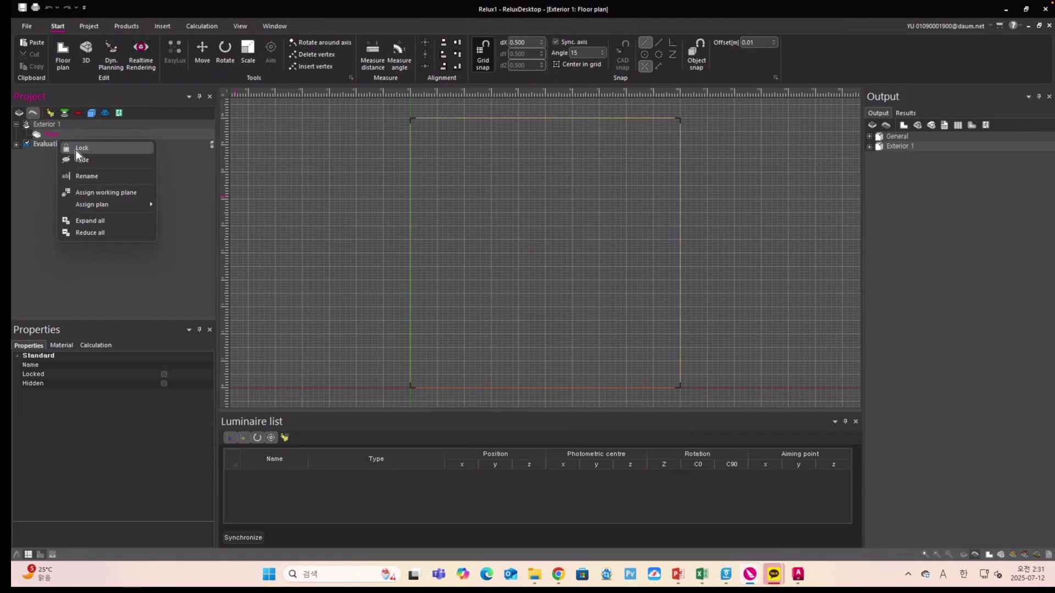
click(77, 148)
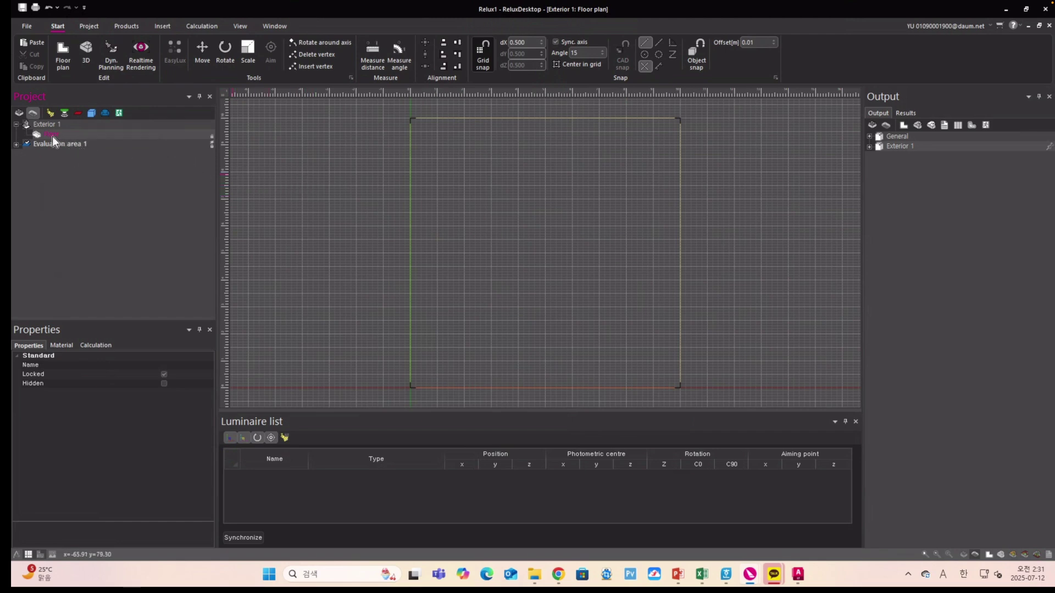
right_click(47, 135)
click(70, 142)
- Unlock Evaluation area 1 and unhide it so it shows in the floor plan
right_click(45, 143)
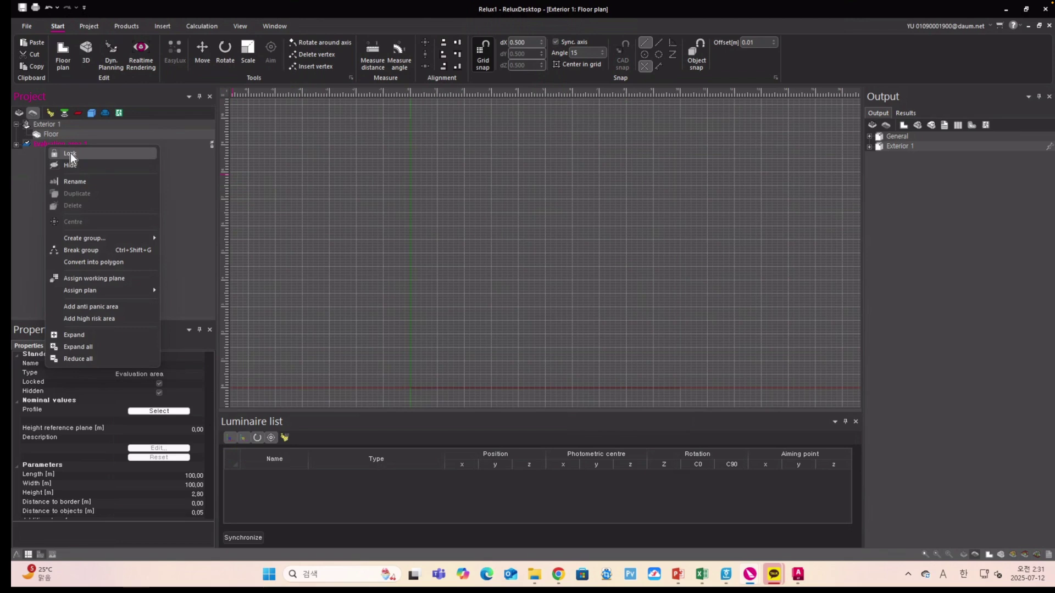
click(71, 152)
click(550, 305)
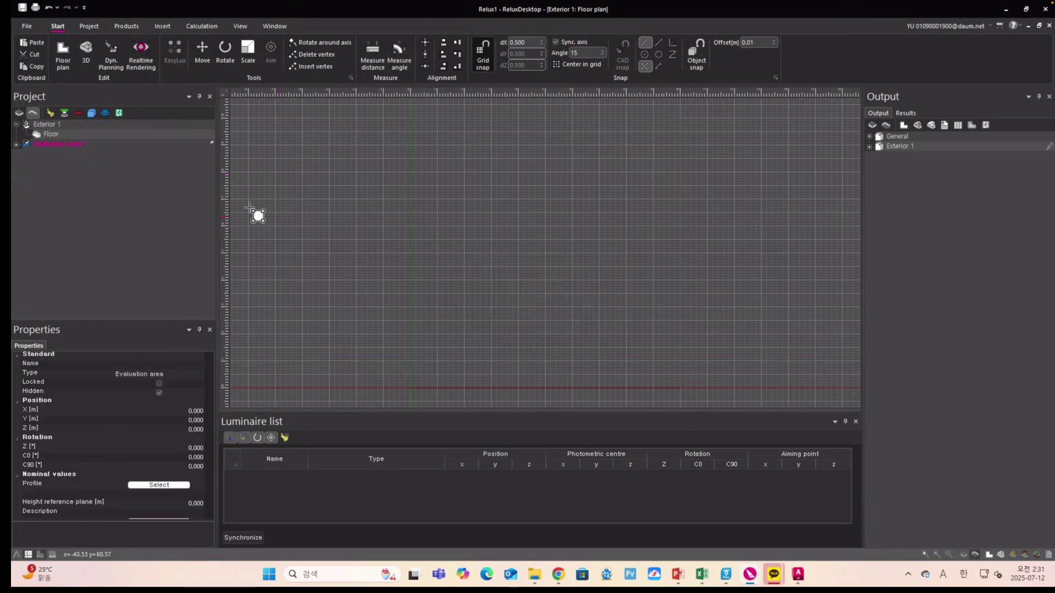
right_click(77, 144)
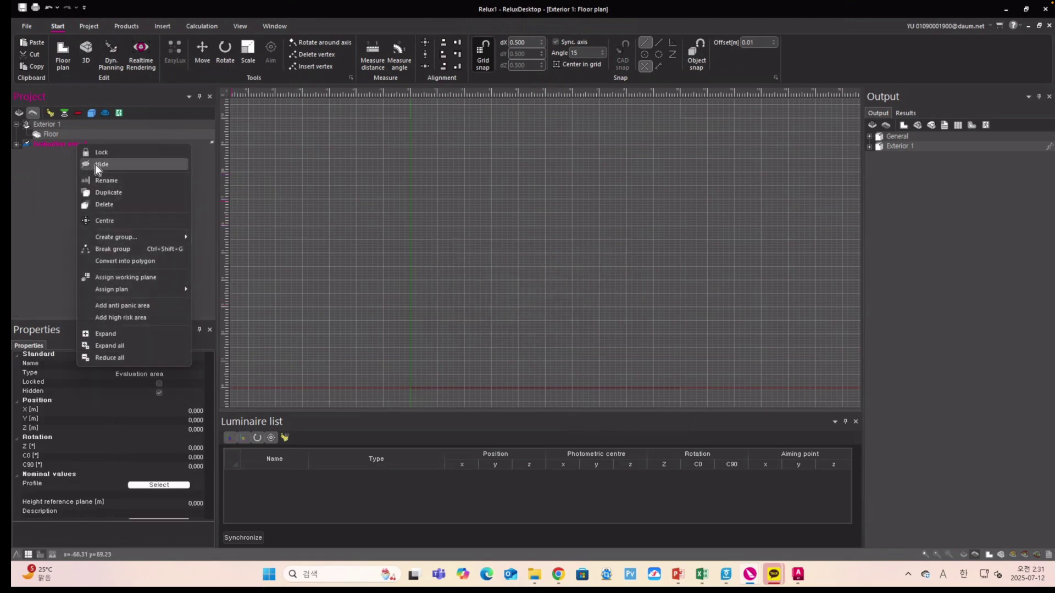
click(95, 164)
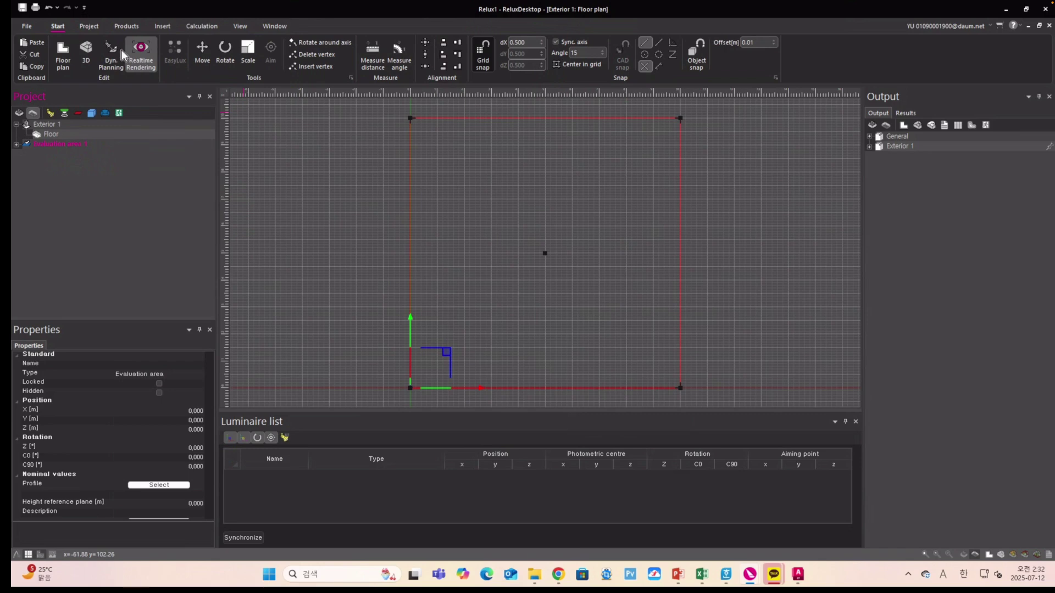
- Add the FALKO 4 8027 luminaire (133 W, 11500 lm) to the project as an individual luminaire from its LDC file in Downloads
click(127, 27)
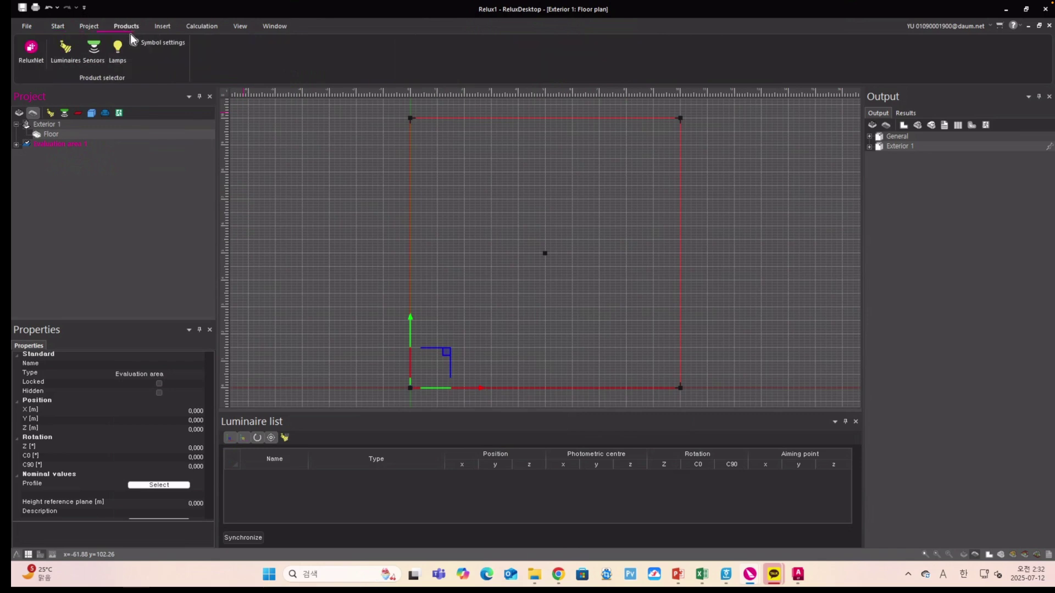
click(74, 64)
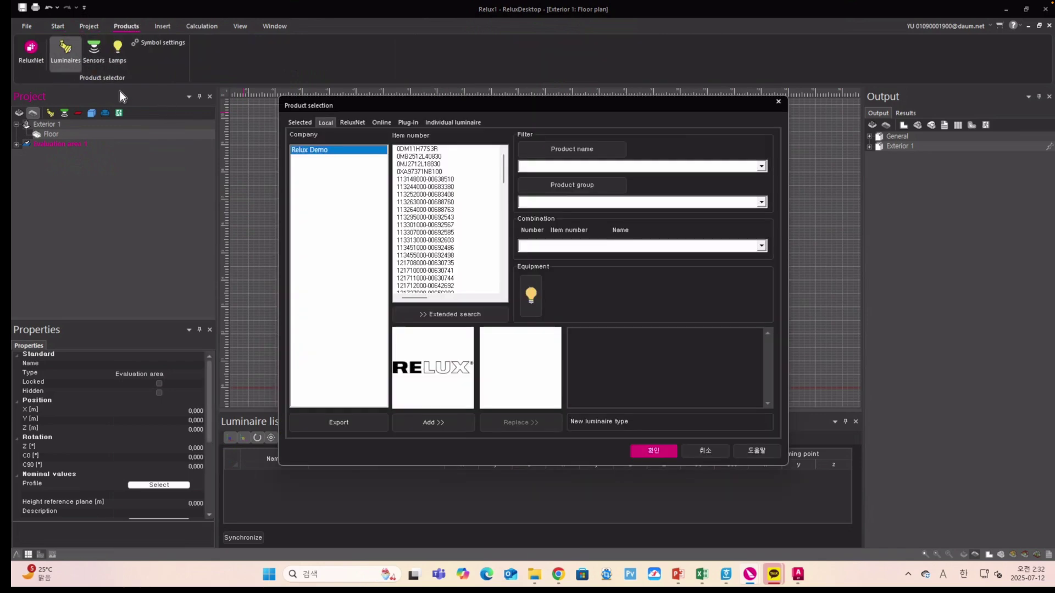
click(441, 122)
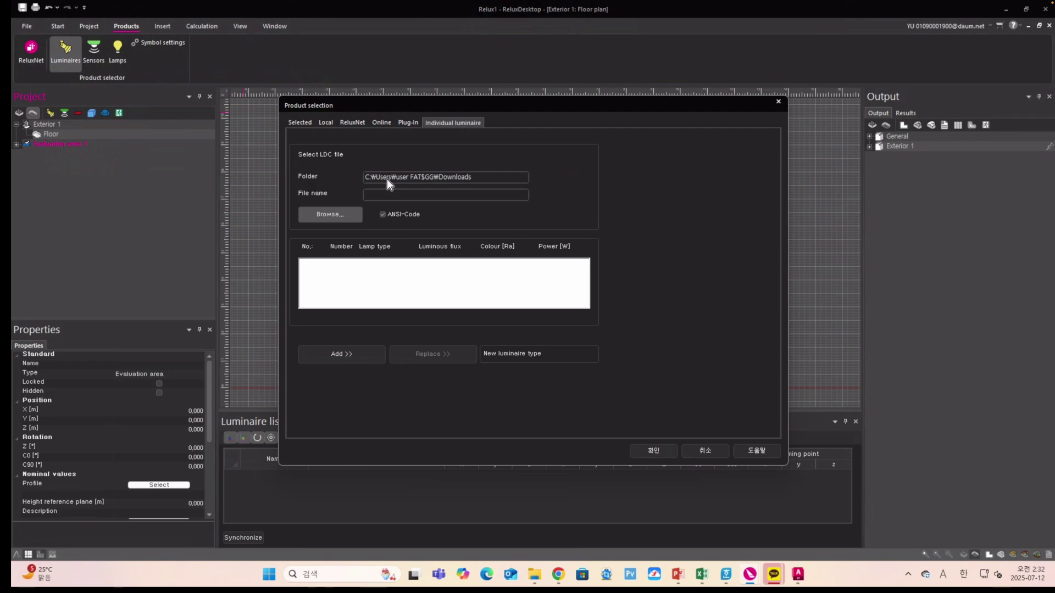
click(337, 214)
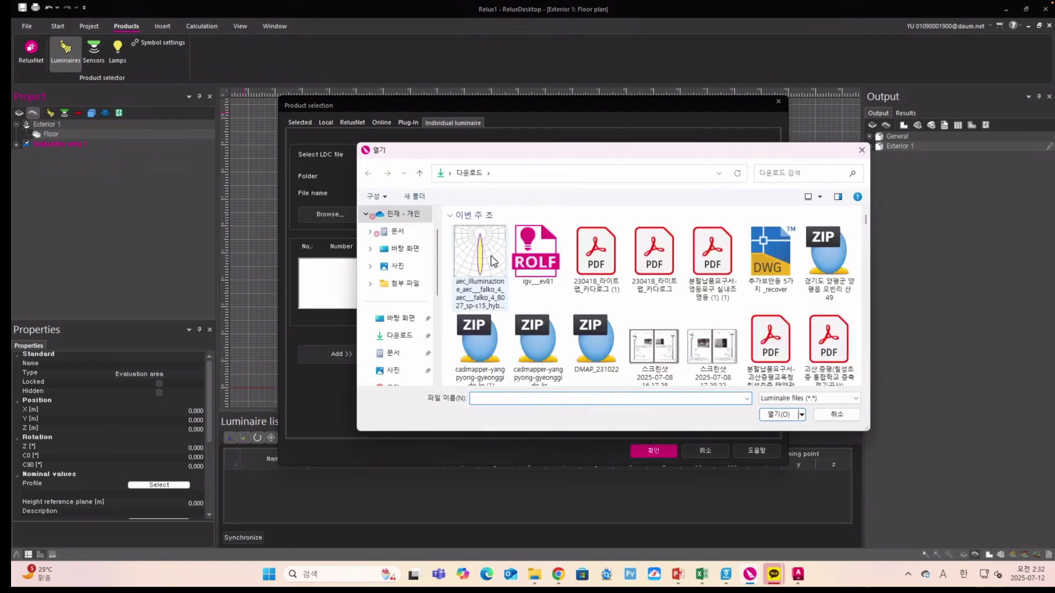
click(488, 263)
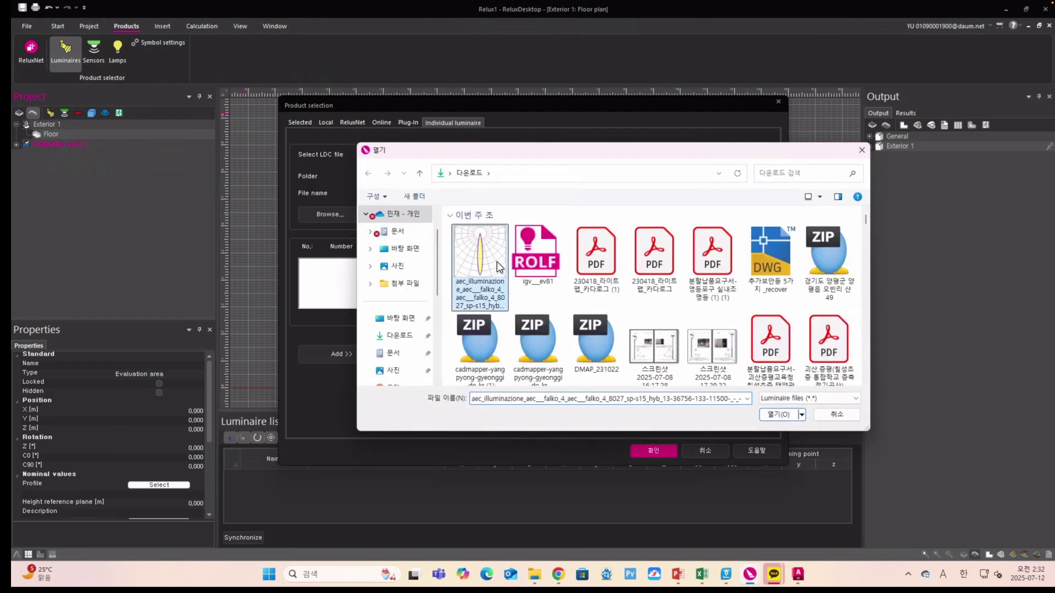
click(774, 416)
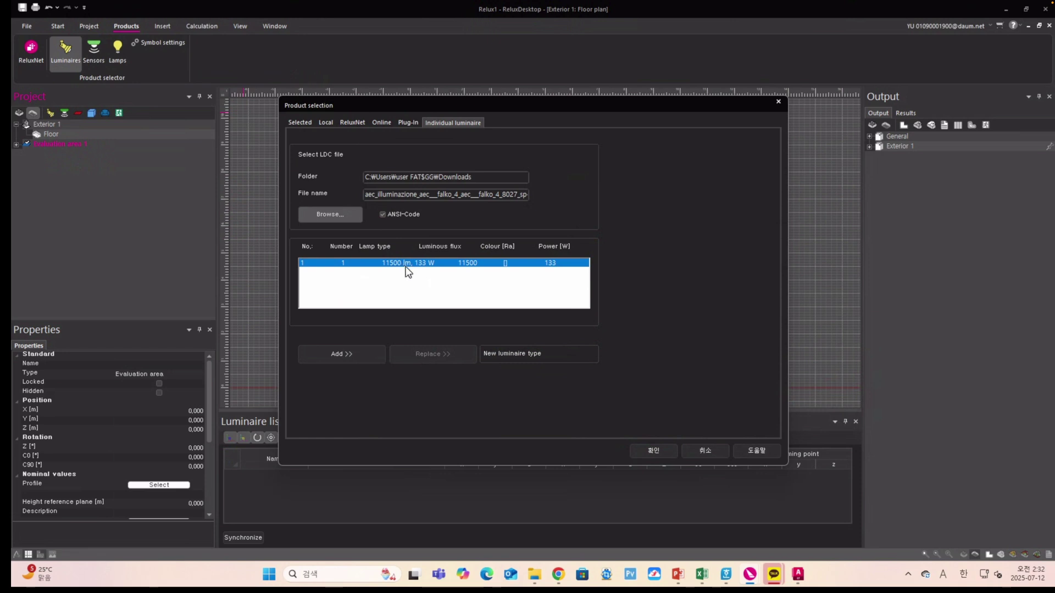
click(354, 355)
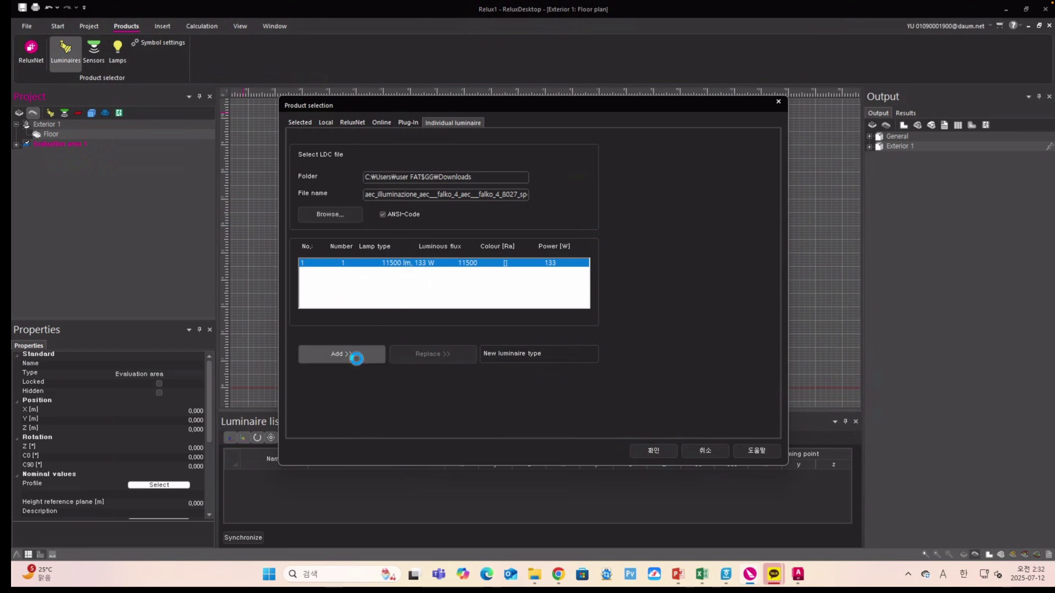
click(302, 123)
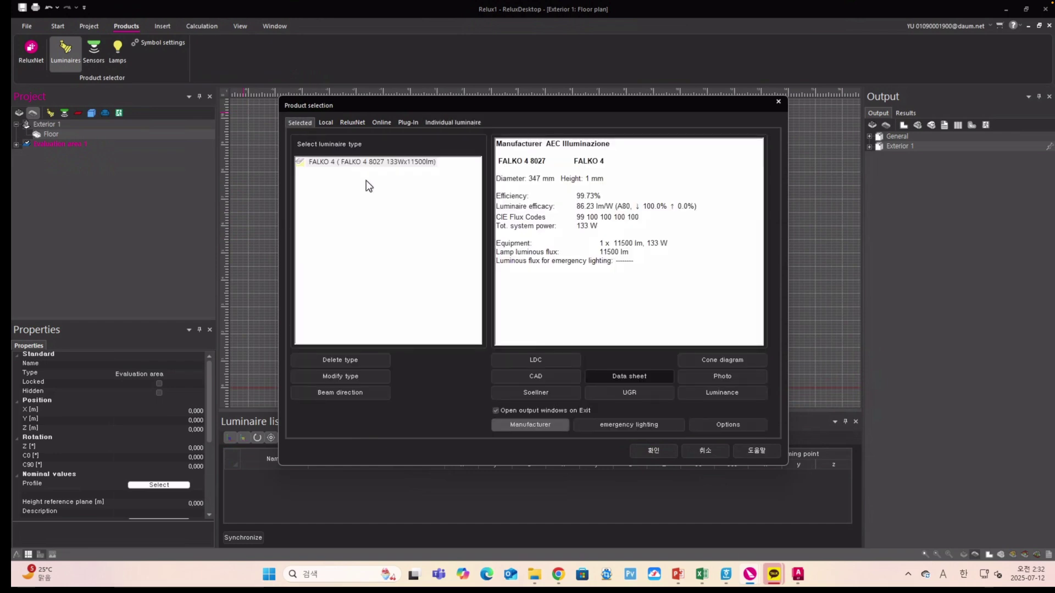
click(652, 449)
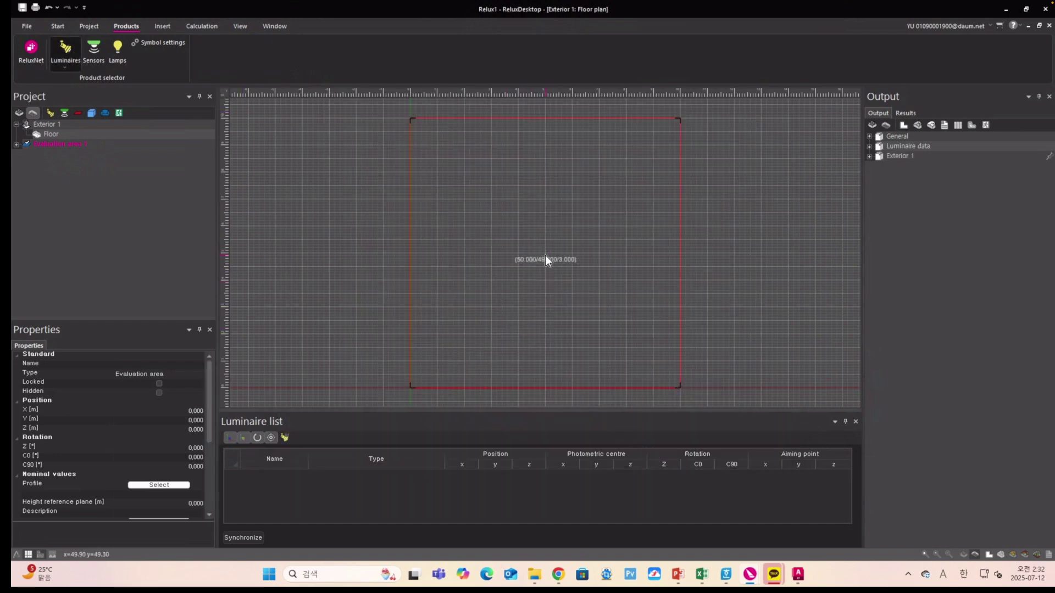
- Place one FALKO 4 luminaire near the centre of the area at about x 49.50, y 50.50, and set its z position to 49 m
click(545, 252)
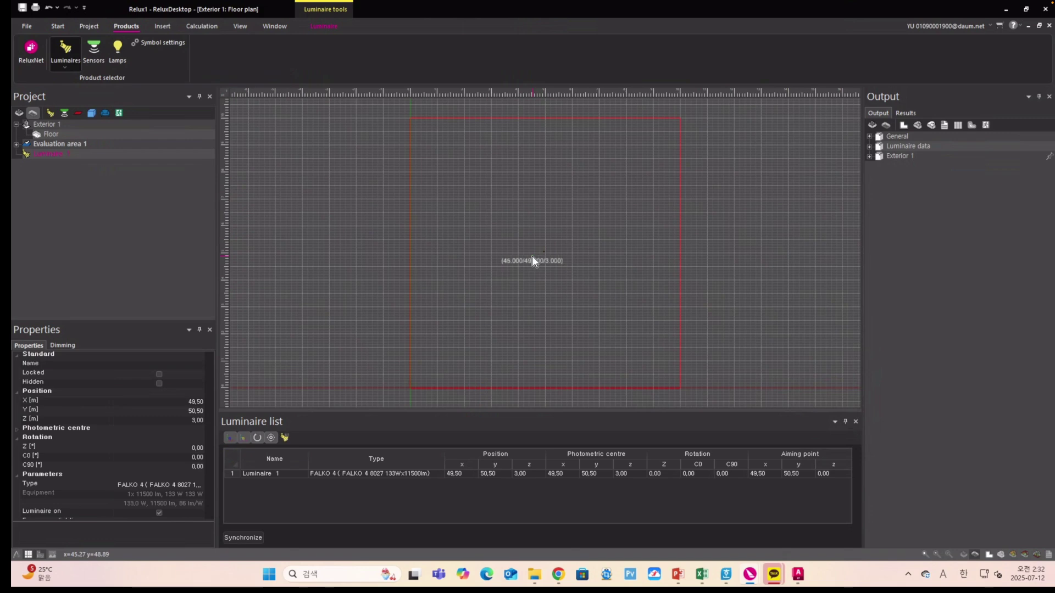
click(461, 475)
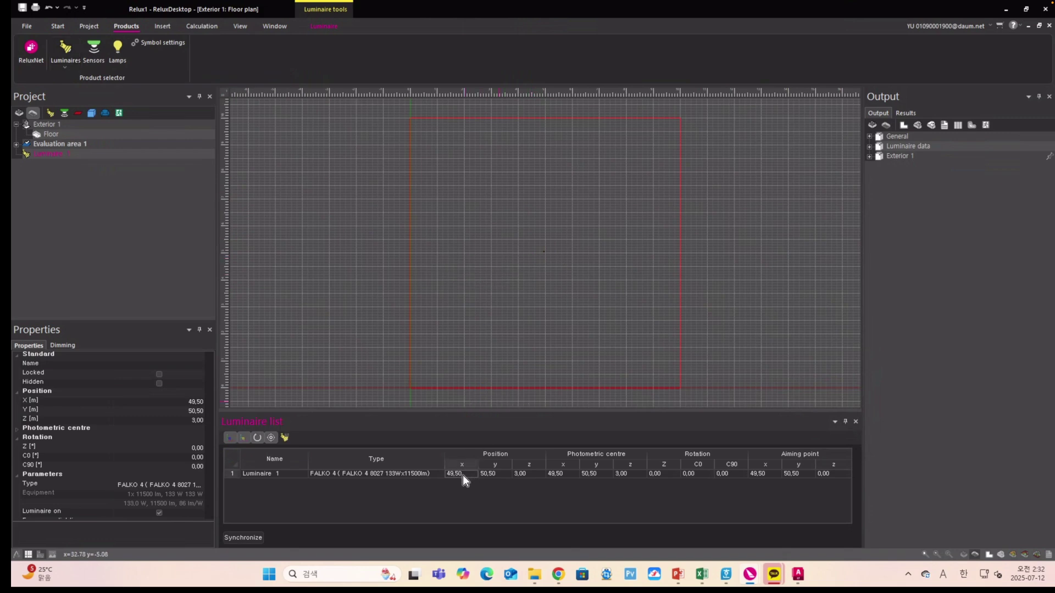
click(526, 474)
drag(528, 477, 504, 474)
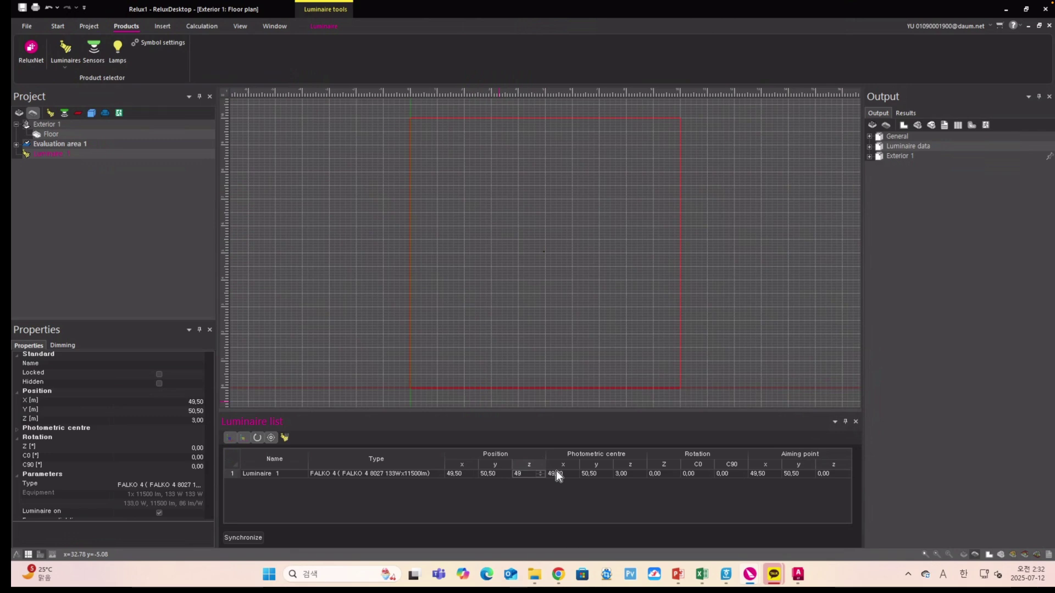
- Calculate the scene's artificial lighting and open the pseudo-colour illuminance result for Reference plane 1.1
click(198, 30)
click(31, 51)
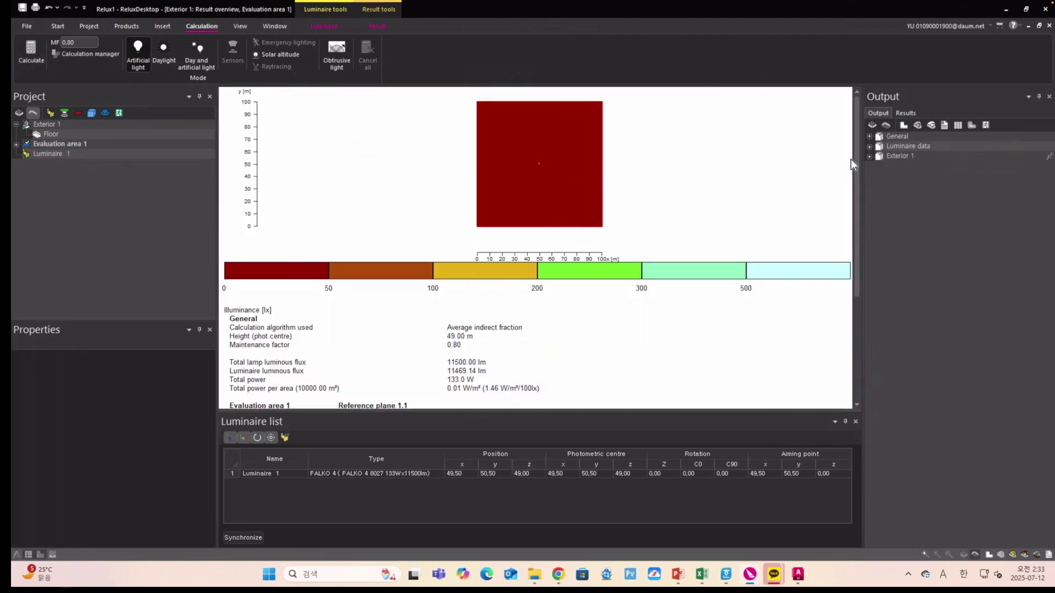
click(869, 157)
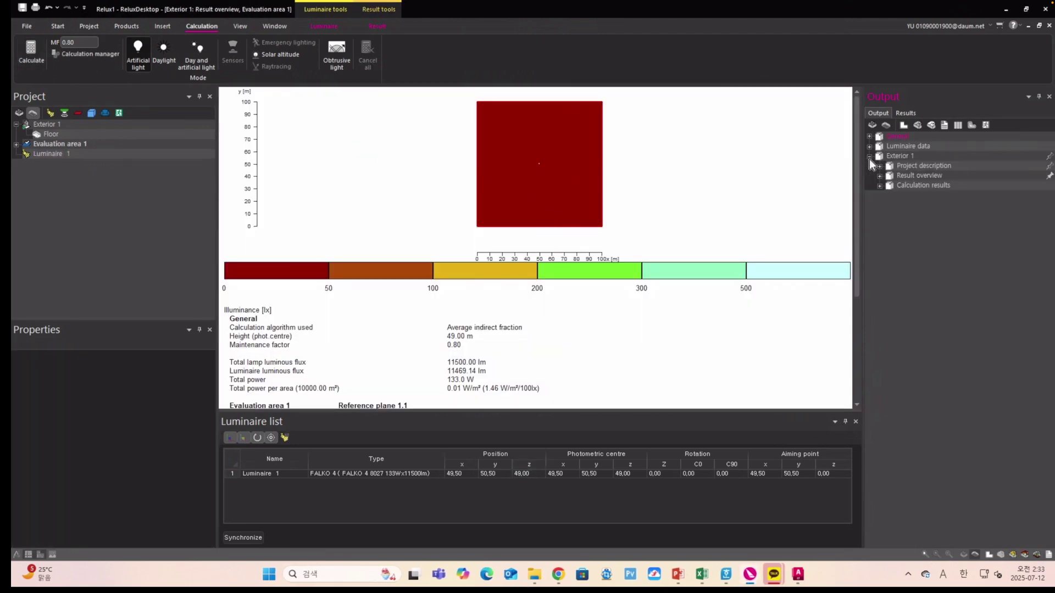
click(881, 187)
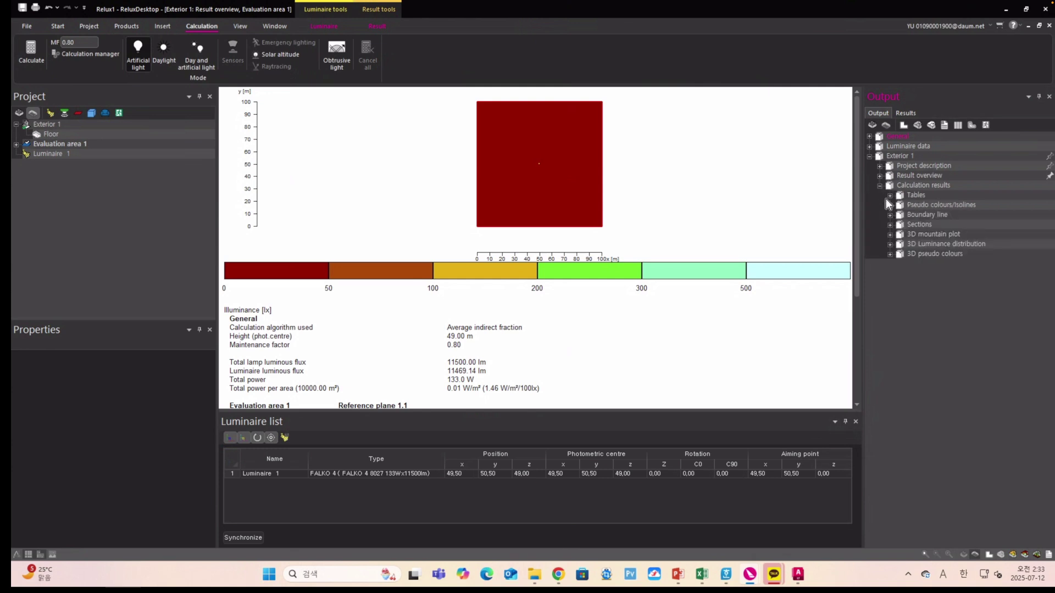
click(890, 205)
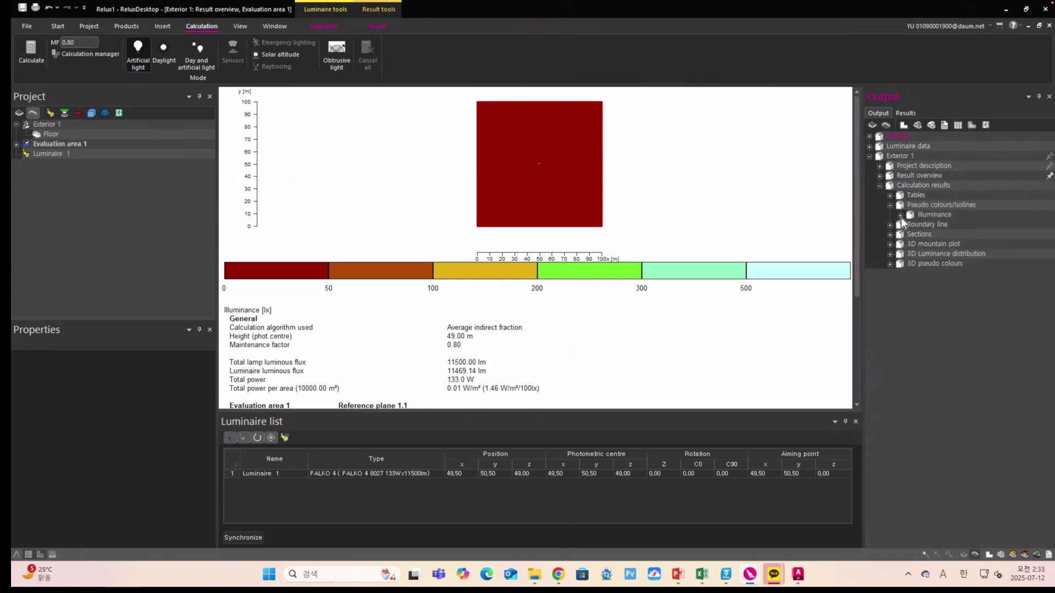
click(901, 215)
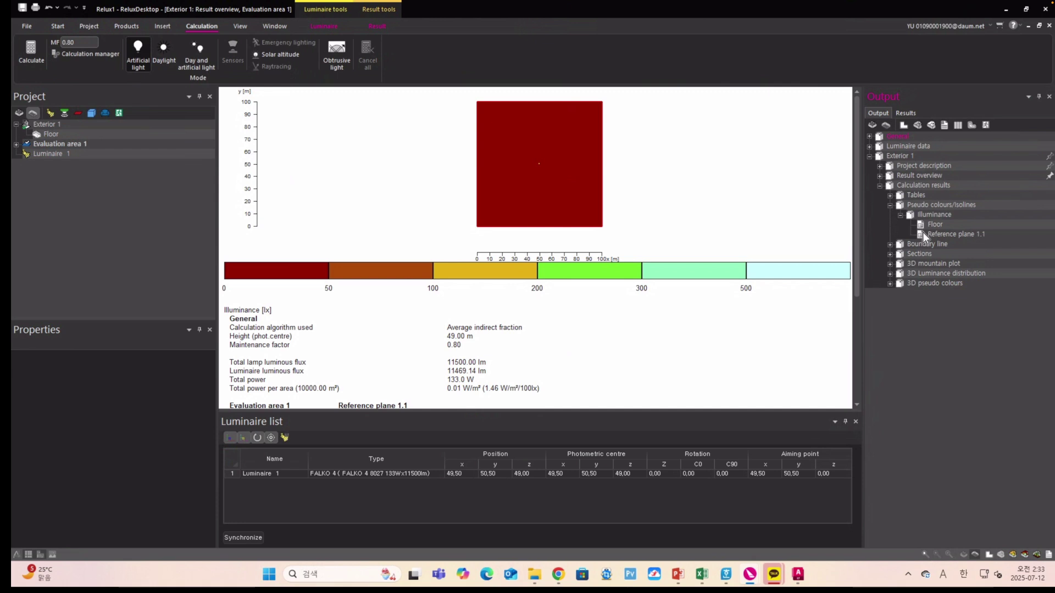
click(923, 232)
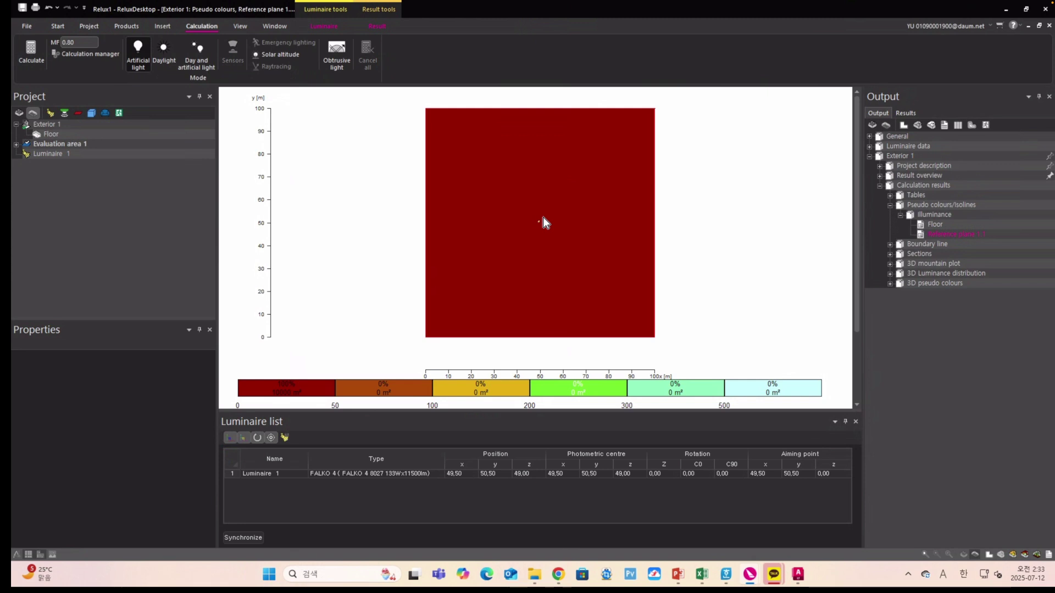
- Examine the 3D pseudo-colour illuminance of the scene in 3D view1 and 3D view2
click(46, 153)
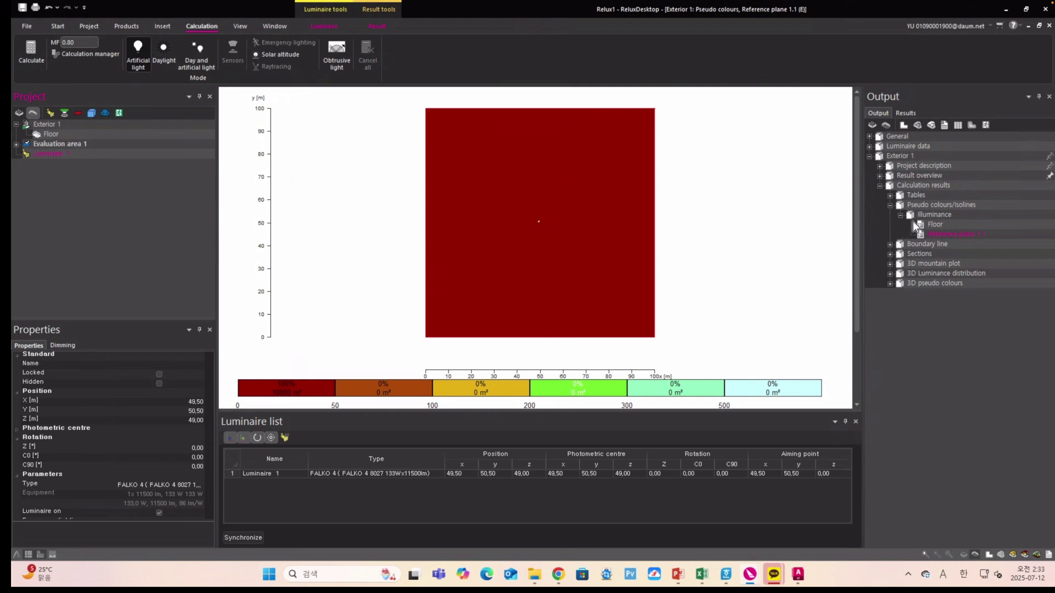
click(924, 235)
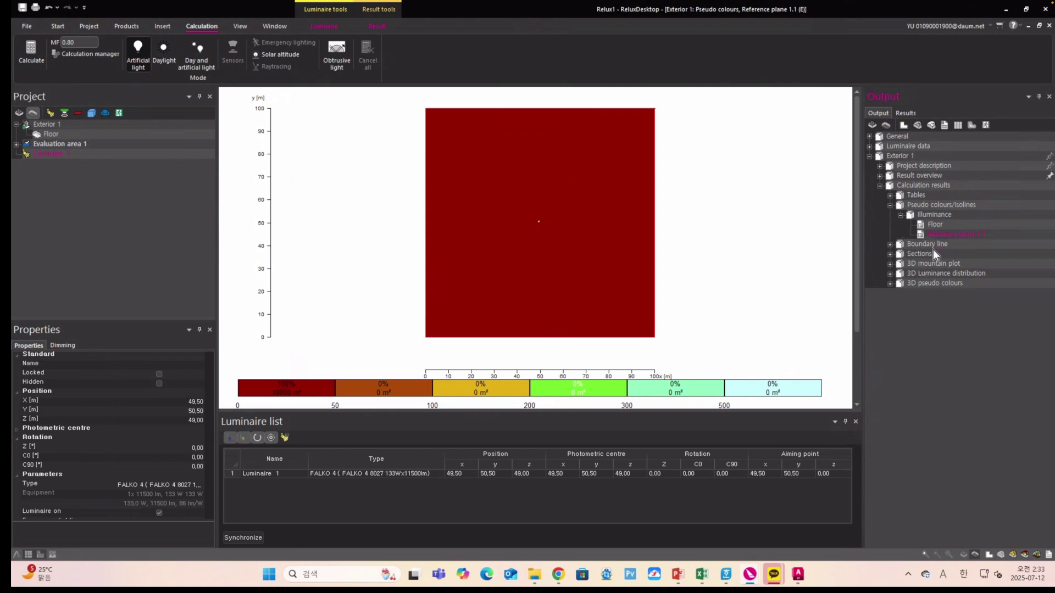
click(890, 273)
click(891, 333)
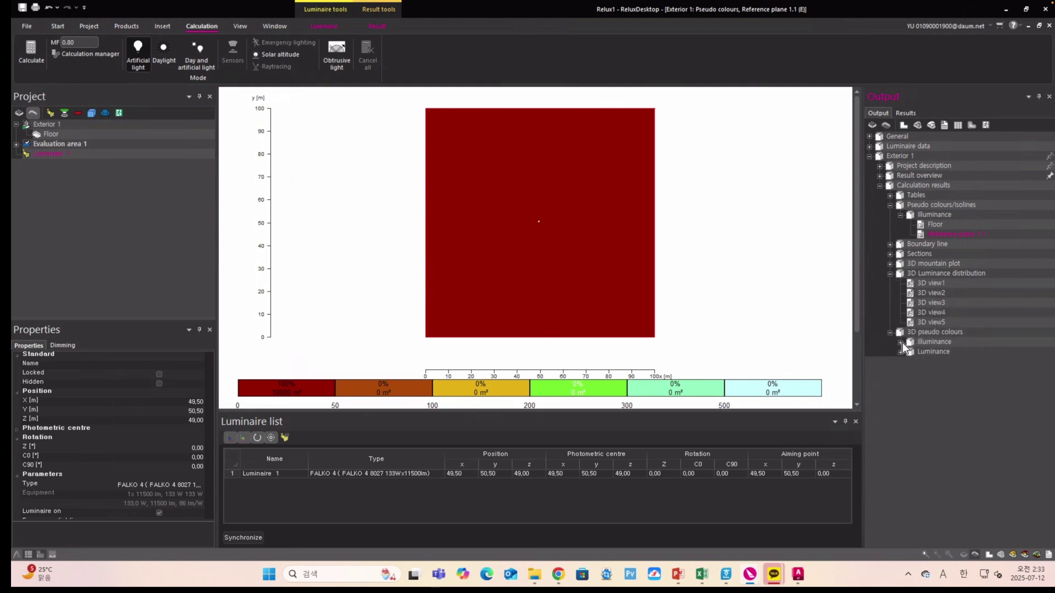
click(901, 343)
click(922, 351)
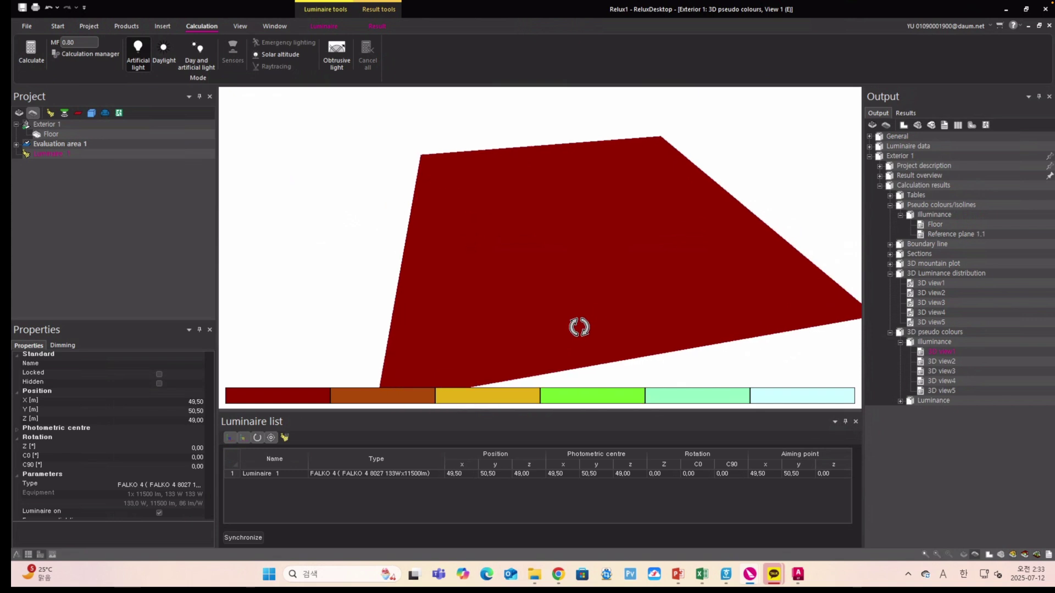
drag(612, 215, 598, 282)
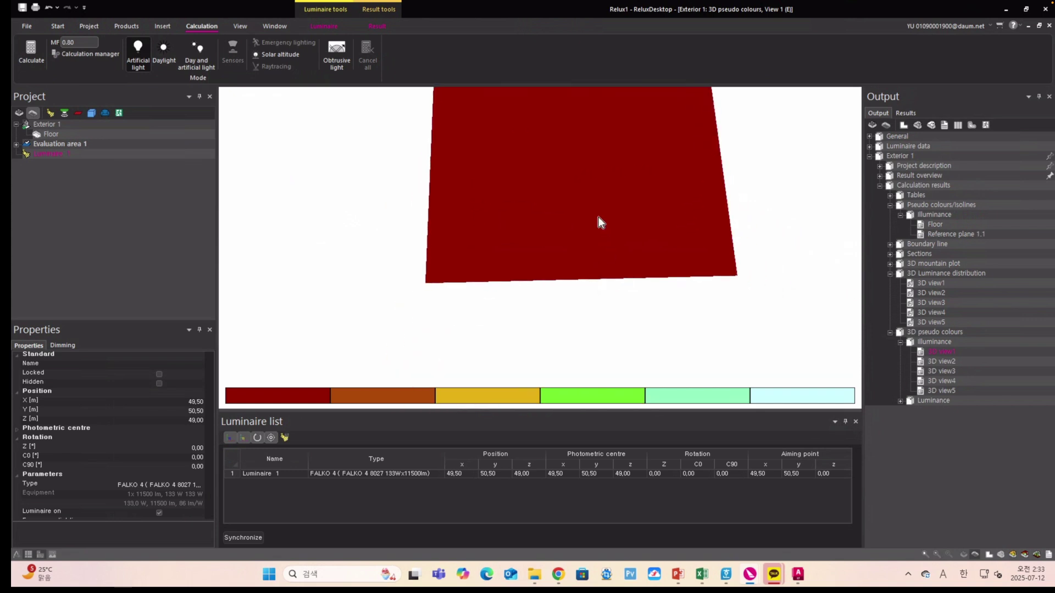
scroll(588, 165, up, 3)
scroll(588, 160, down, 3)
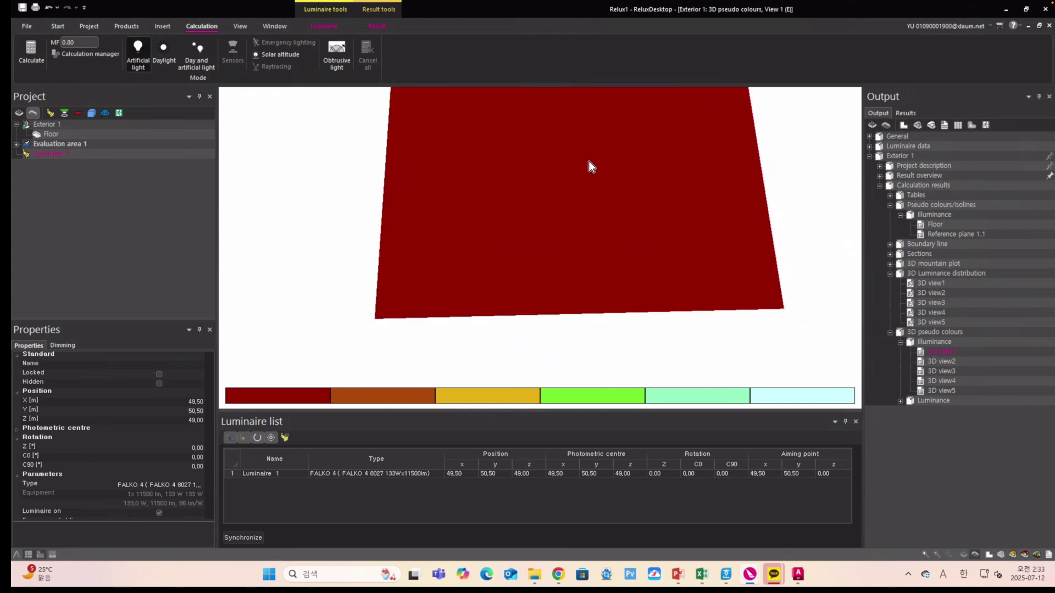
drag(588, 160, 562, 269)
click(924, 363)
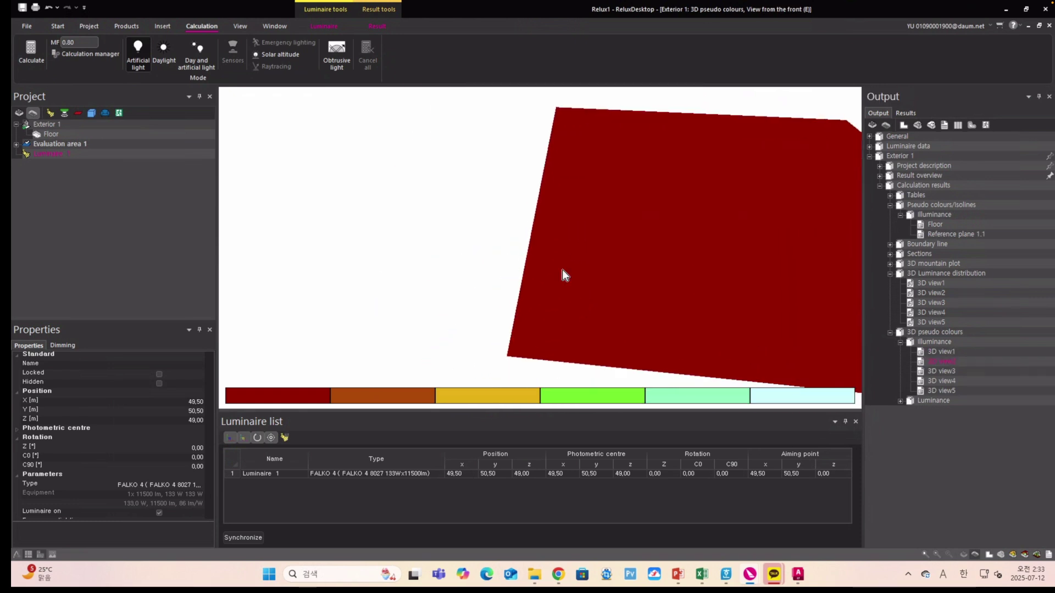
- Review the pseudo colours of Reference plane 1.1 and the result overview's illuminance values for Evaluation area 1
click(948, 234)
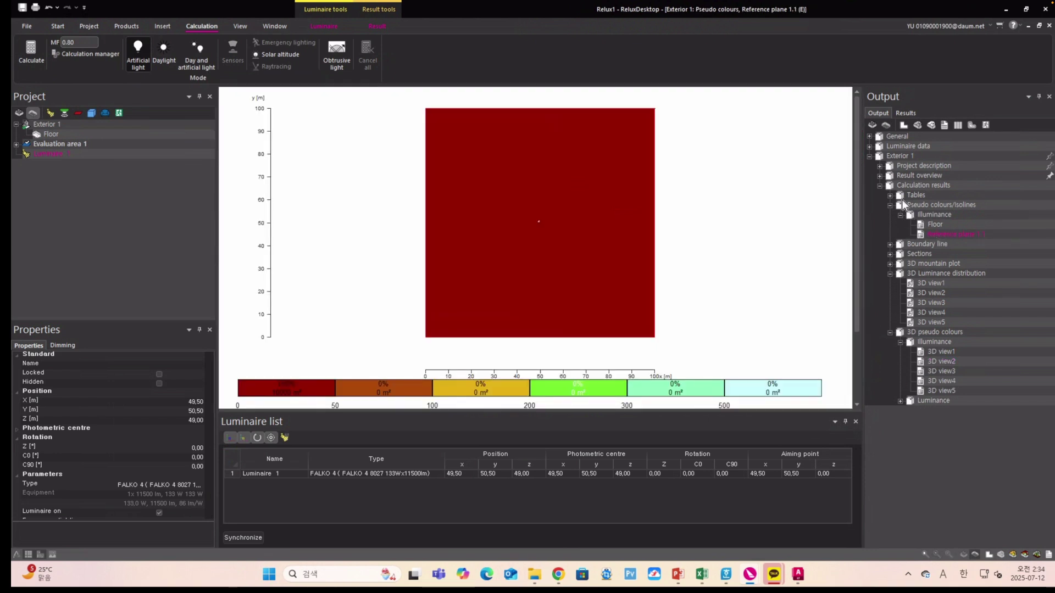
click(1048, 556)
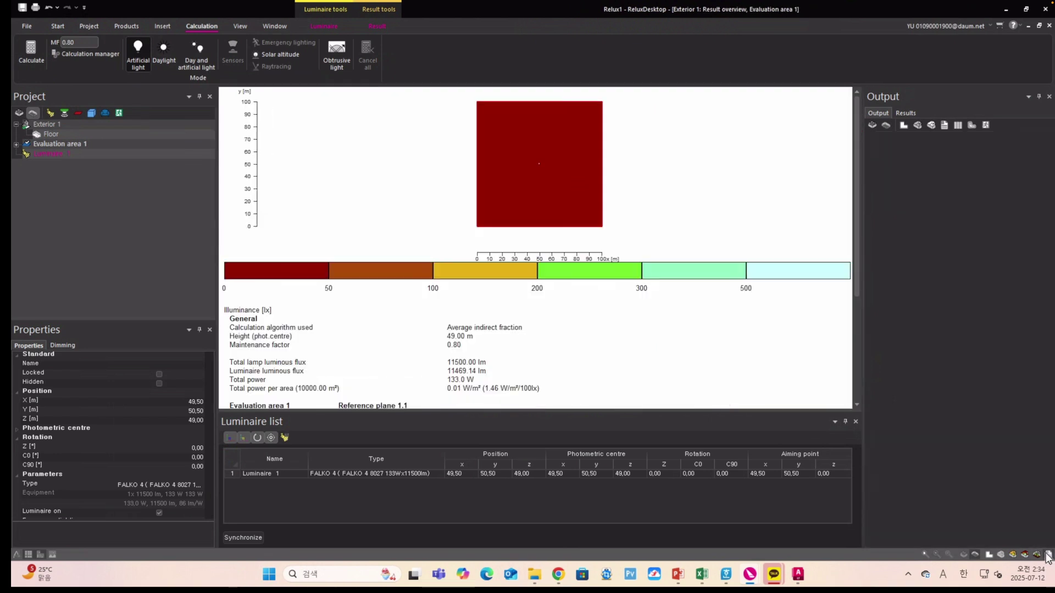
scroll(570, 318, down, 3)
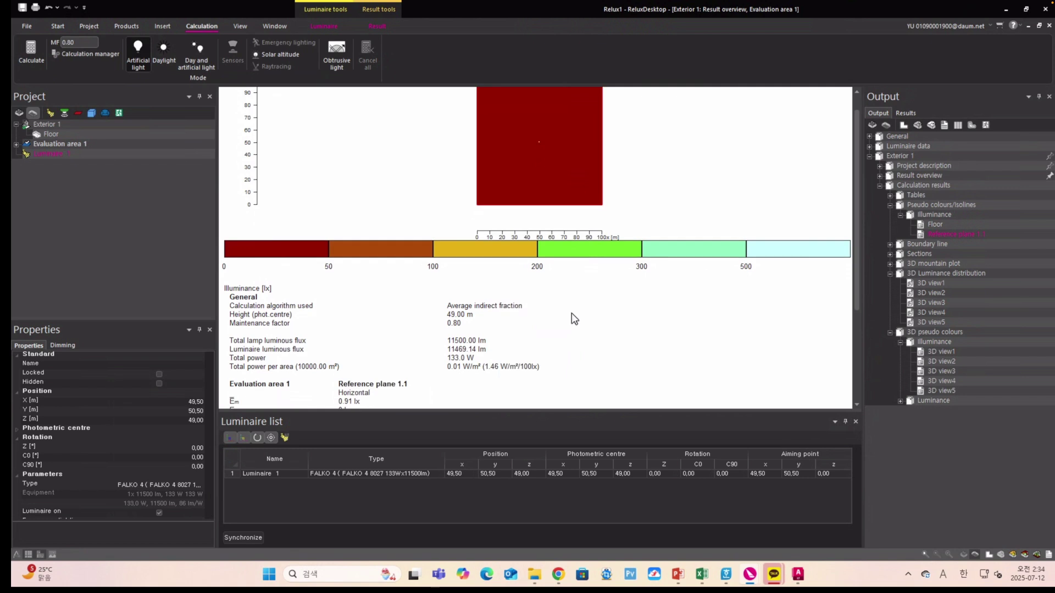
scroll(571, 313, down, 2)
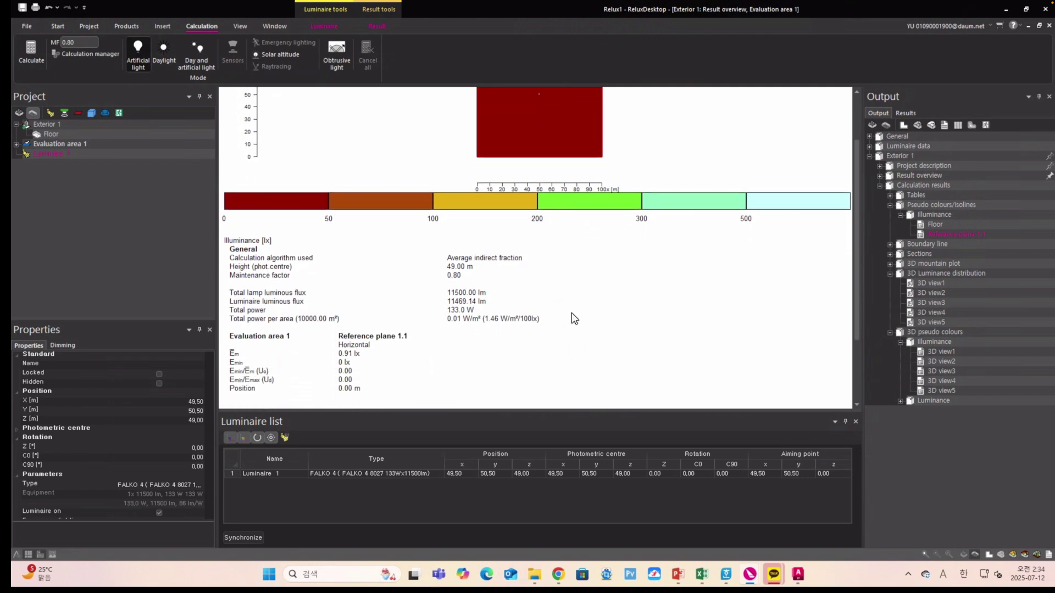
scroll(574, 319, up, 1)
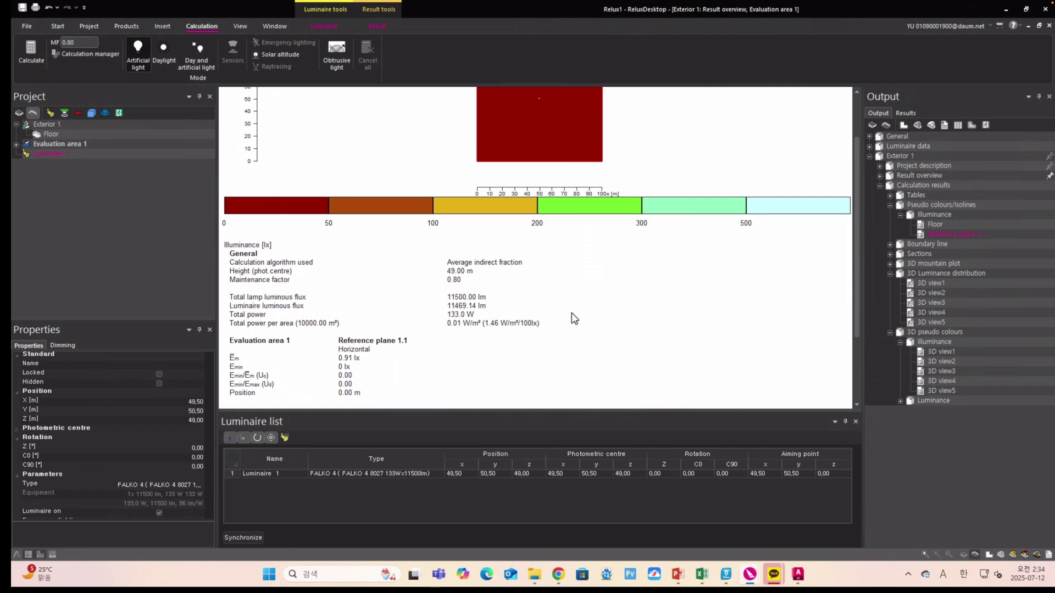
scroll(572, 312, down, 2)
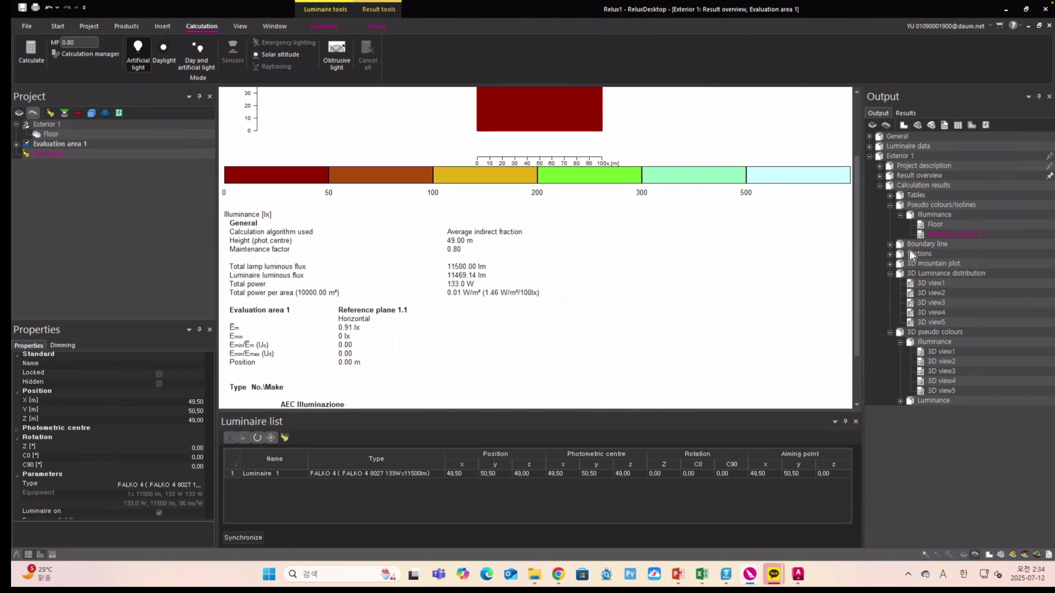
- Open the illuminance results table for Reference plane 1.1 of the exterior scene
click(890, 195)
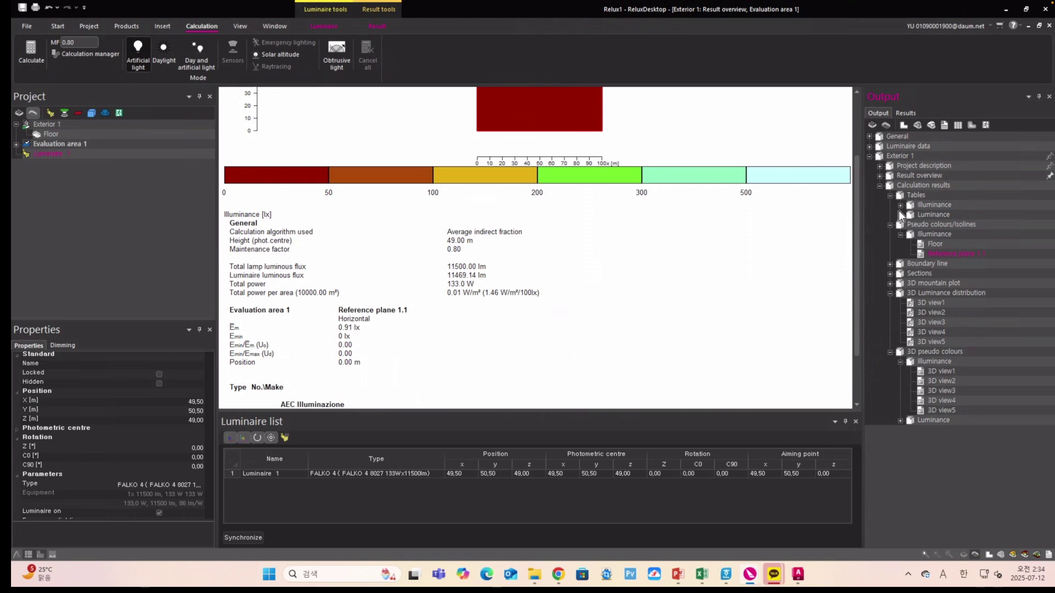
click(900, 205)
click(923, 225)
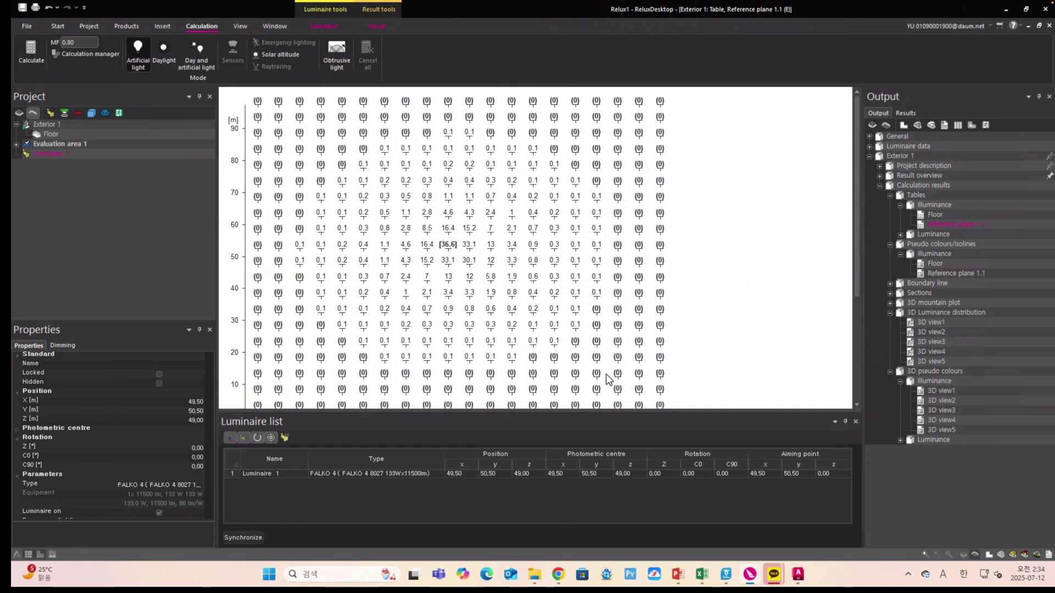
- Start a new interior project and accept the project data unchanged
mouse_move(797, 574)
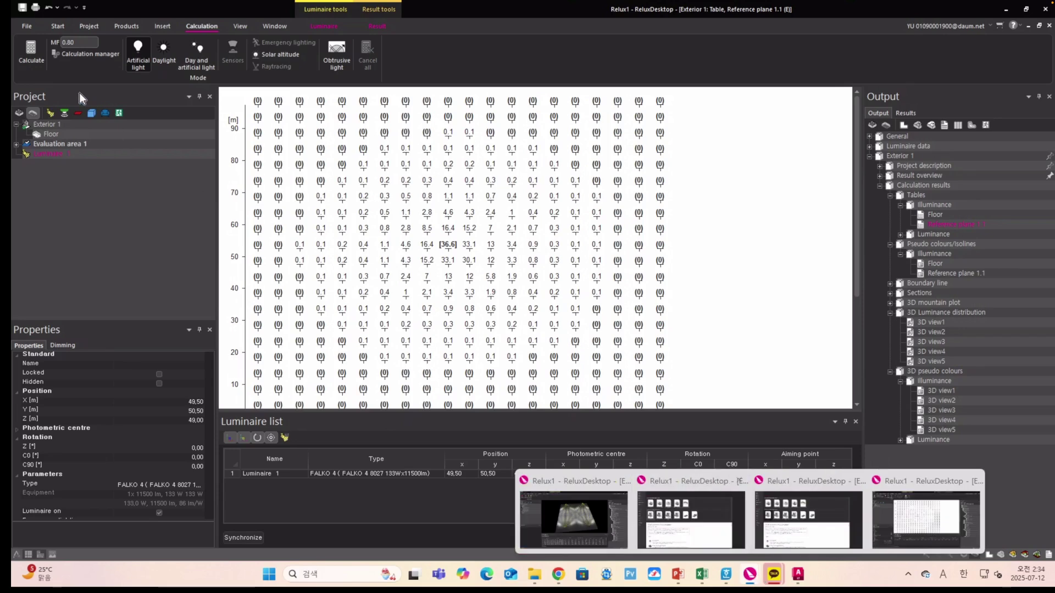
click(31, 31)
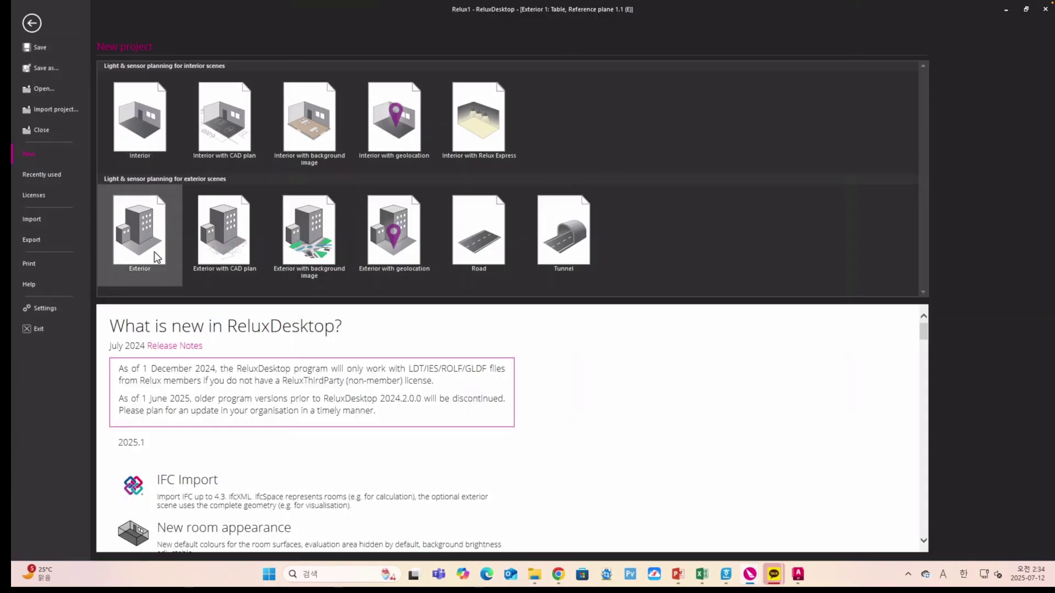
click(136, 128)
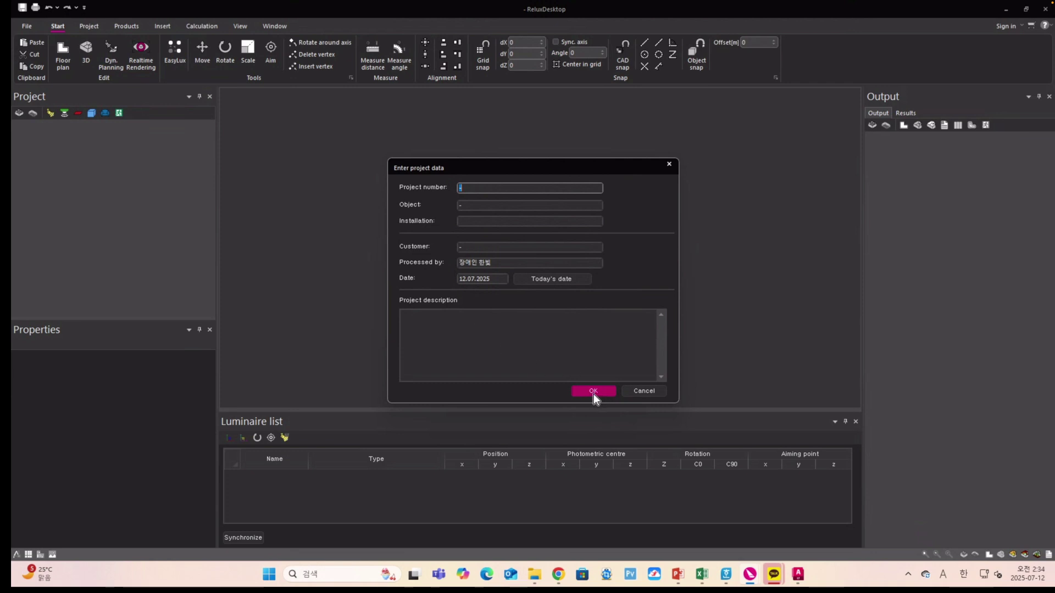
click(594, 392)
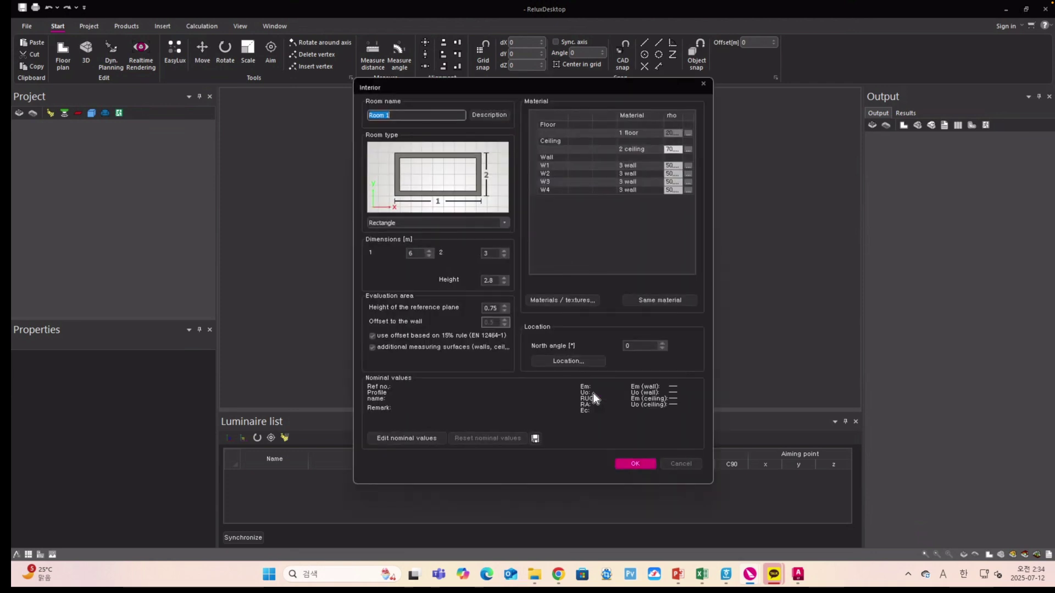
- Create the rectangular Room 1 with dimensions of 50 by 42 m and a height of 37 m
double_click(416, 257)
text(50)
key(Tab)
double_click(477, 253)
text(42)
double_click(494, 280)
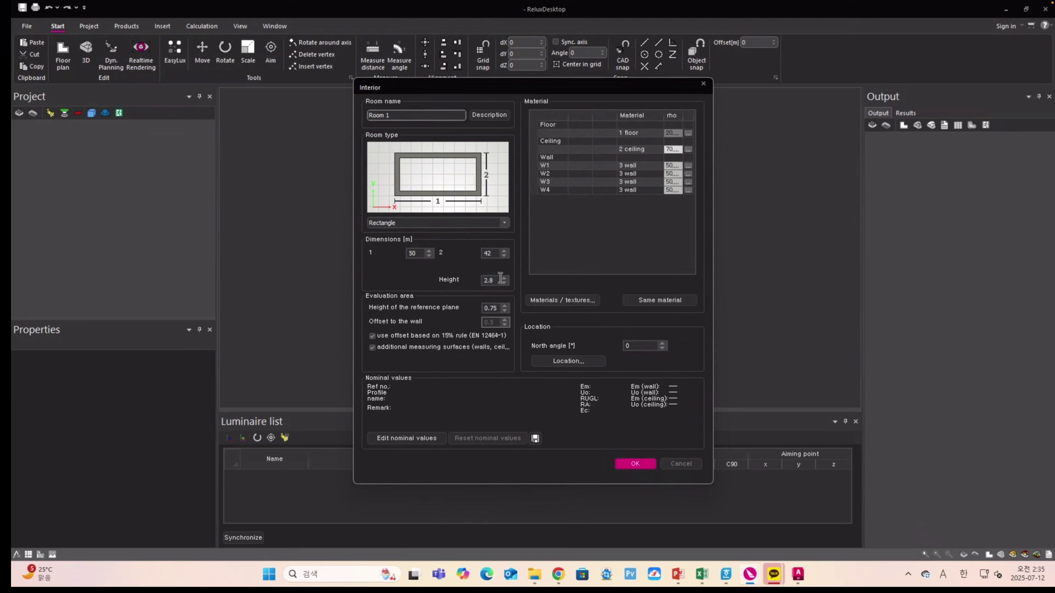
drag(494, 280, 477, 281)
click(635, 464)
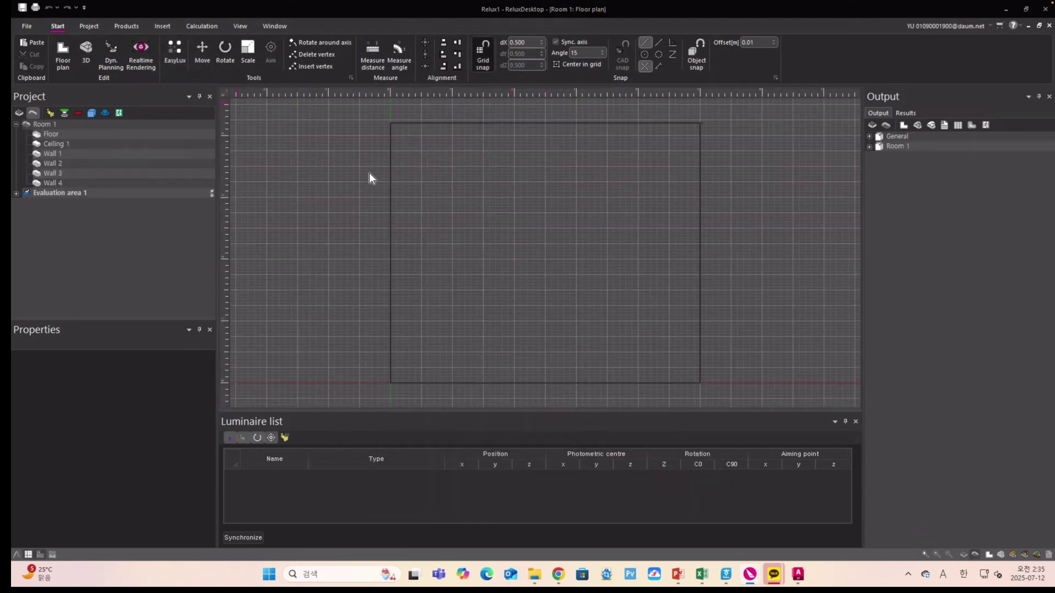
- Load the FALKO 4 8027 photometric file from the downloads folder as an individual luminaire and add it to the interior project
click(406, 123)
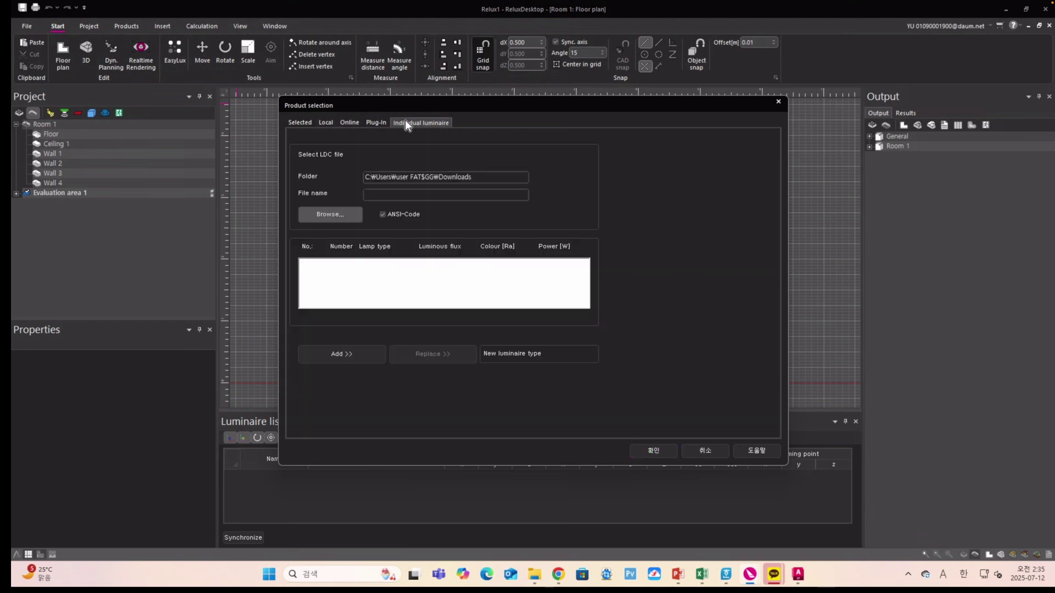
click(337, 214)
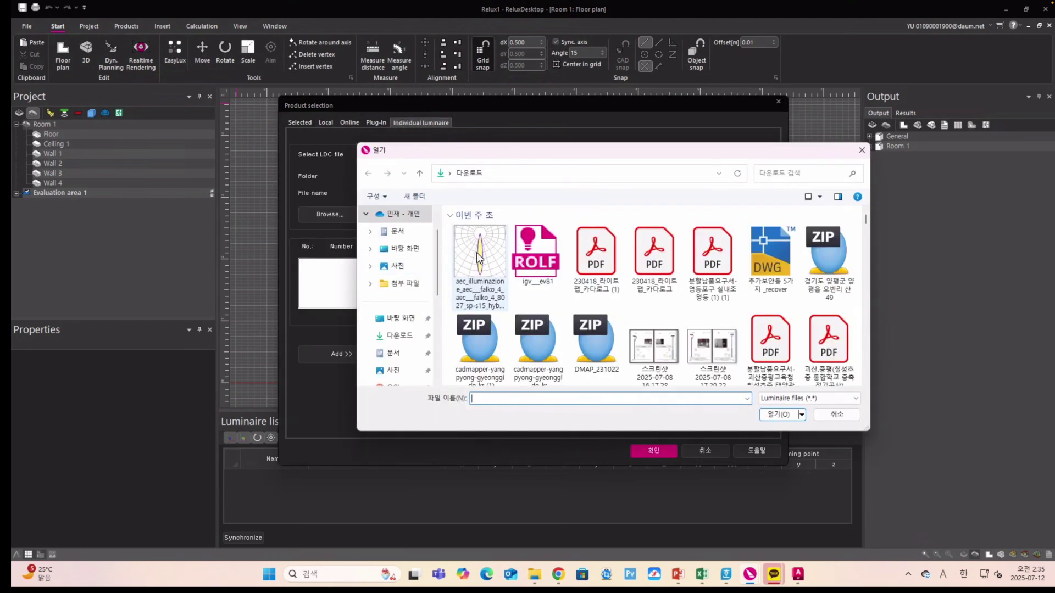
click(488, 259)
click(780, 415)
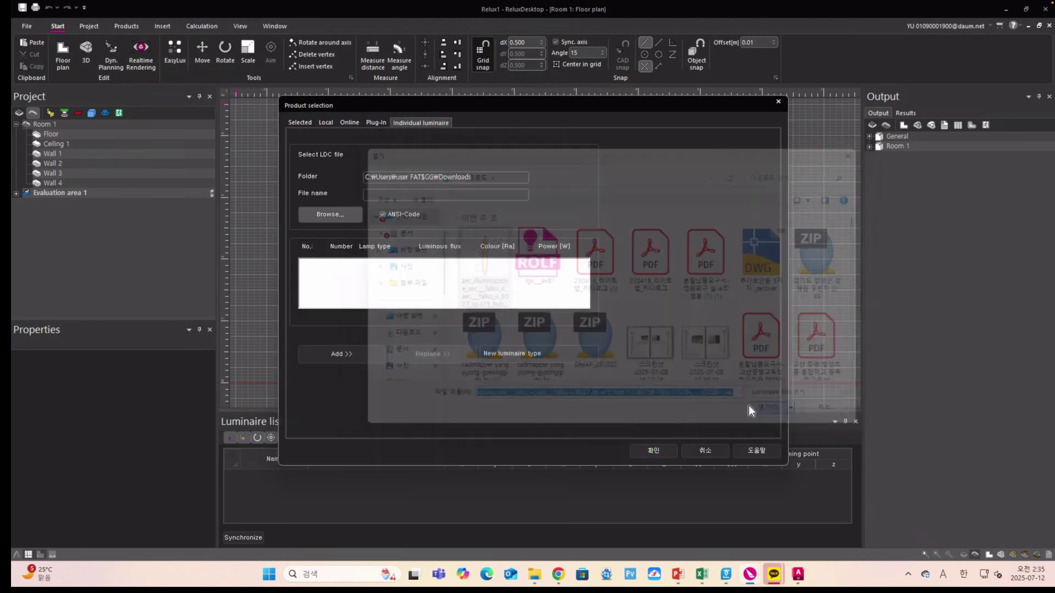
click(357, 354)
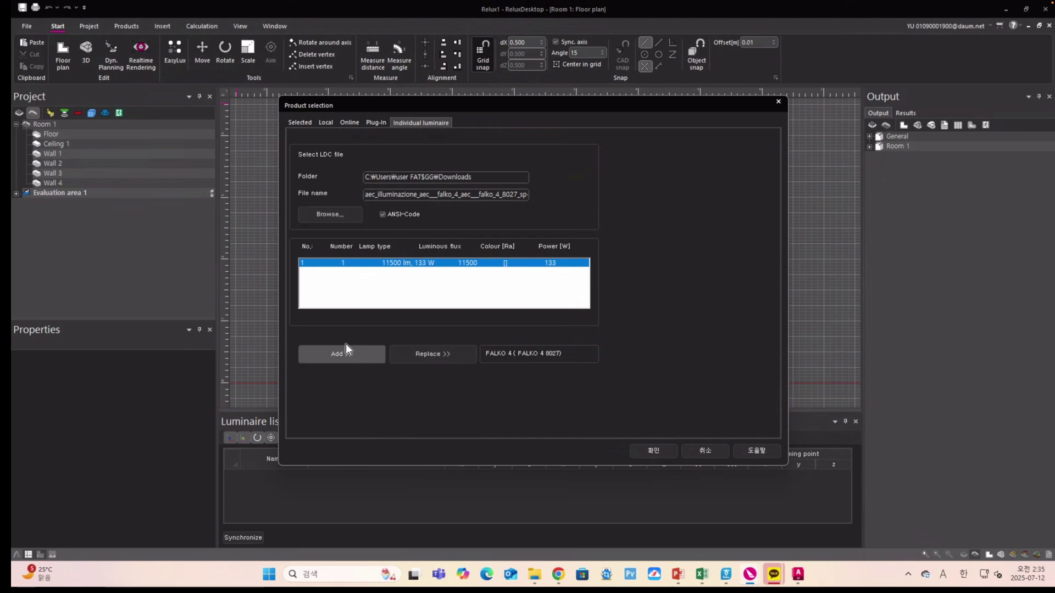
click(650, 450)
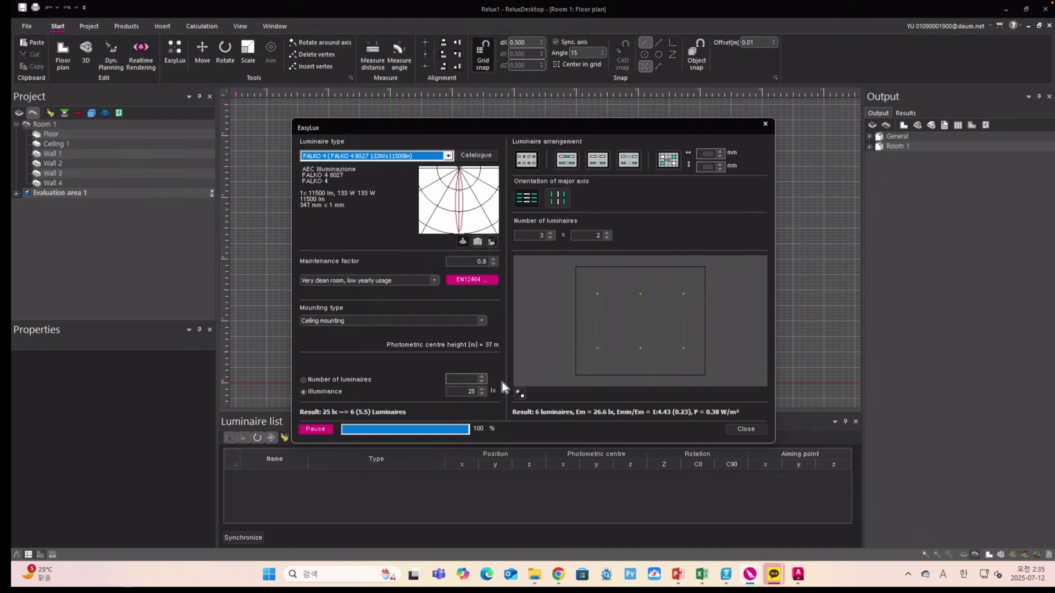
- Estimate the FALKO 4 quantities in EasyLux for target illuminances of 20, 30 and 250 lx, and finish with the target at 20 lx
drag(477, 392, 468, 391)
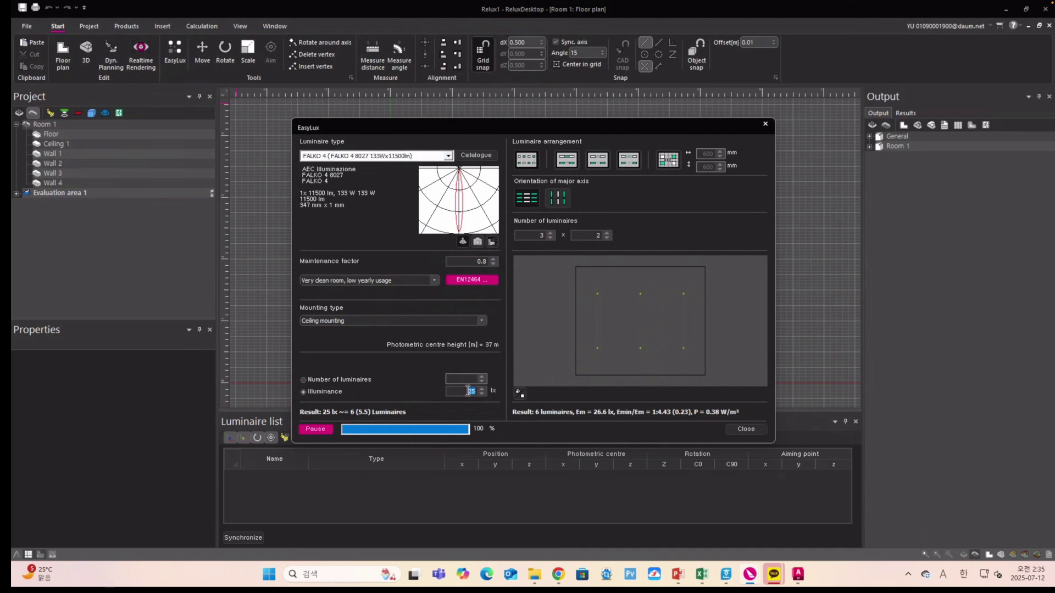
text(20)
drag(476, 391, 467, 391)
text(30)
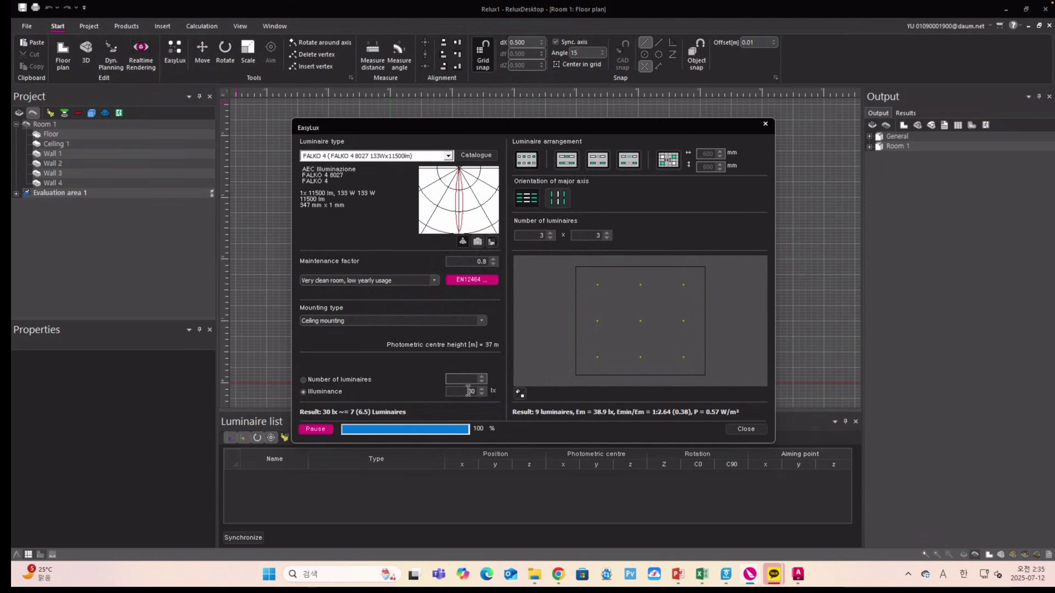
drag(468, 392, 476, 392)
text(250)
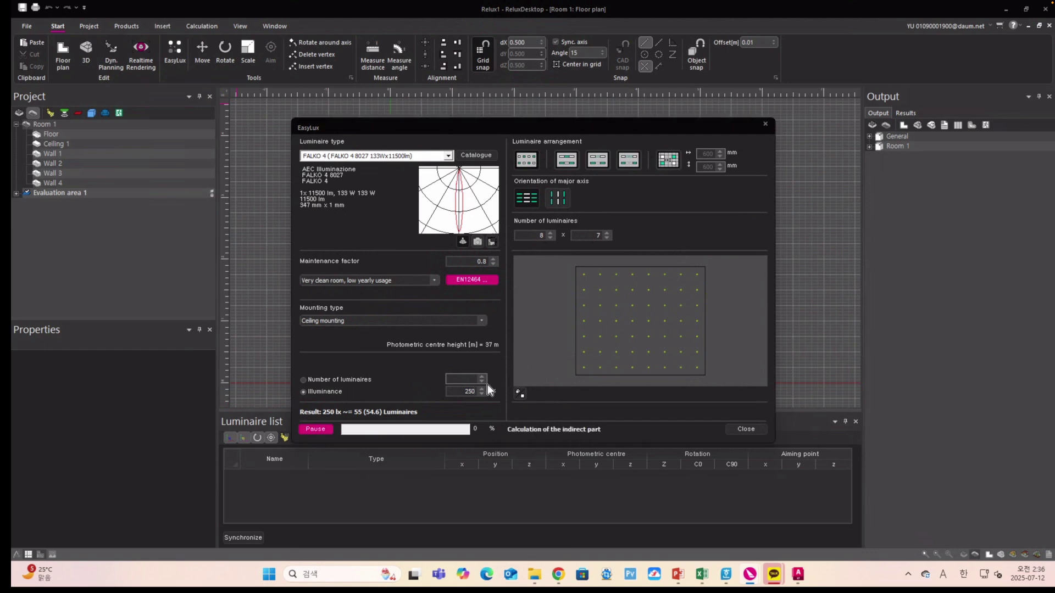
key(BackSpace)
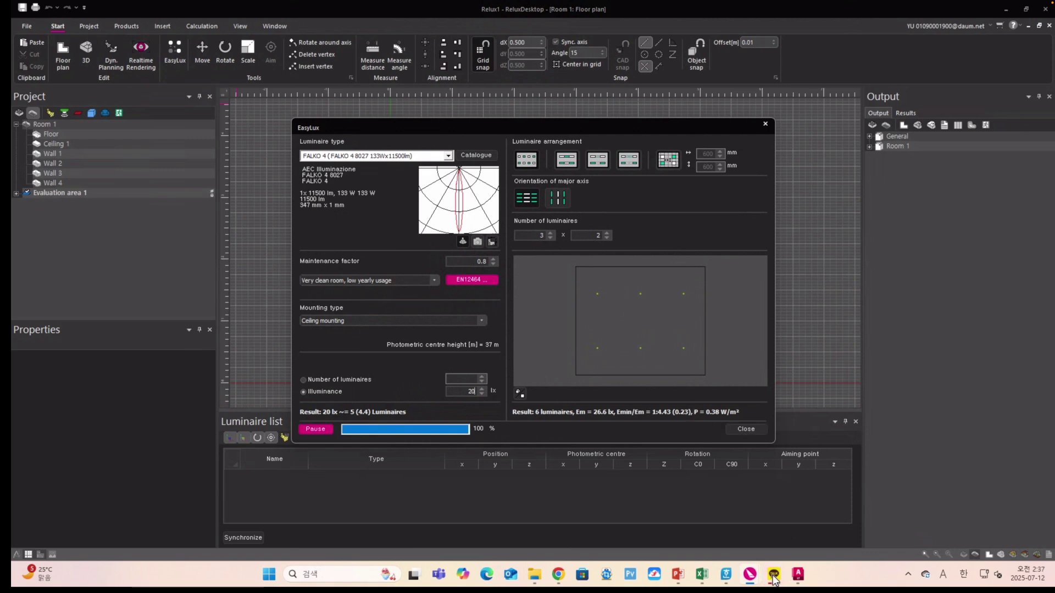
- Switch to the other open exterior project and show its floor plan with the football field
mouse_move(752, 580)
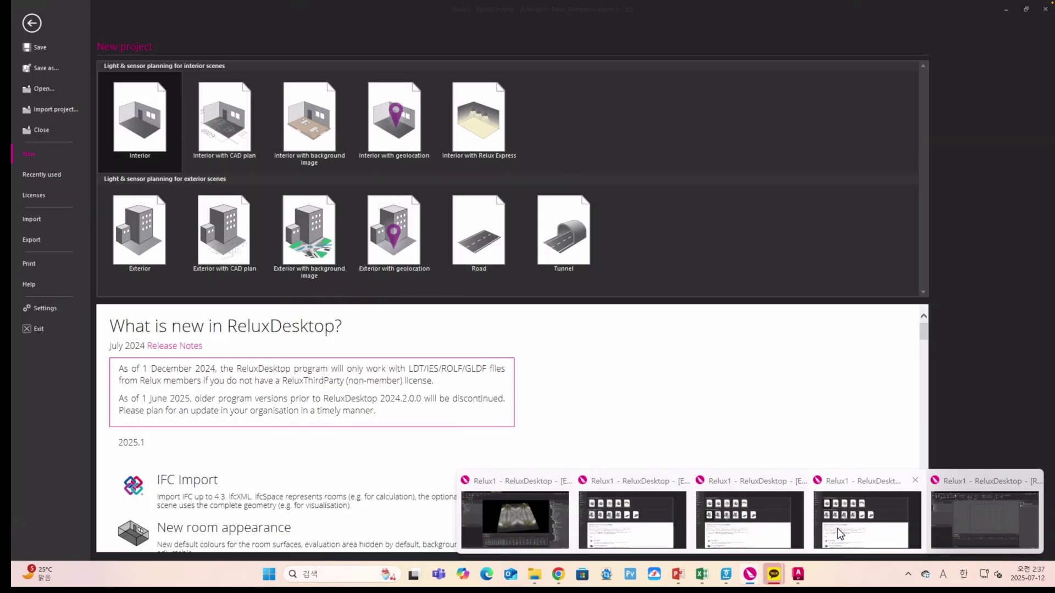
click(837, 529)
click(32, 23)
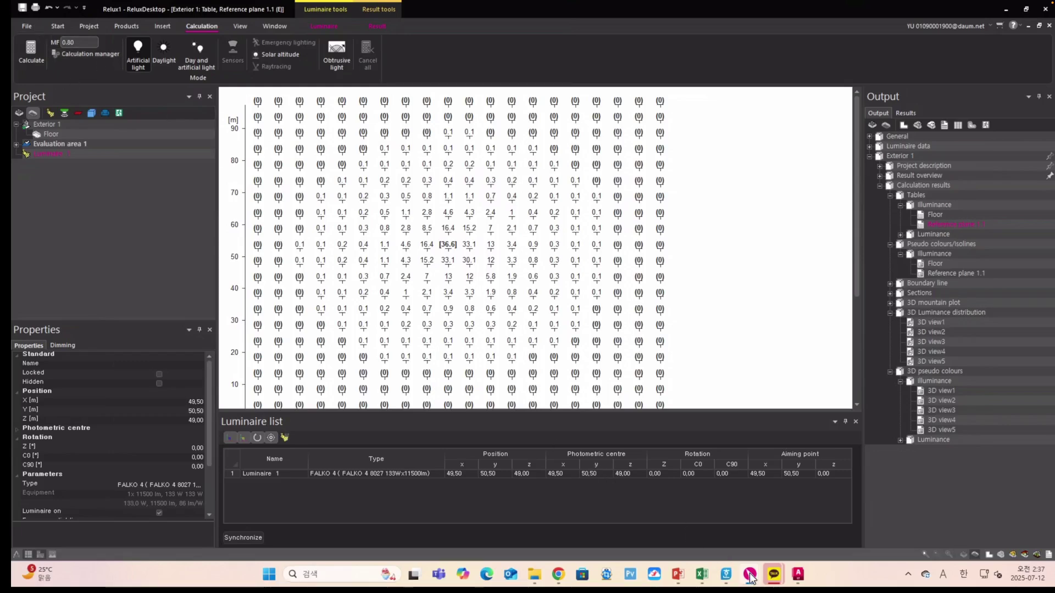
mouse_move(750, 575)
click(776, 524)
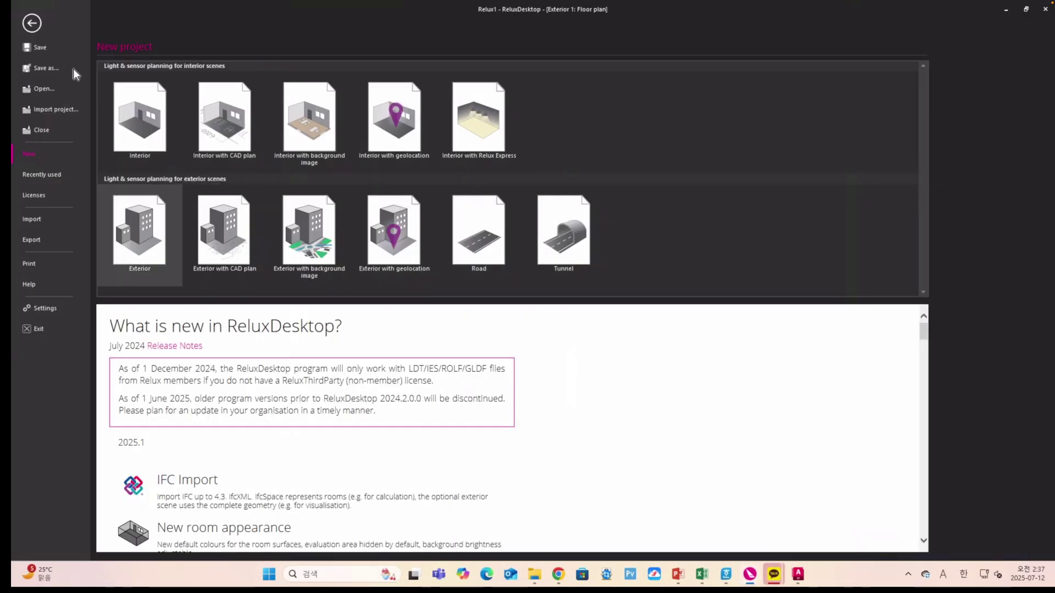
click(31, 24)
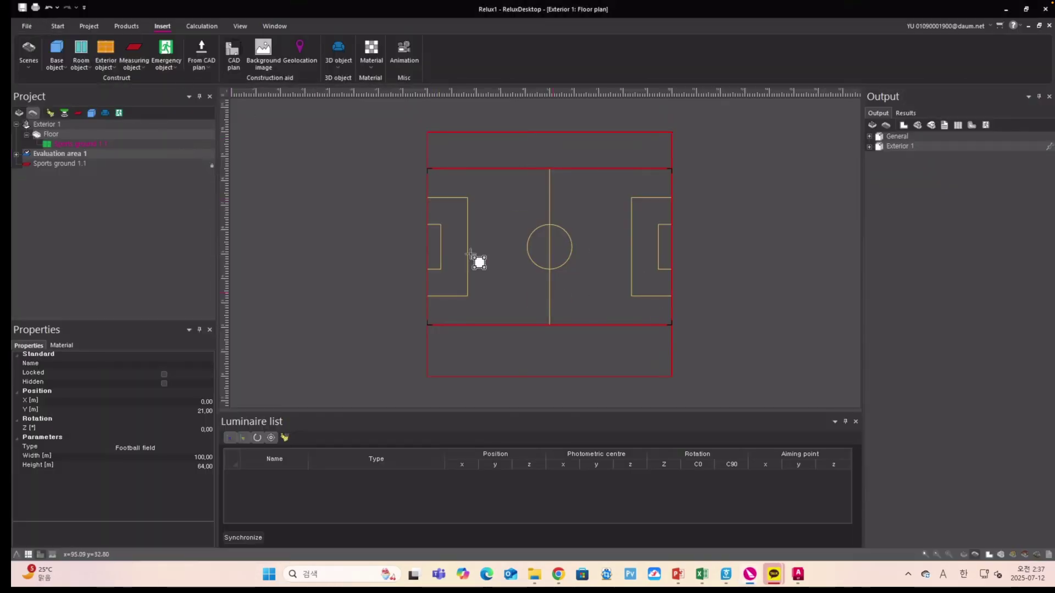
- Load the FALKO 4 8027 photometric file as an individual luminaire and add it to the football field project
click(125, 27)
click(65, 55)
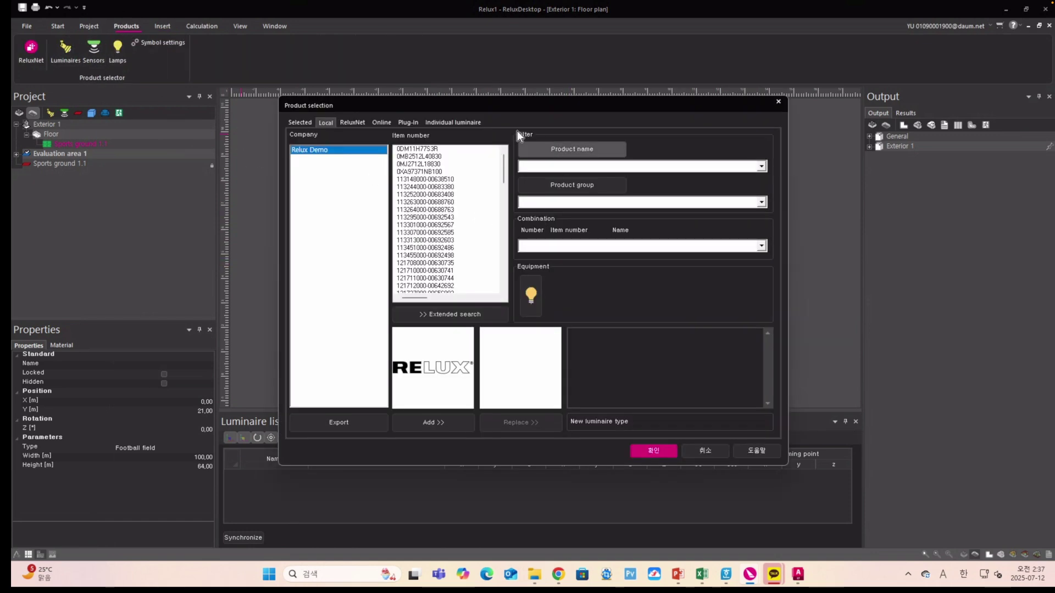
click(454, 122)
click(333, 214)
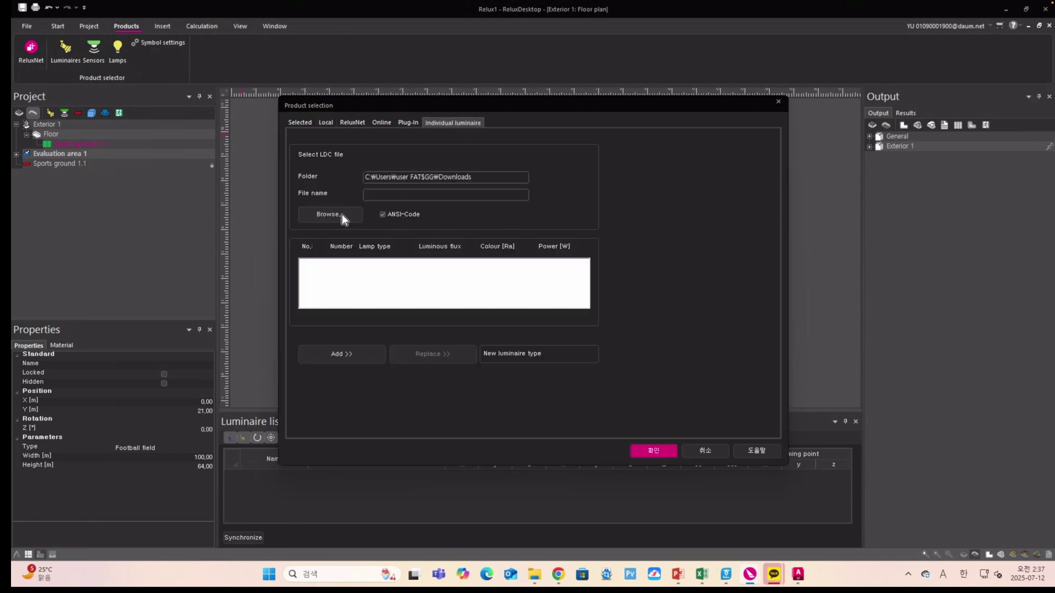
click(477, 256)
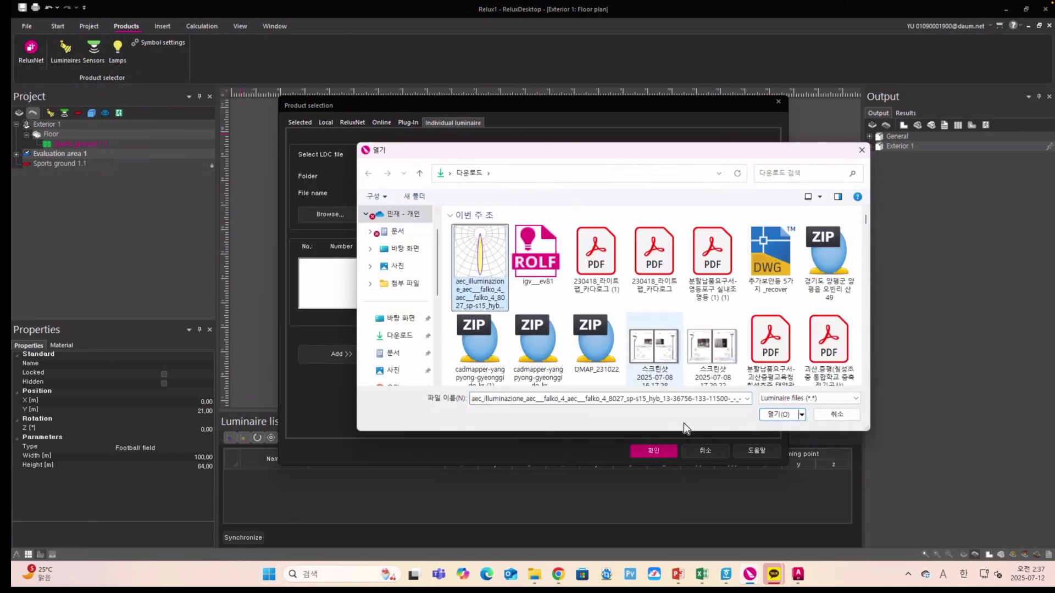
click(775, 416)
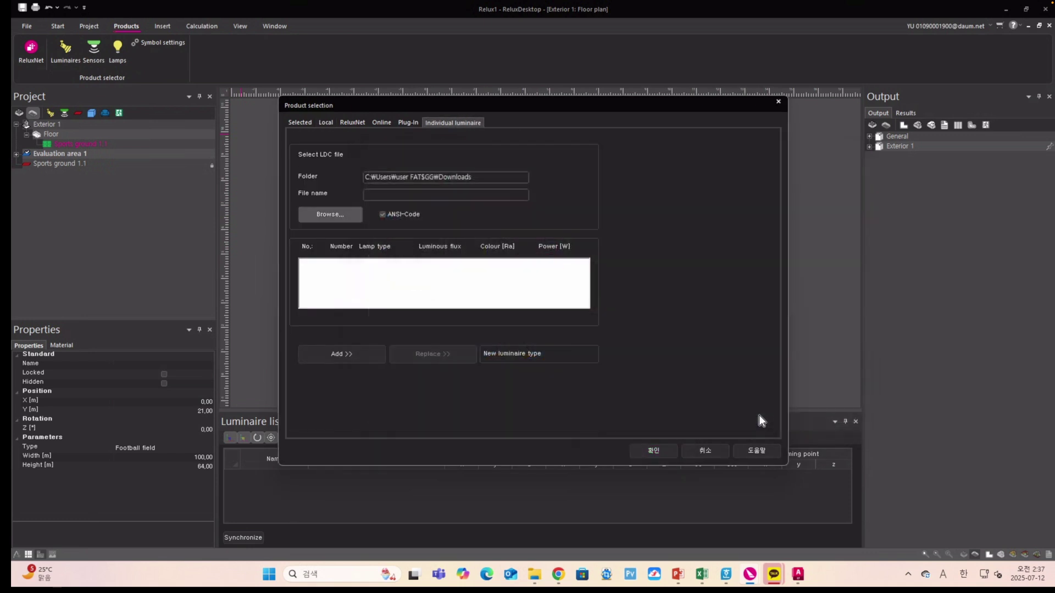
click(360, 355)
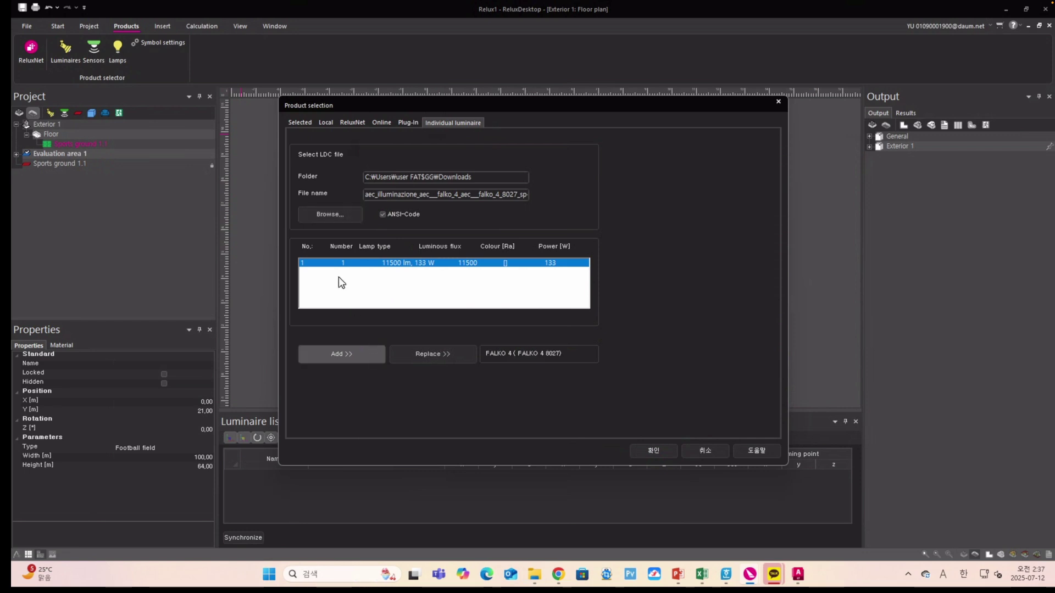
- Check the FALKO 4 luminaire's beam direction, accept it unchanged, and confirm the product selection
click(302, 123)
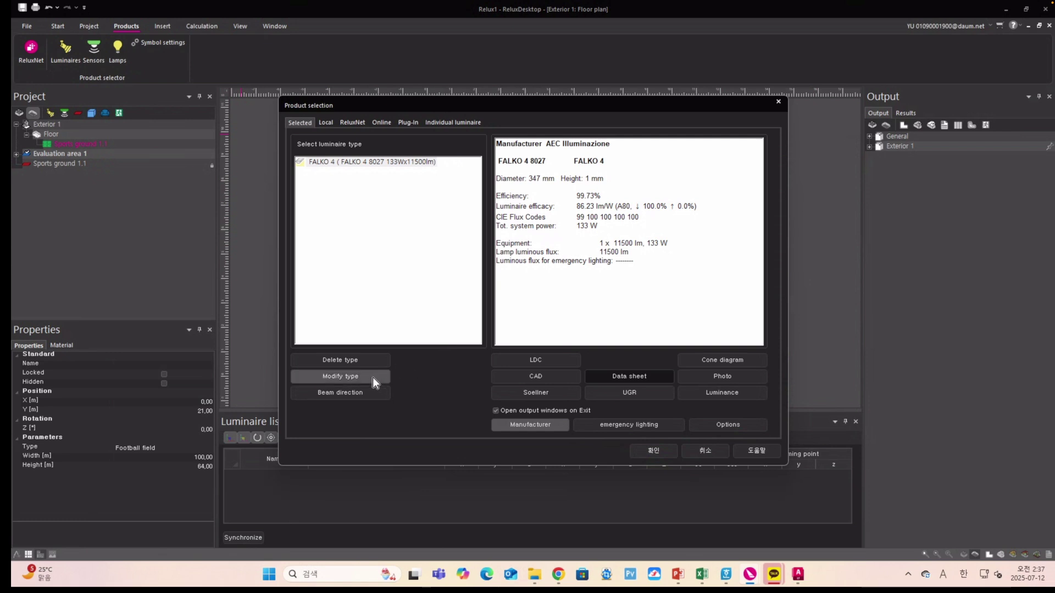
click(359, 394)
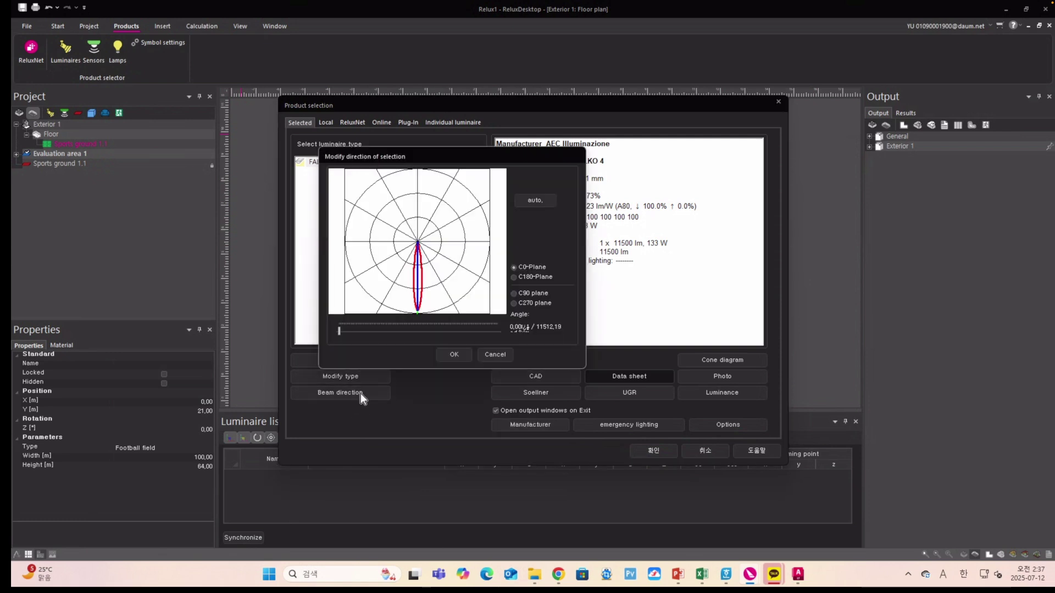
click(456, 356)
click(653, 451)
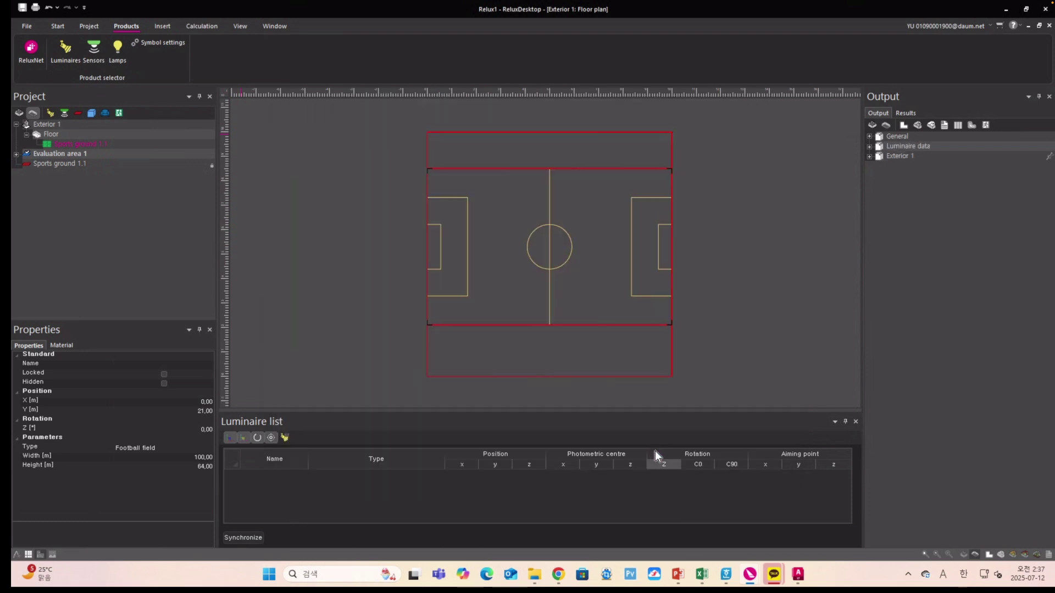
- Create a new exterior luminaires/masts combination in the luminaire library and set its arrangement to Pole for sport areas
click(64, 67)
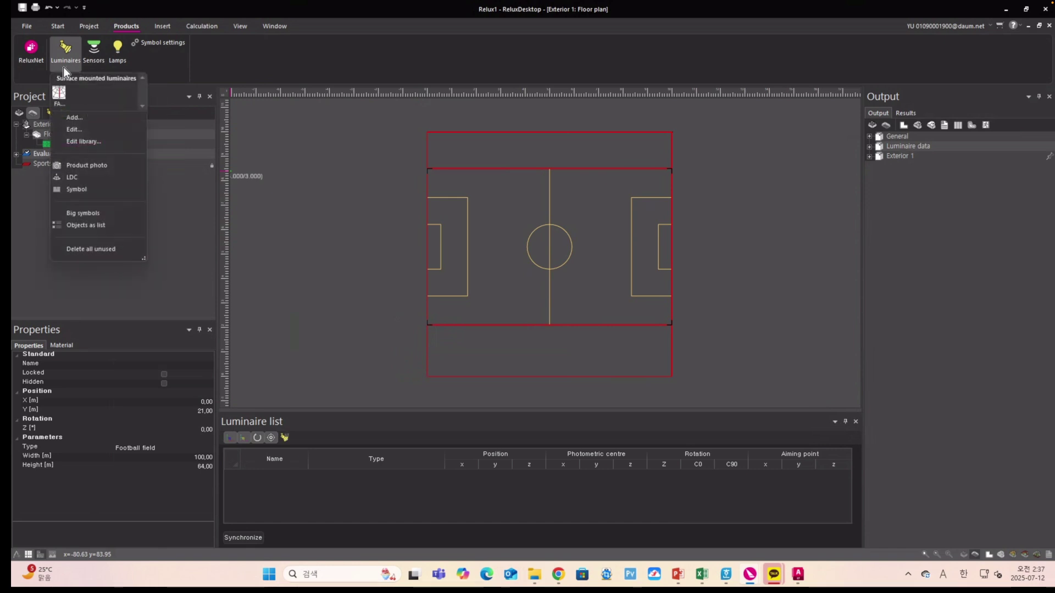
click(84, 143)
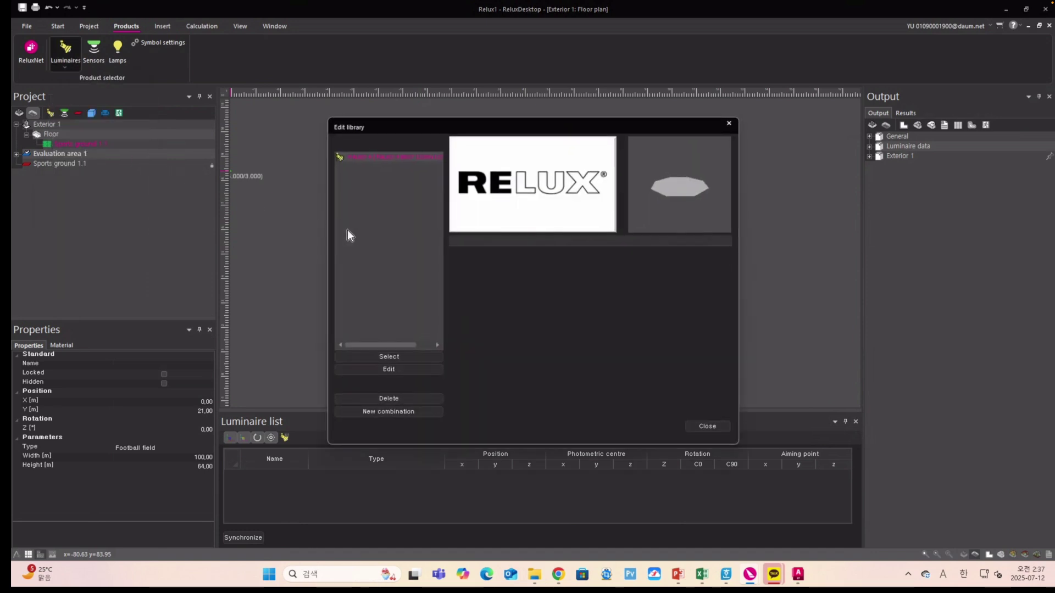
click(402, 414)
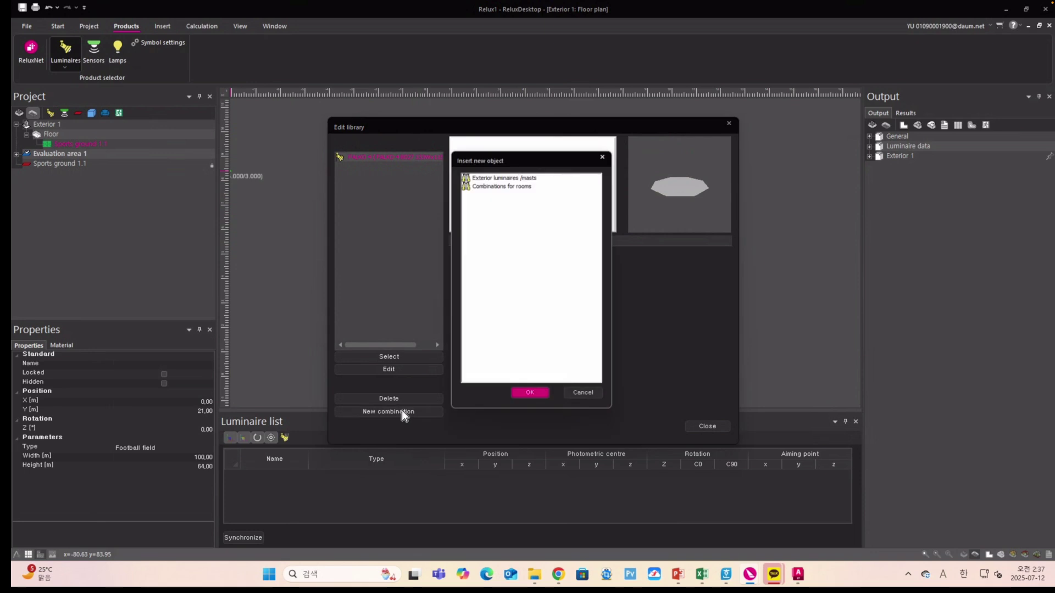
click(522, 173)
click(531, 399)
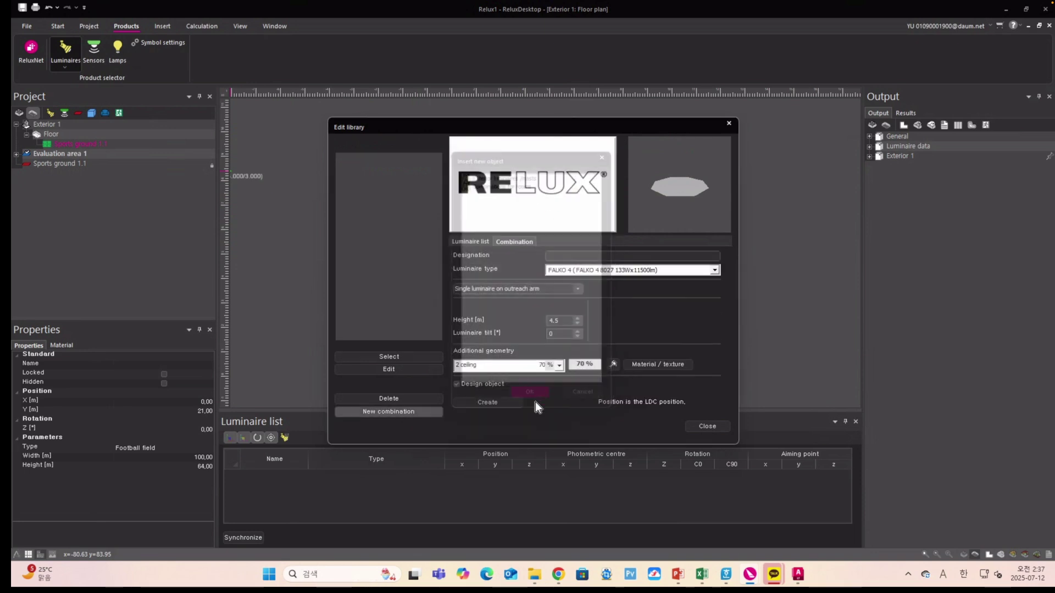
click(578, 288)
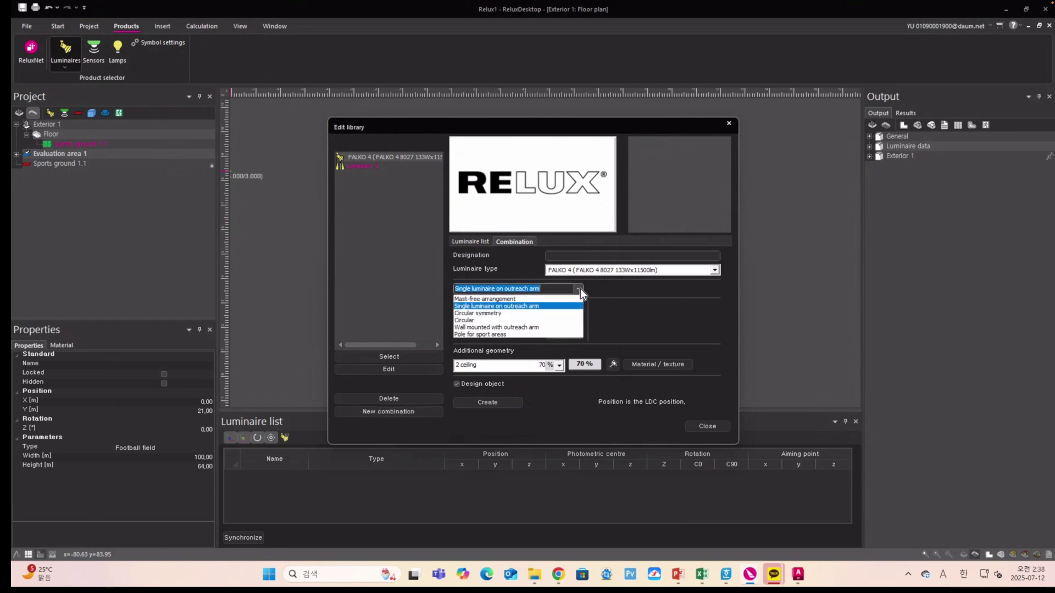
click(503, 334)
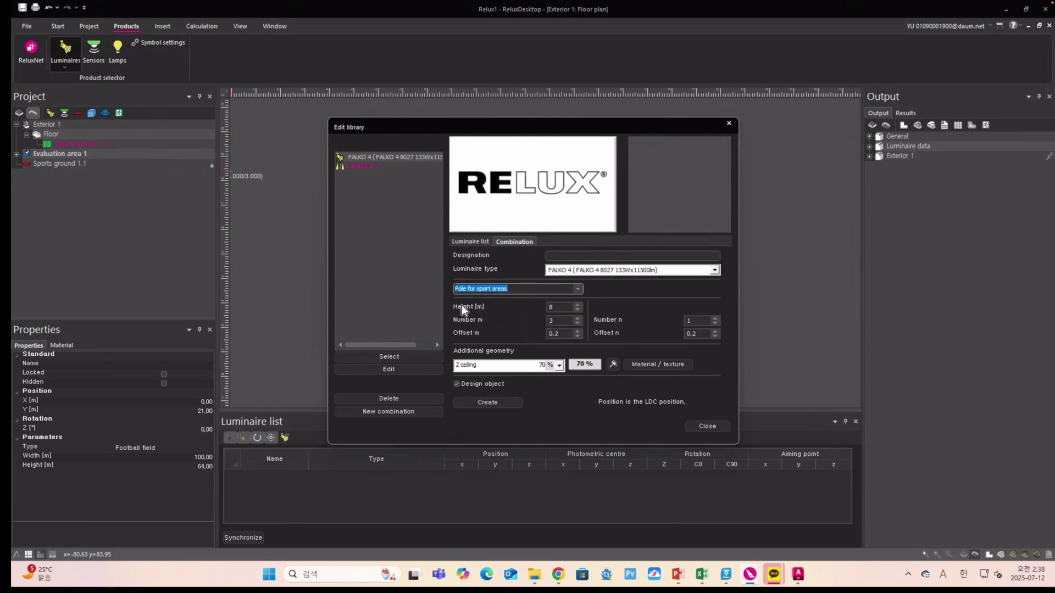
- Create the sports pole combination with height 10 m, 3 by 2 luminaires, offset m 0.5 and offset n 0.8, and close the library
double_click(547, 307)
text(0)
double_click(686, 321)
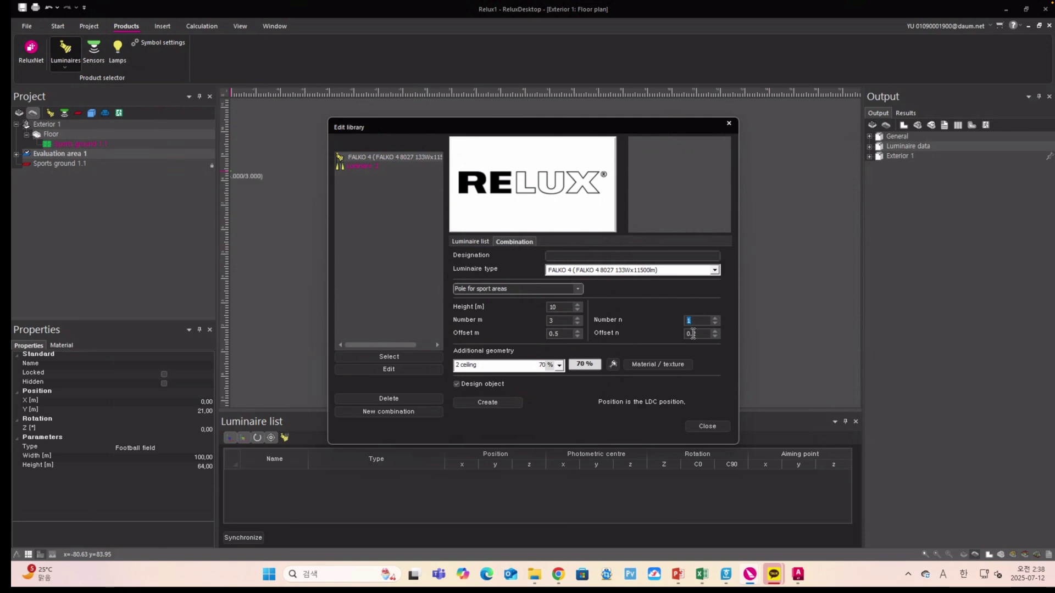
text(2)
click(701, 334)
text(8)
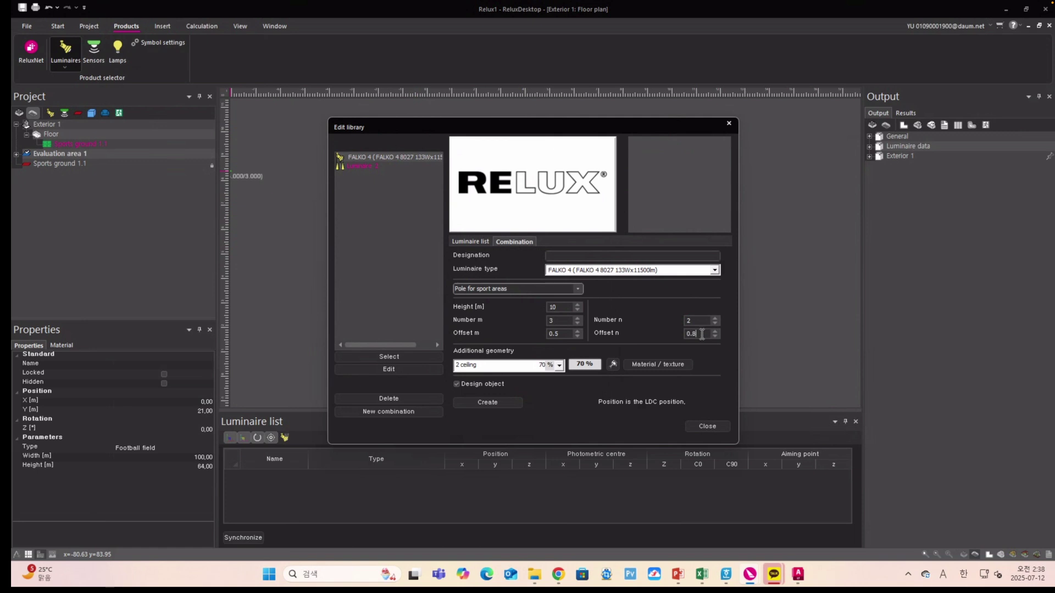
click(507, 403)
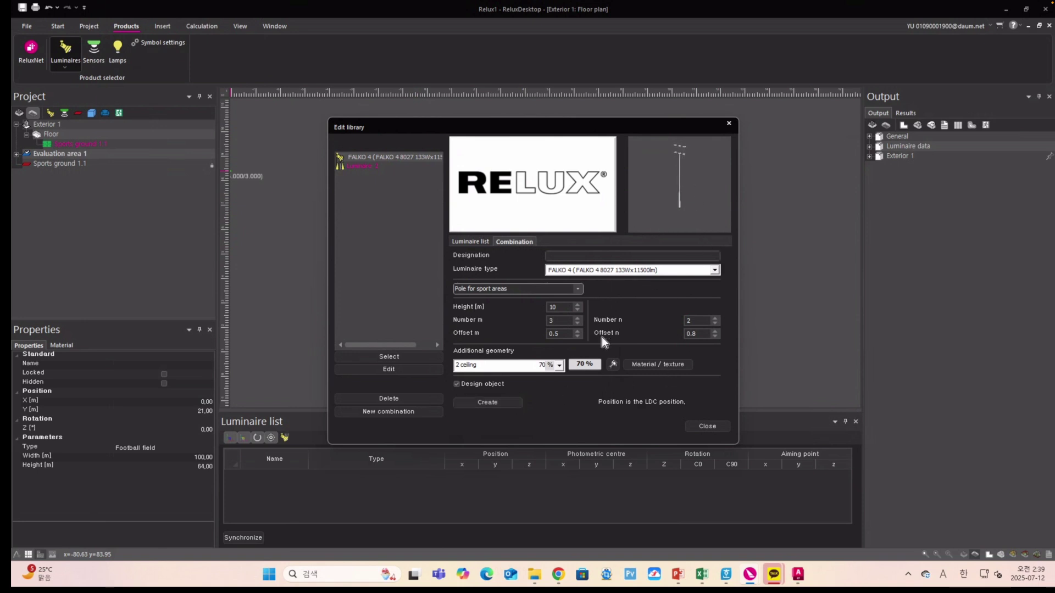
click(706, 427)
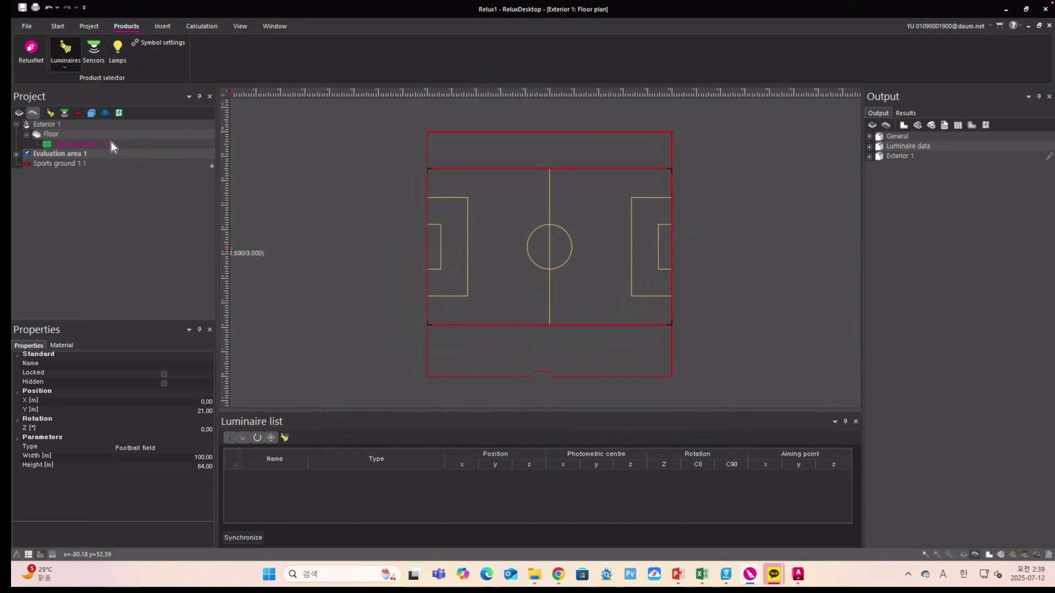
- Import Drawing2.dwg as a CAD plan into the exterior scene, accepting the default import settings
click(65, 48)
click(159, 31)
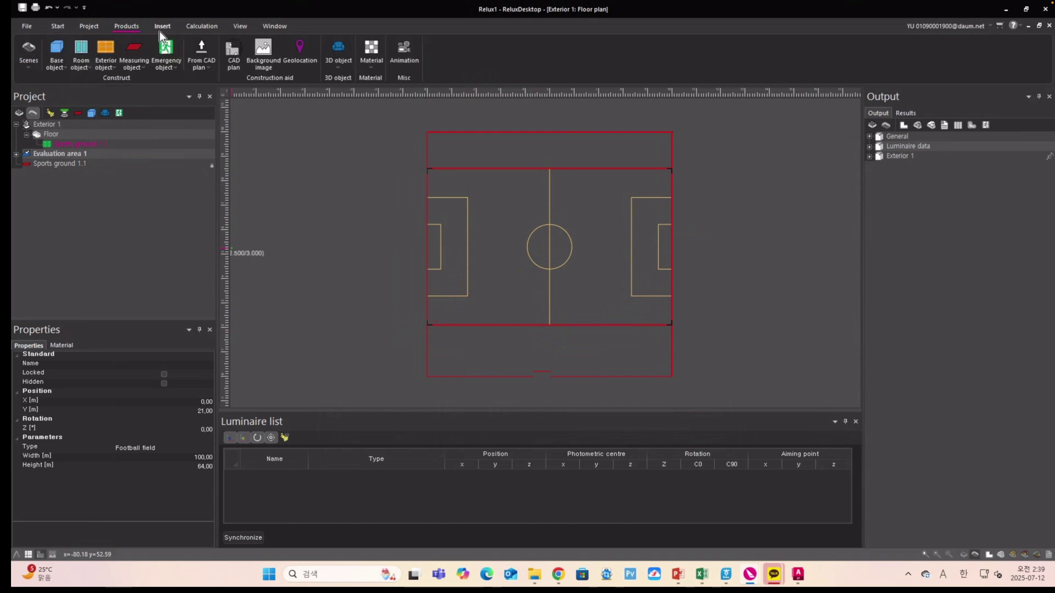
click(235, 53)
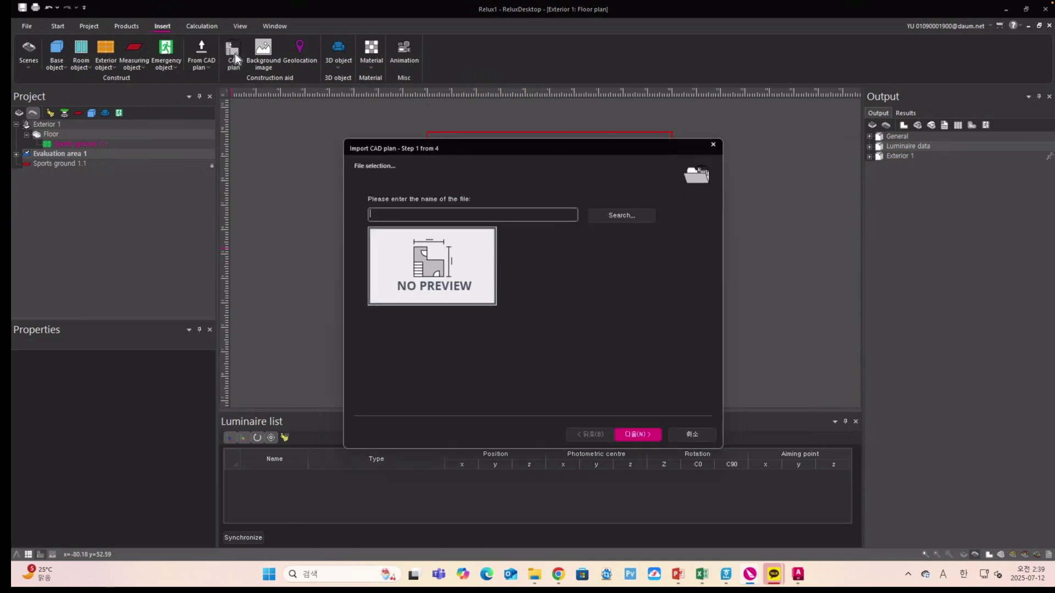
click(615, 216)
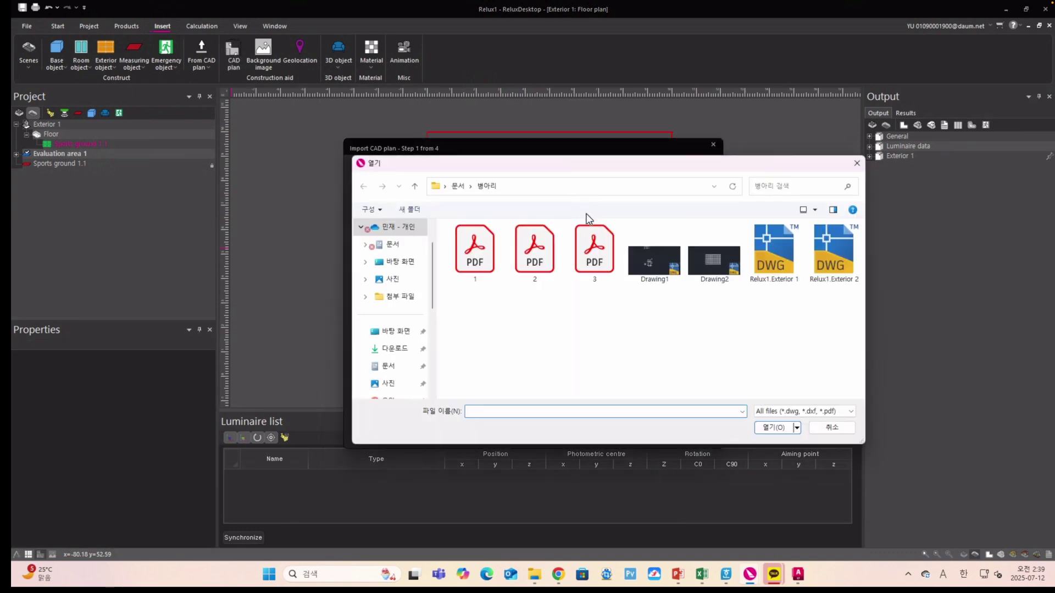
click(691, 259)
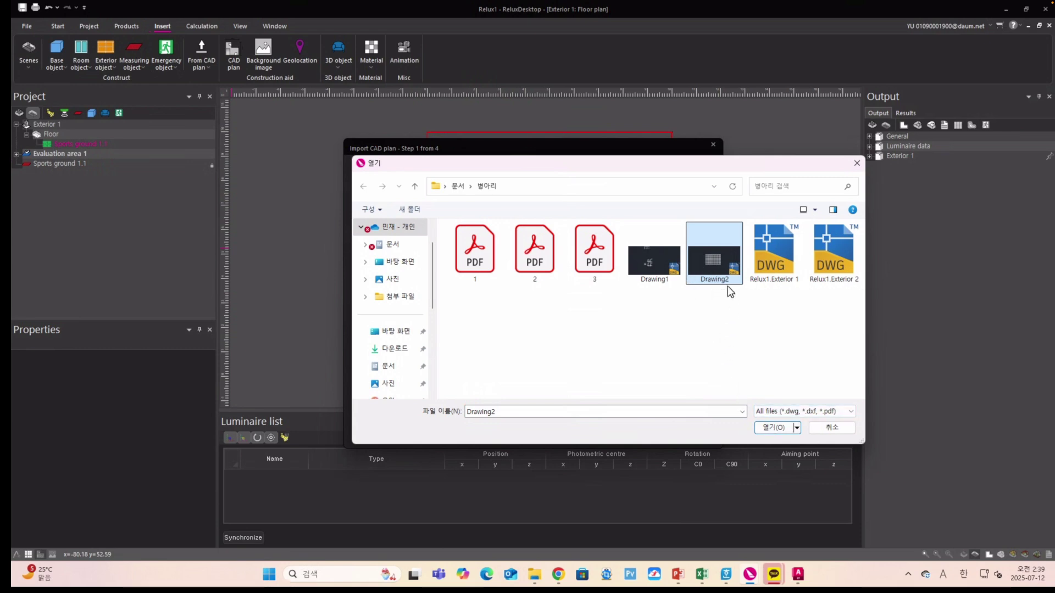
click(768, 426)
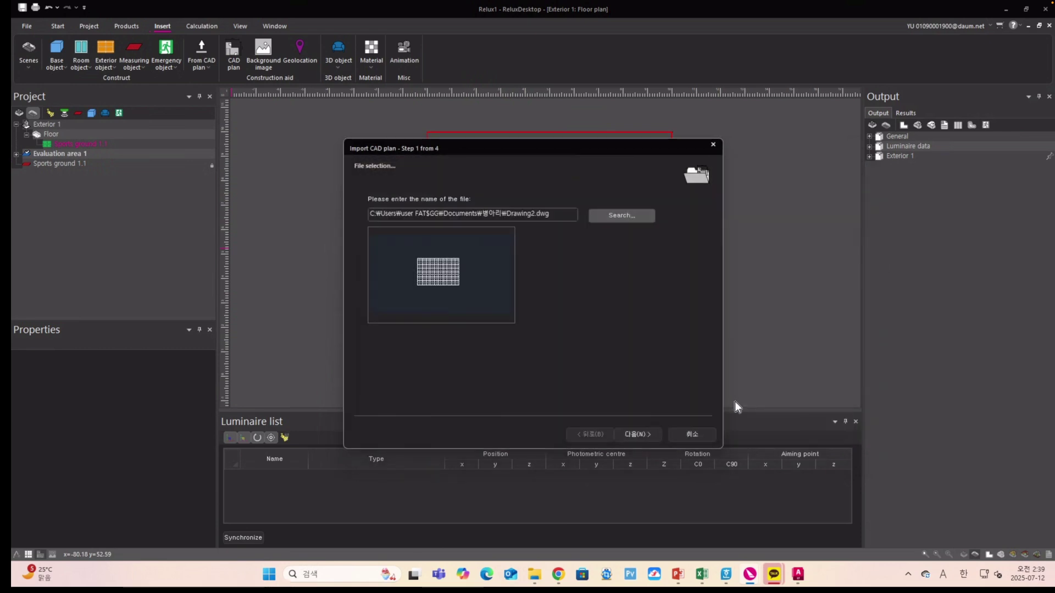
click(639, 434)
click(639, 434)
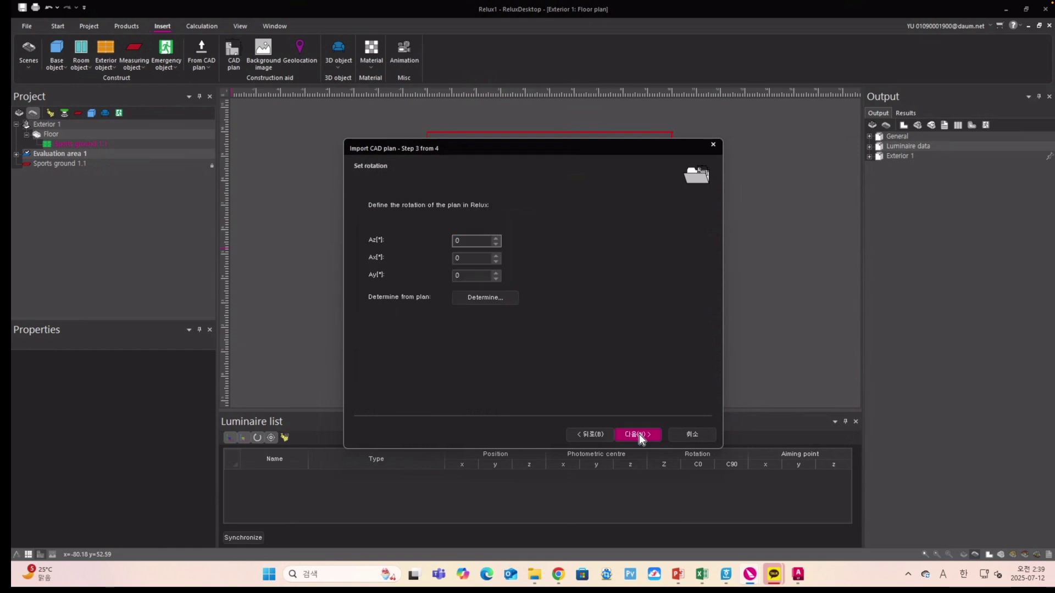
click(639, 434)
click(639, 434)
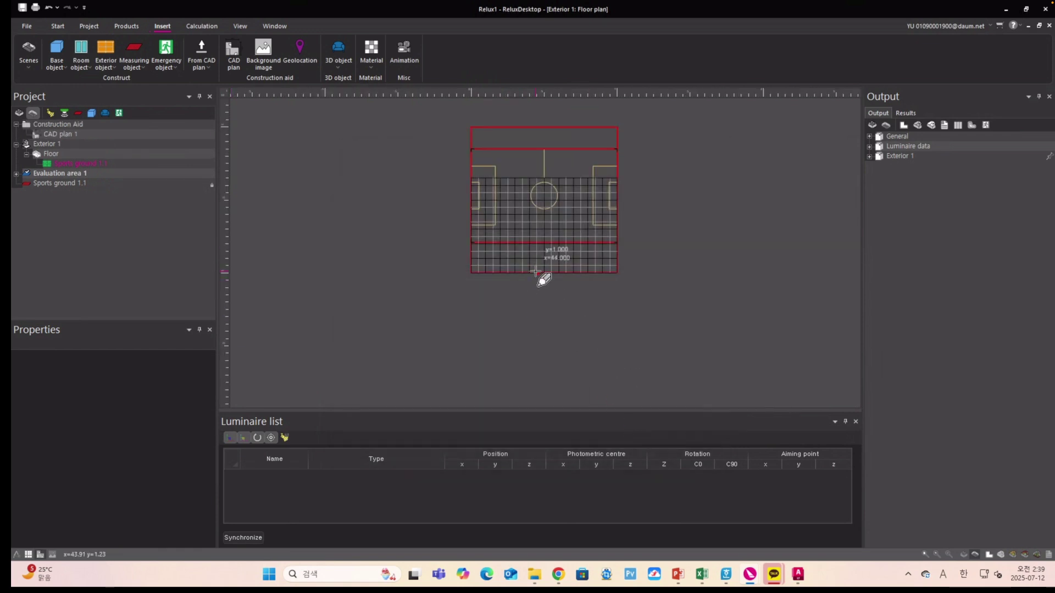
- Move the CAD plan about 21 m along the Y axis so its grid covers the football field
click(68, 136)
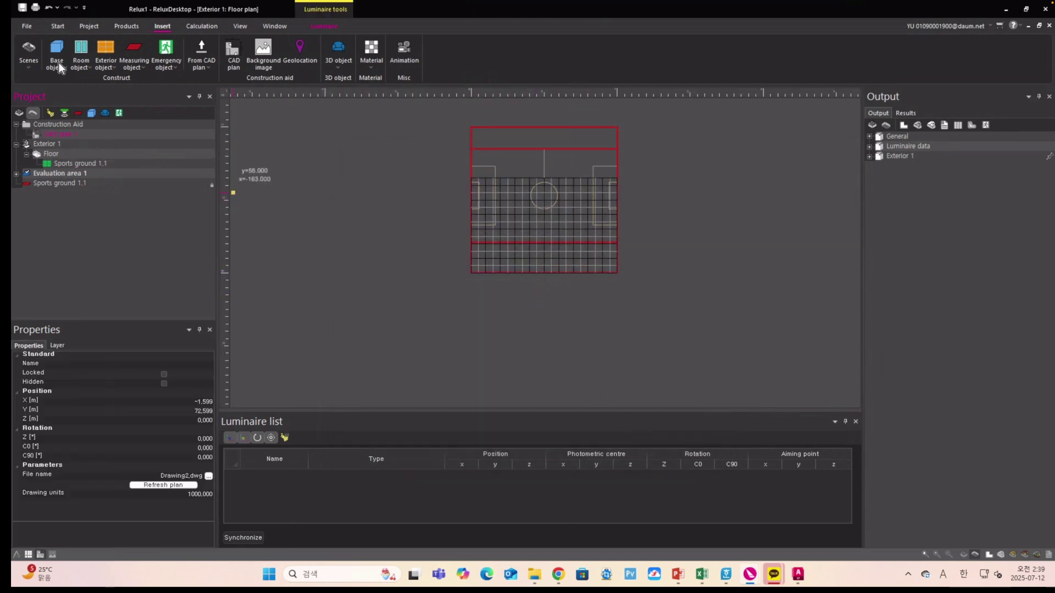
click(57, 26)
click(200, 57)
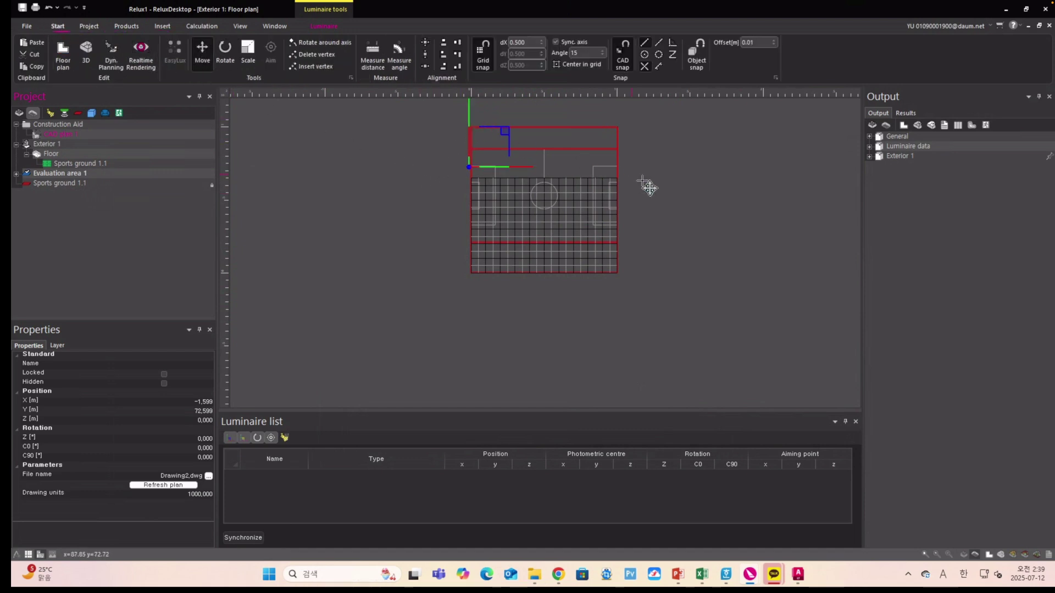
middle_drag(657, 189, 650, 242)
scroll(650, 243, down, 1)
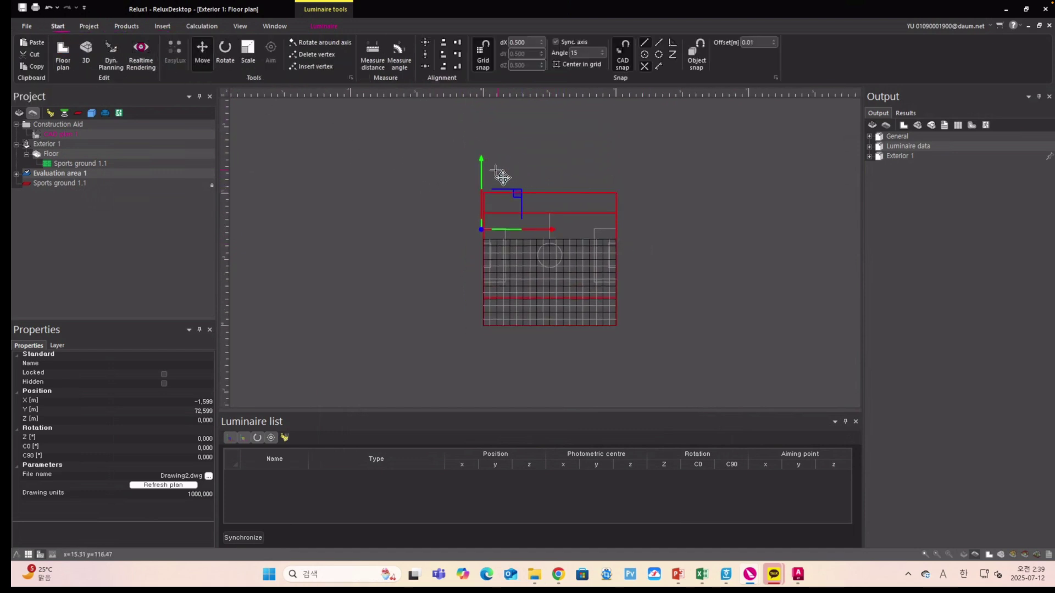
drag(484, 171, 492, 149)
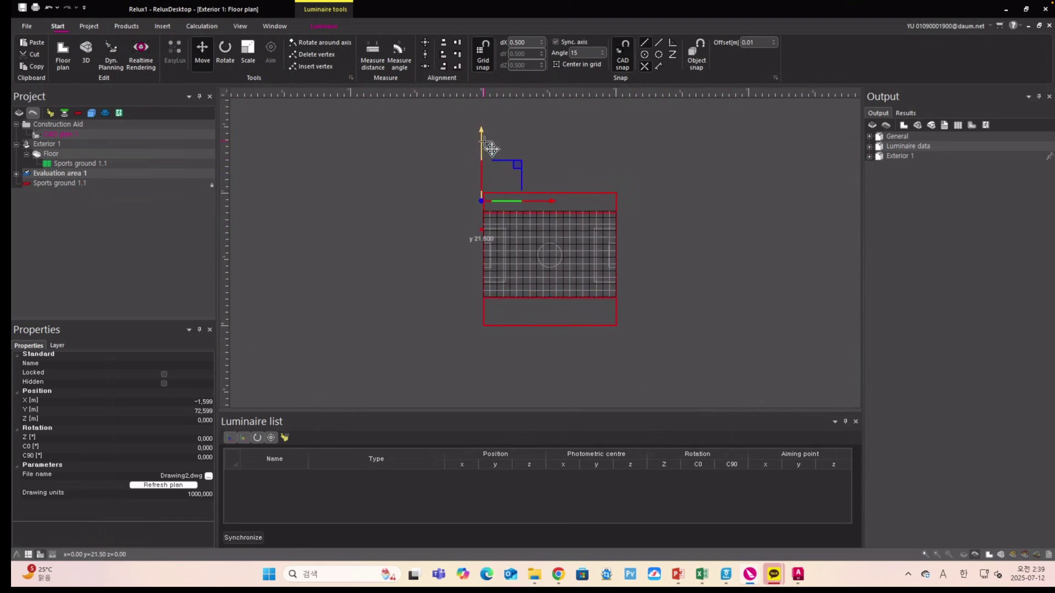
drag(491, 148, 490, 149)
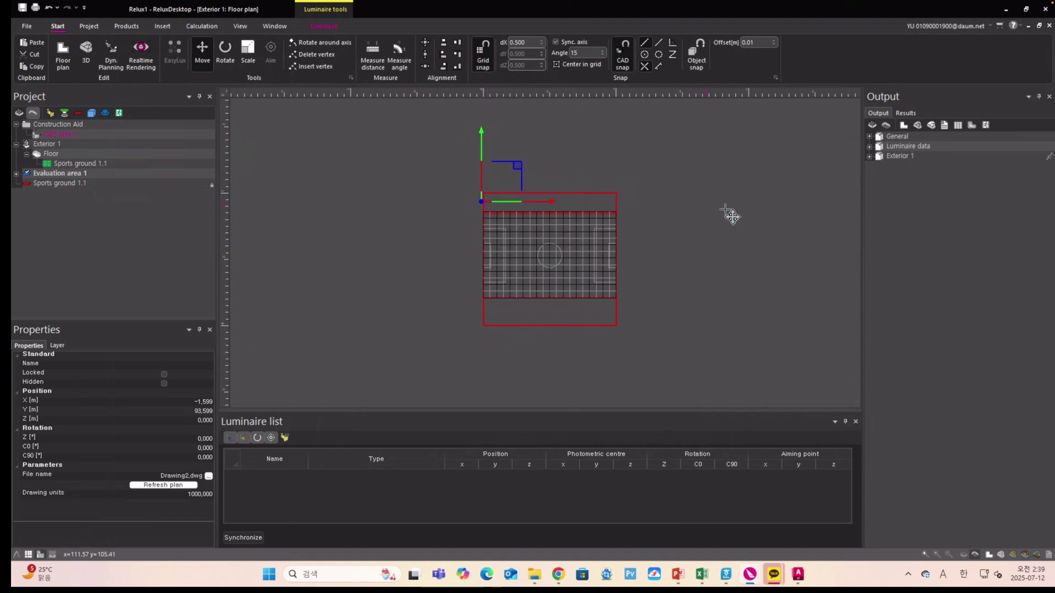
click(64, 163)
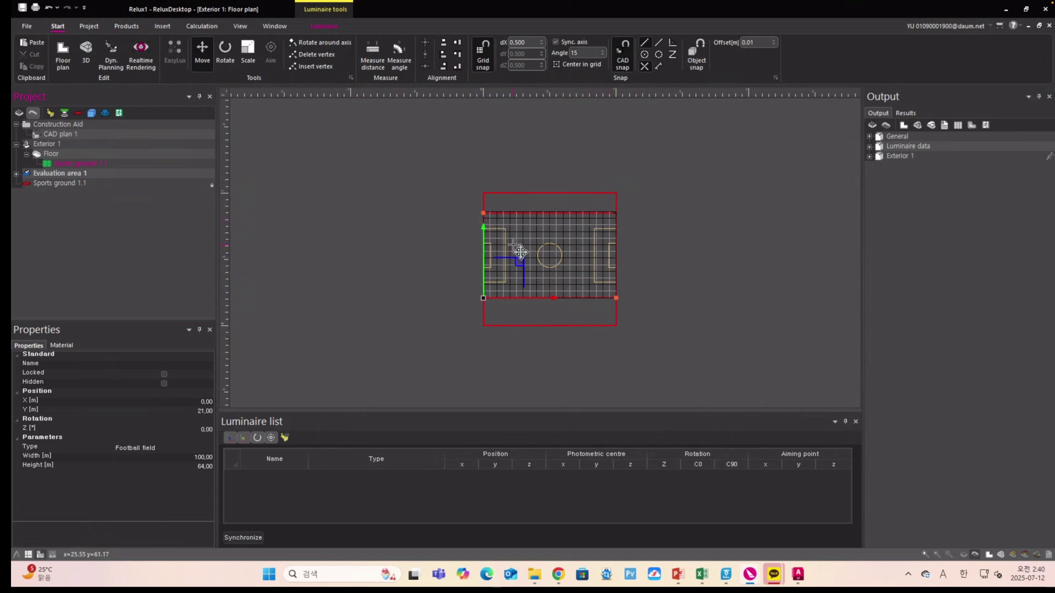
click(422, 233)
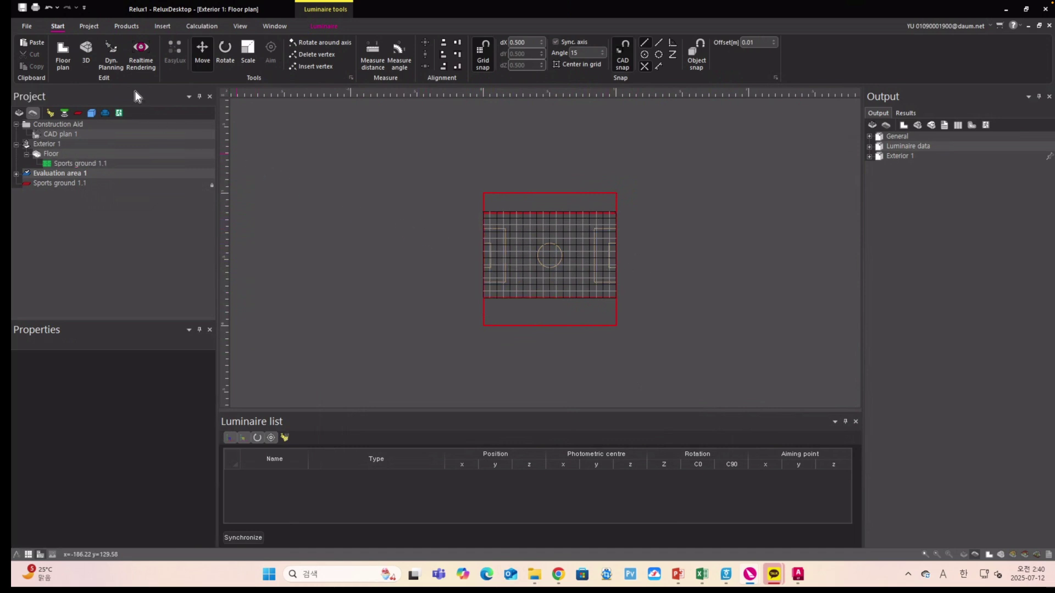
- Place one FALKO 4 sports pole below the football field's lower sideline at about X 25 m, Y 16.5 m
click(127, 26)
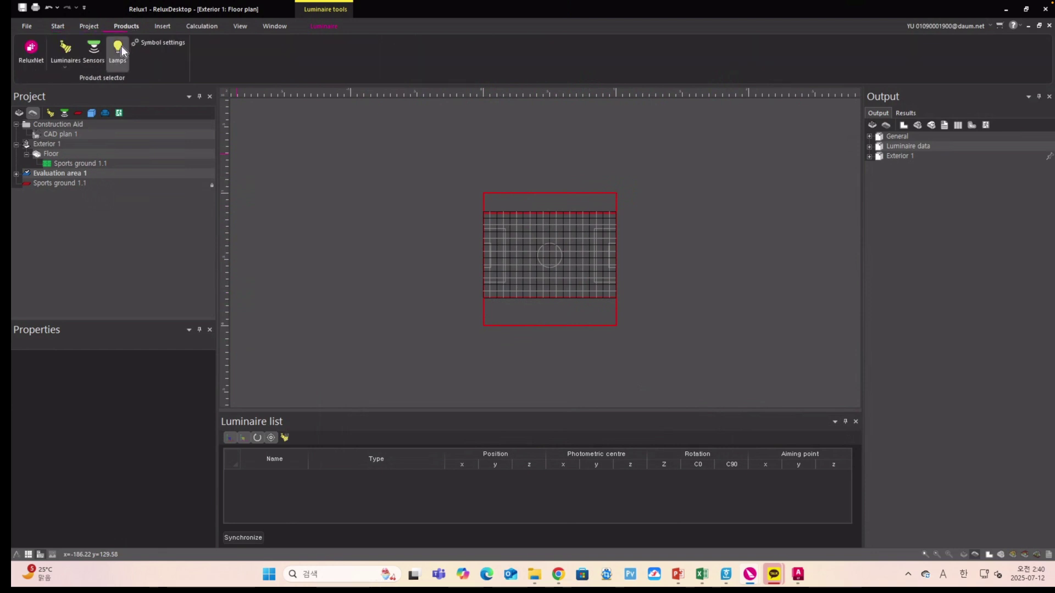
click(68, 67)
click(62, 129)
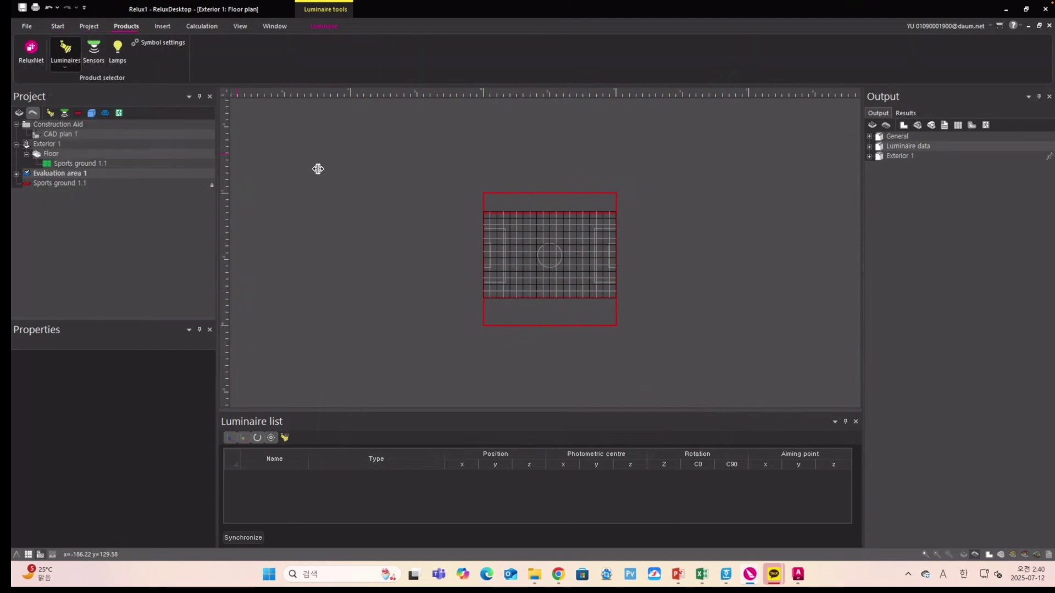
scroll(532, 308, up, 2)
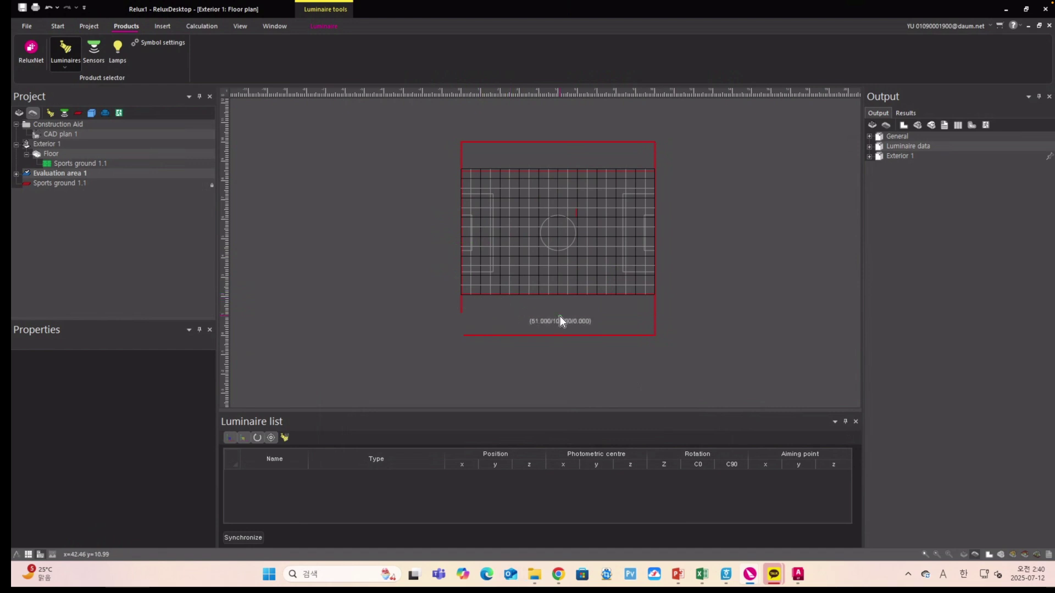
scroll(522, 302, up, 3)
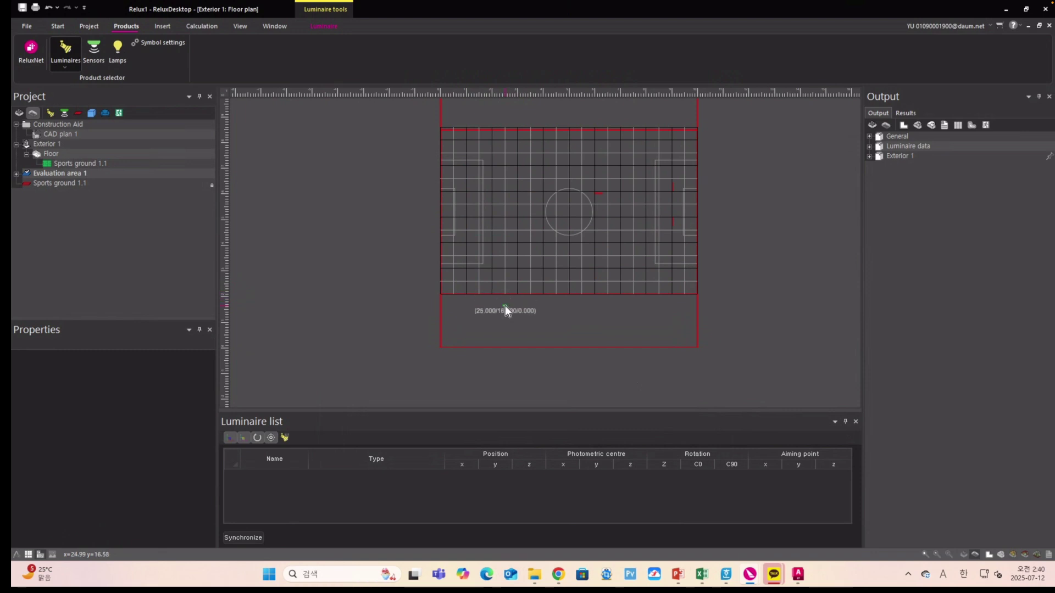
click(506, 306)
key(Escape)
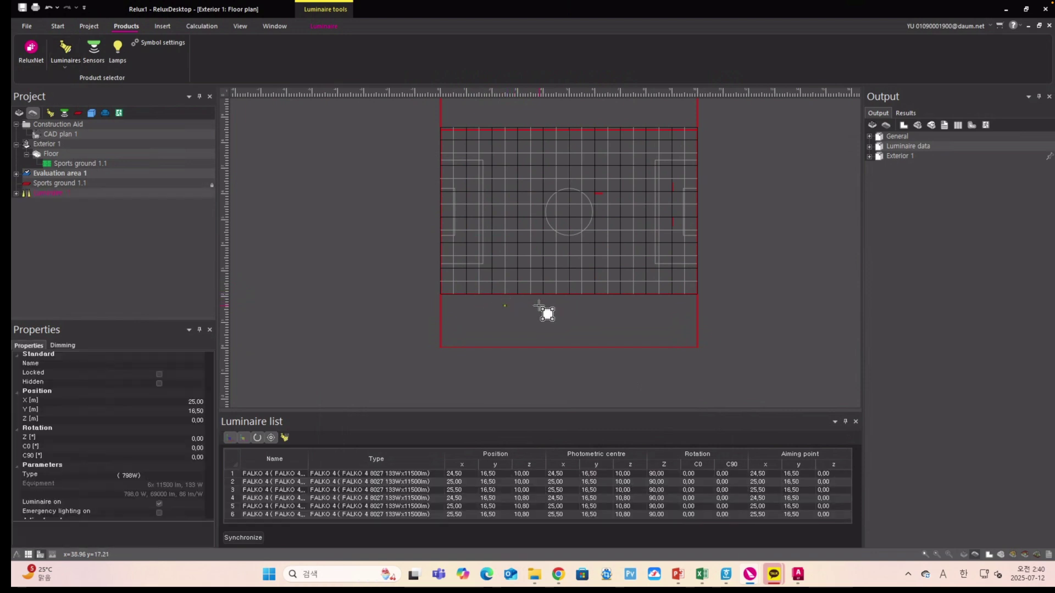
- Turn off grid snap and move the pole to about X 25.21 m, Y 13.54 m, aligning it with the CAD grid
click(57, 26)
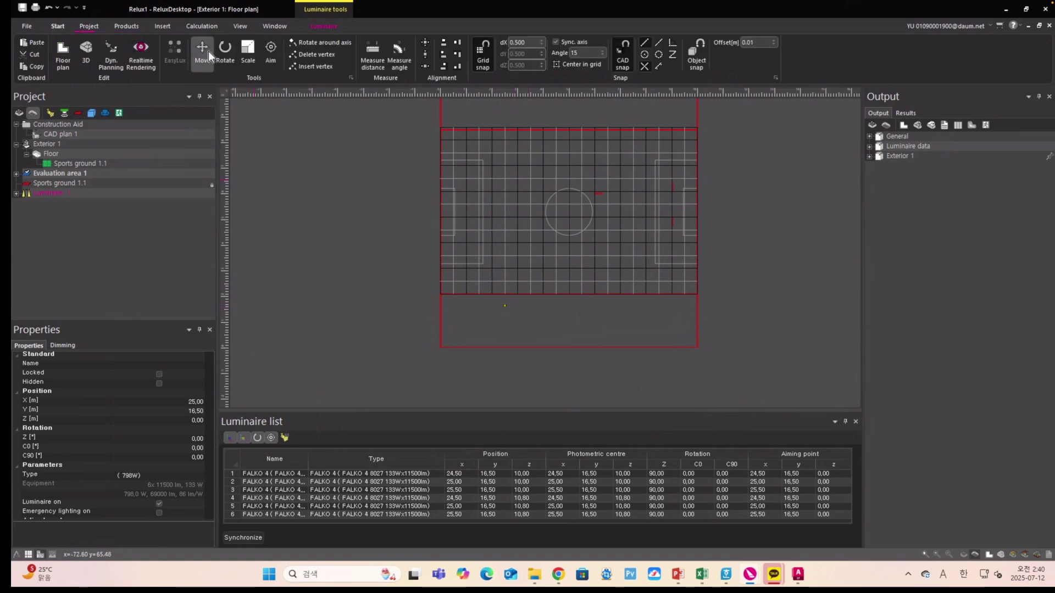
click(207, 50)
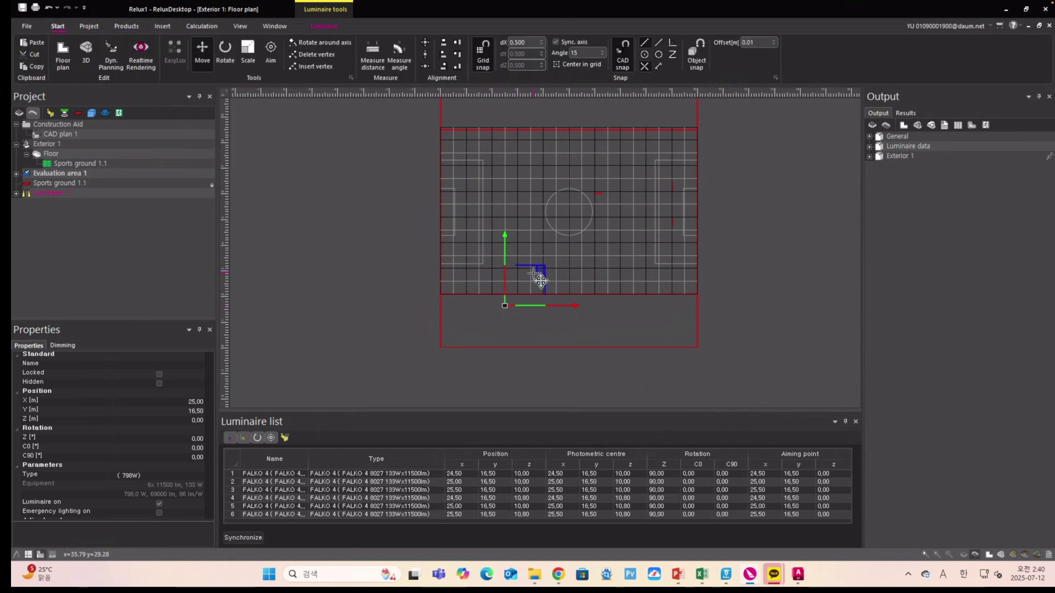
click(560, 312)
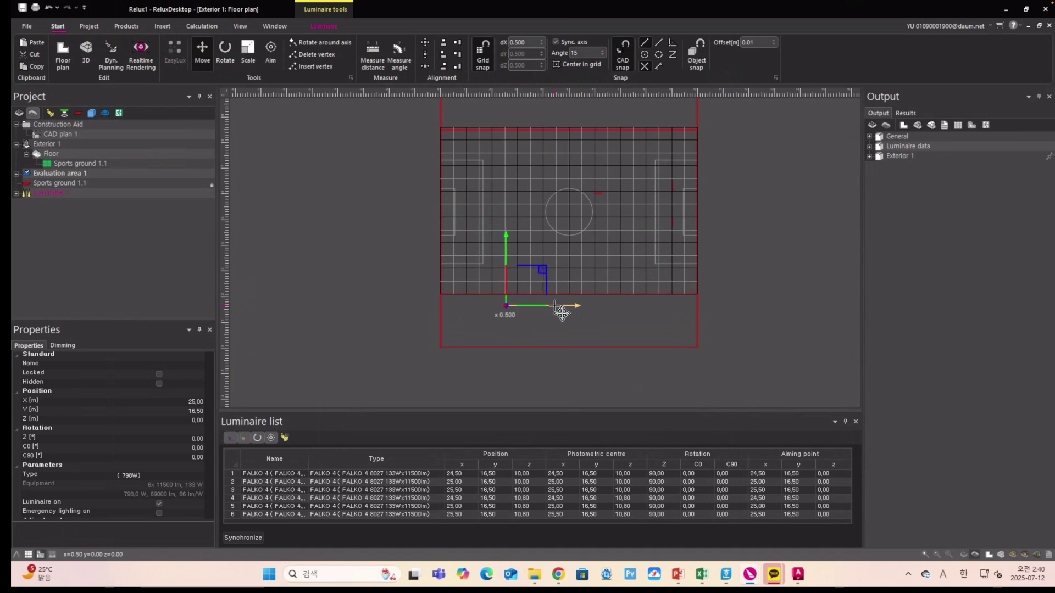
drag(560, 312, 487, 65)
click(486, 65)
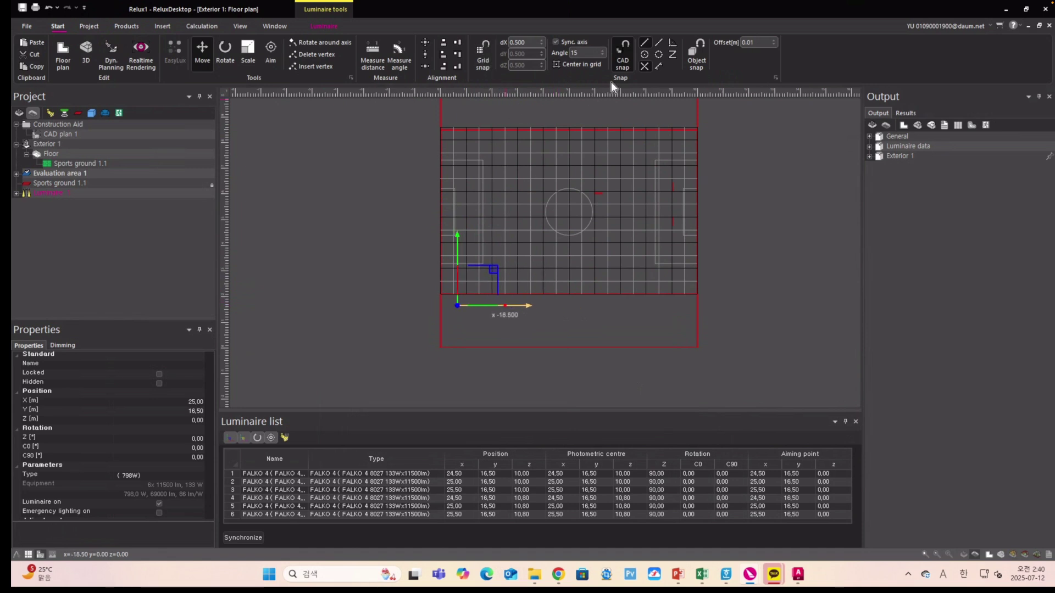
drag(552, 311, 560, 318)
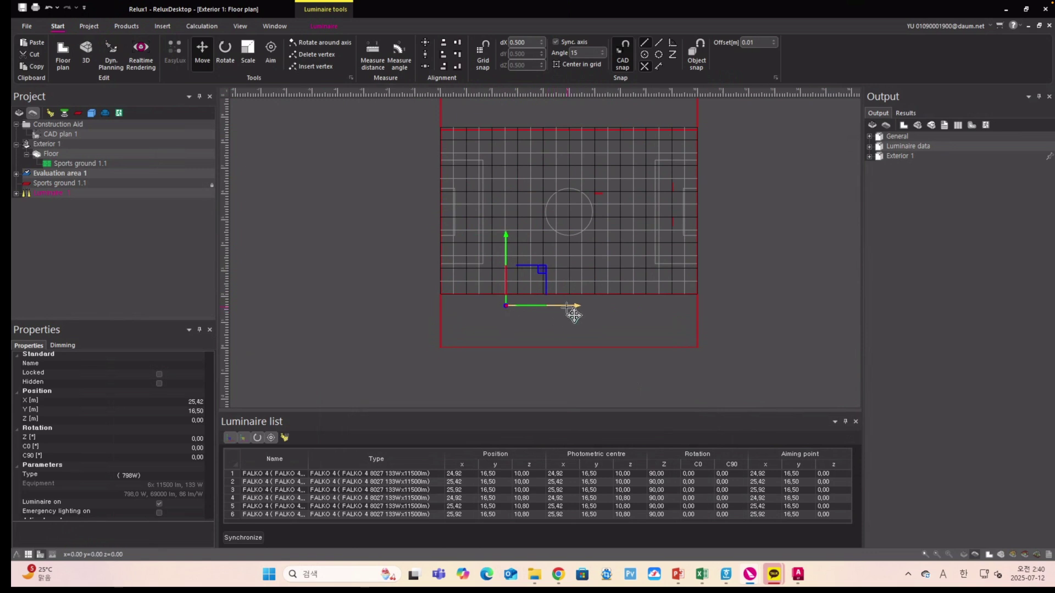
drag(573, 314, 571, 314)
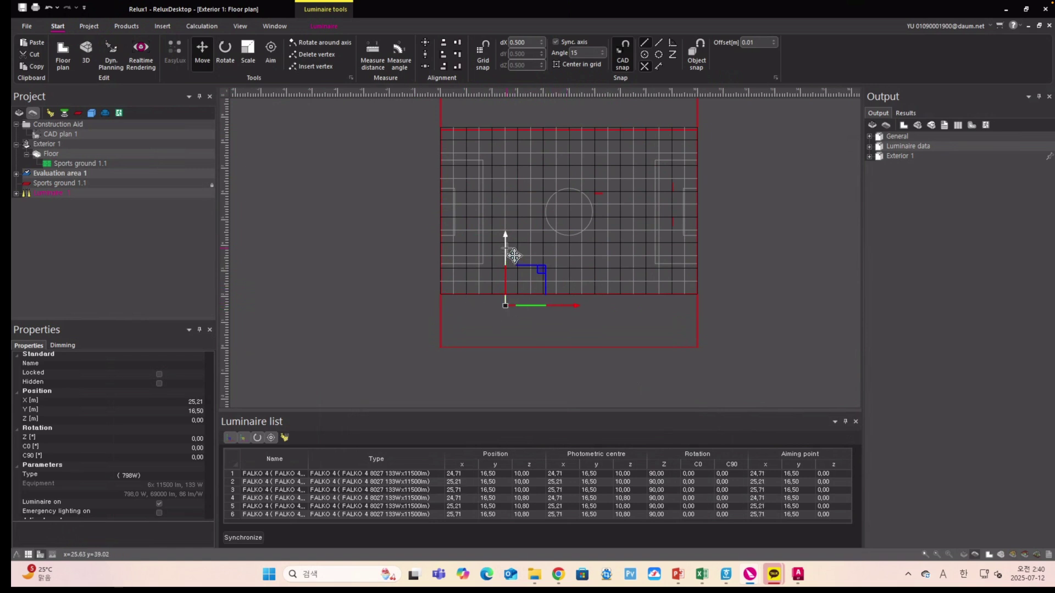
drag(513, 256, 513, 263)
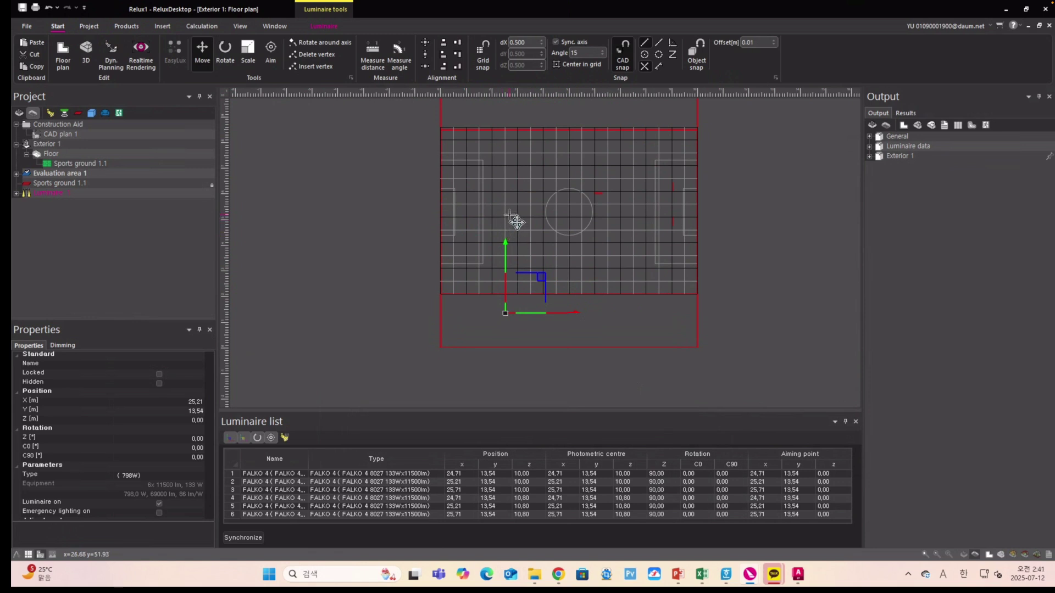
click(742, 303)
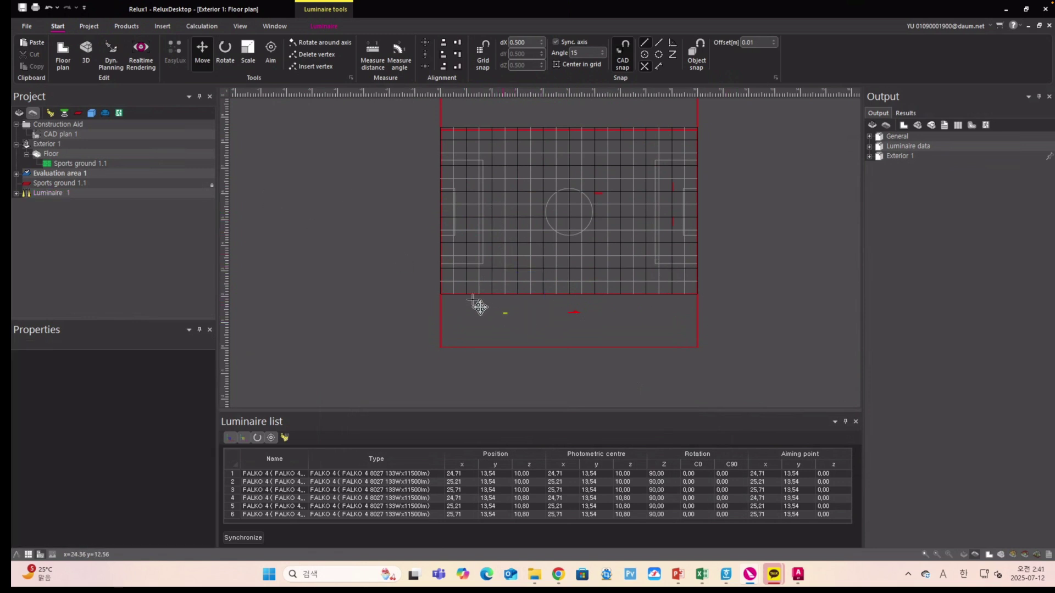
- Mirror the pole from its base at about X 25.23 m, Y 13.52 m across the field, with the opposite corner at about X 75.30 m, Y 94.67 m
click(38, 194)
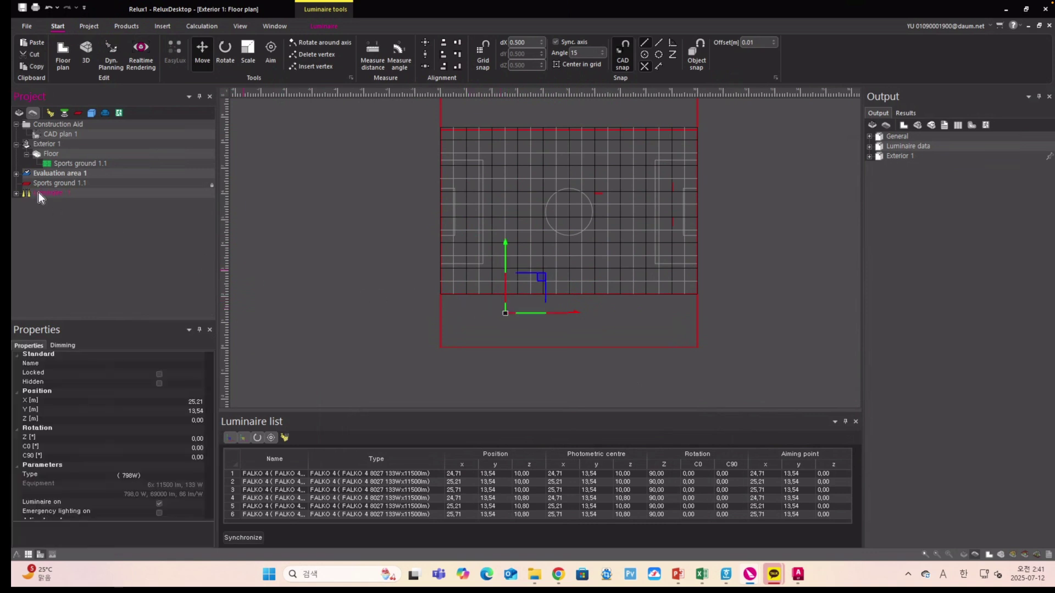
right_click(39, 193)
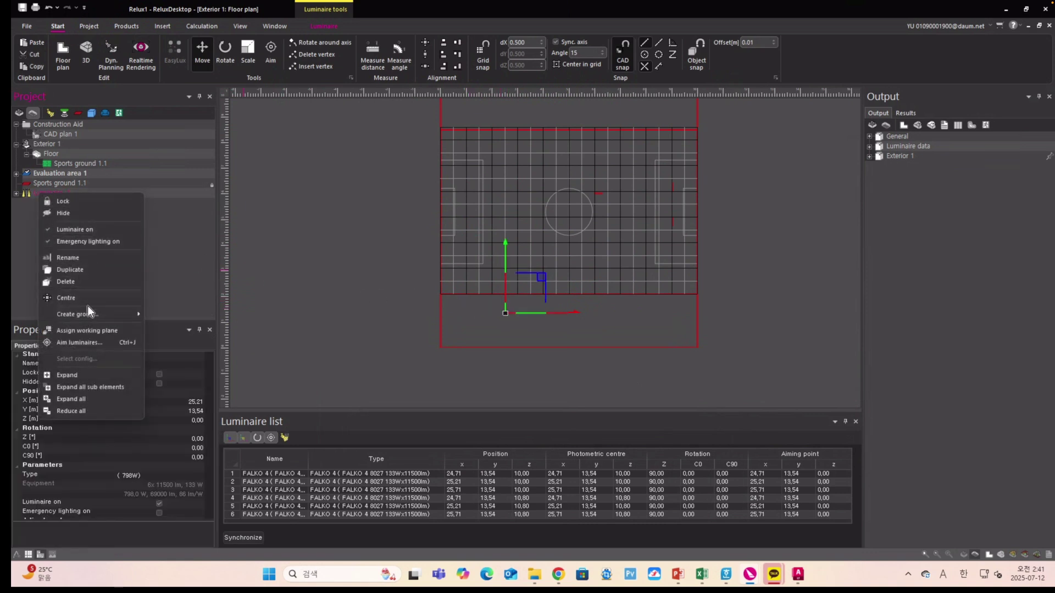
mouse_move(87, 315)
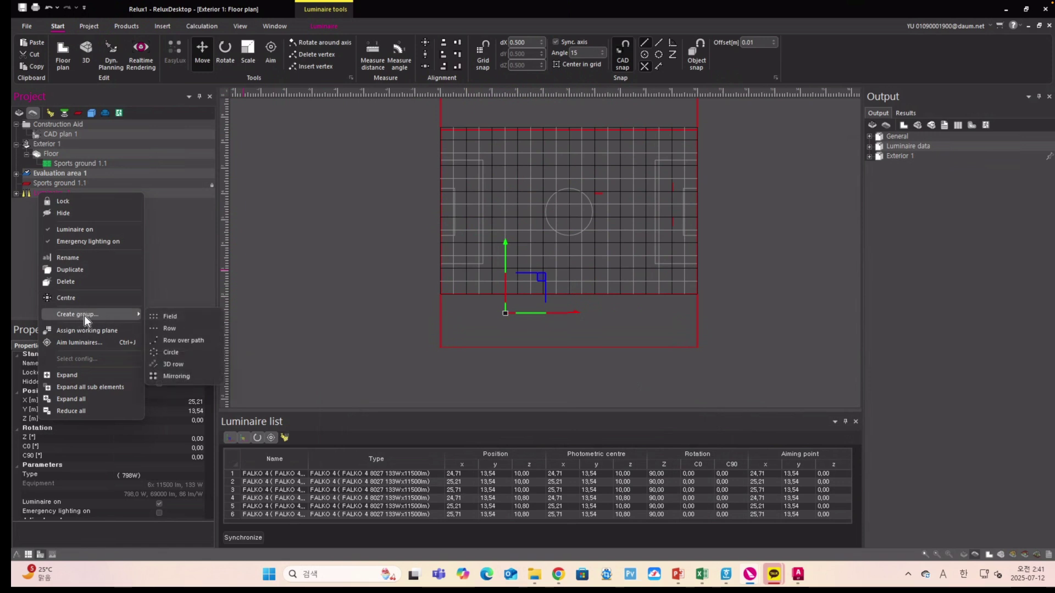
click(170, 376)
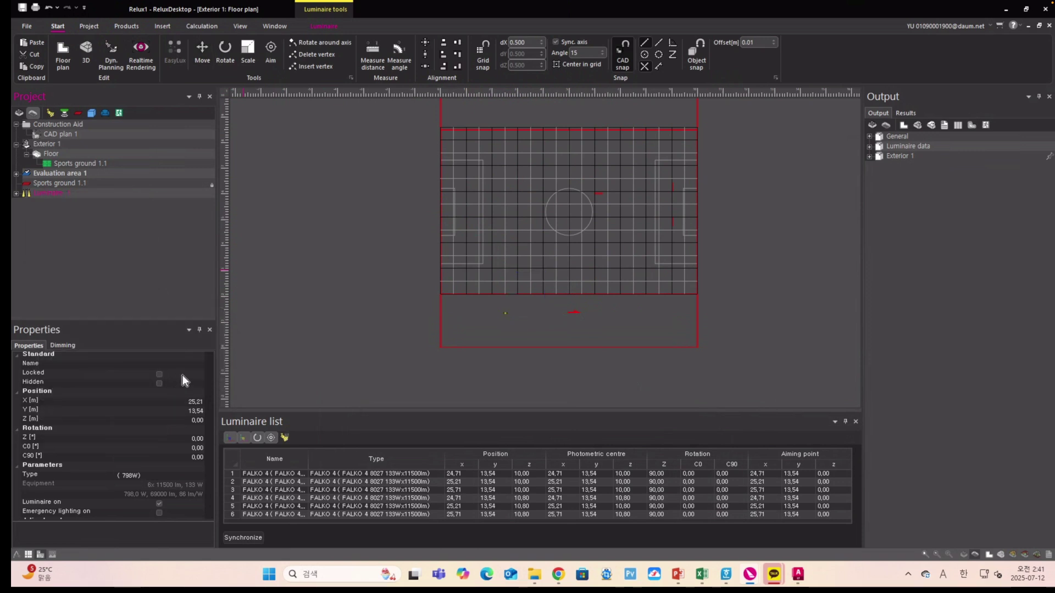
scroll(504, 317, up, 2)
scroll(503, 319, up, 5)
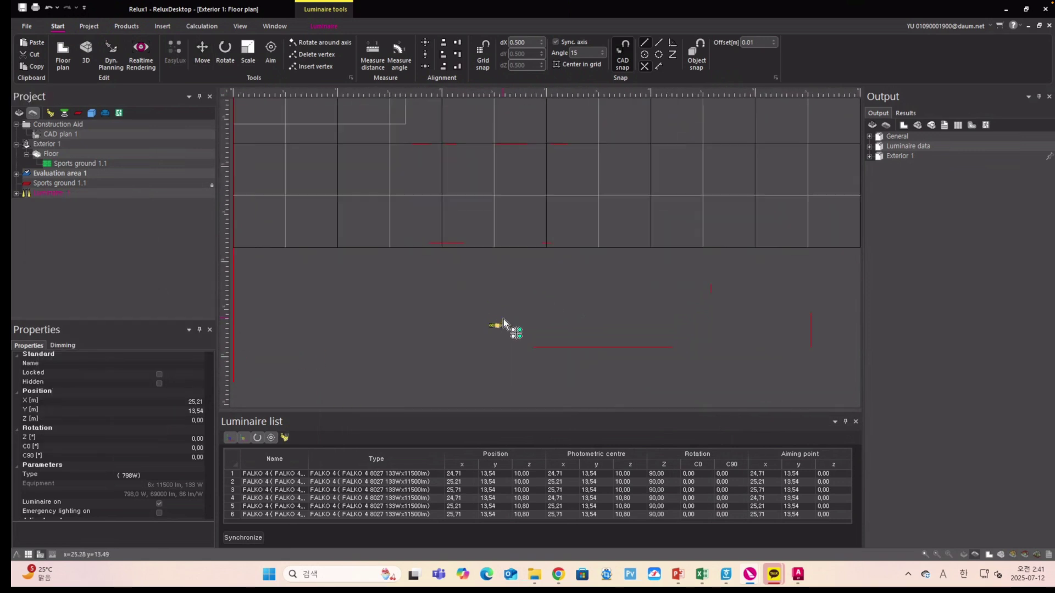
middle_drag(496, 331, 505, 272)
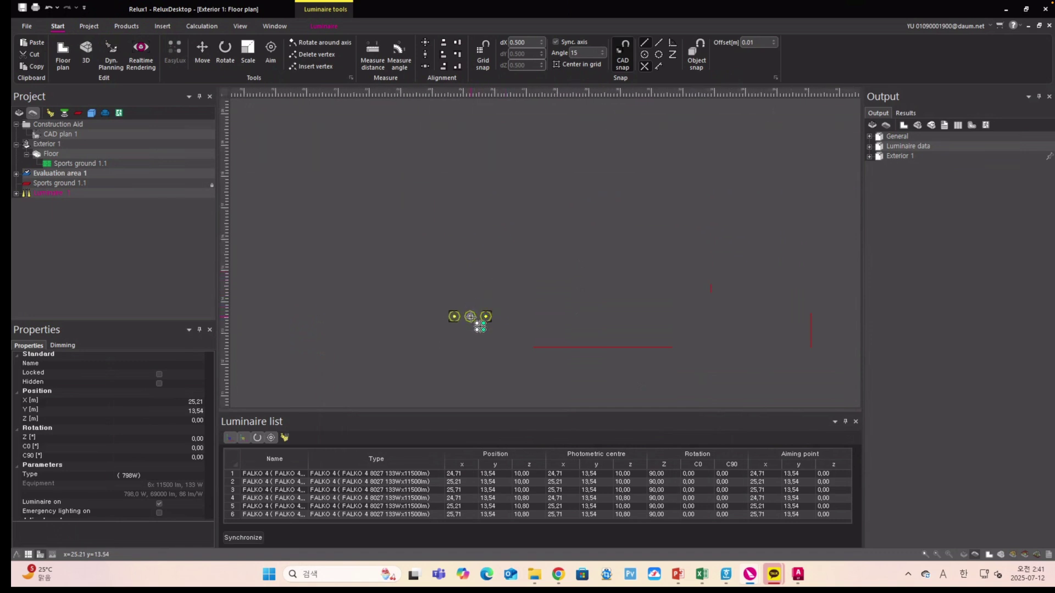
drag(478, 326, 465, 269)
scroll(465, 268, down, 8)
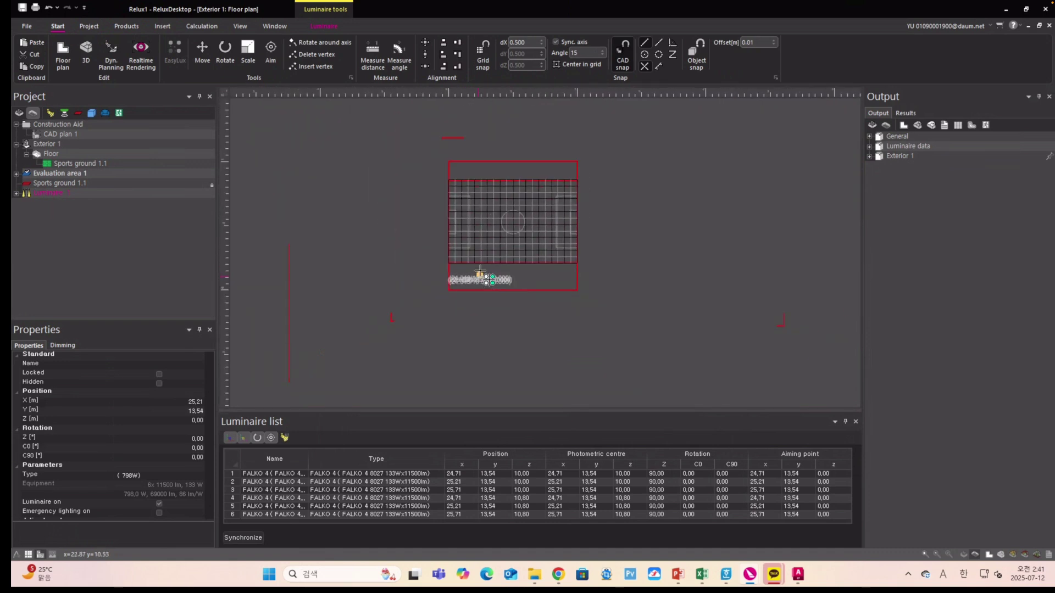
click(479, 276)
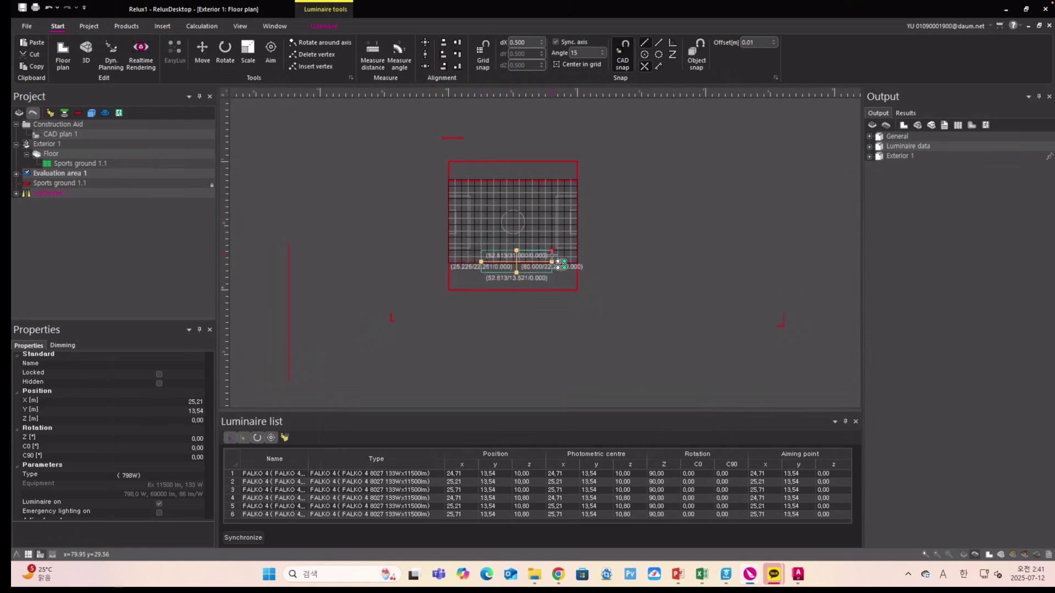
mouse_move(560, 266)
middle_down()
mouse_move(553, 287)
mouse_move(566, 284)
middle_up()
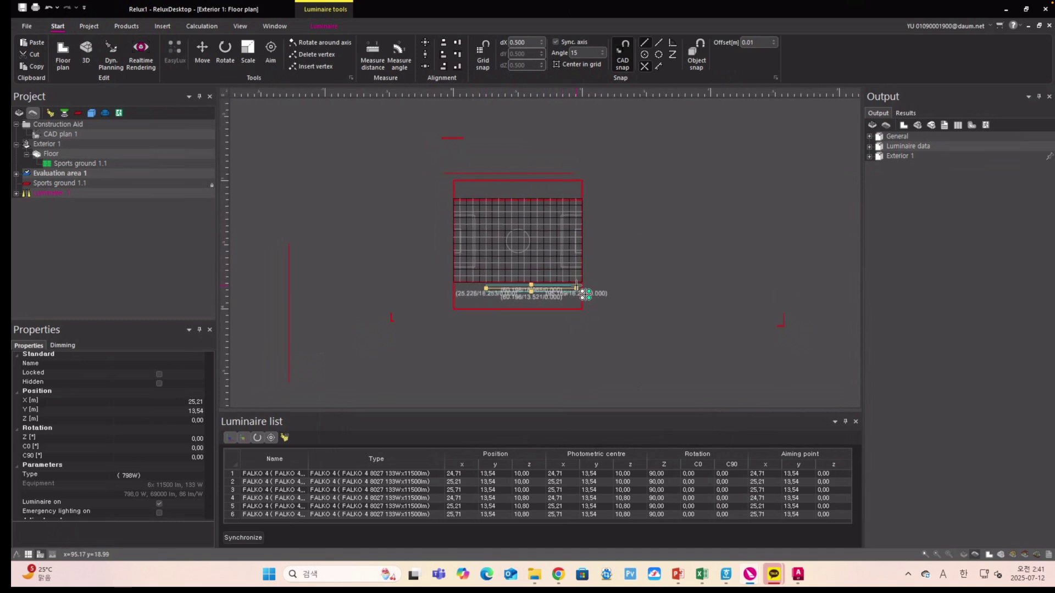
click(551, 188)
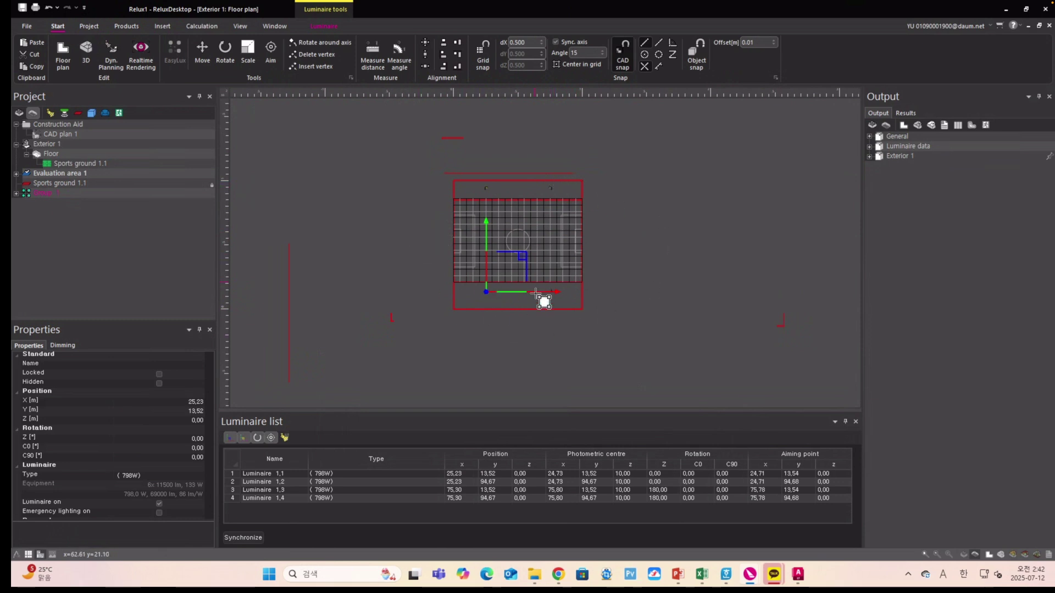
- Examine in 3D which floodlight position each of the six FALKO 4 entries under Luminaire 1.1 corresponds to
scroll(537, 290, down, 2)
scroll(540, 282, up, 4)
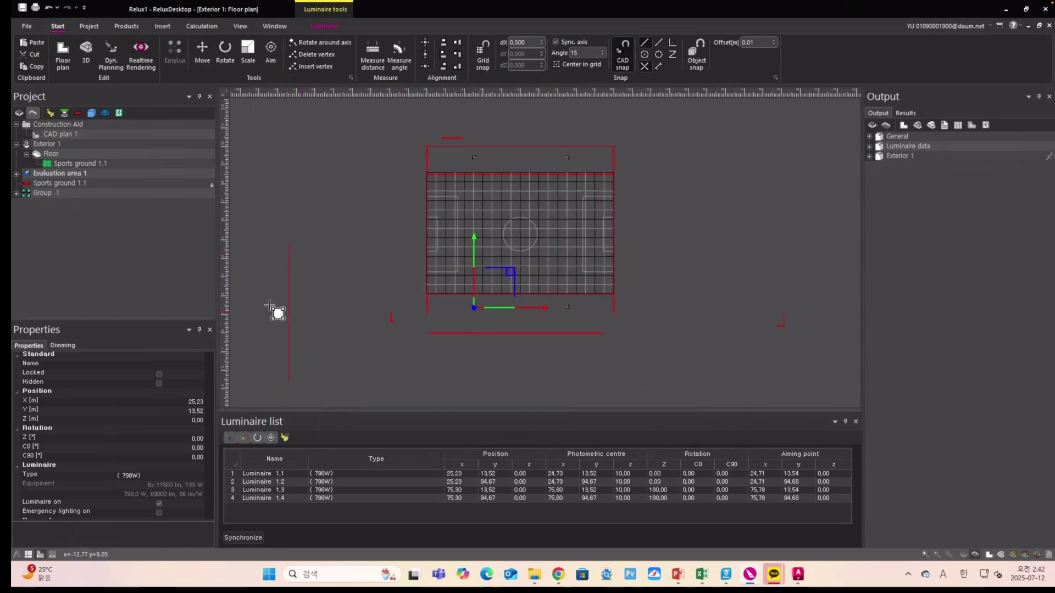
click(17, 193)
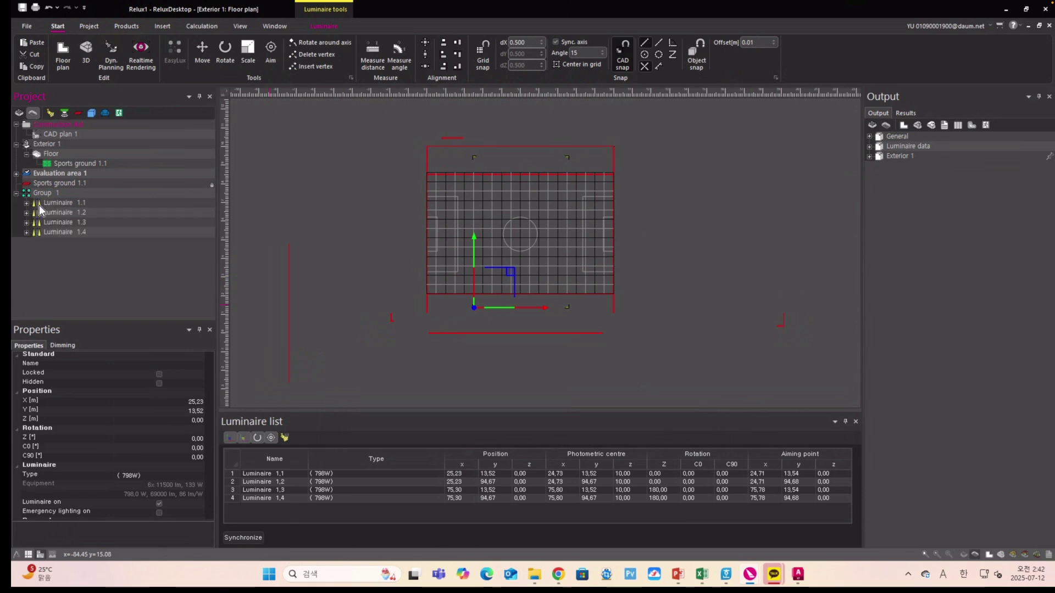
click(25, 203)
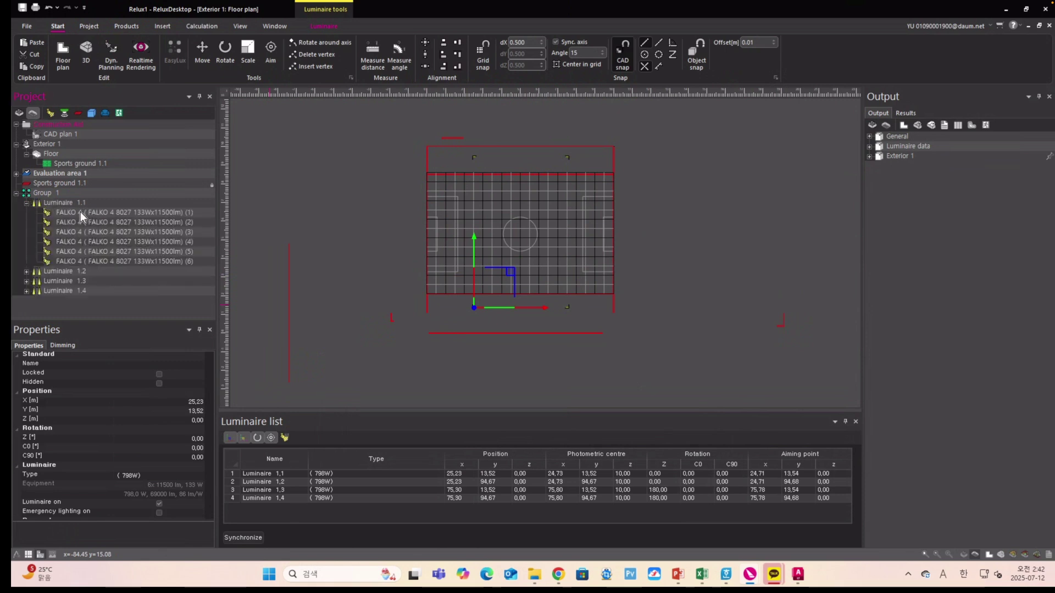
click(80, 212)
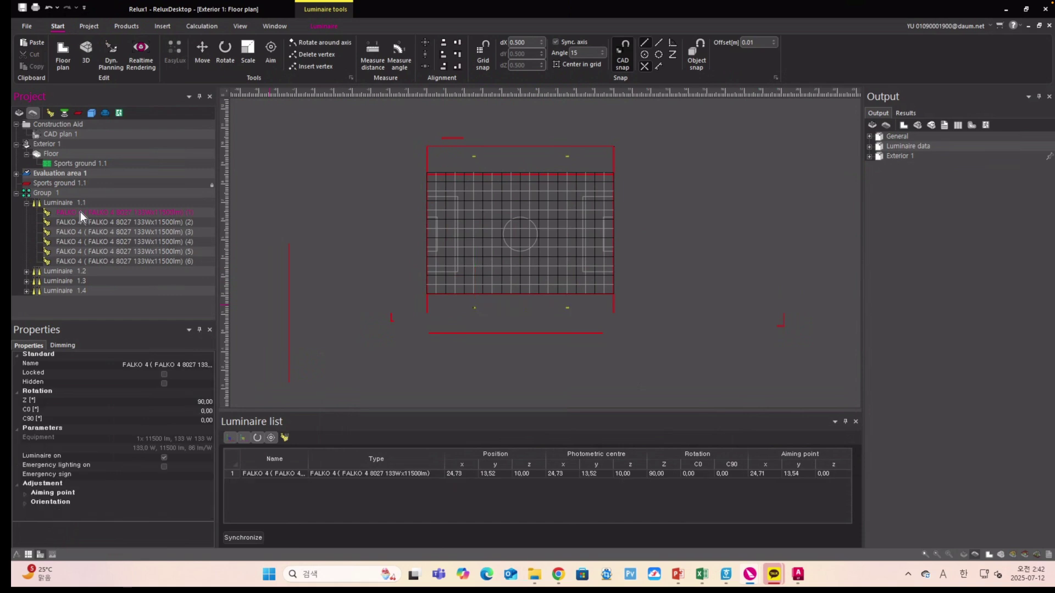
click(1003, 555)
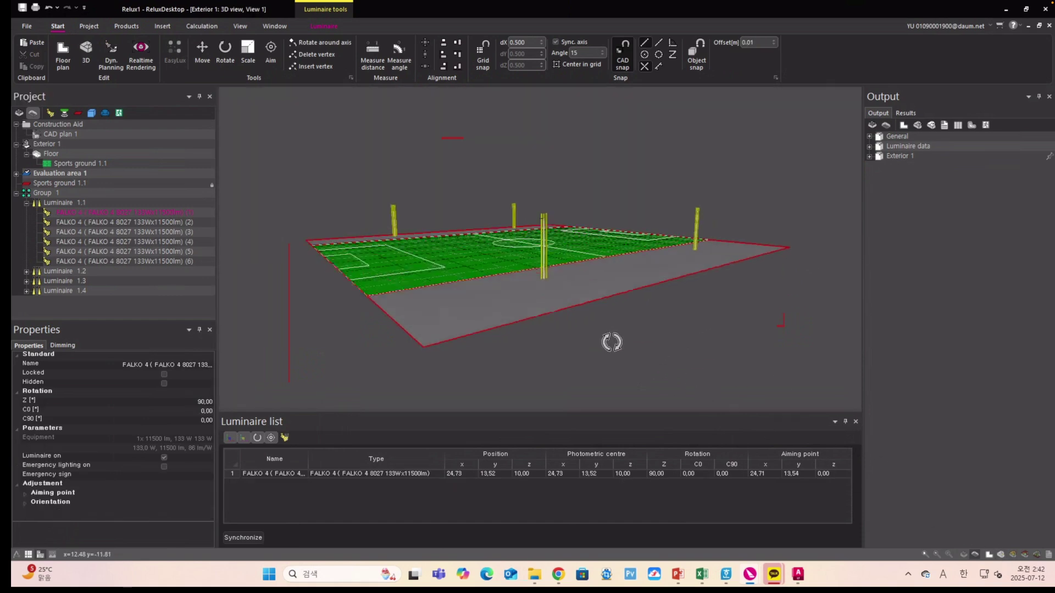
scroll(612, 342, up, 3)
scroll(549, 255, up, 8)
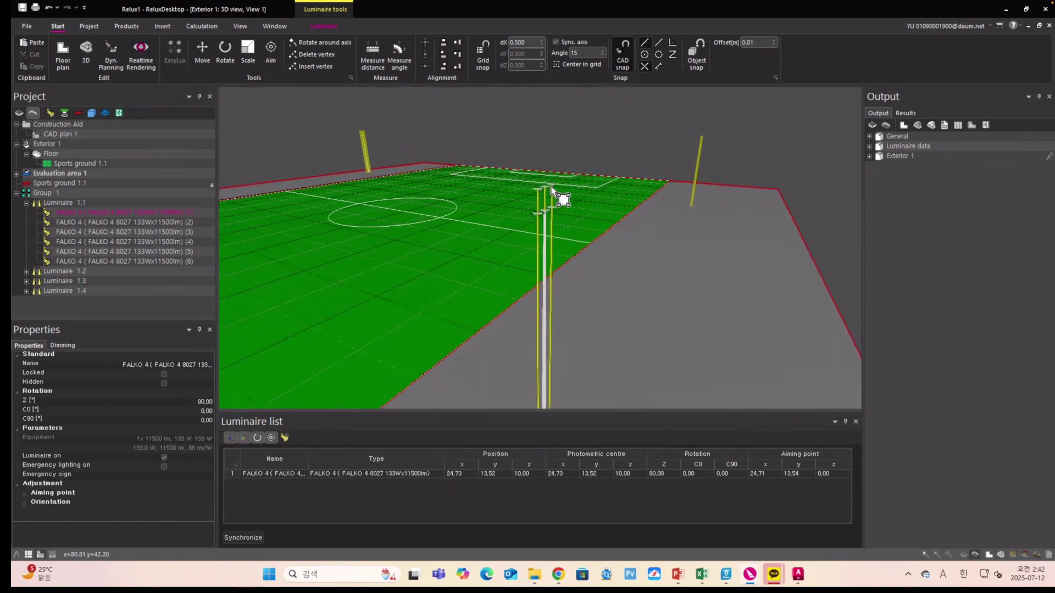
scroll(552, 190, up, 2)
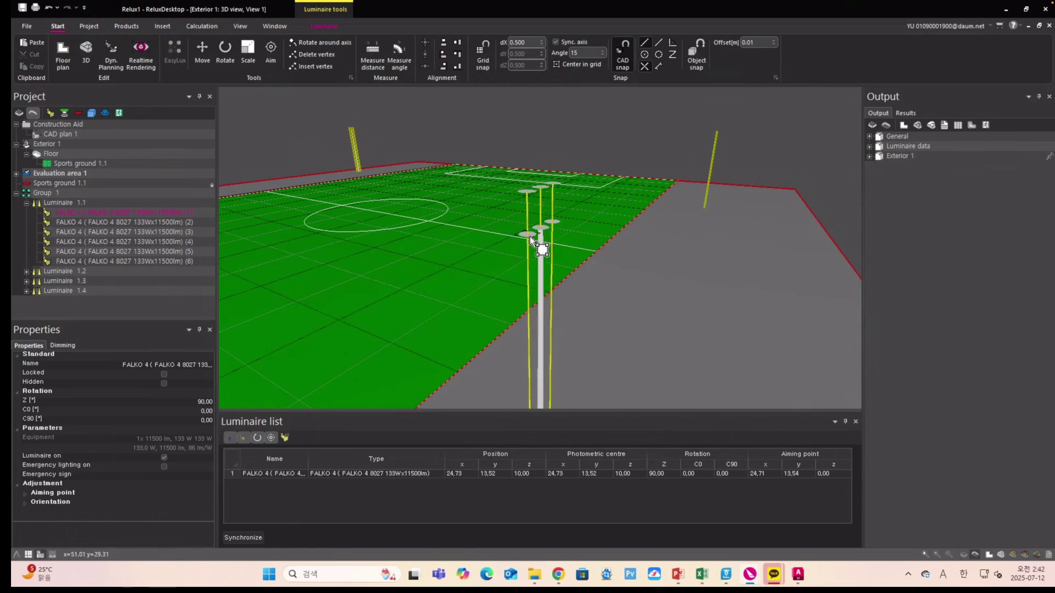
click(170, 224)
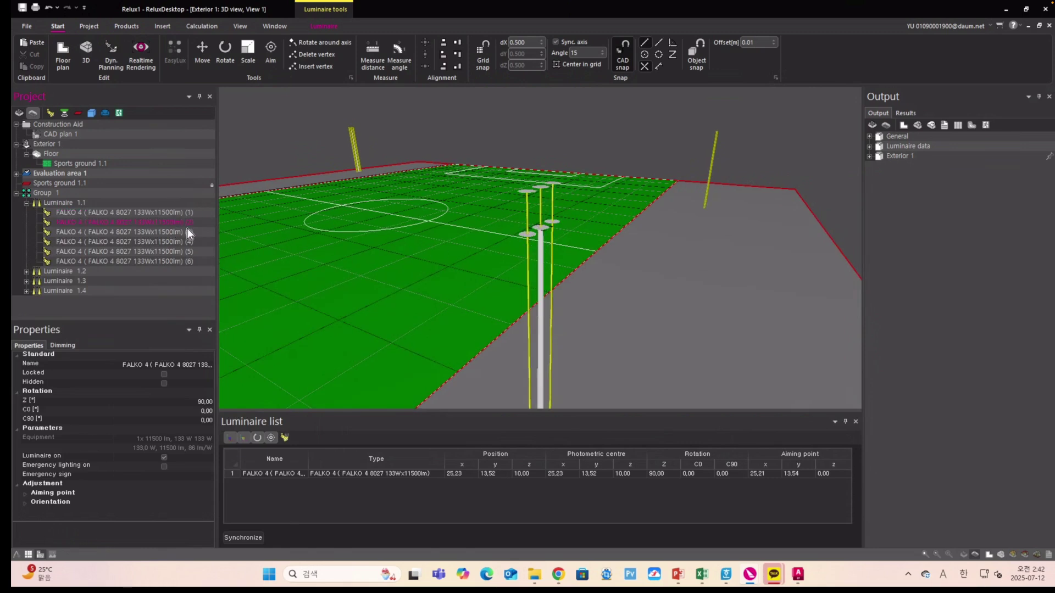
click(186, 232)
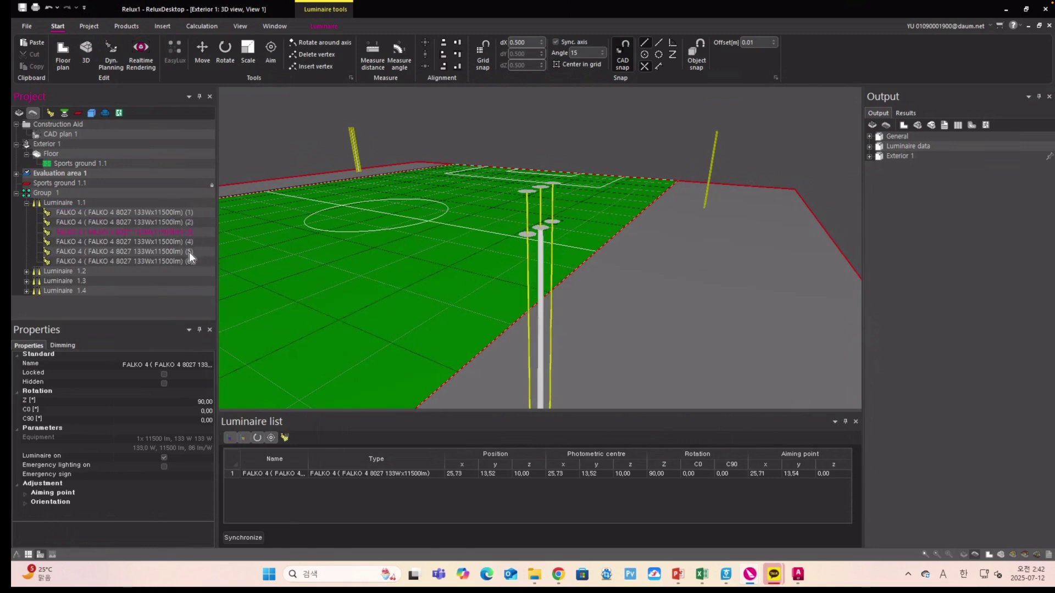
click(190, 242)
click(190, 252)
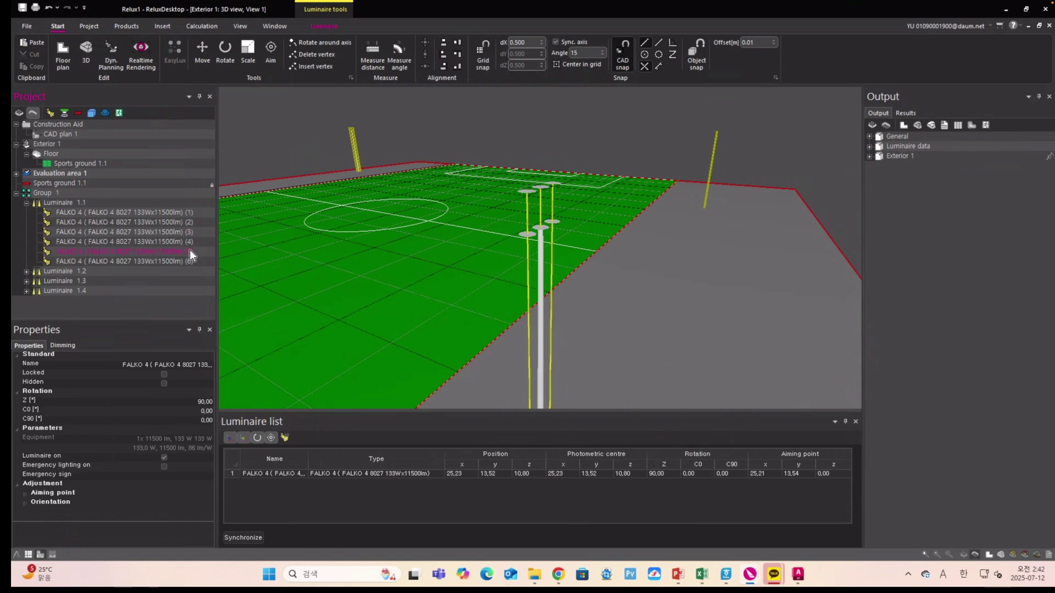
click(190, 262)
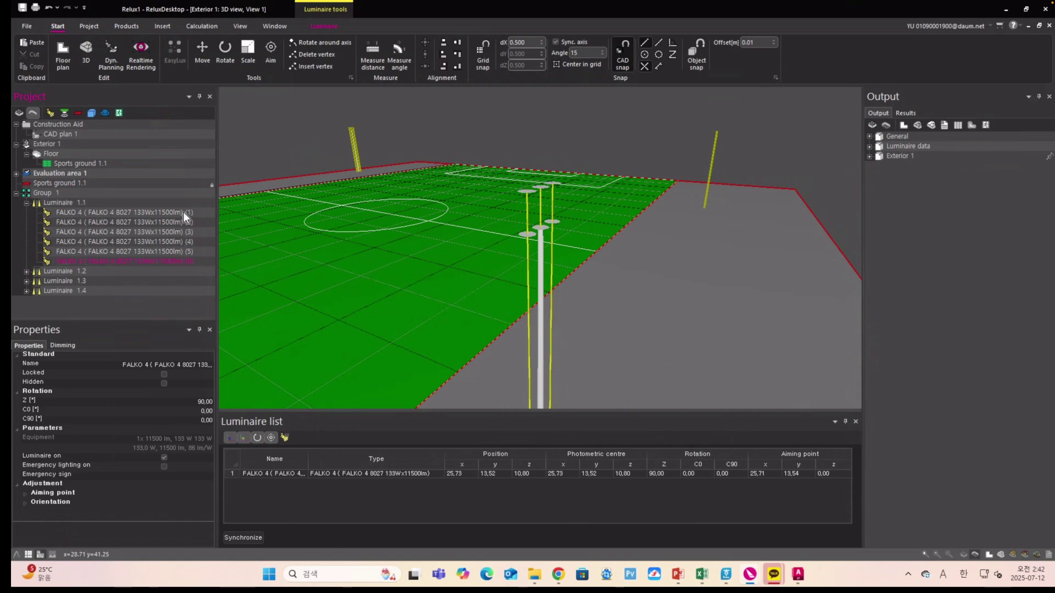
- In the floor plan, aim FALKO 4 floodlight (4) of Luminaire 1.1 at about X 10.60 m, Y 50.56 m
click(991, 553)
scroll(579, 218, down, 4)
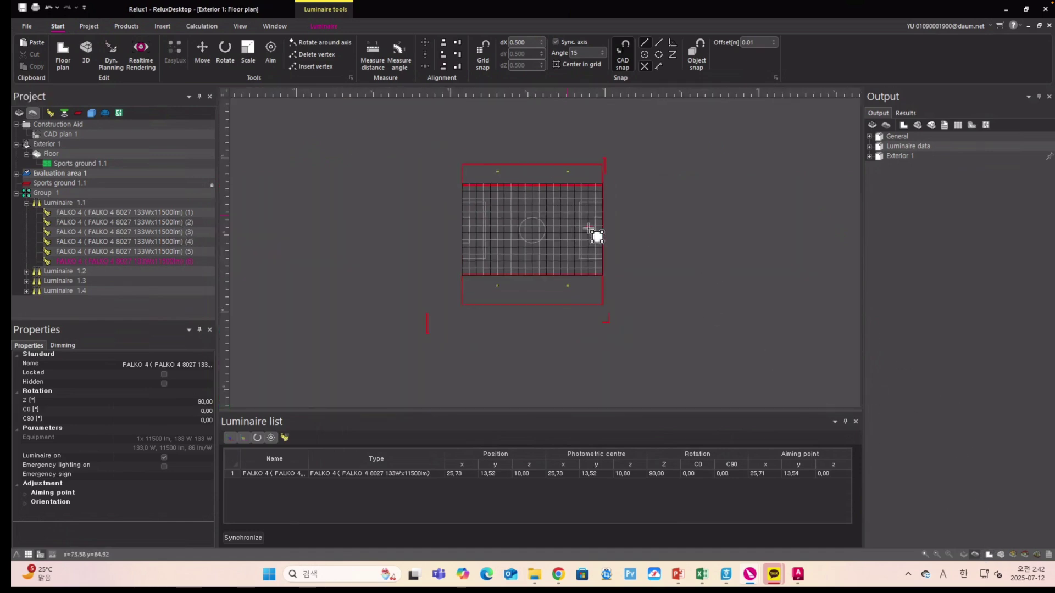
scroll(526, 222, up, 7)
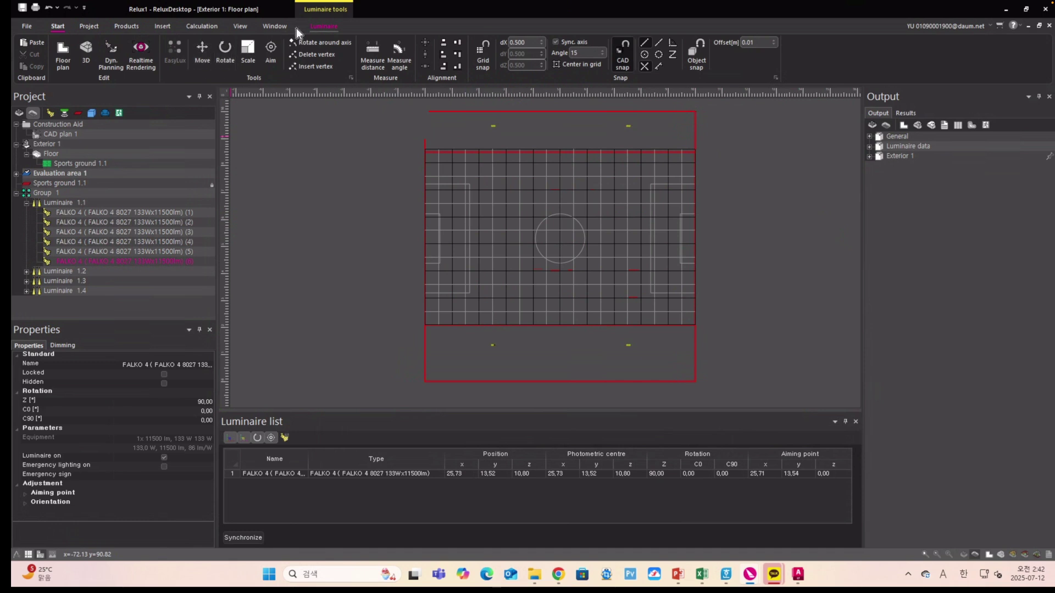
click(270, 52)
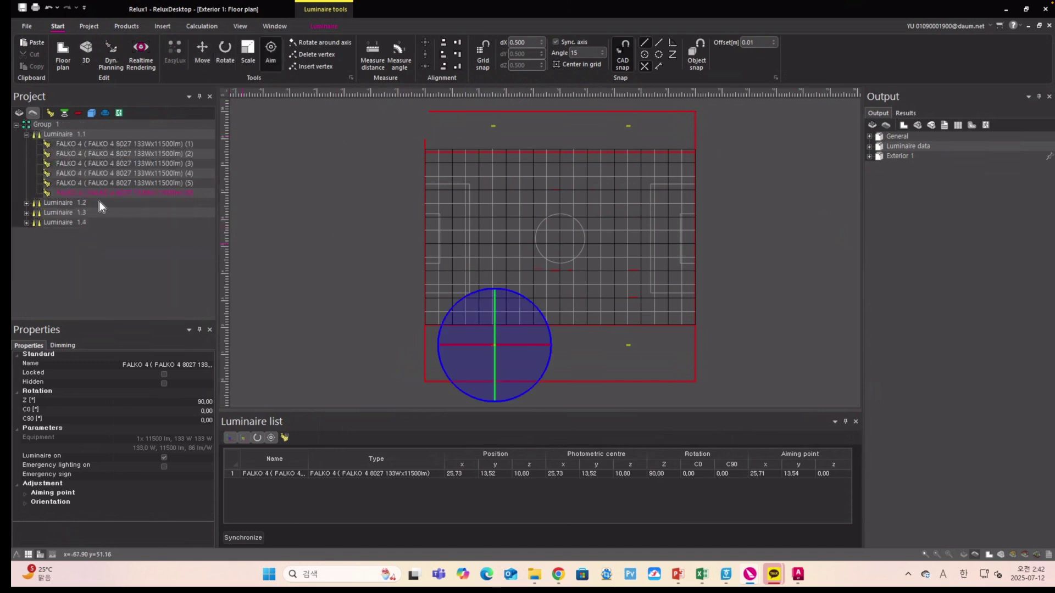
click(102, 145)
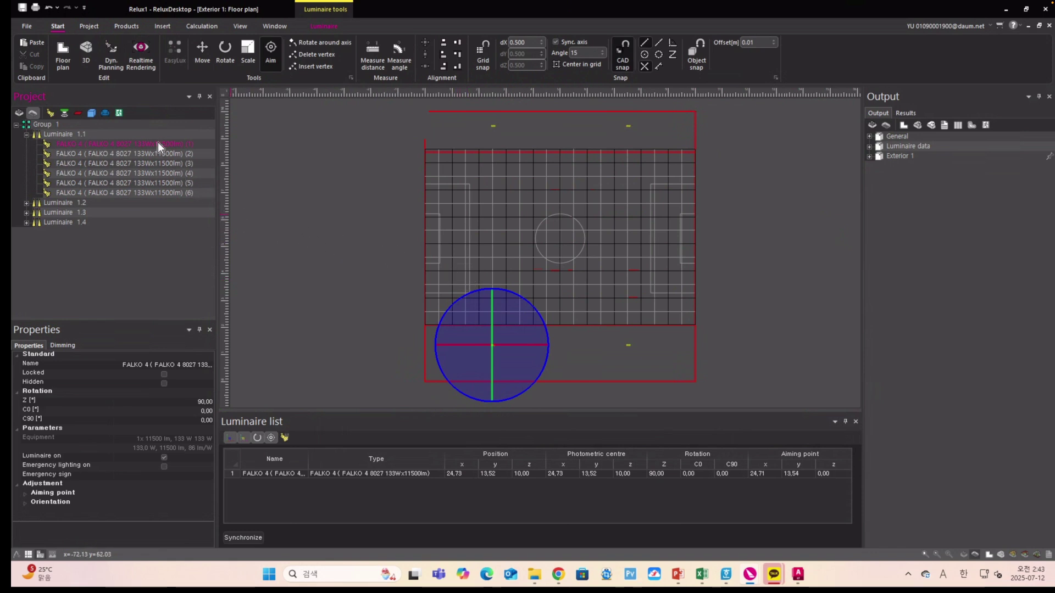
click(158, 173)
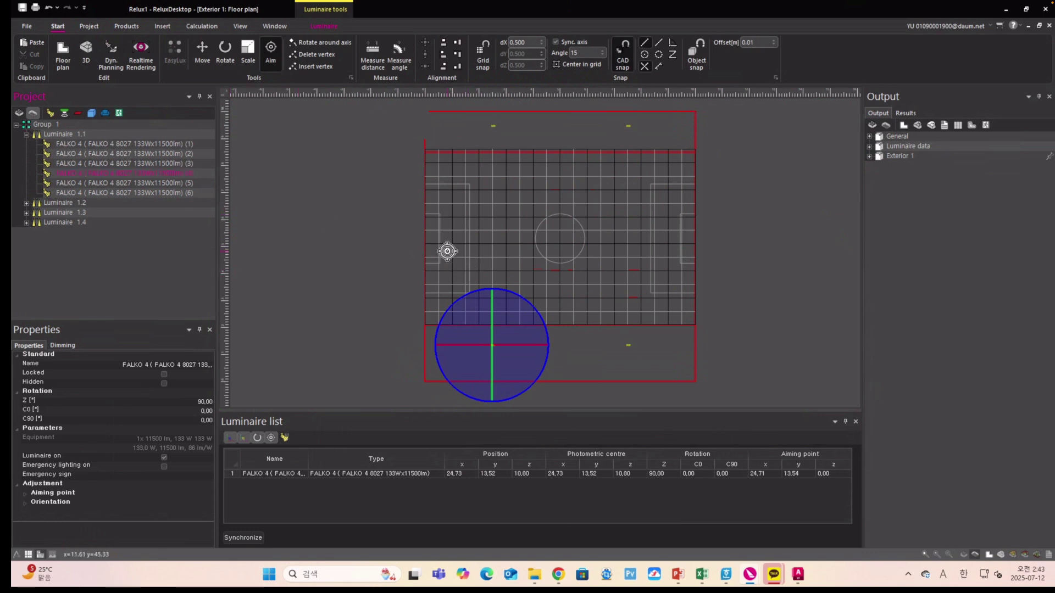
click(454, 242)
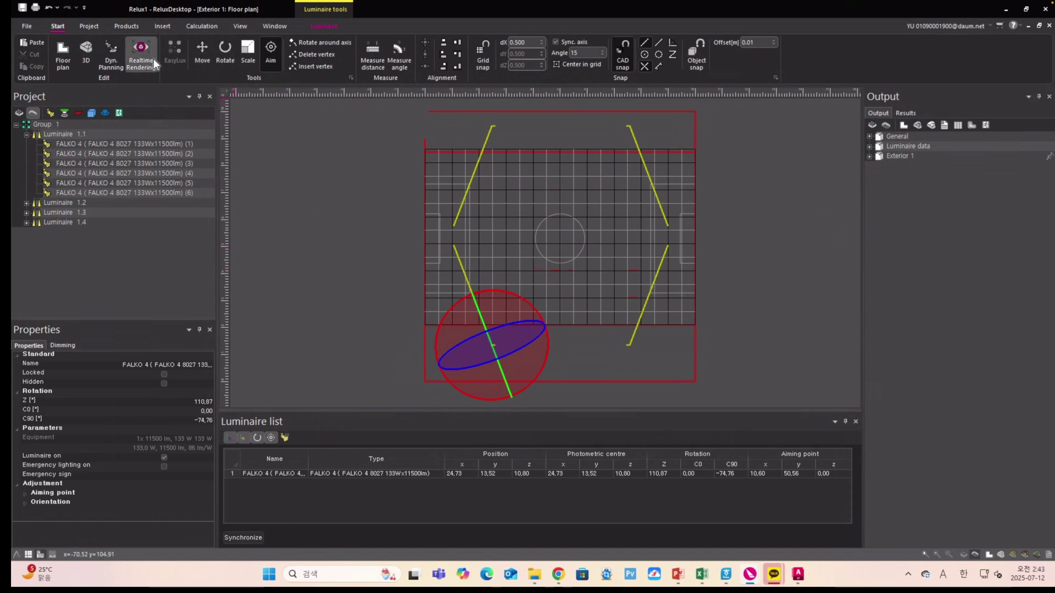
- End aiming and start dynamic planning for the exterior scene, accepting the hint about direct-light calculation
click(203, 47)
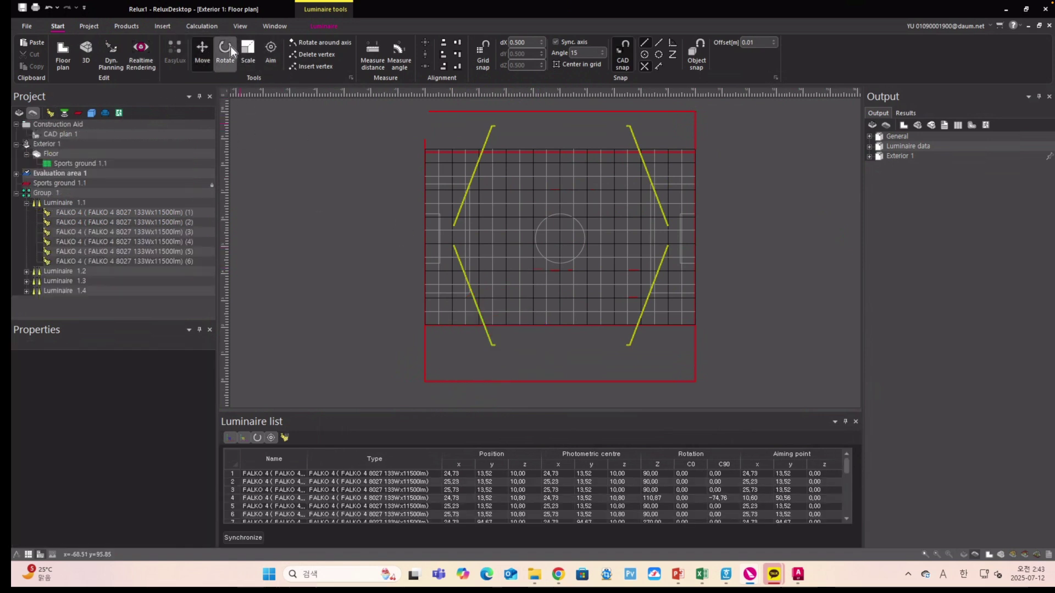
click(110, 50)
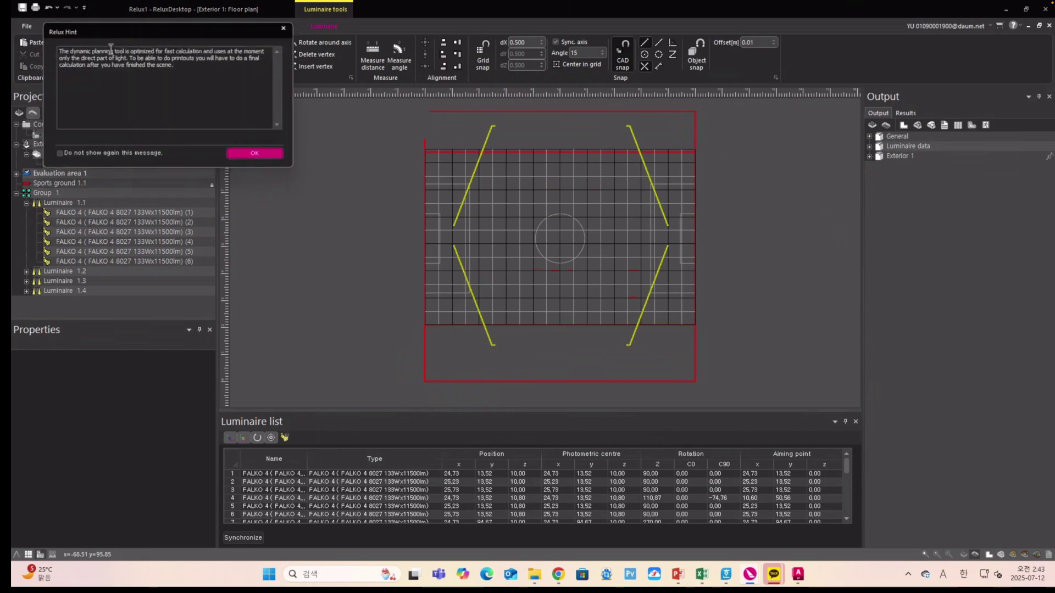
click(257, 155)
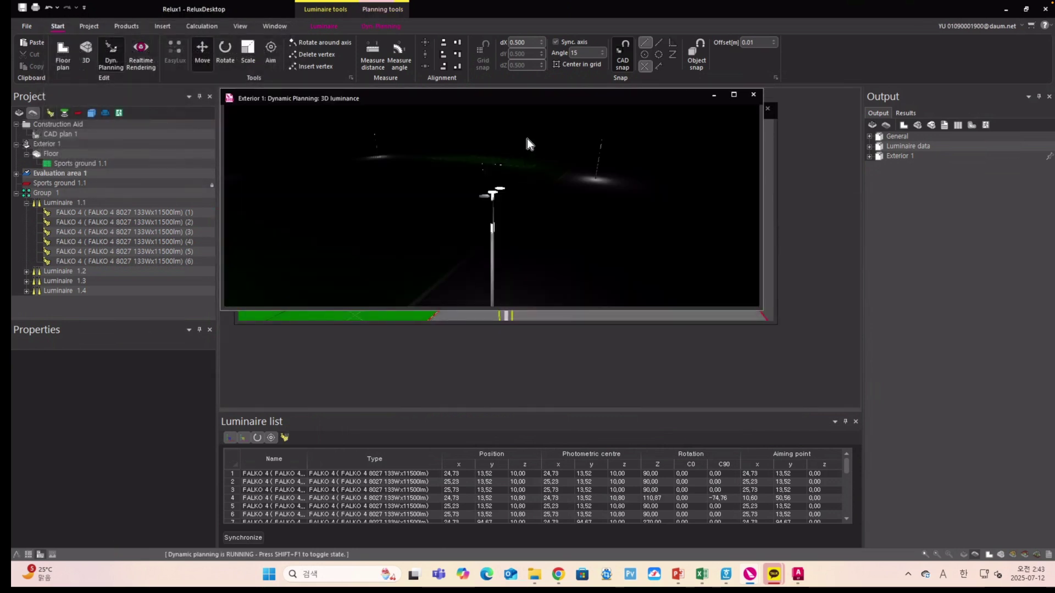
- Close the 3D view and tile the floor plan and the dynamic planning luminance view vertically
click(275, 28)
click(348, 54)
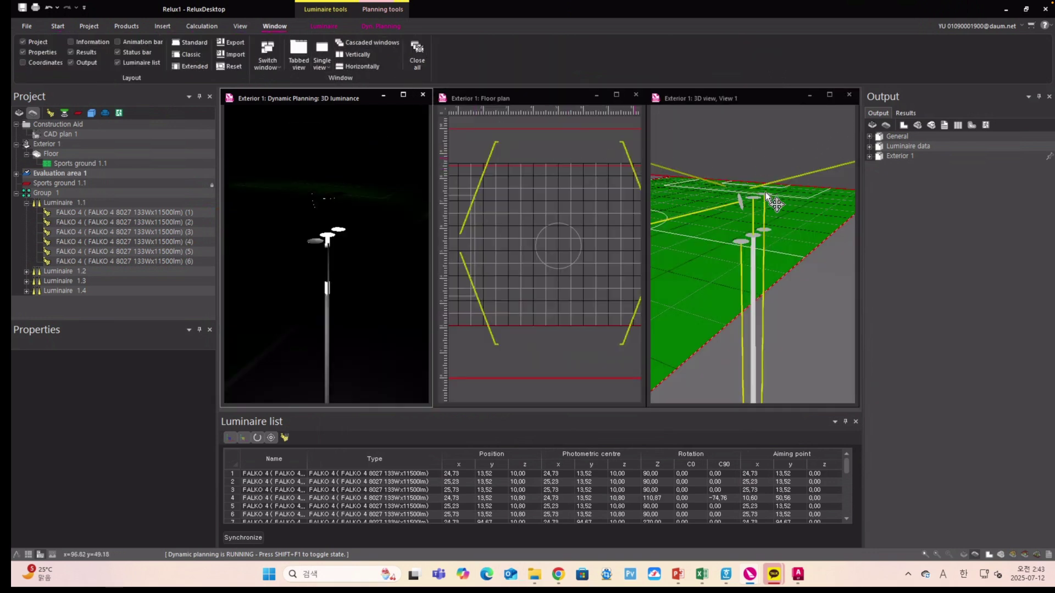
click(849, 95)
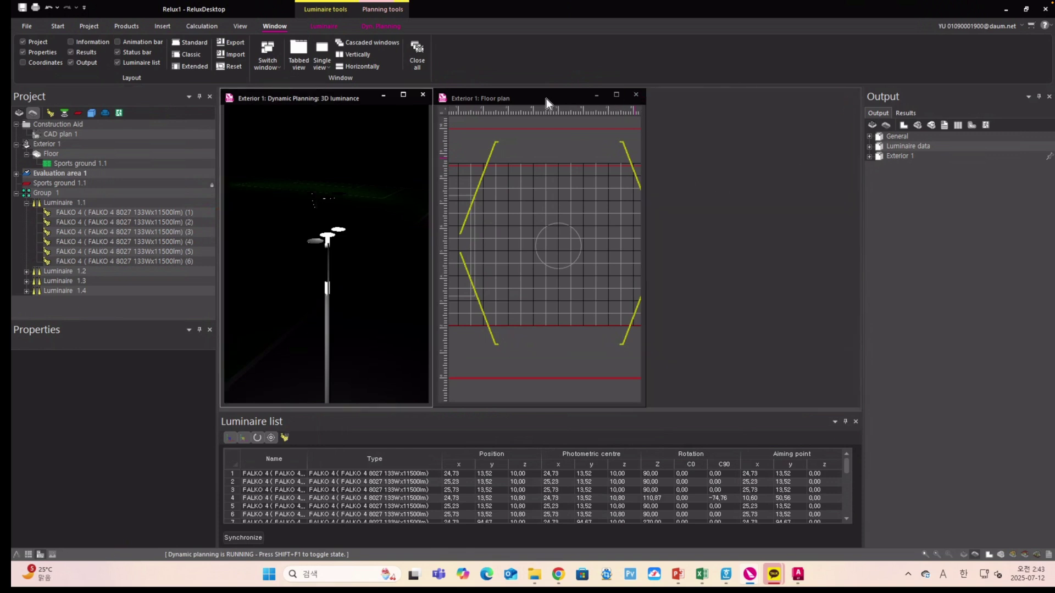
drag(546, 97, 631, 104)
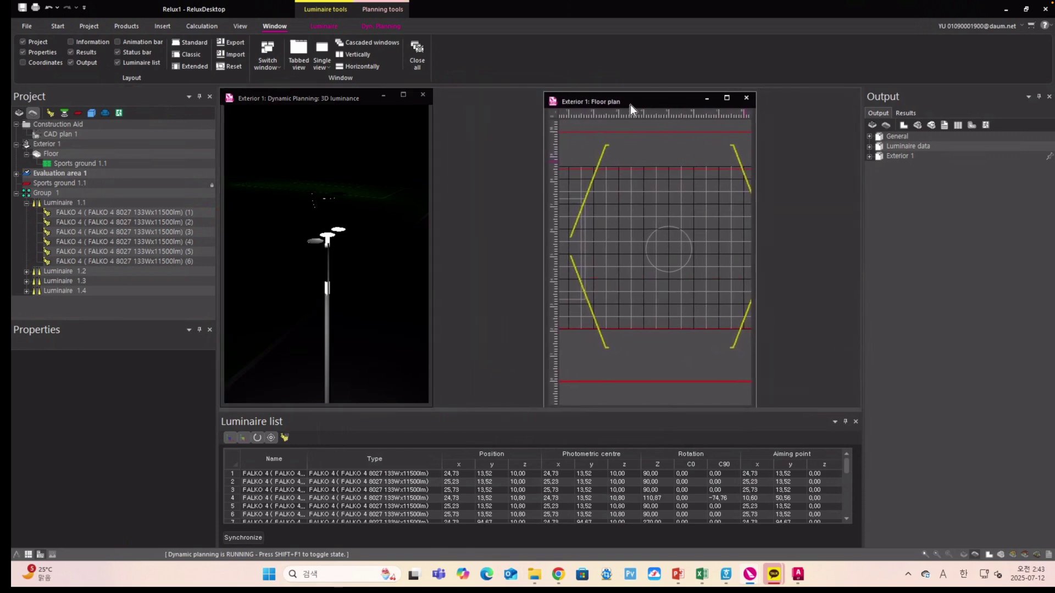
click(359, 63)
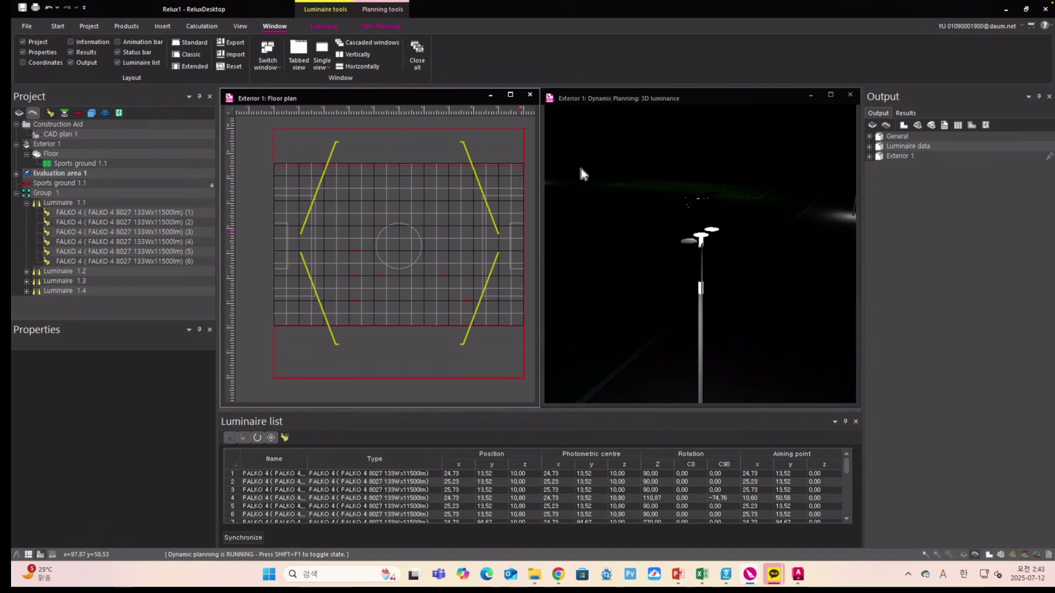
- Switch the dynamic planning display of the exterior scene from luminance to pseudo colours
click(362, 31)
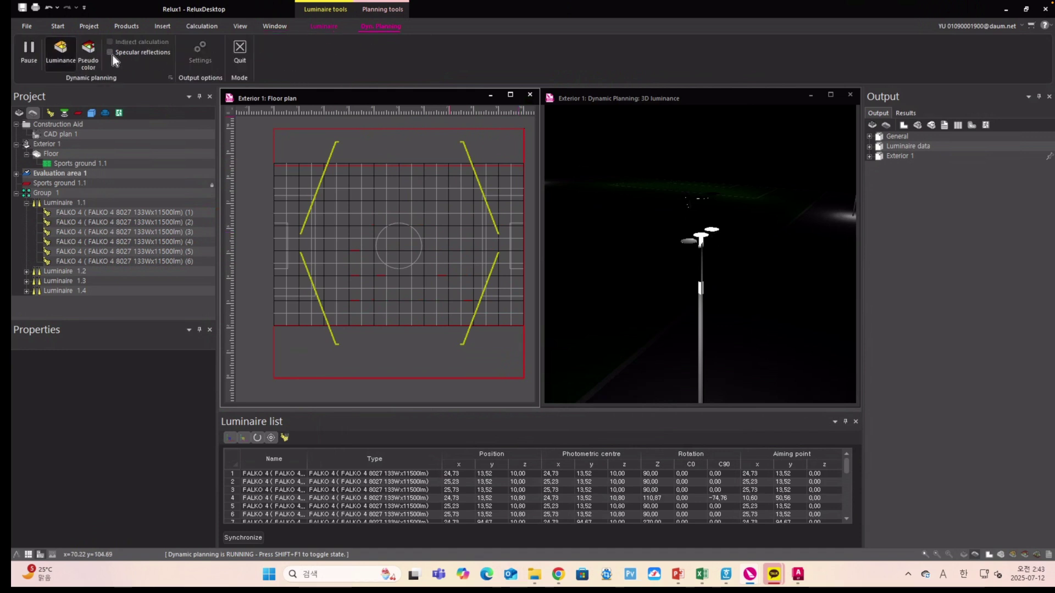
click(93, 51)
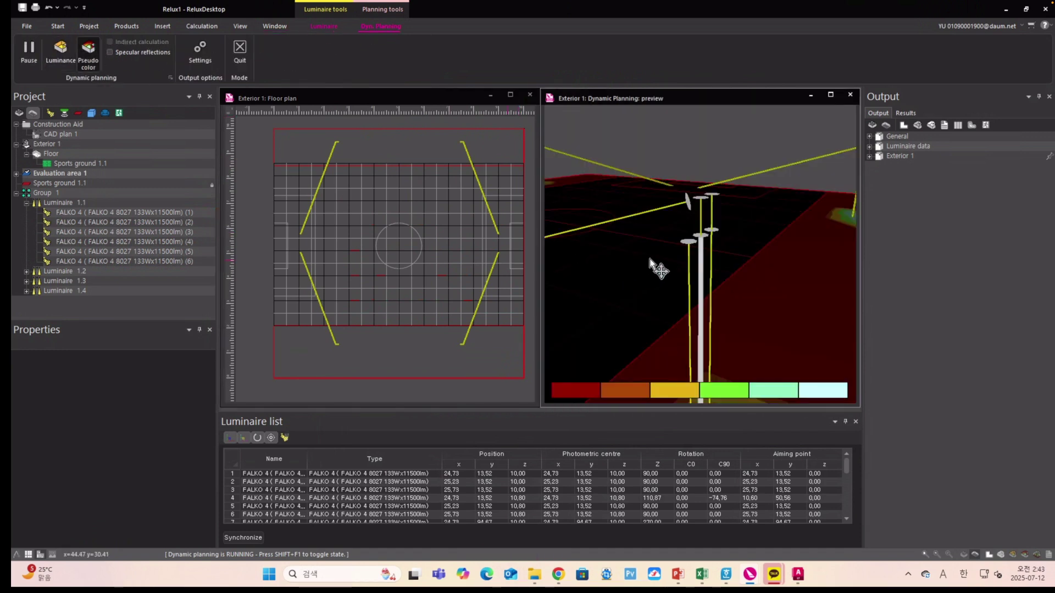
drag(651, 262, 638, 272)
scroll(652, 250, down, 6)
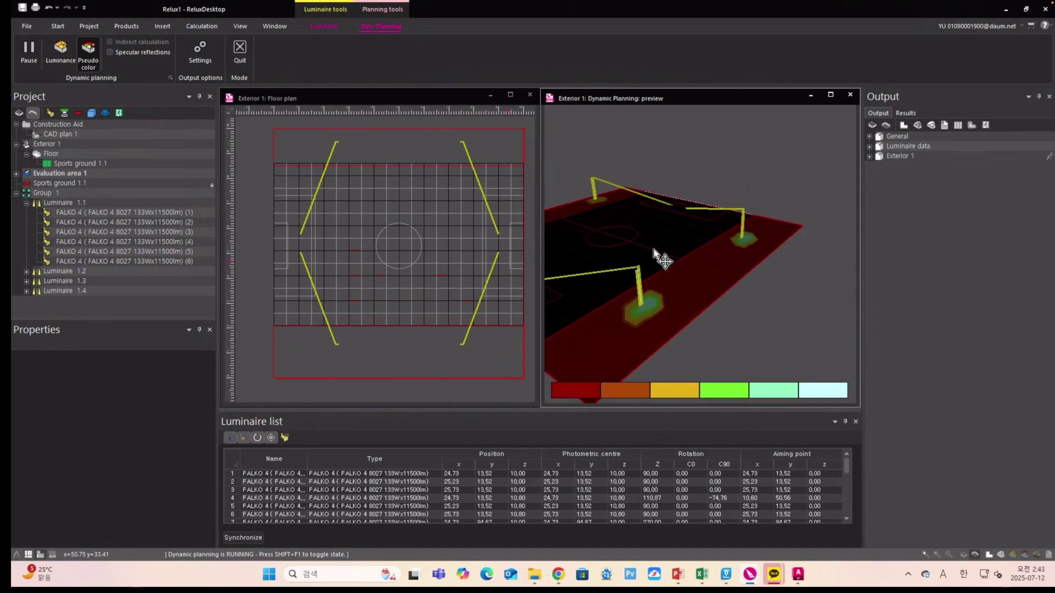
drag(683, 242, 598, 319)
scroll(642, 206, up, 3)
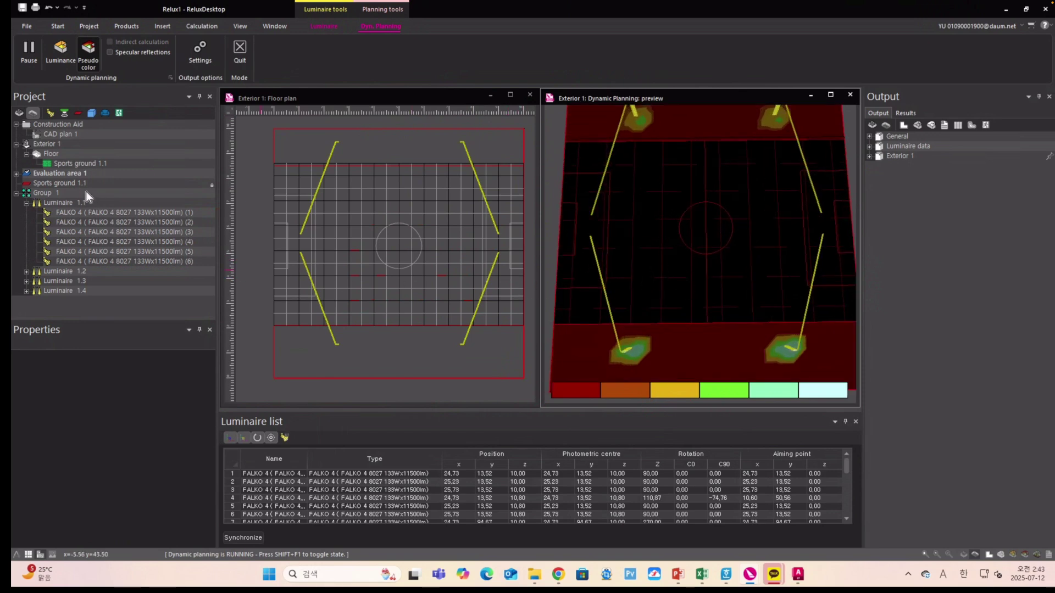
- Select the Sports ground 1.1 measuring surface and reset the pseudo colour palette of the dynamic planning output
click(73, 183)
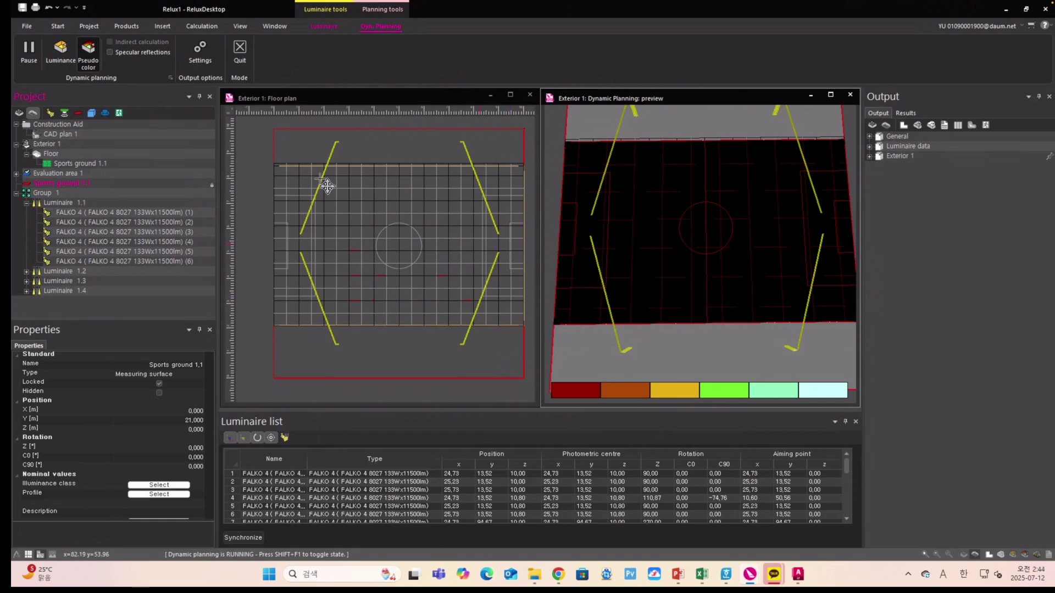
click(200, 54)
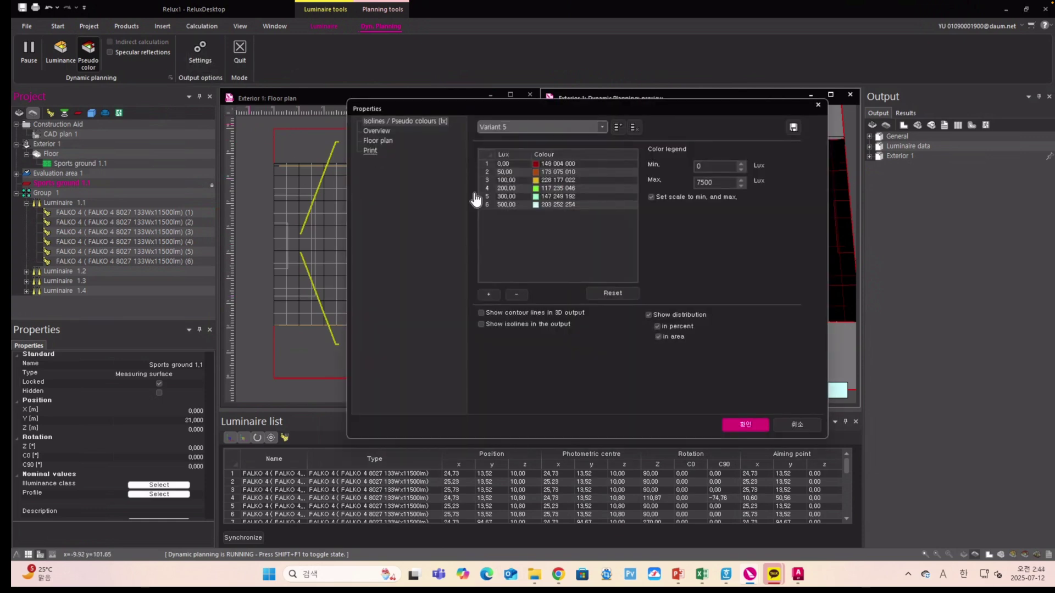
click(629, 295)
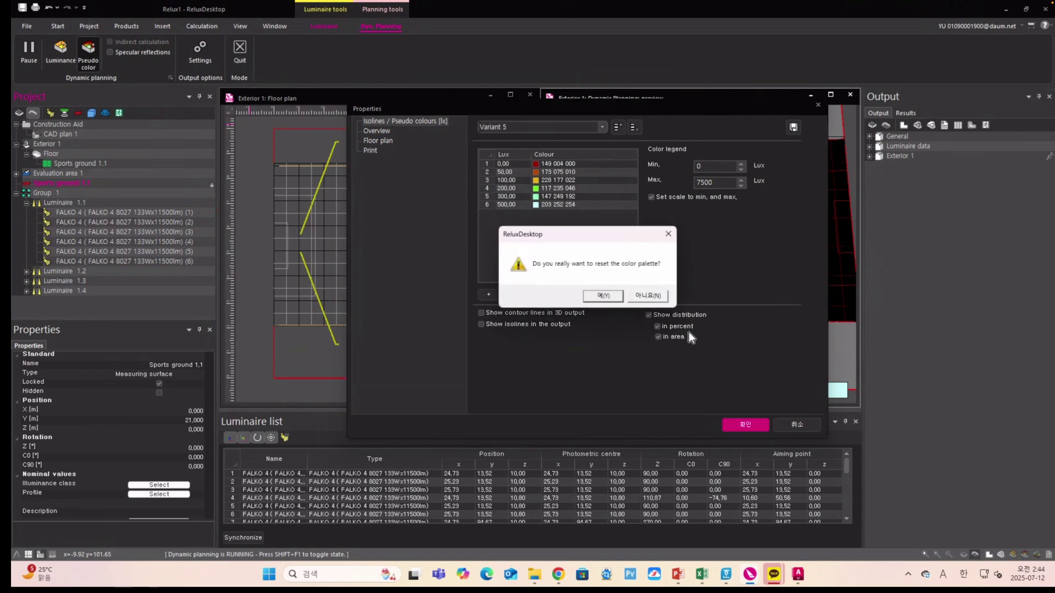
click(600, 296)
click(759, 426)
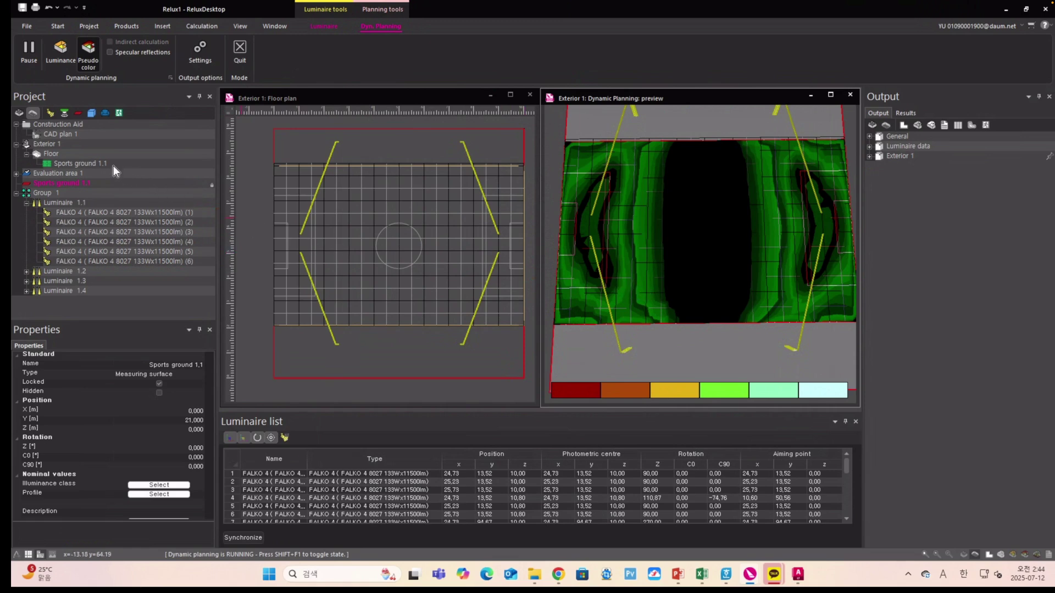
- Set the type of the Sports ground 1.1 floor element to No defined type
click(74, 163)
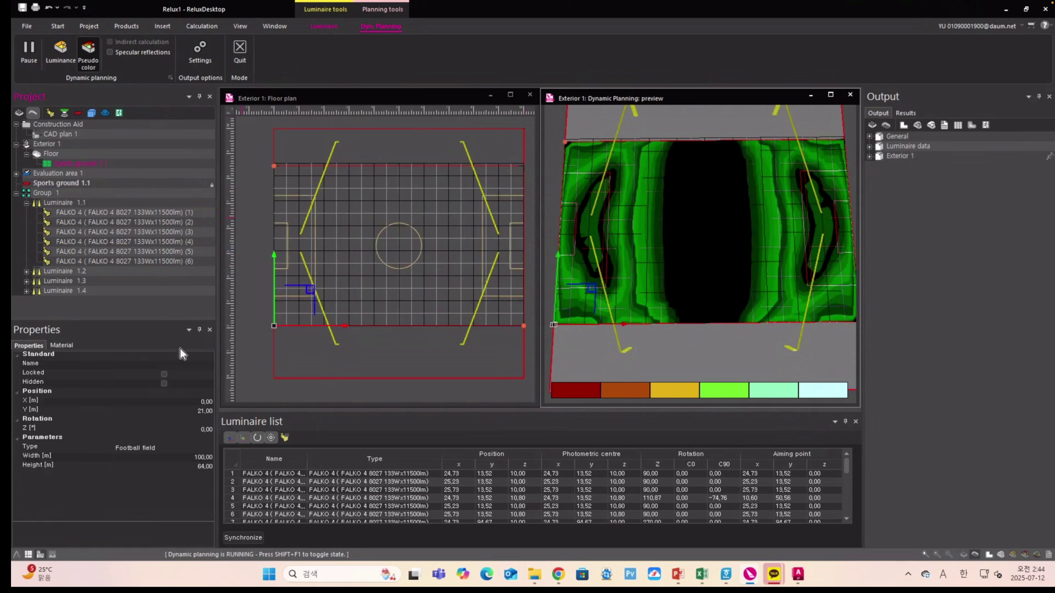
click(209, 449)
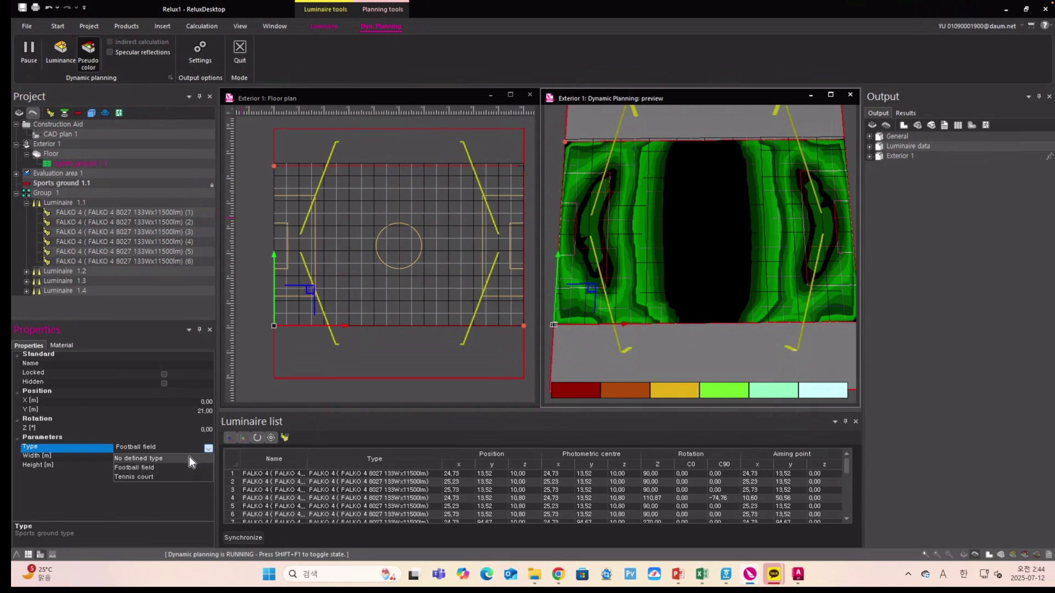
click(189, 458)
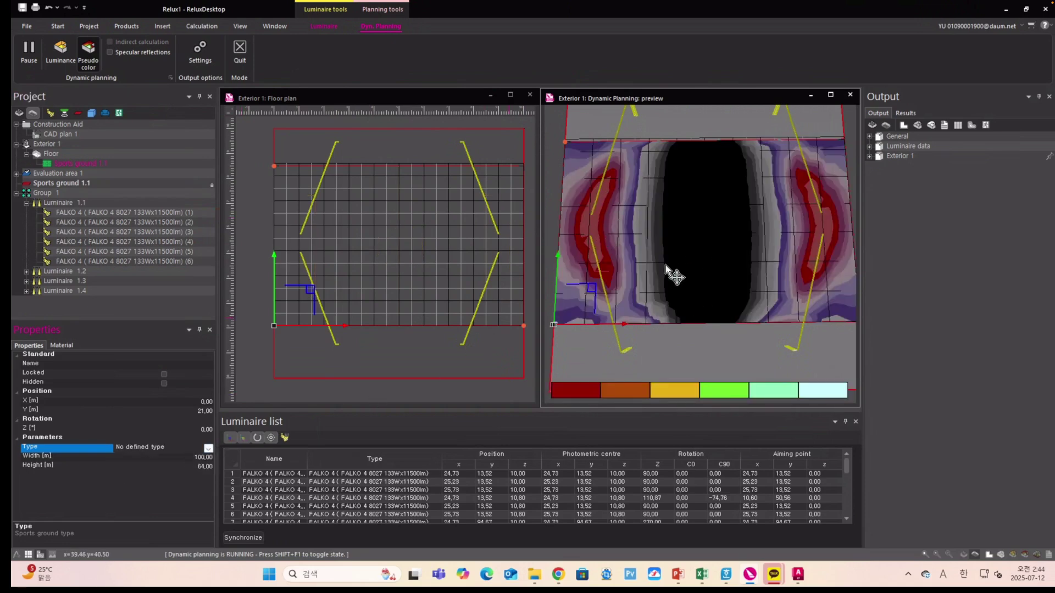
scroll(671, 249, down, 4)
scroll(694, 223, up, 2)
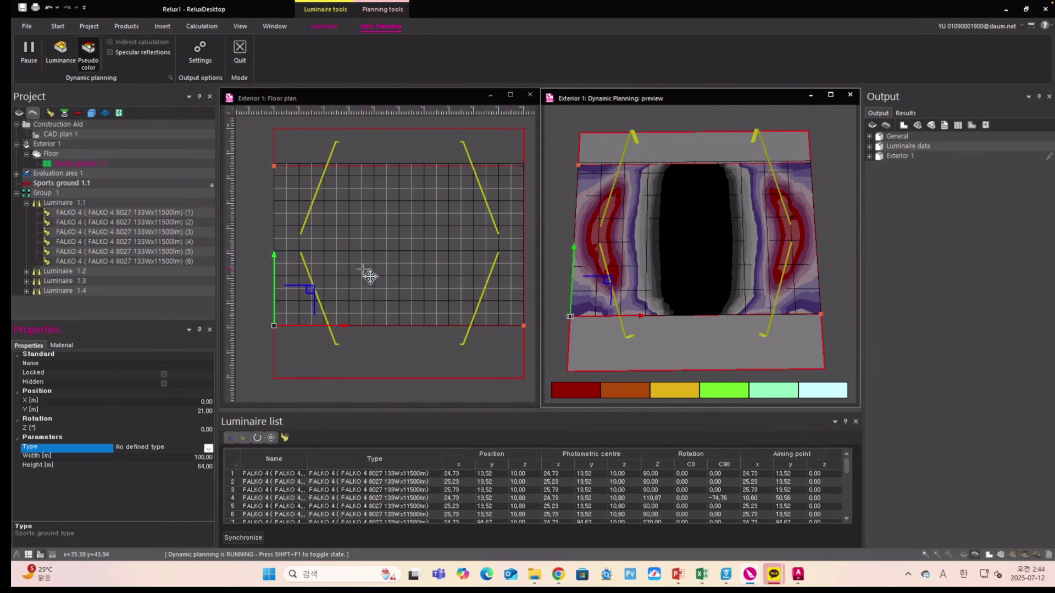
- In the floor plan, aim FALKO 4 floodlight (5) of Luminaire 1.1 at about X 25.06 m, Y 50.92 m
click(167, 253)
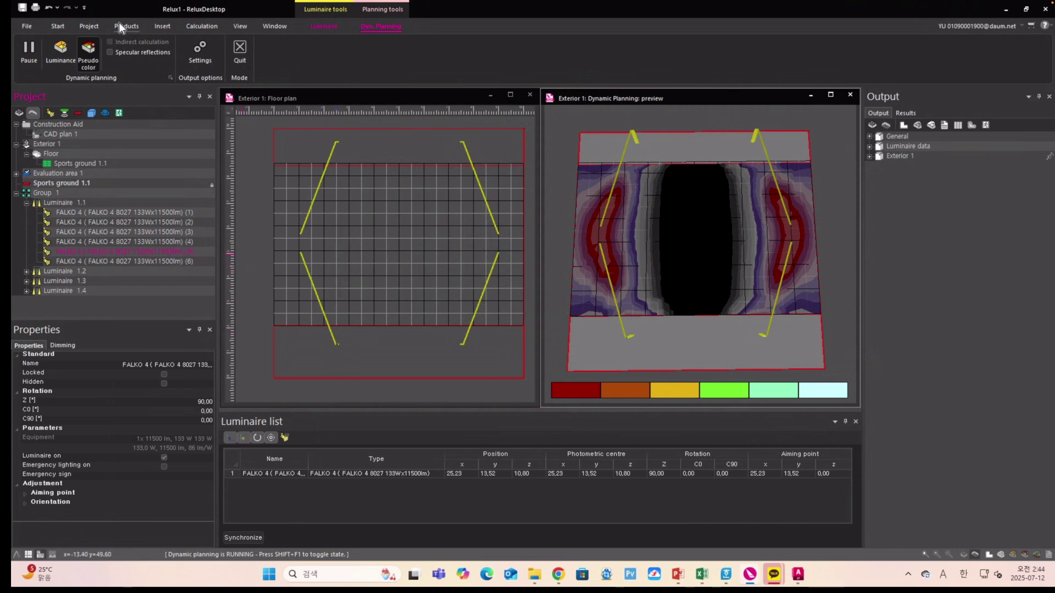
click(58, 25)
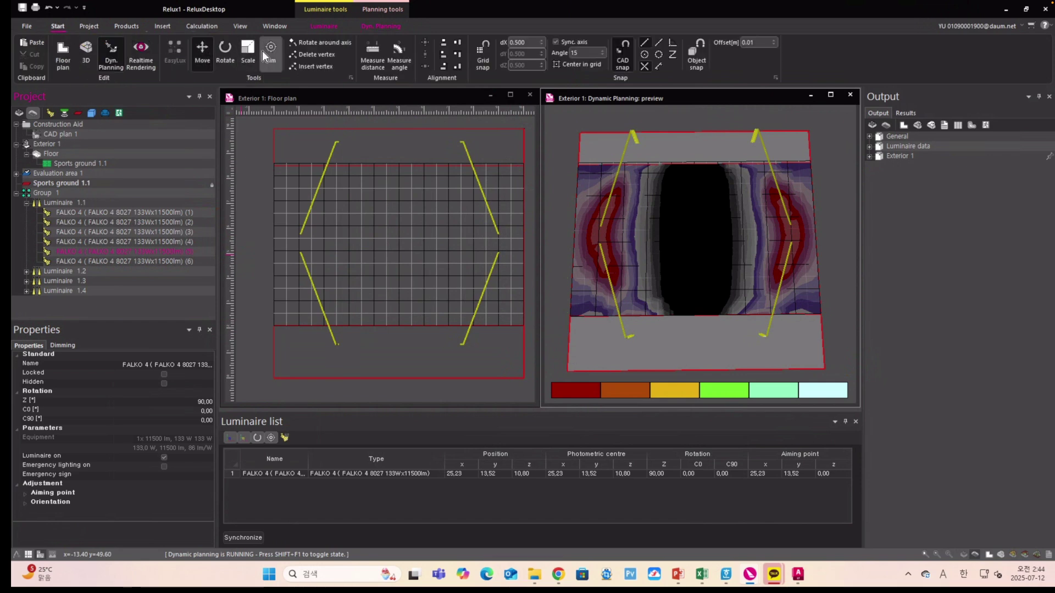
click(272, 48)
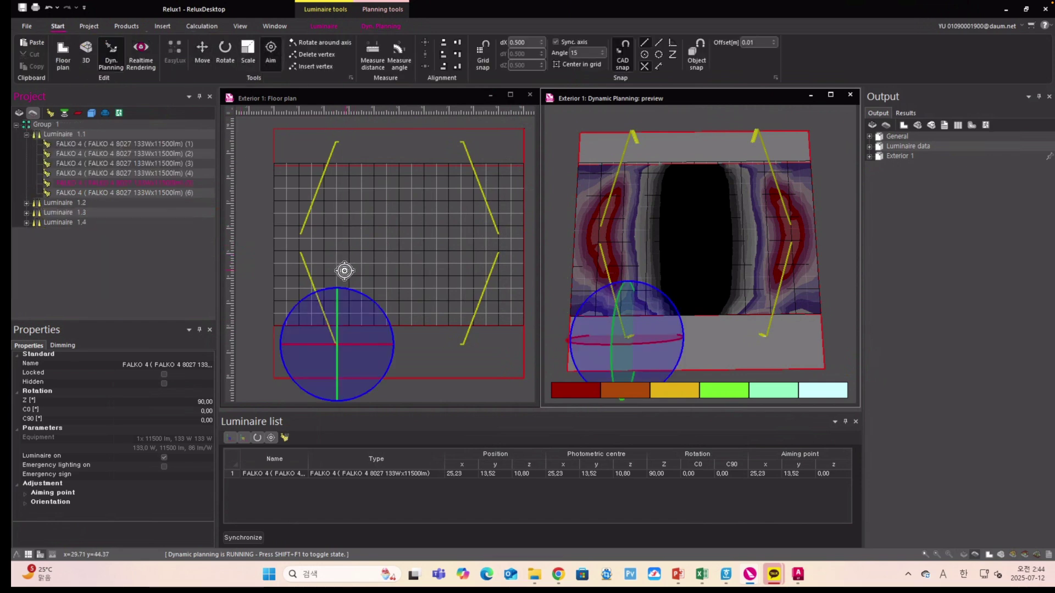
click(340, 300)
scroll(339, 266, up, 5)
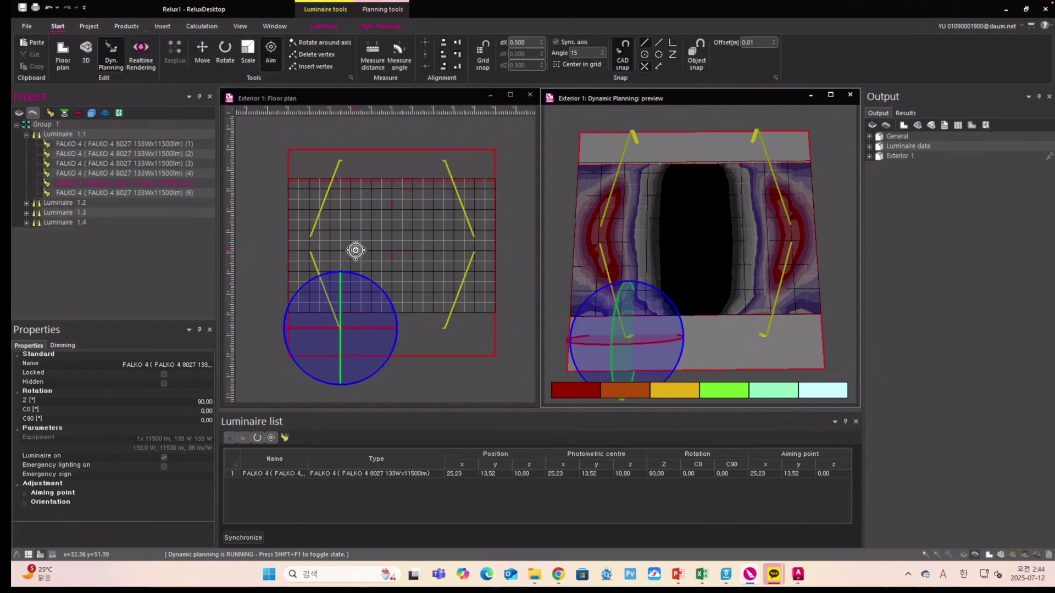
scroll(356, 250, up, 1)
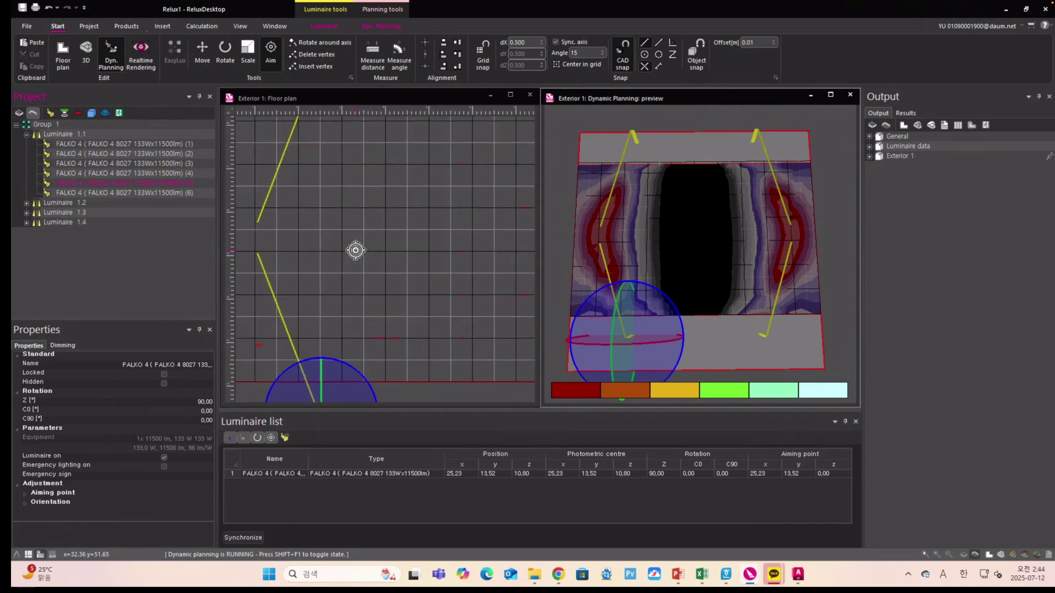
click(320, 252)
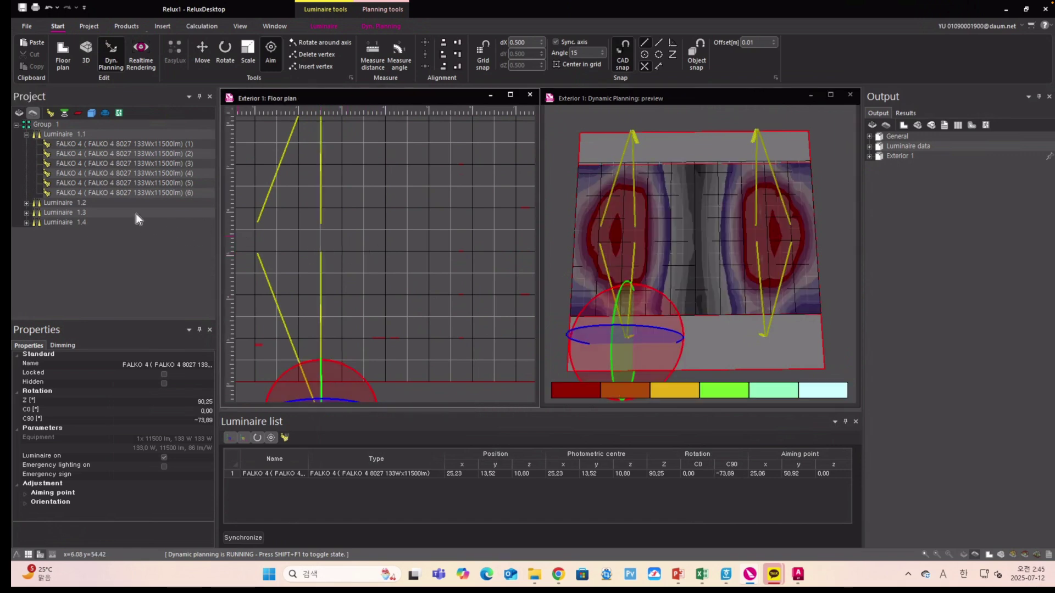
- Aim FALKO 4 floodlight (6) of Luminaire 1.1 at about X 39.20 m, Y 50.64 m in the floor plan
click(187, 191)
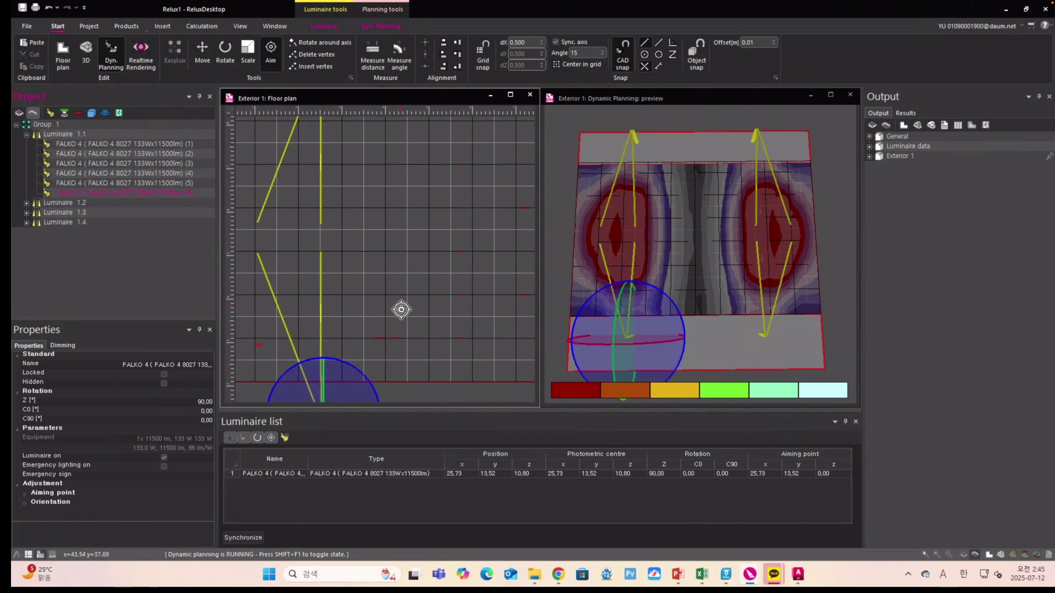
scroll(393, 277, down, 3)
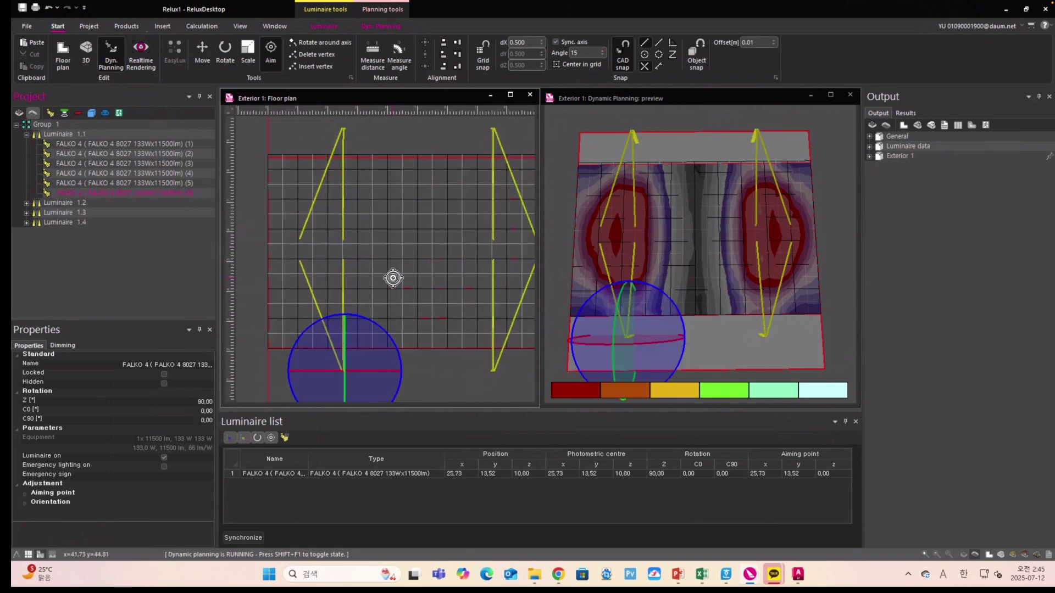
scroll(393, 278, down, 1)
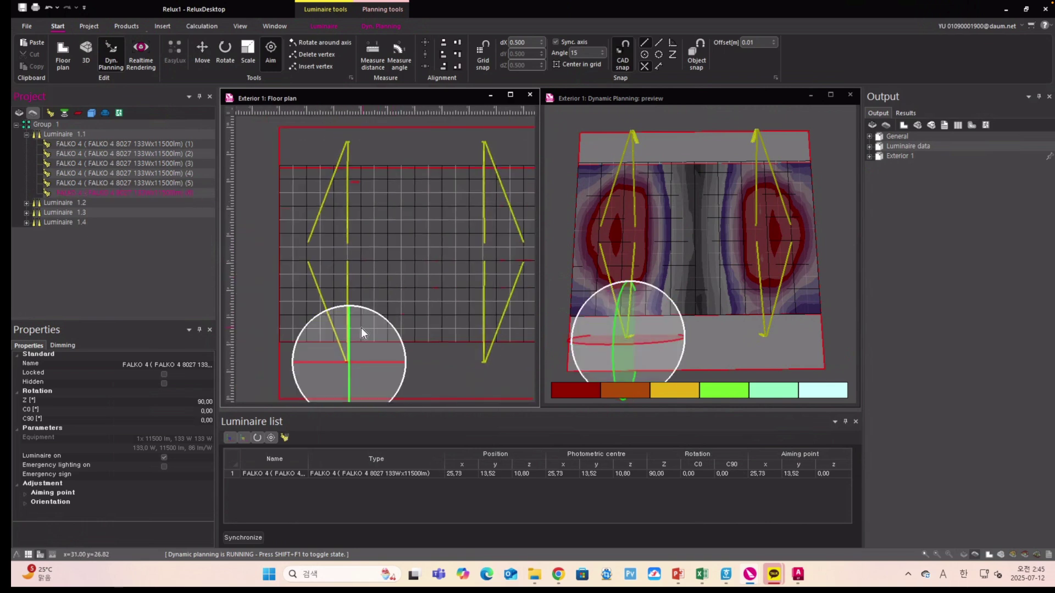
click(386, 261)
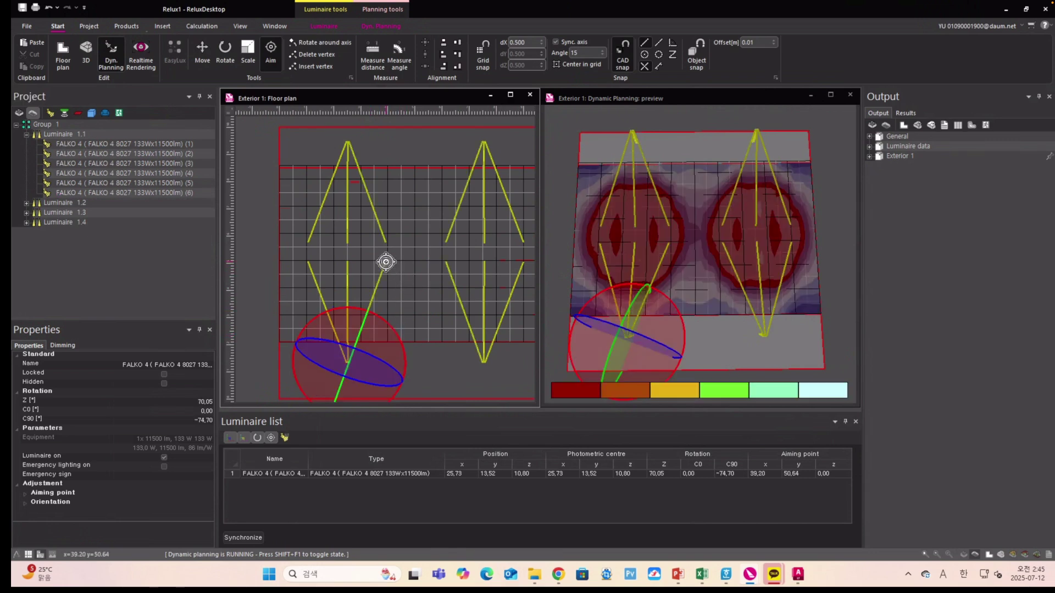
- Aim FALKO 4 floodlight (1) of Luminaire 1.1 near the field corner, adjusting the aiming point to about X 4.56 m, Y 31.13 m
scroll(389, 264, down, 2)
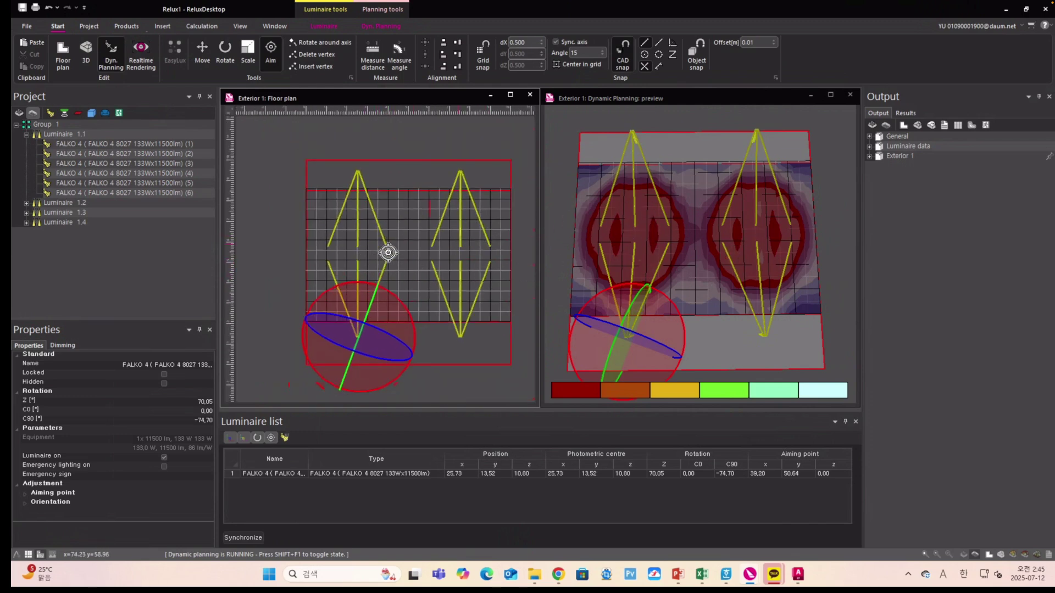
scroll(341, 298, up, 3)
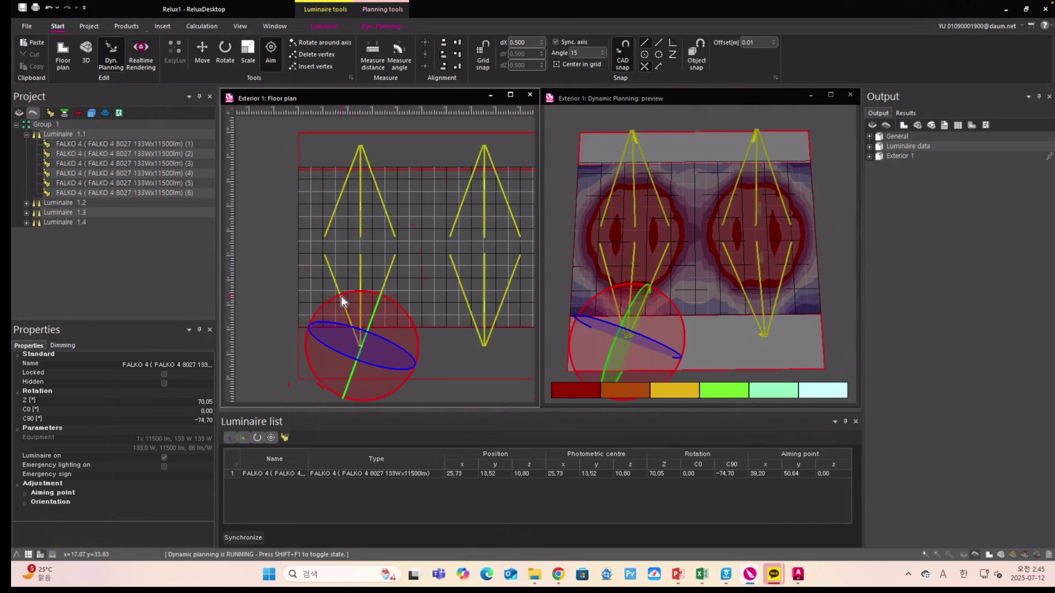
click(149, 144)
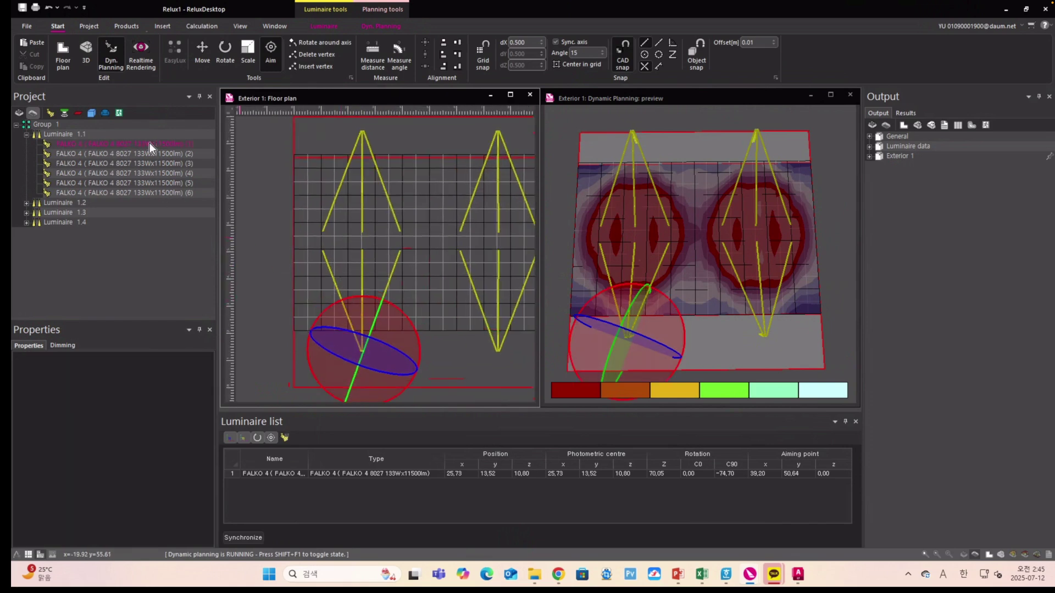
click(307, 314)
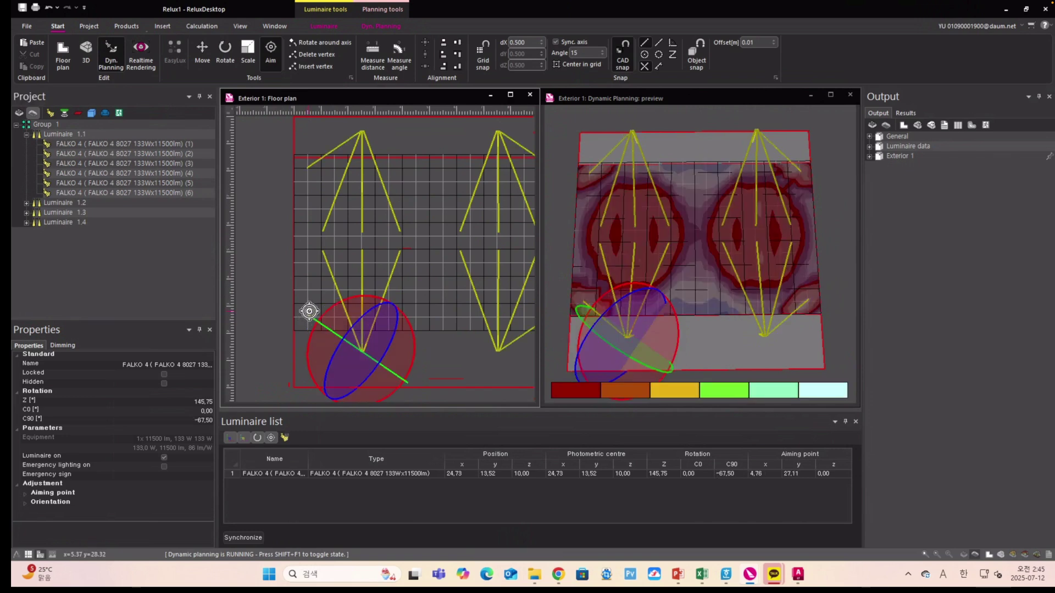
click(310, 308)
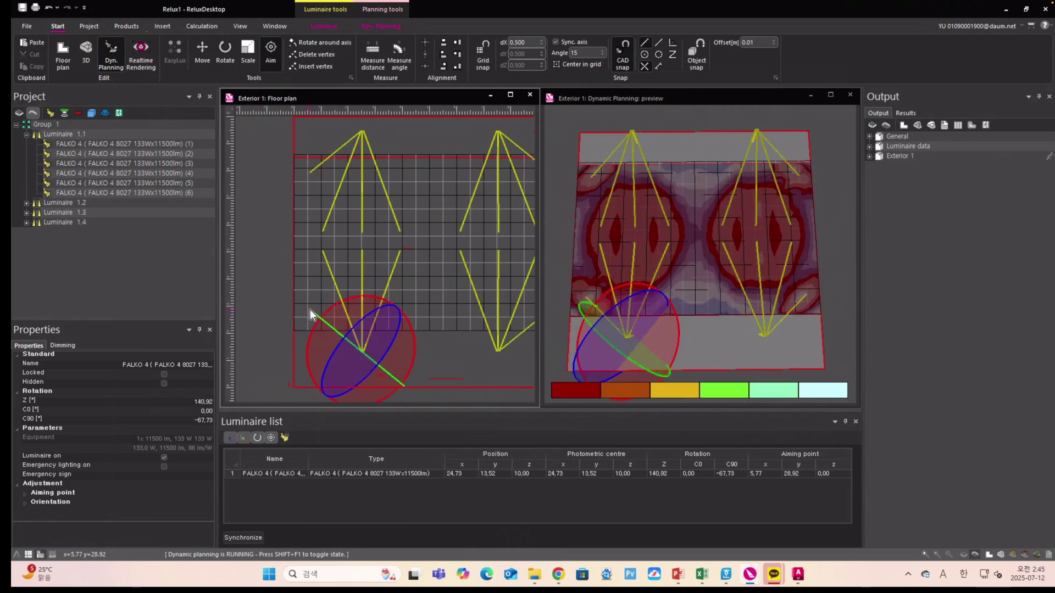
click(306, 307)
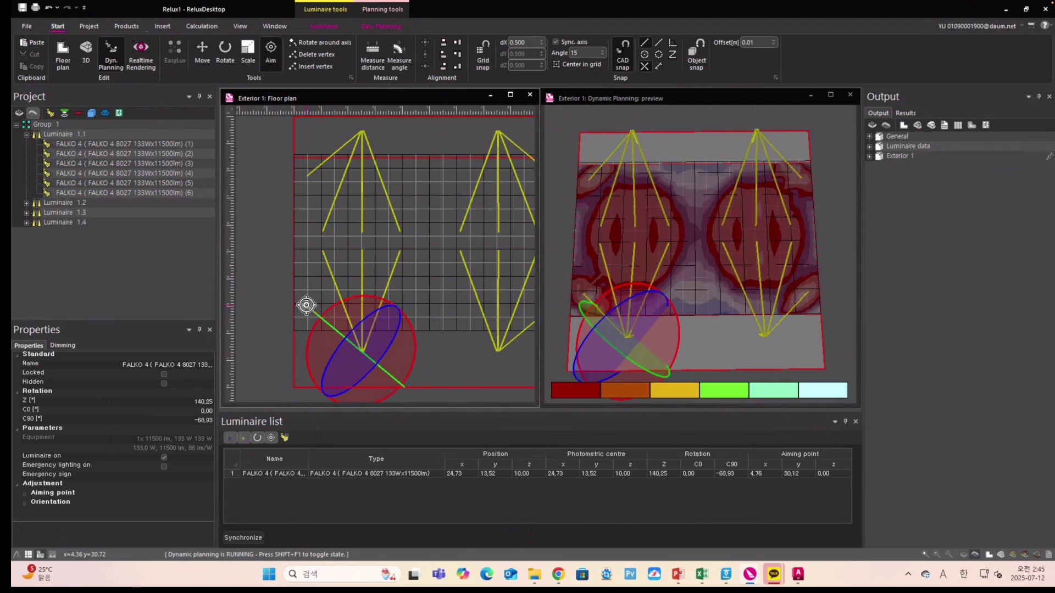
click(307, 304)
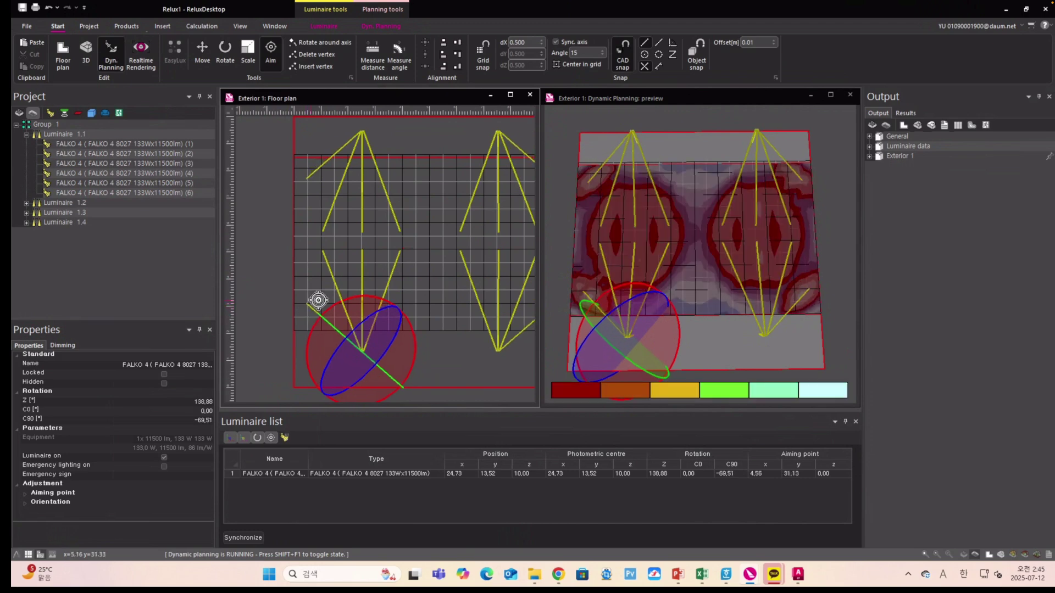
- Re-aim floodlight (5) of Luminaire 1.1 at about X 4.56 m, Y 45.38 m, and aim floodlight (3) at about X 39.89 m, Y 31.13 m
click(180, 182)
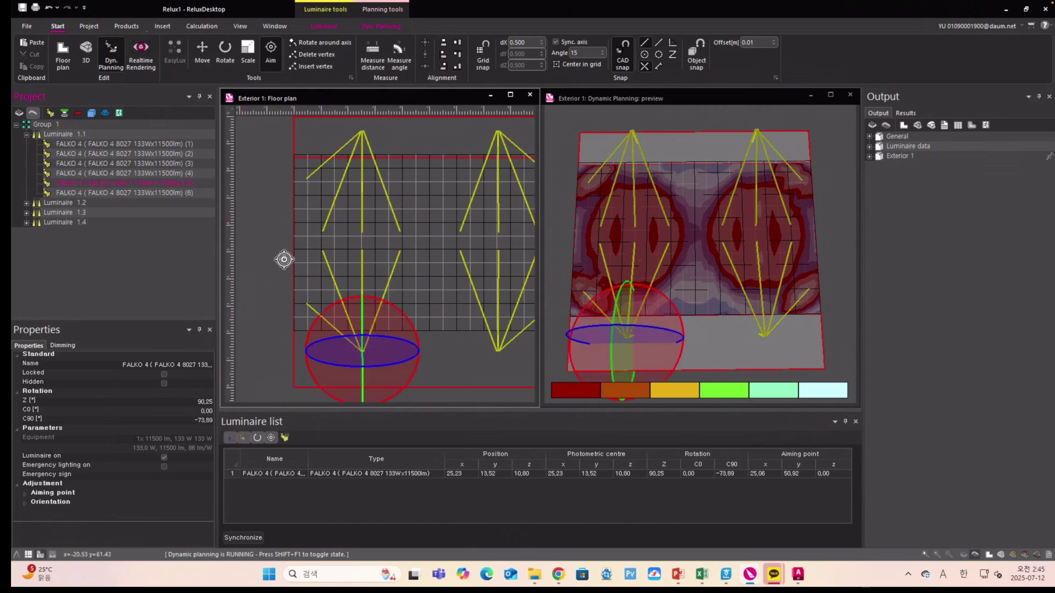
click(307, 266)
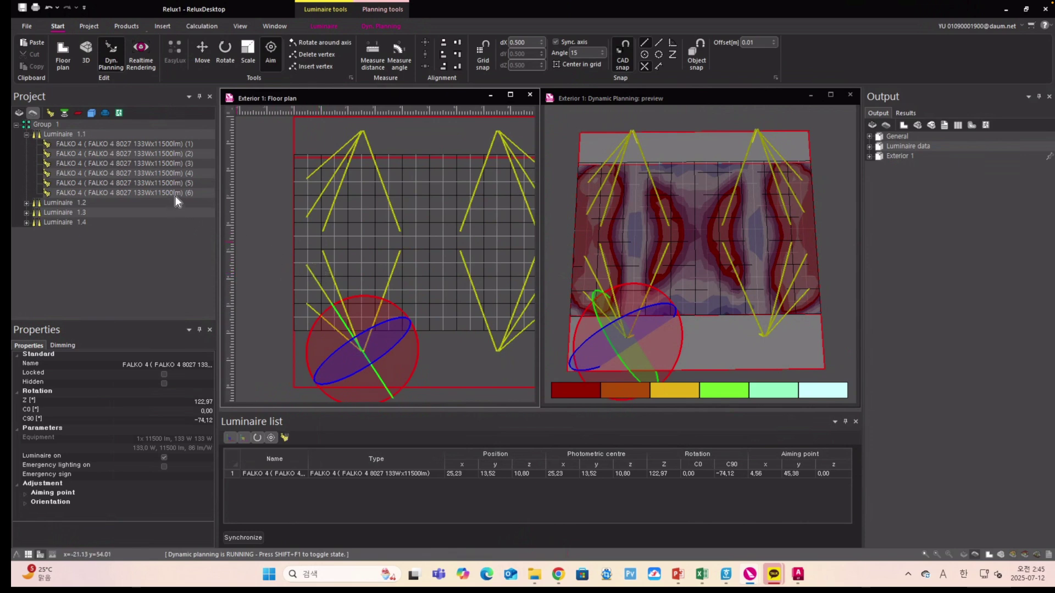
click(189, 165)
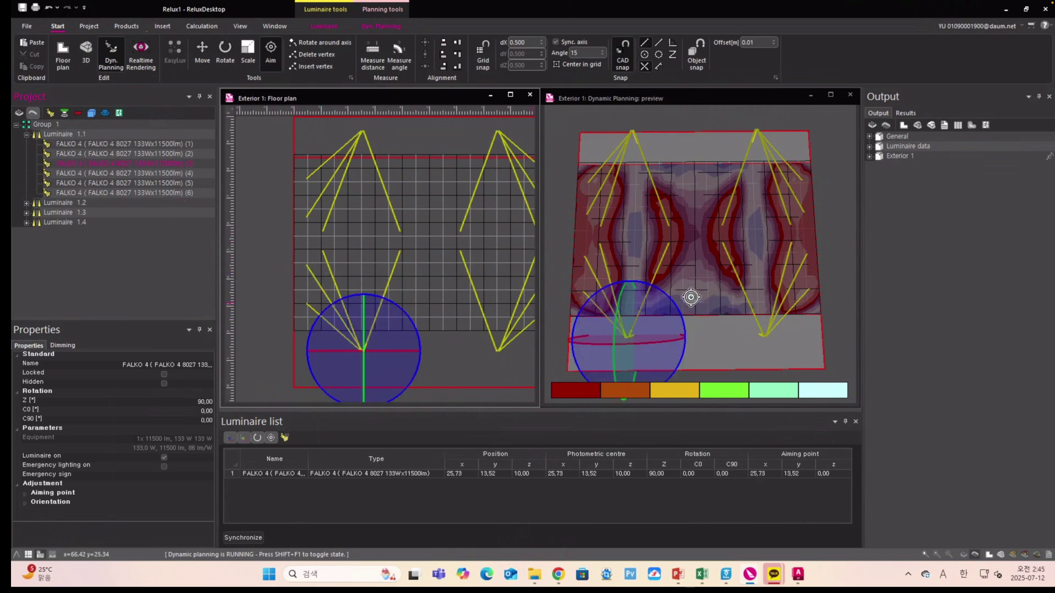
click(403, 304)
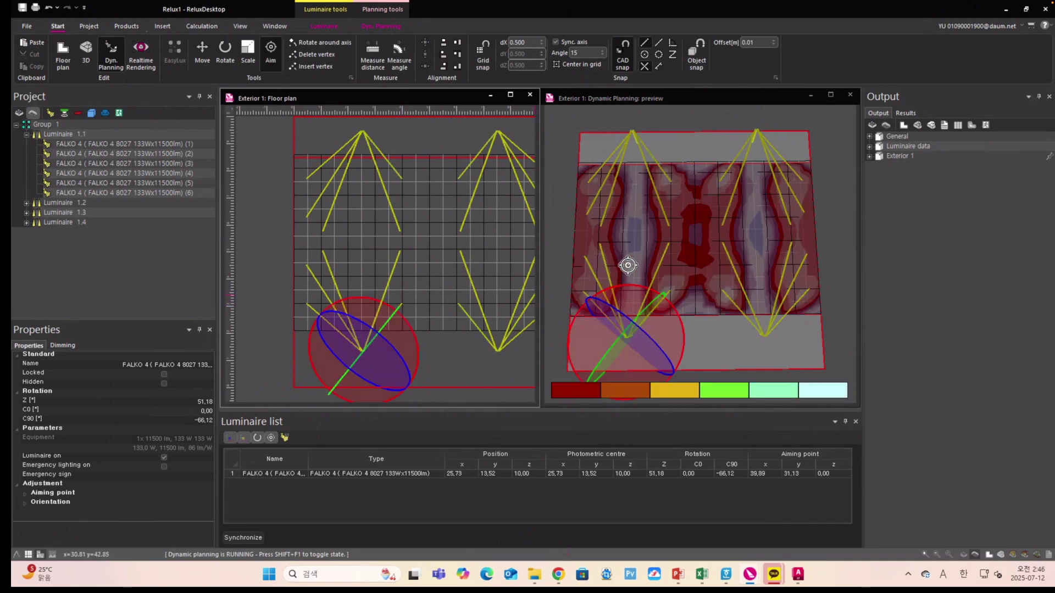
- Re-aim FALKO 4 floodlight (6) of Luminaire 1.1 at about X 40.29 m, Y 49.99 m
click(188, 193)
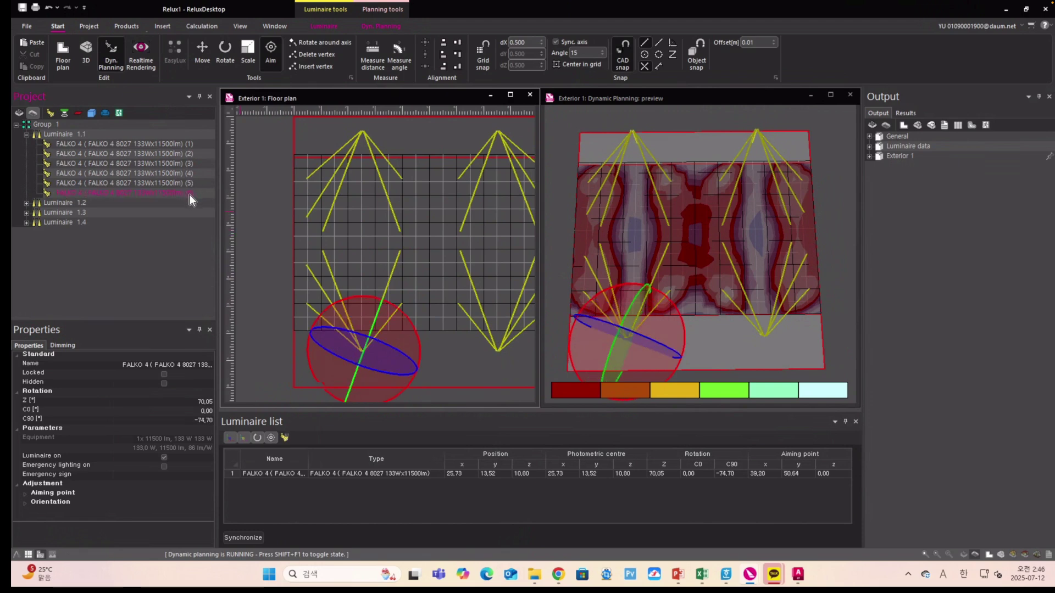
click(404, 253)
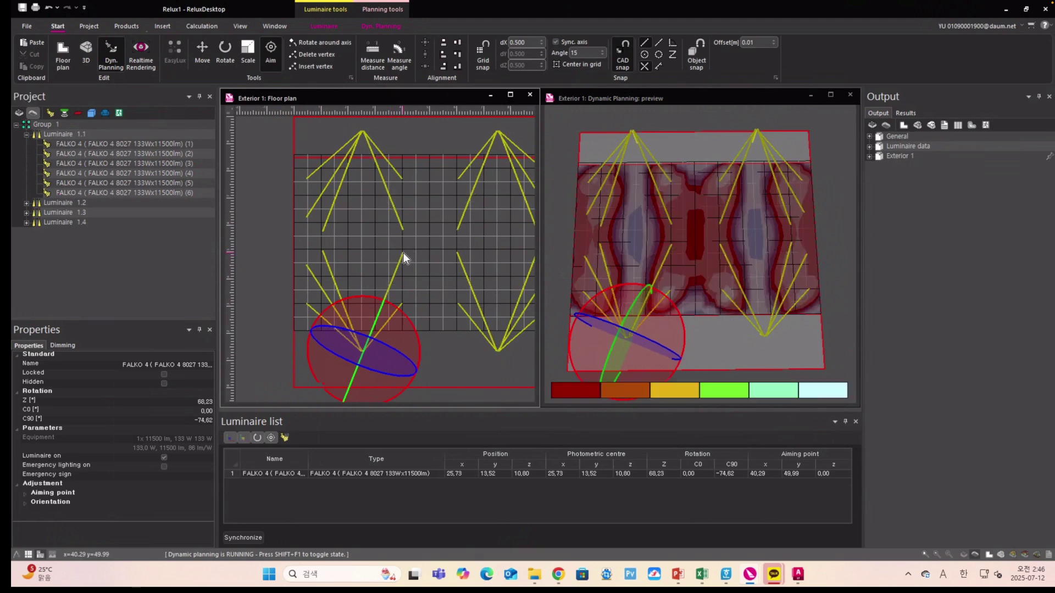
- Re-aim FALKO 4 floodlight (5) of Luminaire 1.1 straight across the field at about X 25.44 m, Y 51.20 m
click(182, 182)
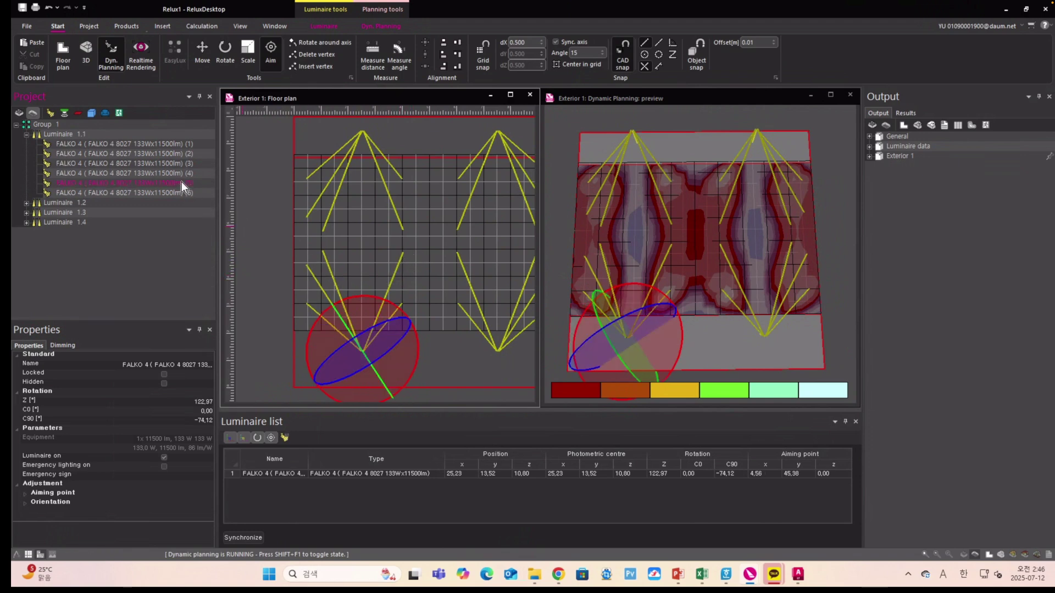
click(362, 264)
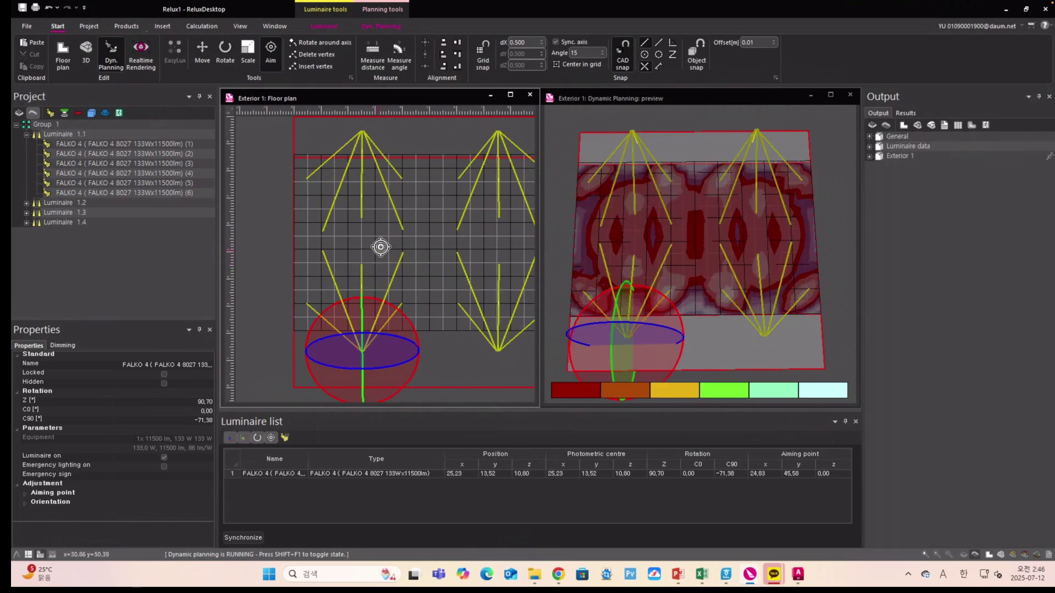
click(363, 249)
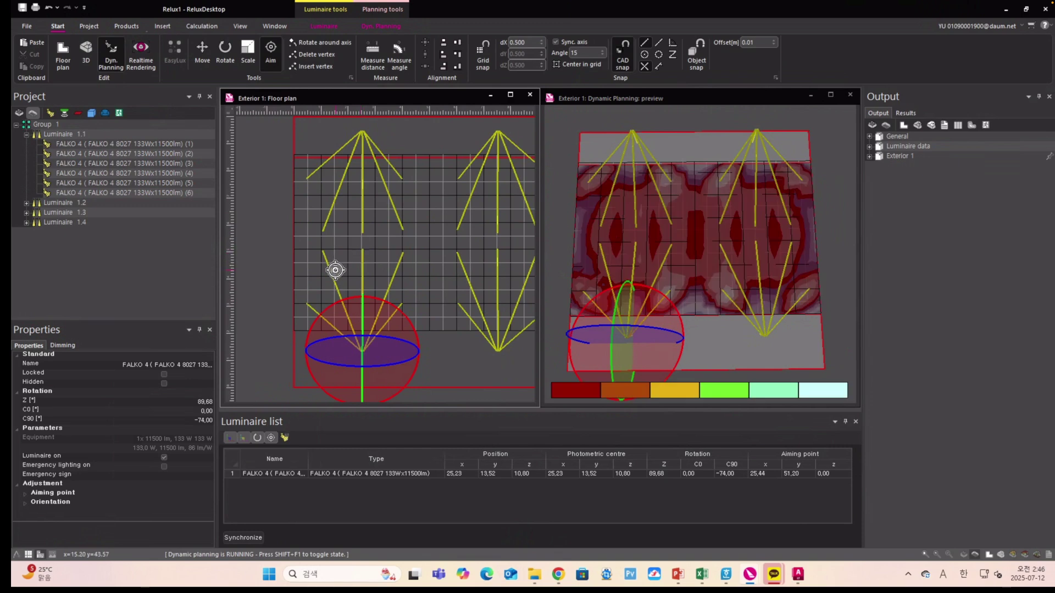
- Re-aim floodlight (4) of Luminaire 1.1 at about X 10.78 m, Y 50.59 m, and aim floodlight (2) at about X 4.96 m, Y 48.99 m
click(172, 172)
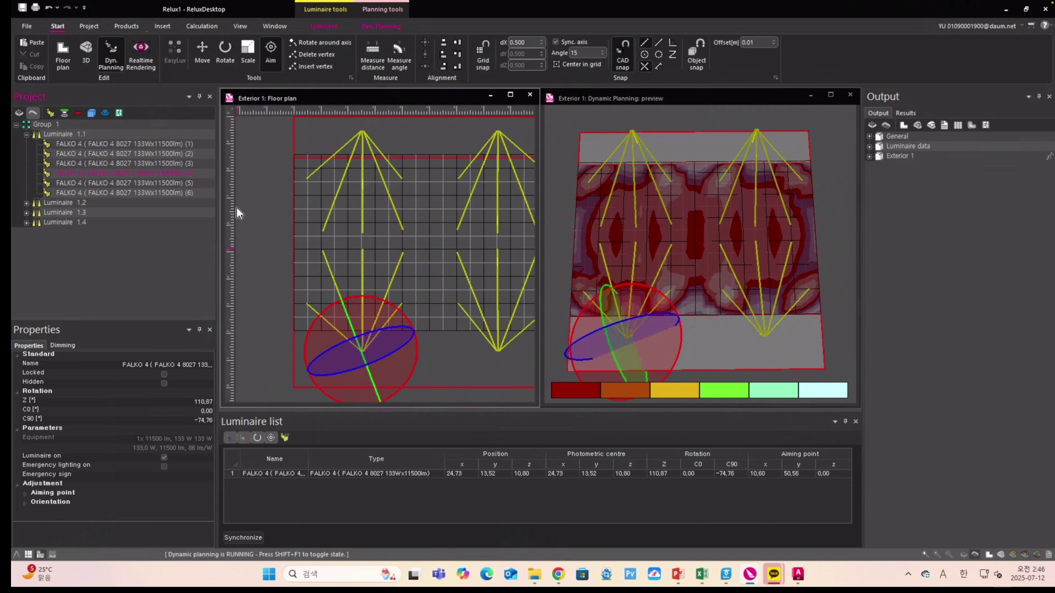
click(321, 258)
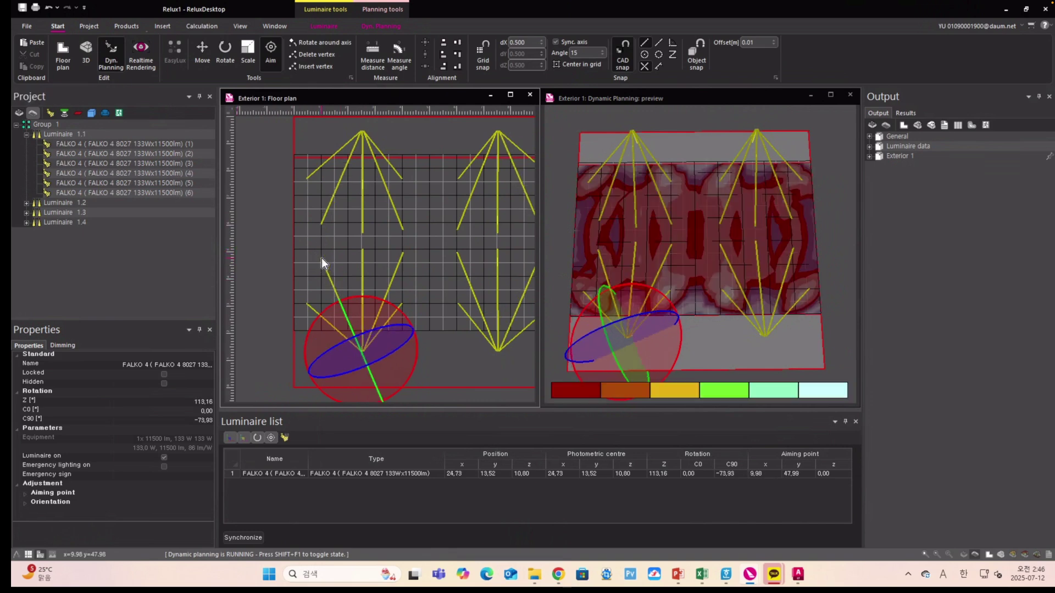
click(323, 252)
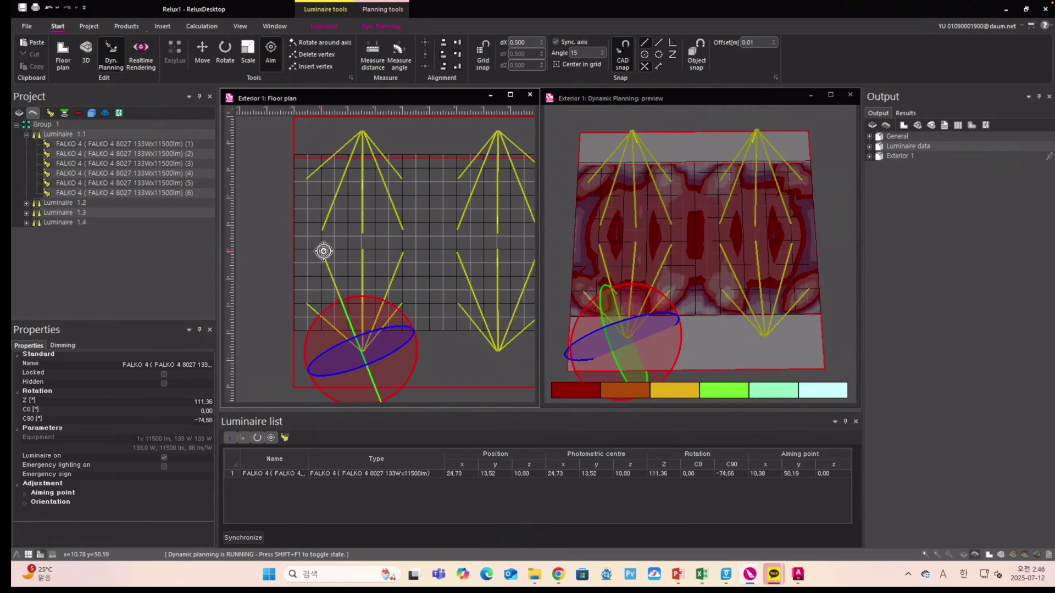
click(324, 250)
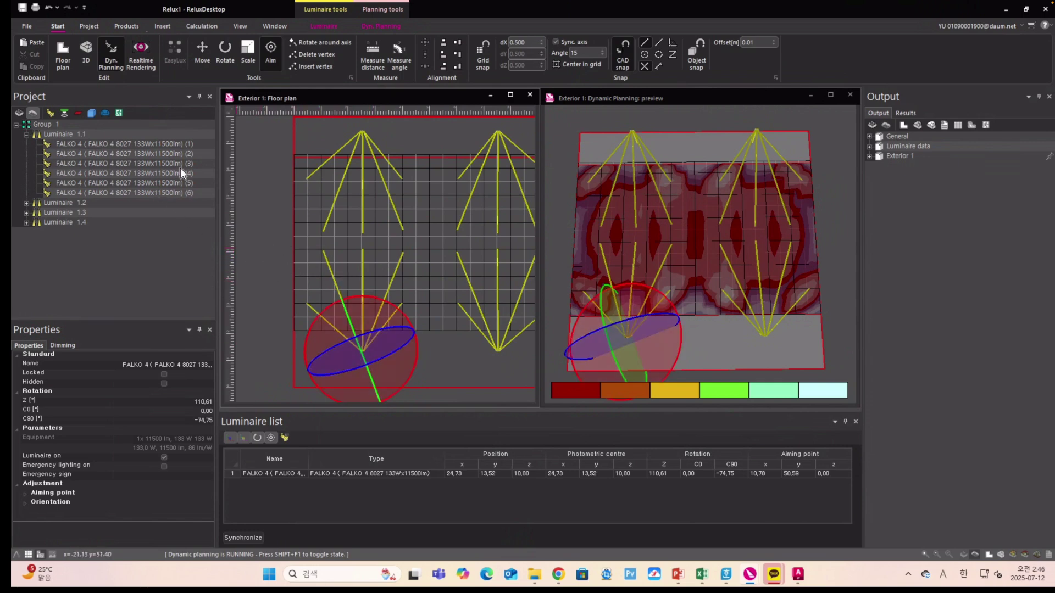
click(178, 154)
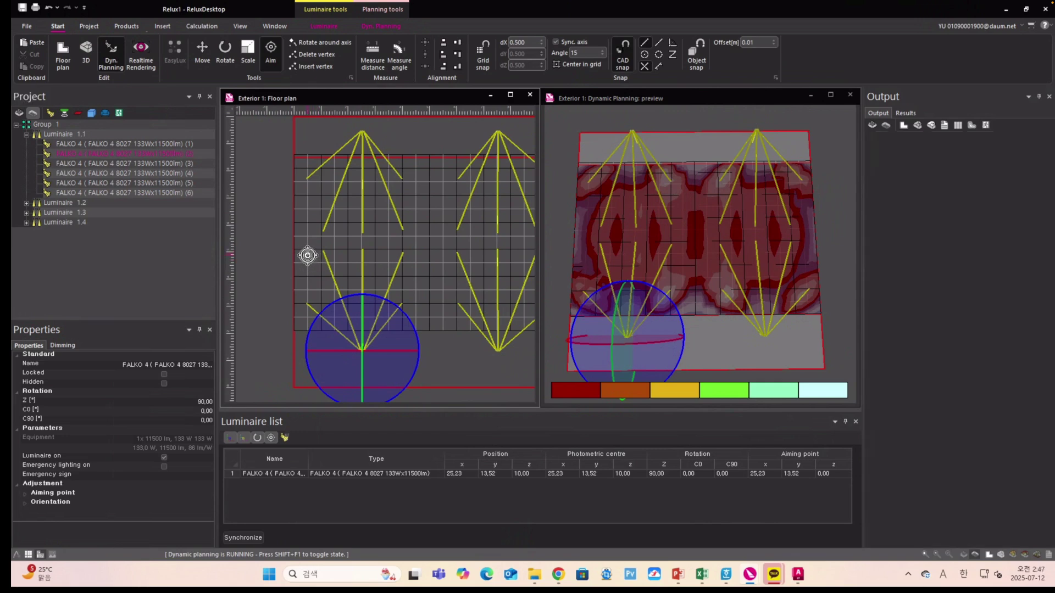
click(308, 255)
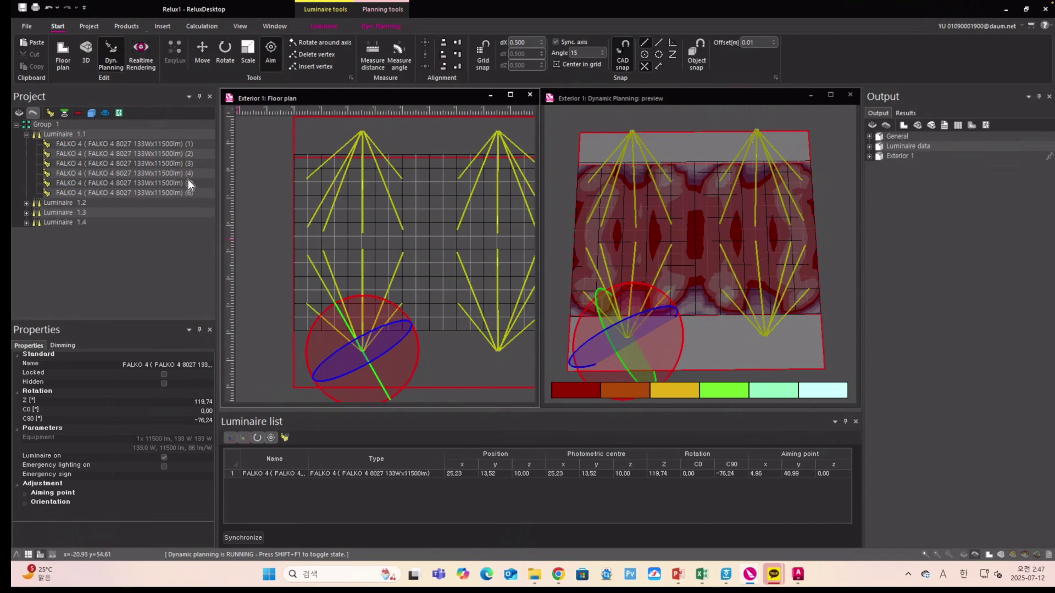
- Re-aim FALKO 4 floodlight (3) of Luminaire 1.1 at about X 42.51 m, Y 29.53 m in the floor plan
click(190, 164)
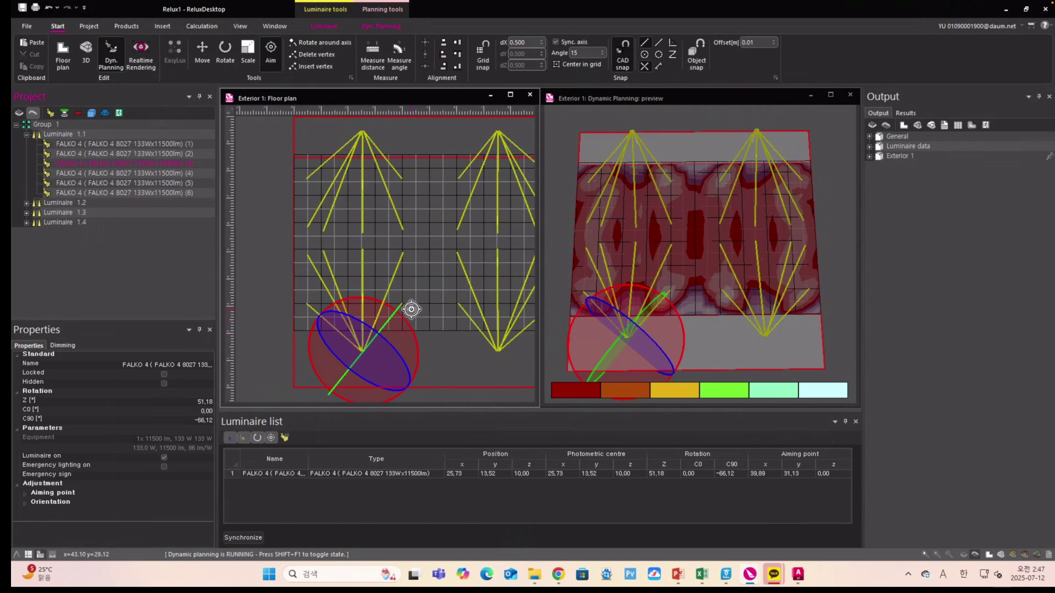
scroll(413, 307, up, 2)
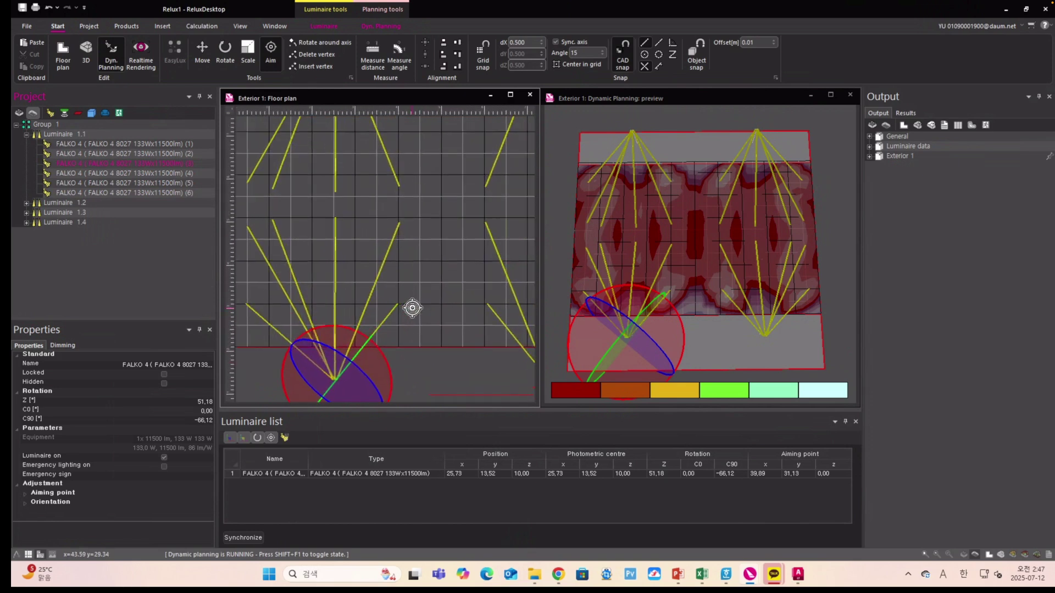
click(400, 315)
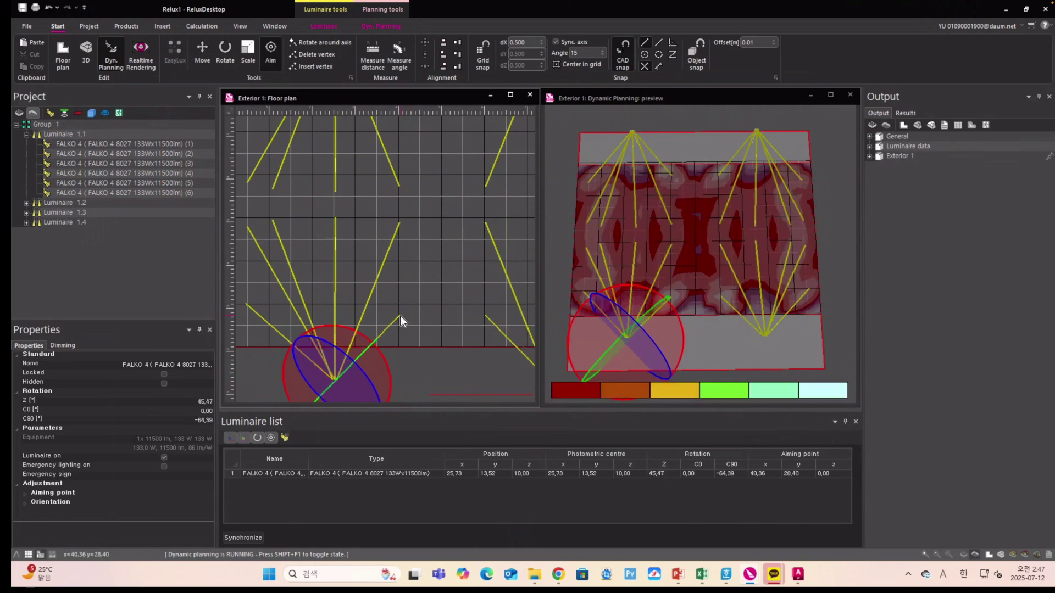
click(403, 315)
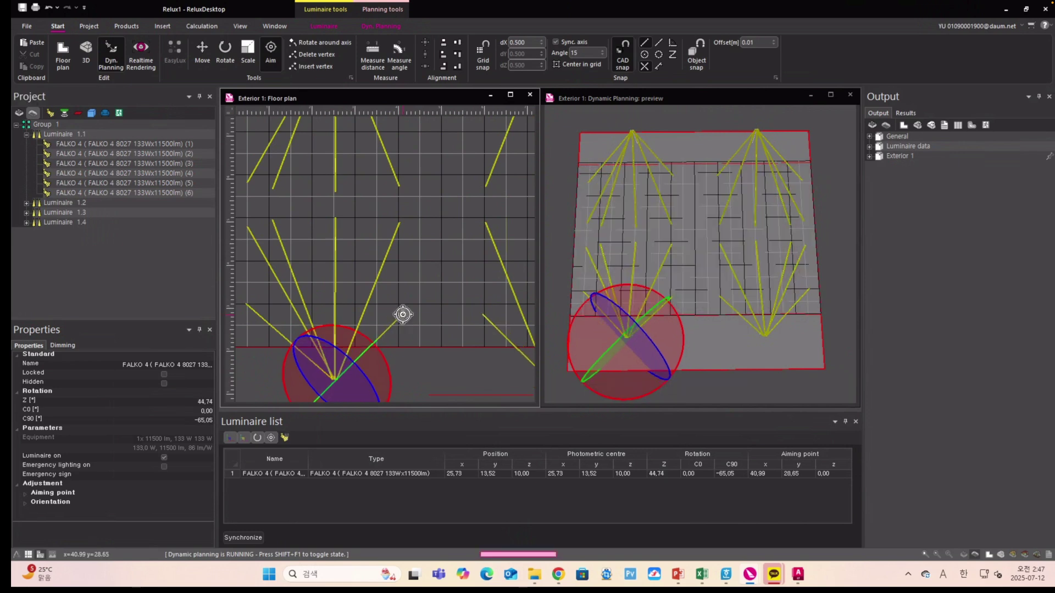
click(407, 319)
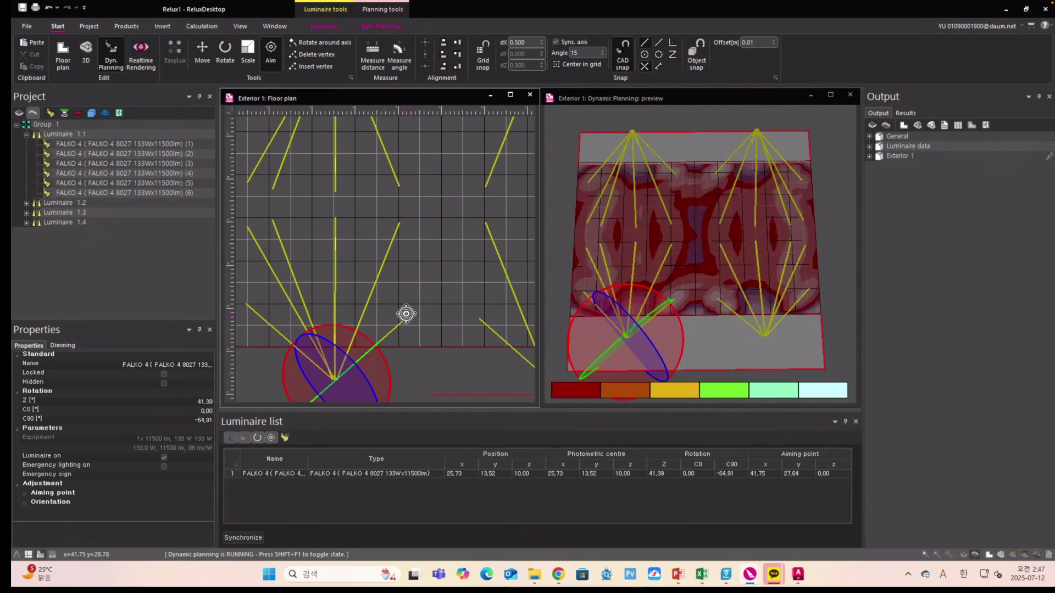
click(406, 313)
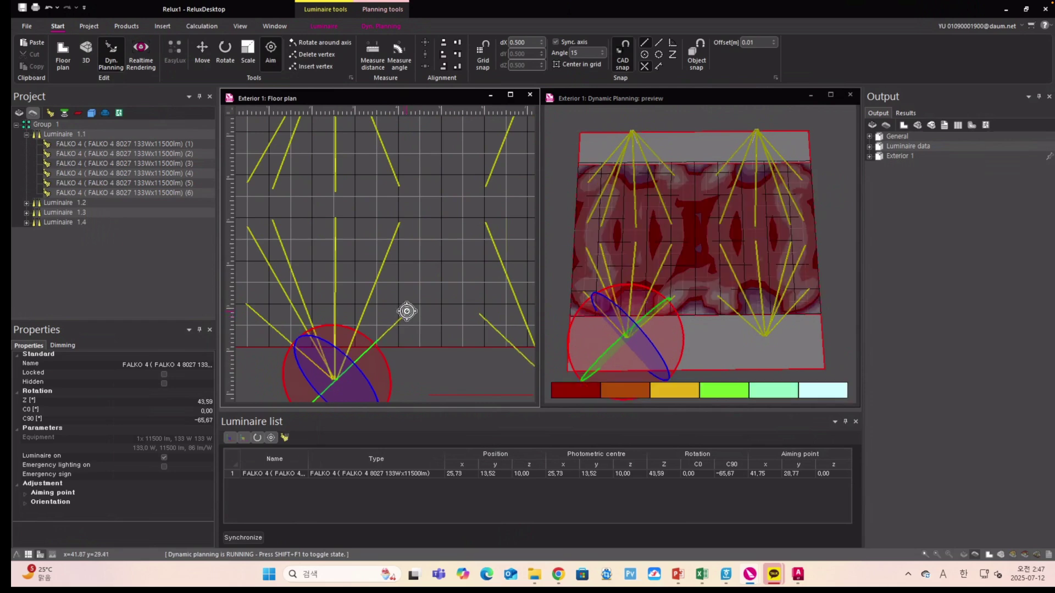
click(406, 311)
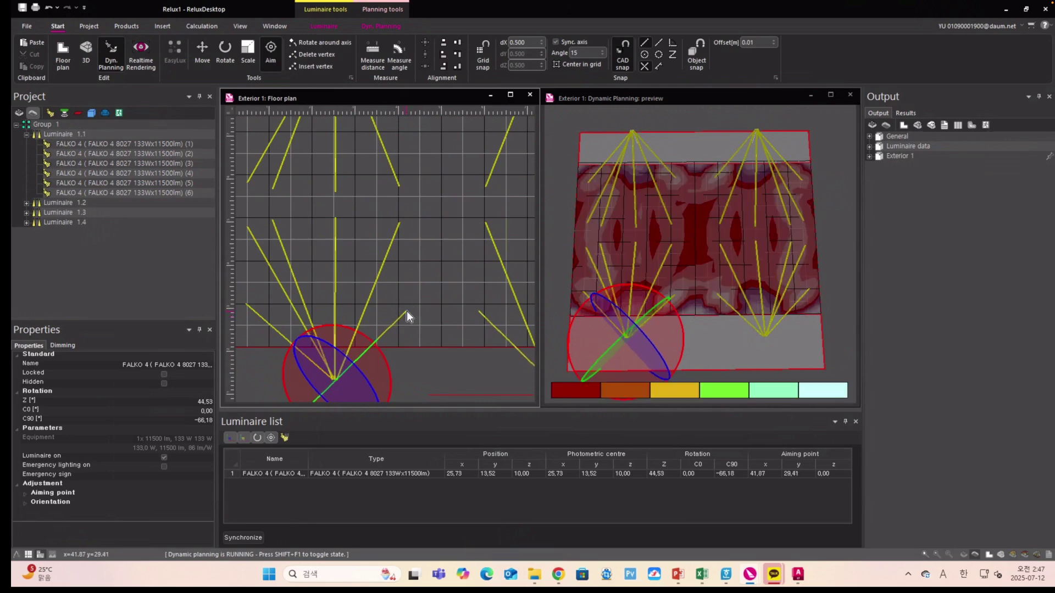
click(410, 311)
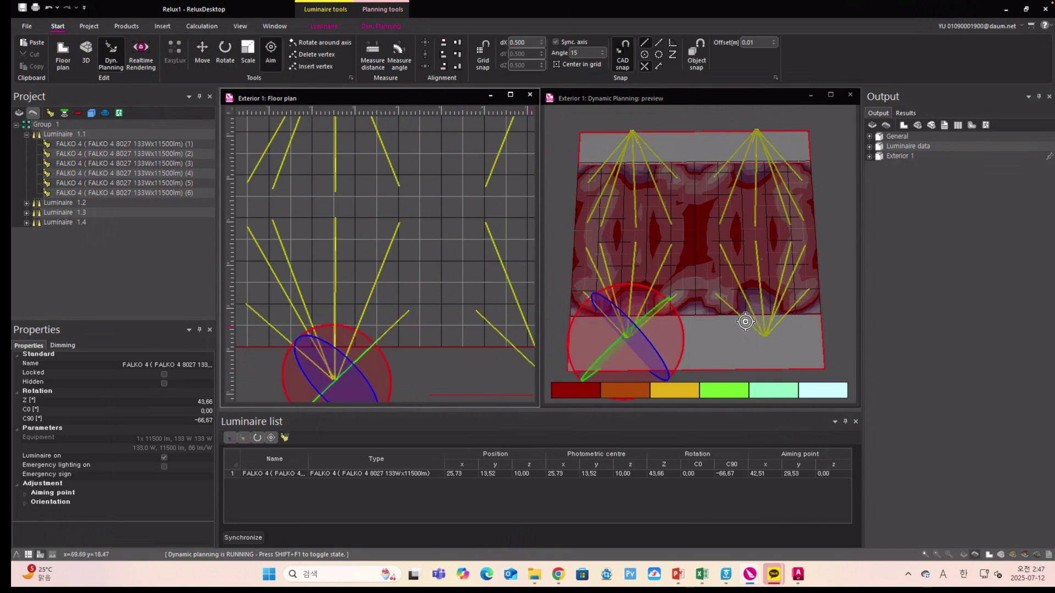
- Switch the dynamic planning preview from pseudo colours to the luminance display
scroll(690, 271, down, 3)
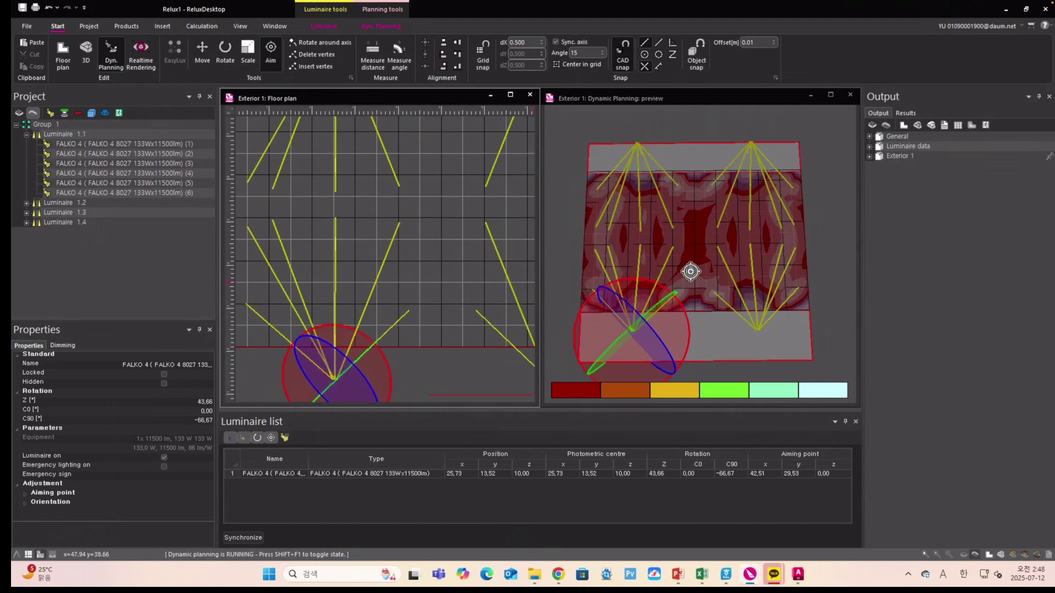
scroll(691, 271, up, 2)
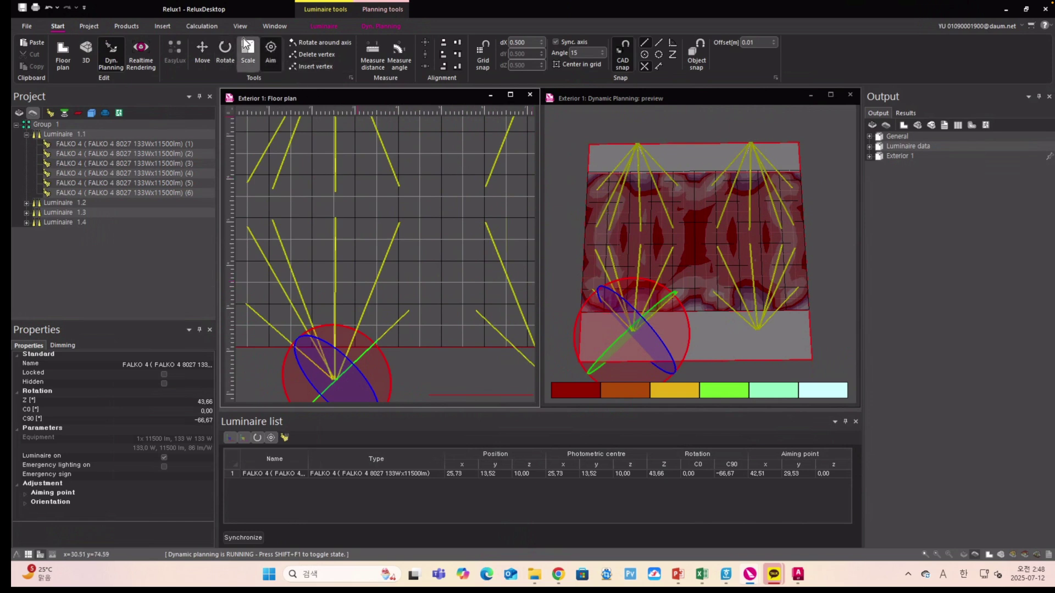
click(382, 30)
click(63, 53)
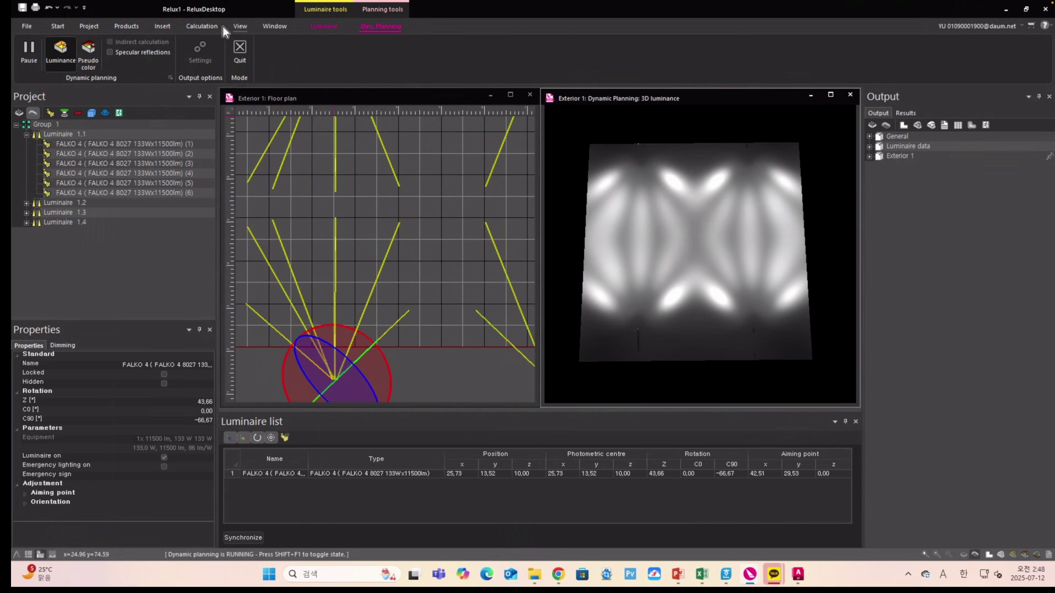
- Calculate the artificial lighting and review the enlarged result overview of Evaluation area 1
click(202, 27)
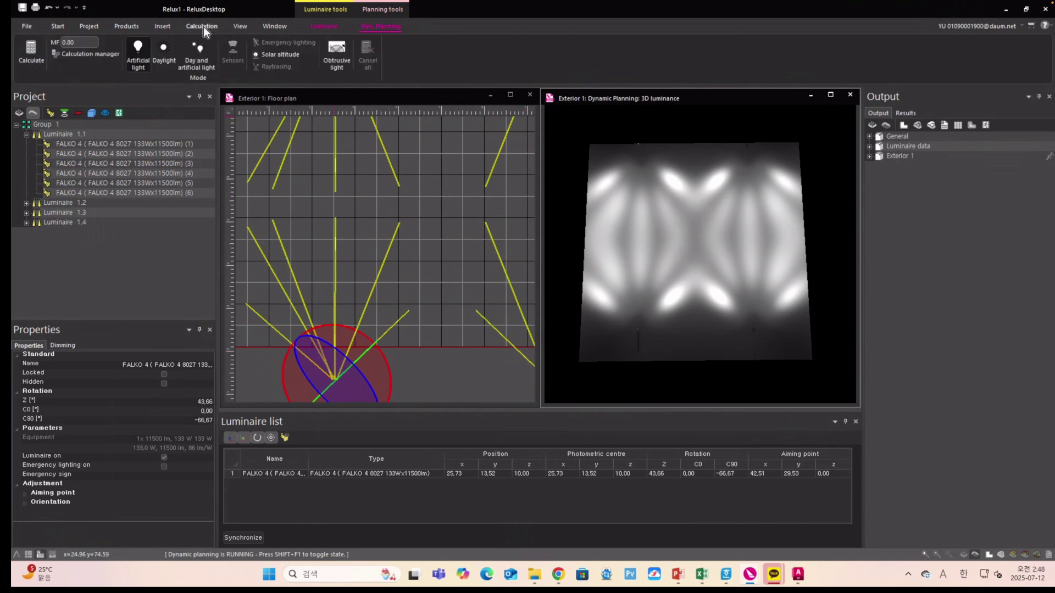
click(32, 55)
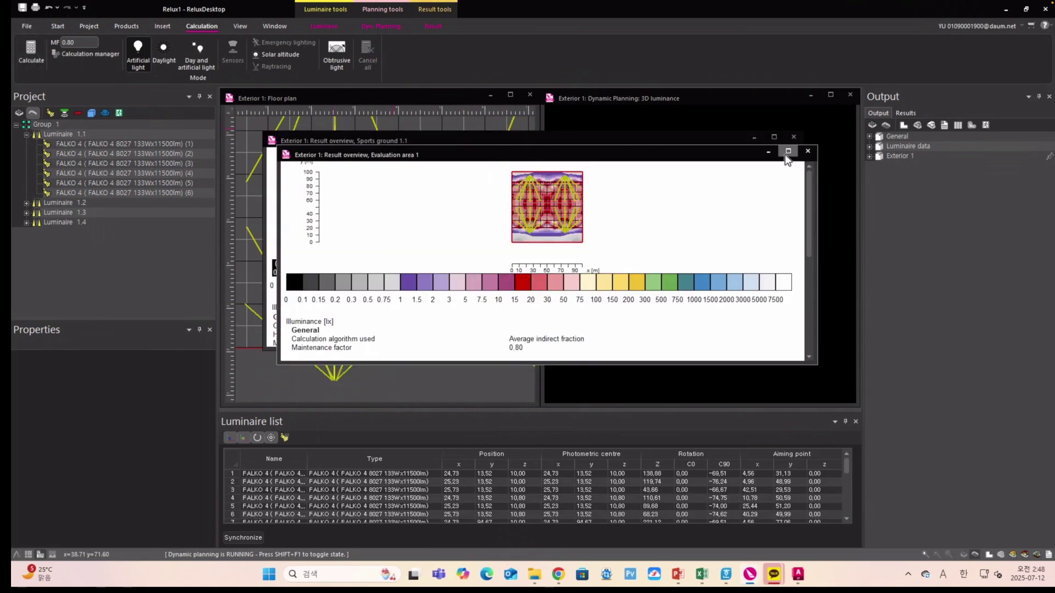
click(788, 152)
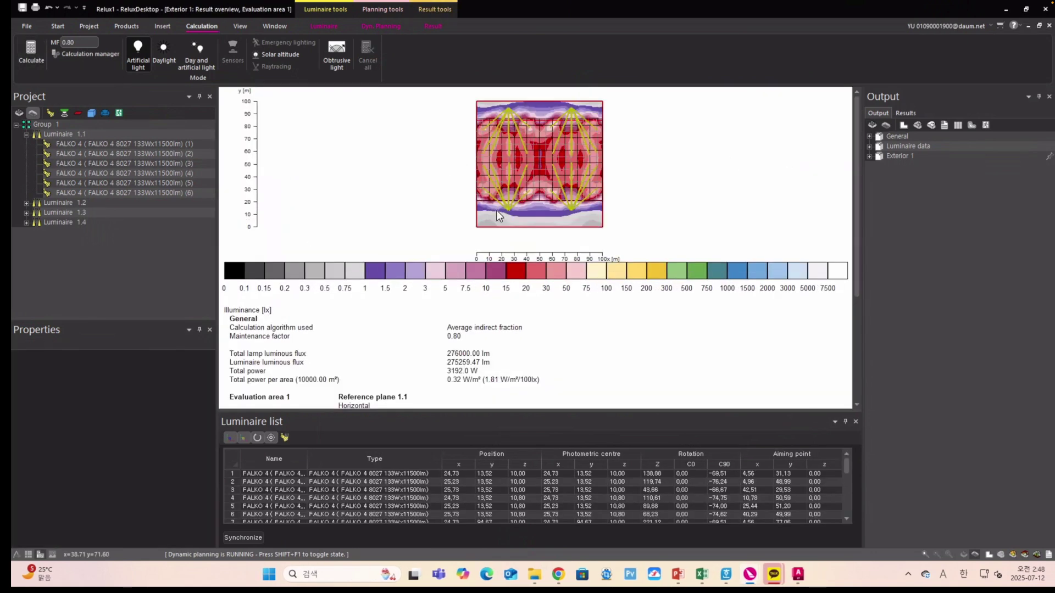
drag(855, 247, 859, 324)
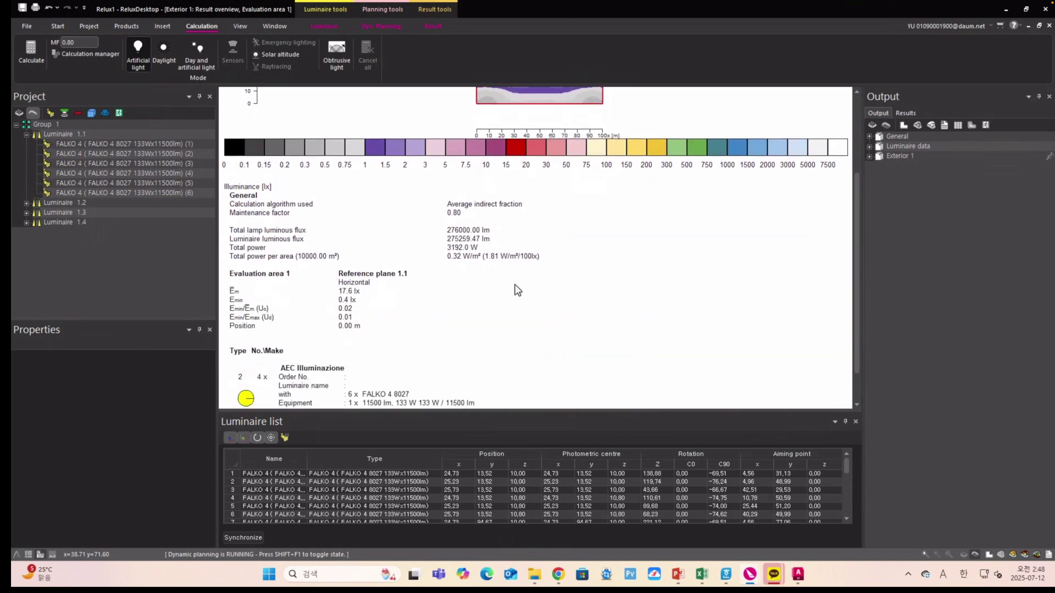
scroll(584, 275, up, 2)
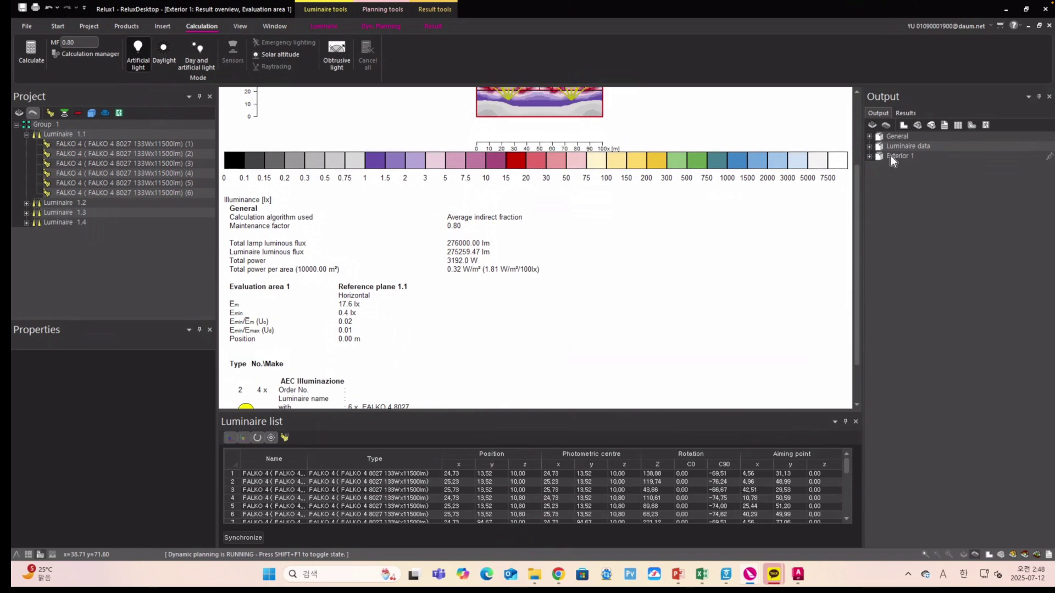
- Open the result overview of Sports ground 1.1 under Exterior 1 and examine its illuminance and uniformity values
click(870, 147)
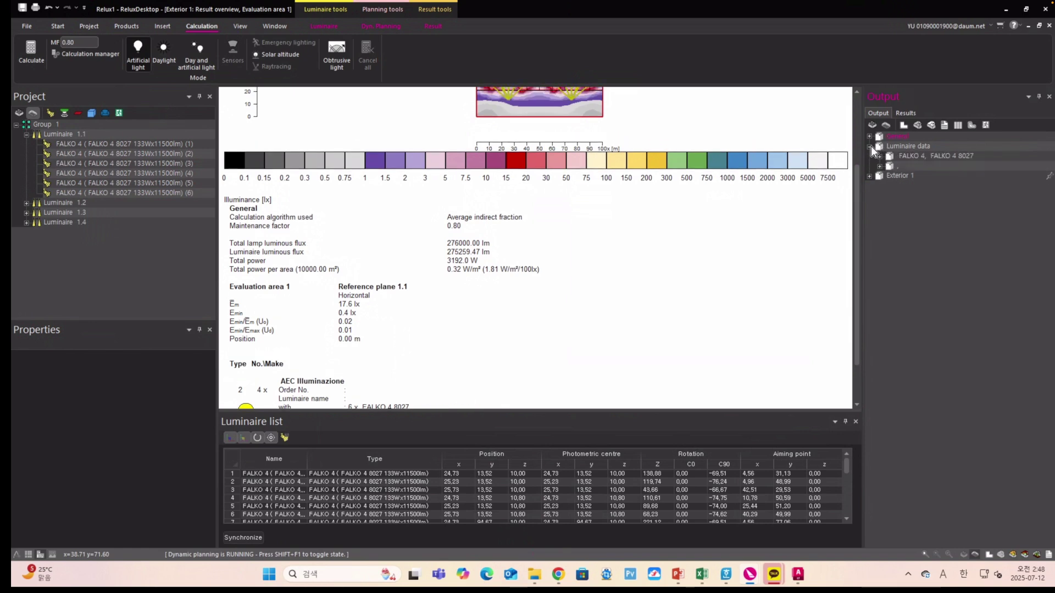
click(870, 176)
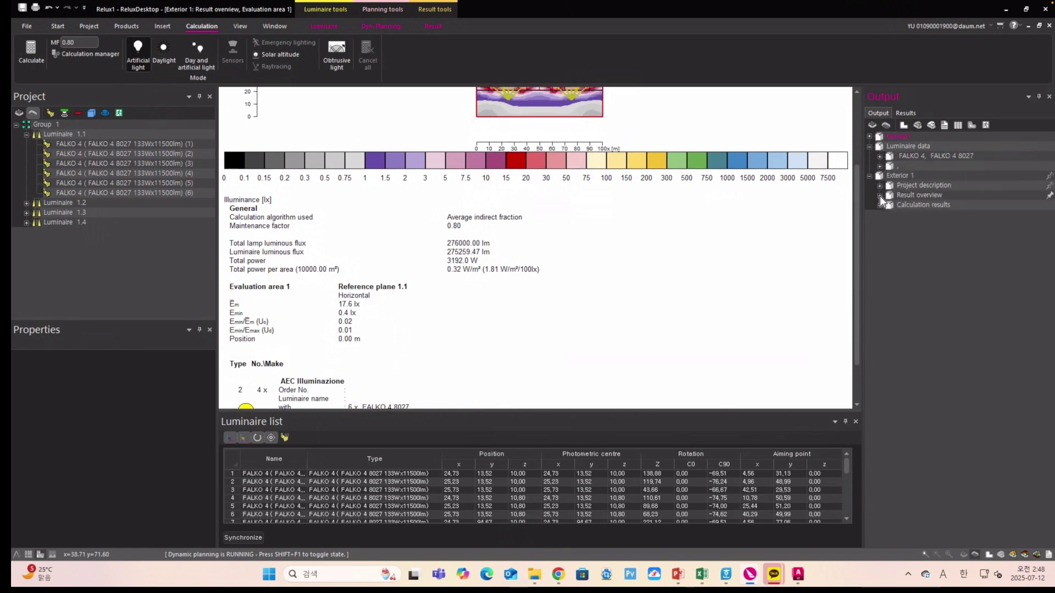
click(880, 195)
click(900, 206)
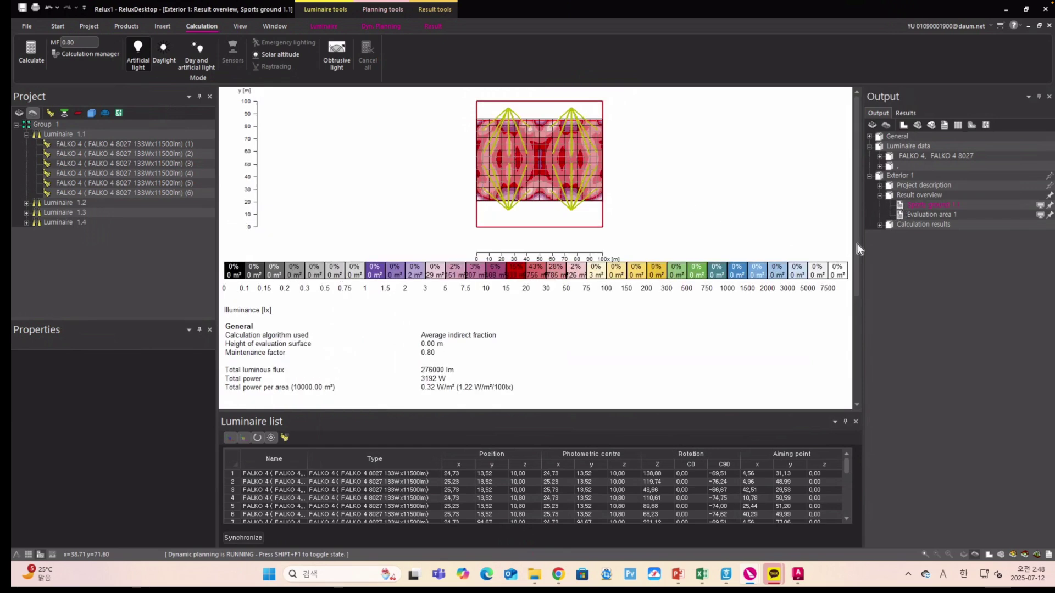
drag(857, 243, 850, 299)
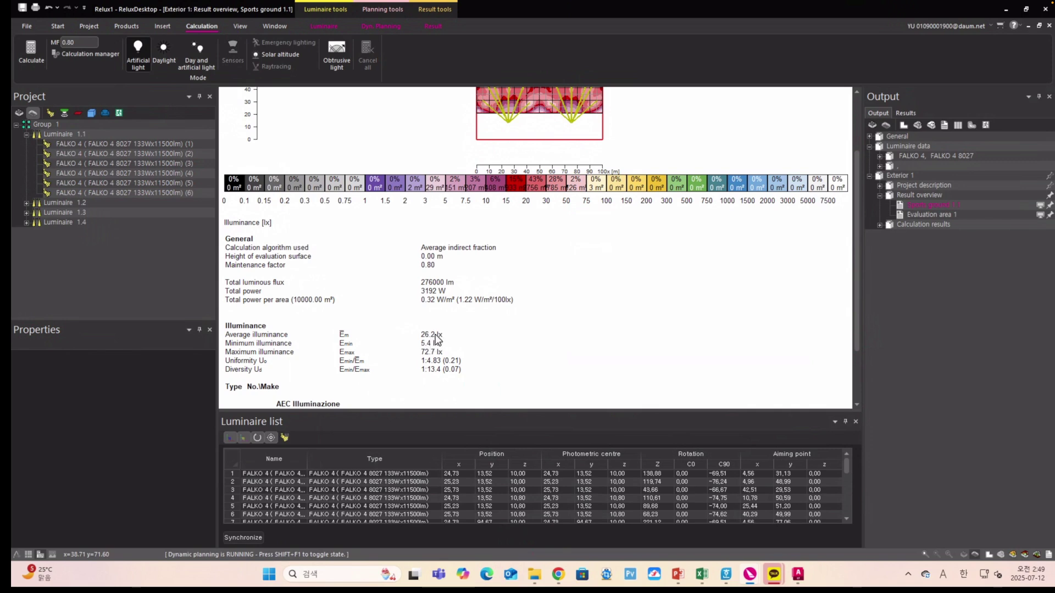
- End dynamic planning and return to the floor plan view
click(55, 29)
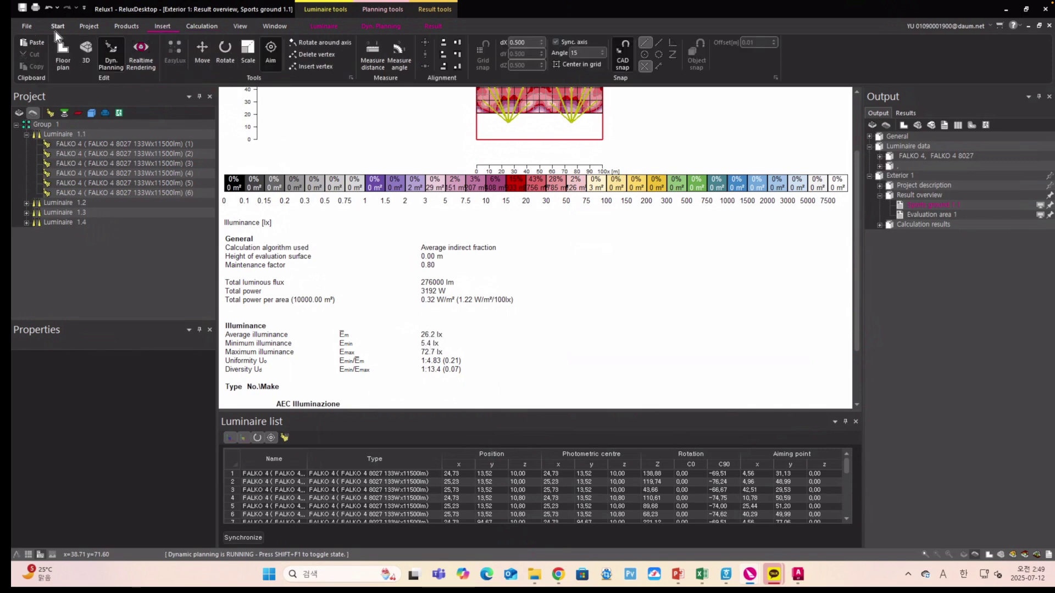
click(110, 55)
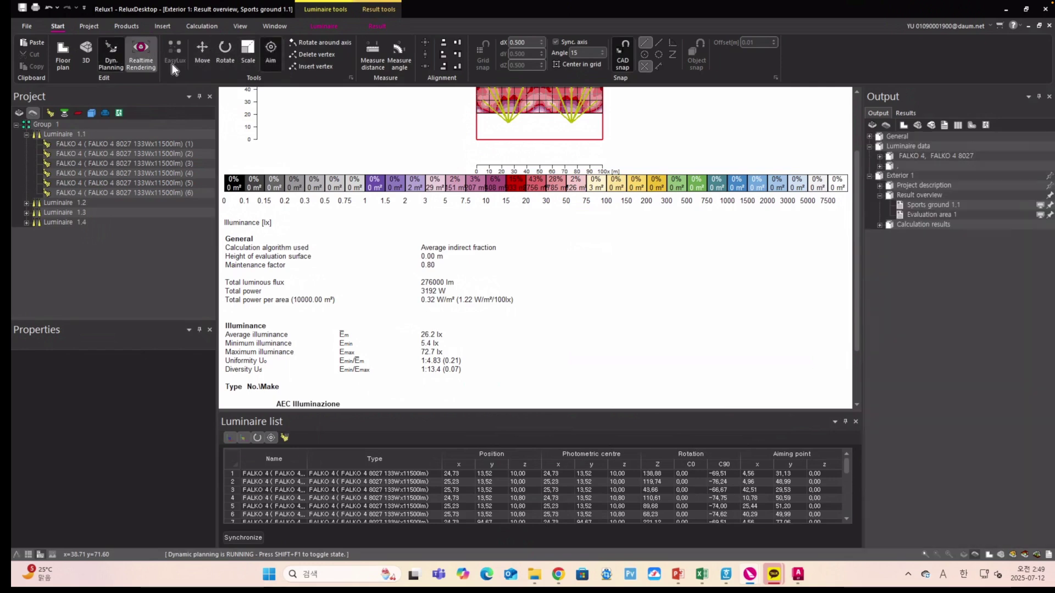
click(992, 555)
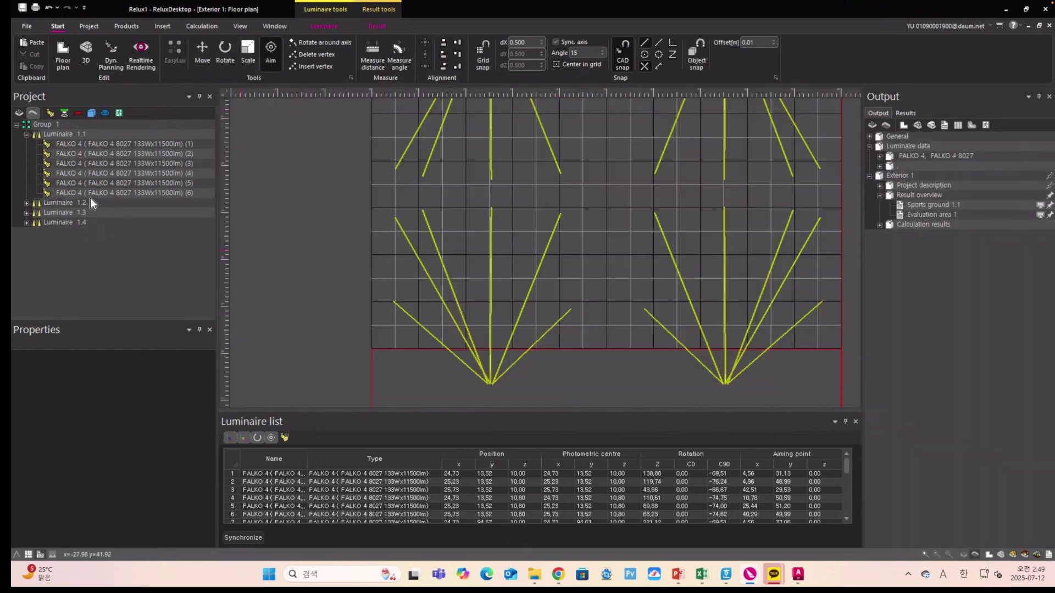
- Set the type of the sports ground surface under Floor to Football field
click(199, 54)
click(87, 164)
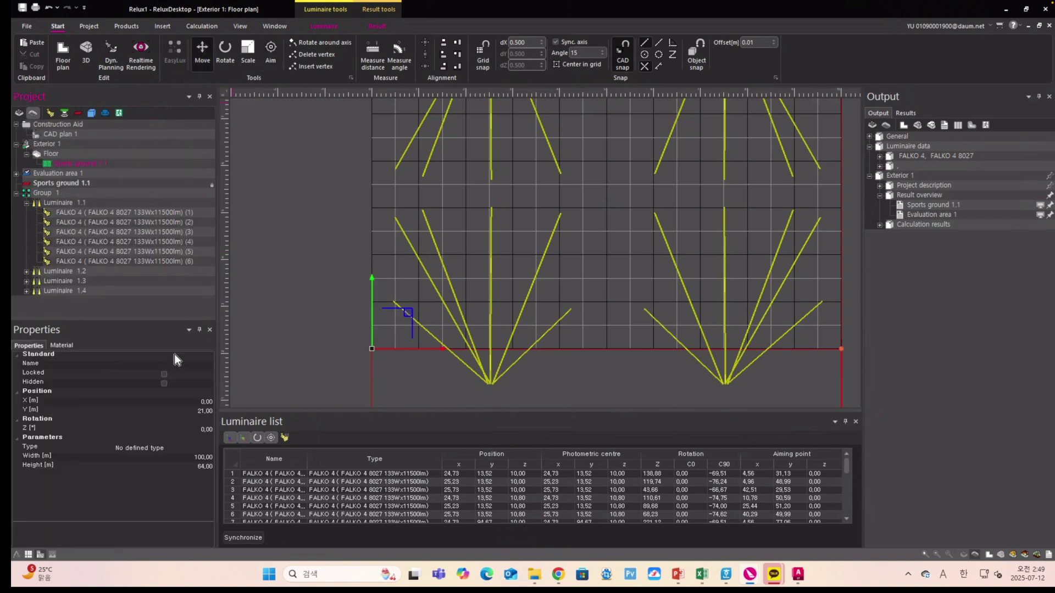
click(209, 451)
click(187, 467)
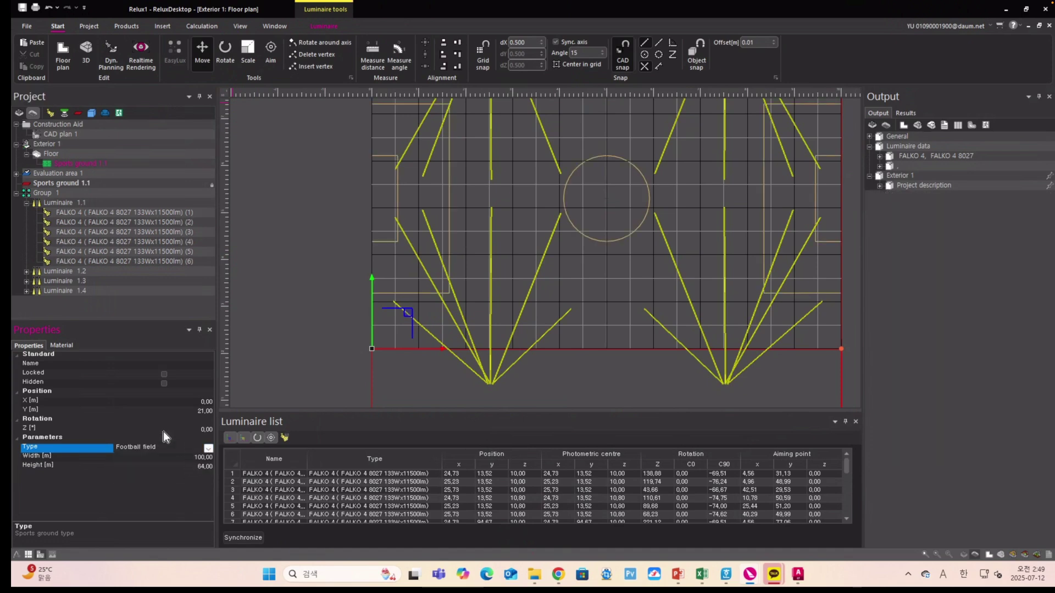
scroll(424, 276, down, 3)
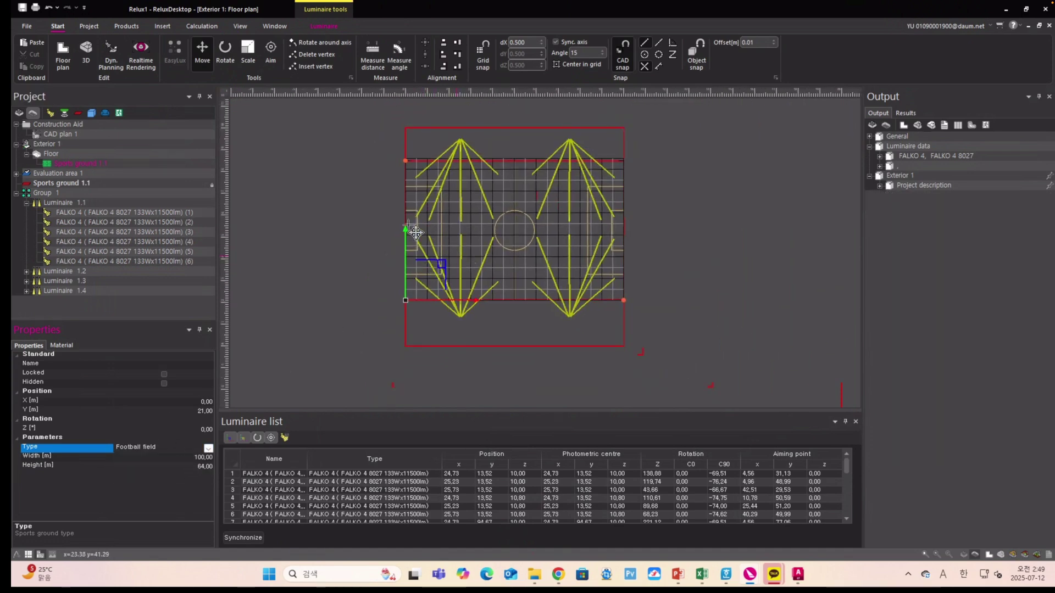
- Open the calculation manager for the artificial light of Exterior 1
click(203, 26)
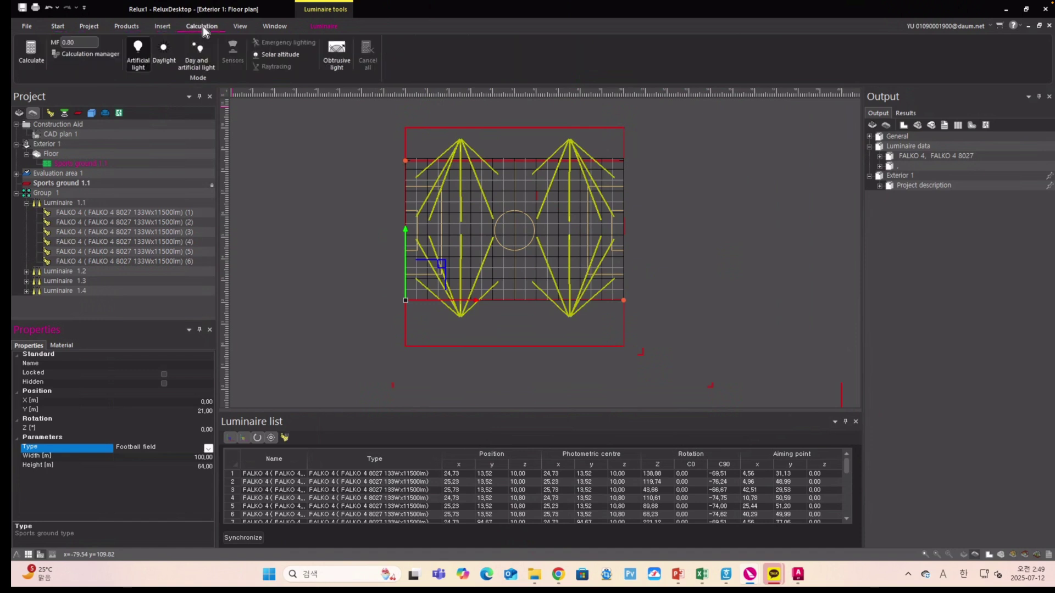
click(74, 54)
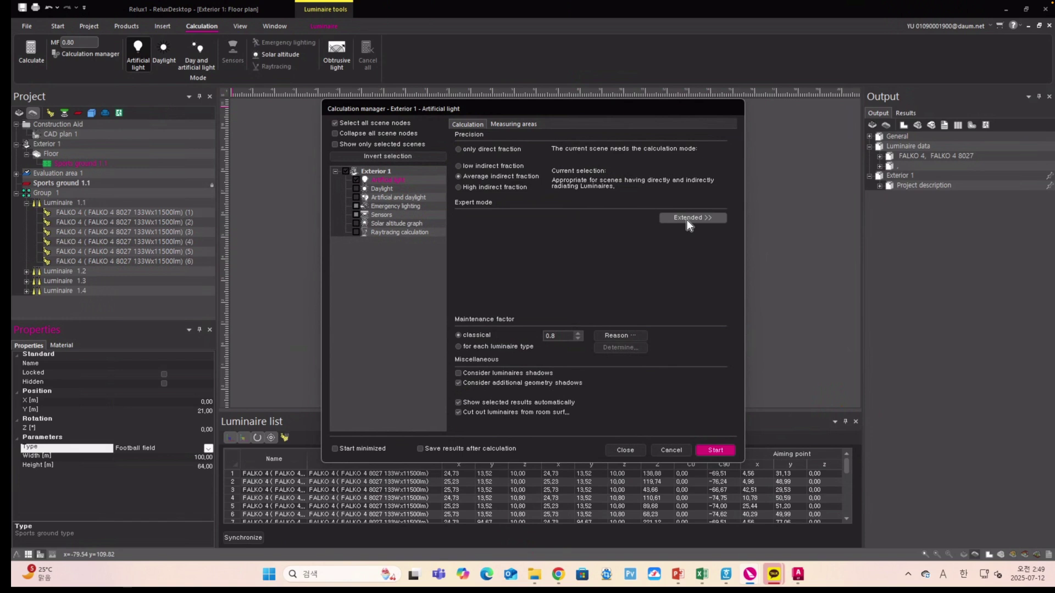
mouse_move(564, 578)
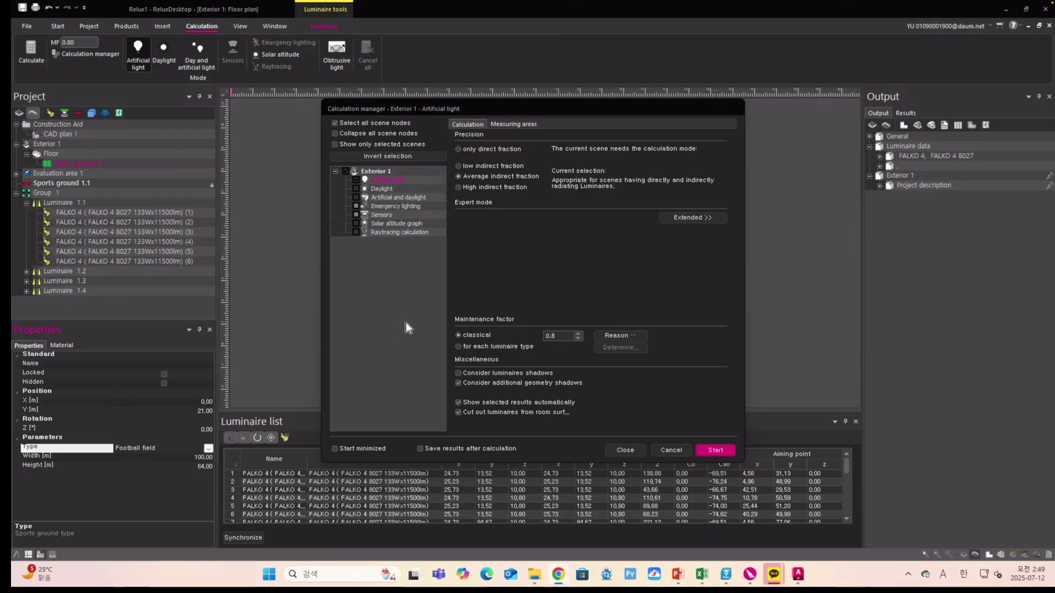
- Switch to the web browser on Display 2 and view the cafe post's exterior lighting result images
click(140, 4)
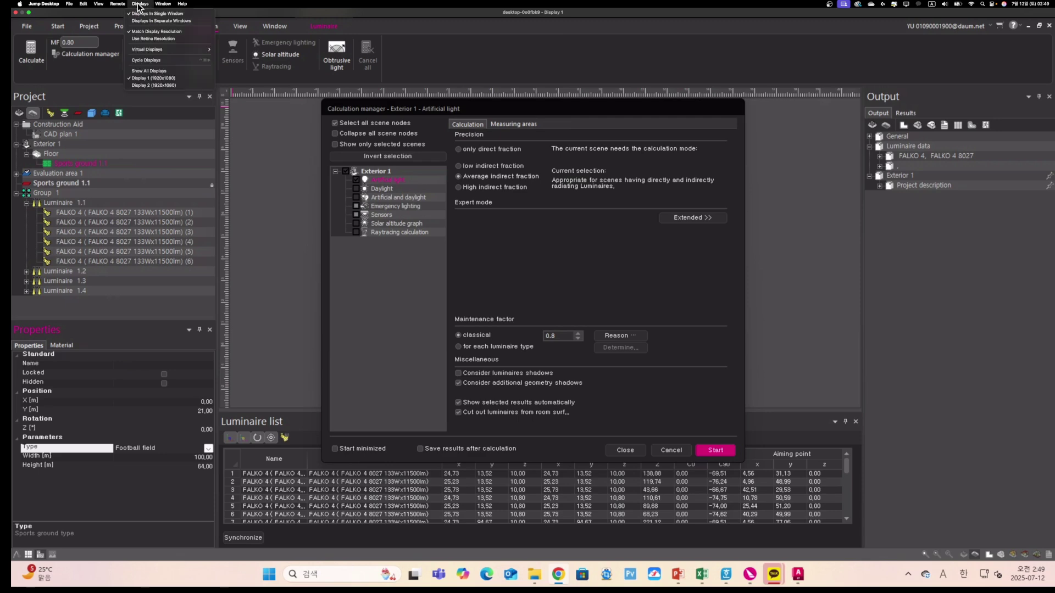
click(157, 78)
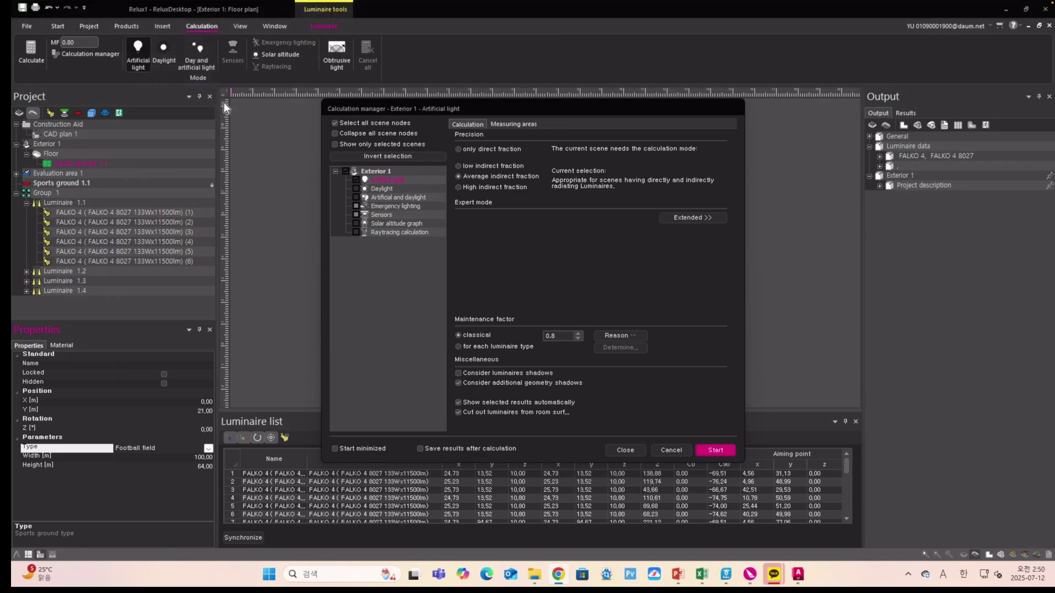
scroll(538, 238, down, 1)
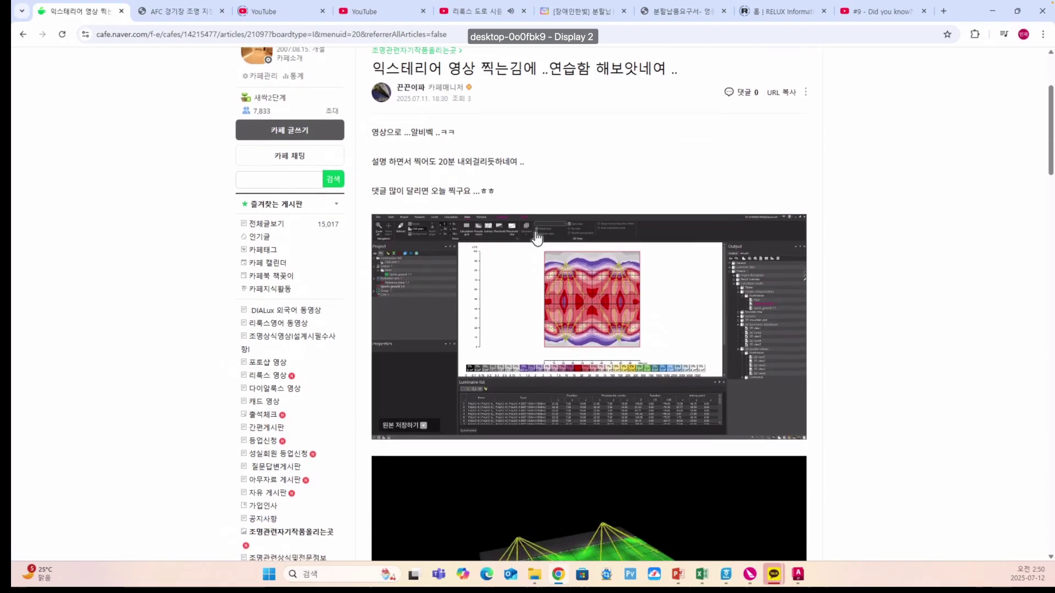
scroll(537, 238, down, 3)
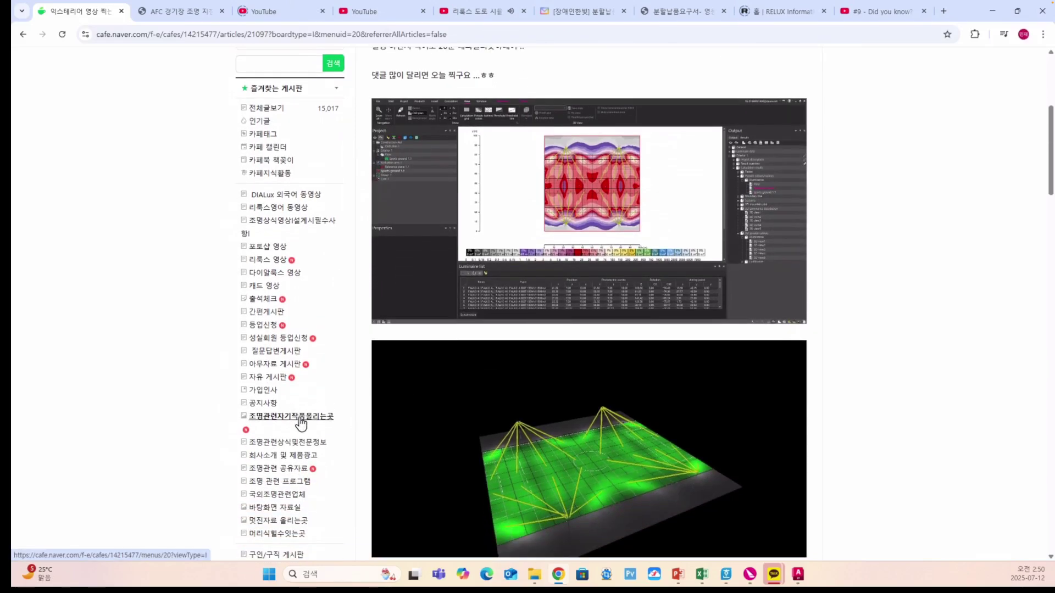
- Browse the 조명관련자기작품올리는곳 board through to page 2 and open the post "시뮬레이션 예시..."
click(300, 418)
scroll(707, 300, down, 1)
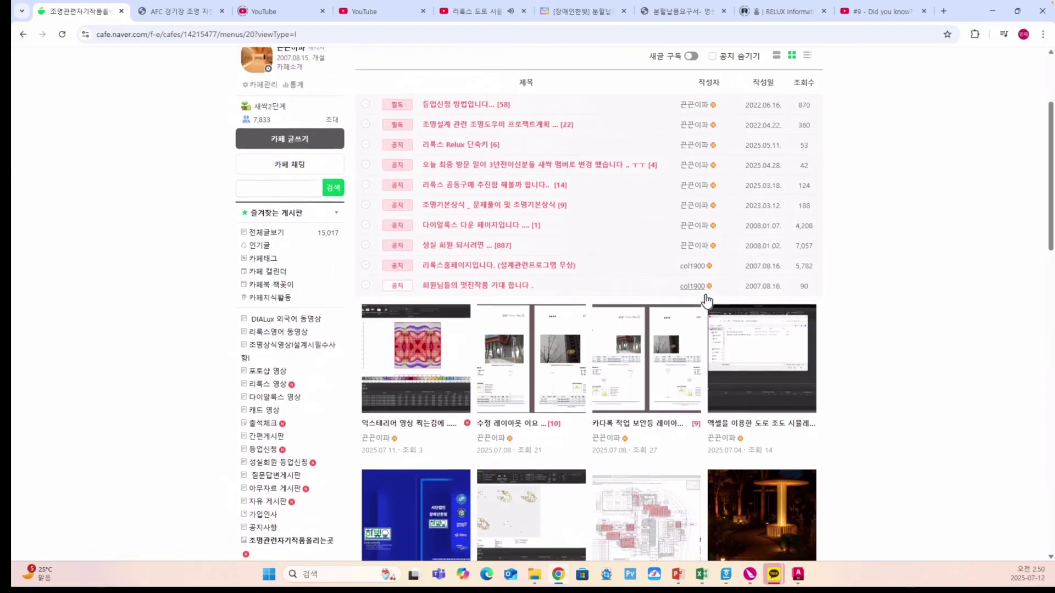
scroll(707, 300, down, 2)
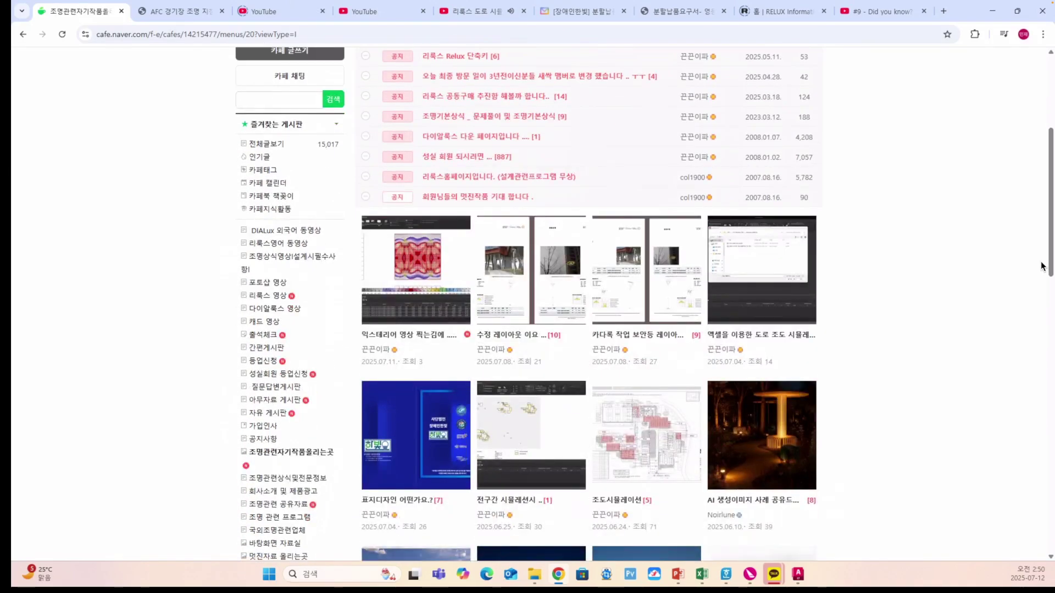
drag(1042, 266, 1043, 440)
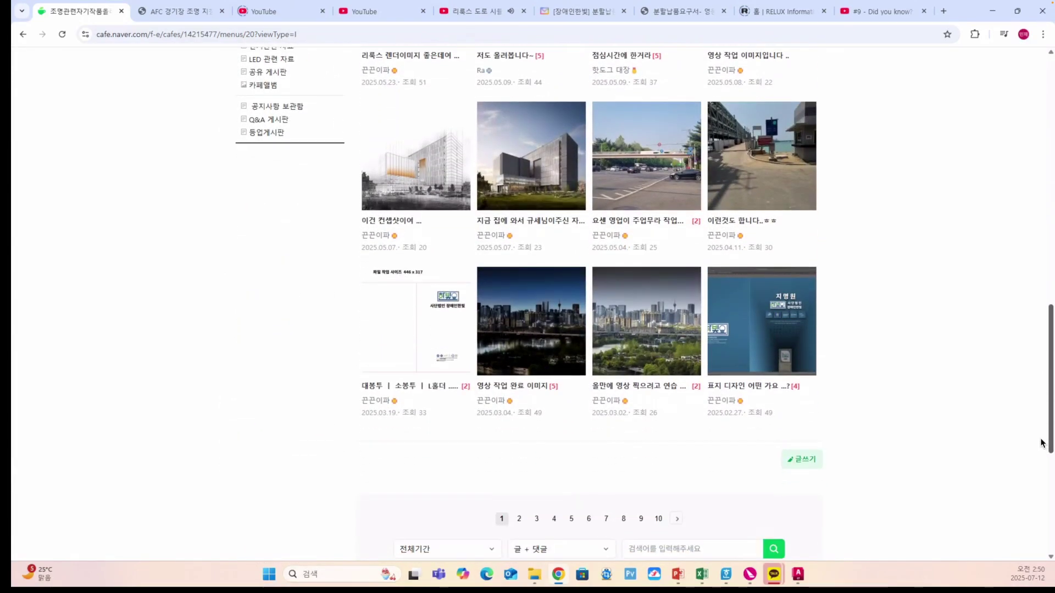
click(519, 520)
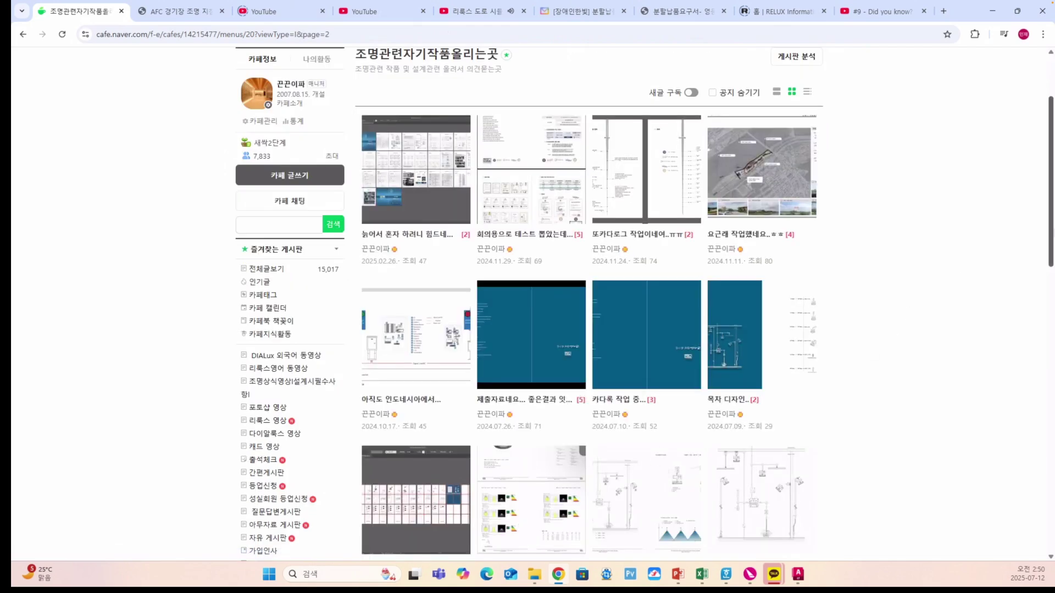
drag(1050, 237, 1049, 338)
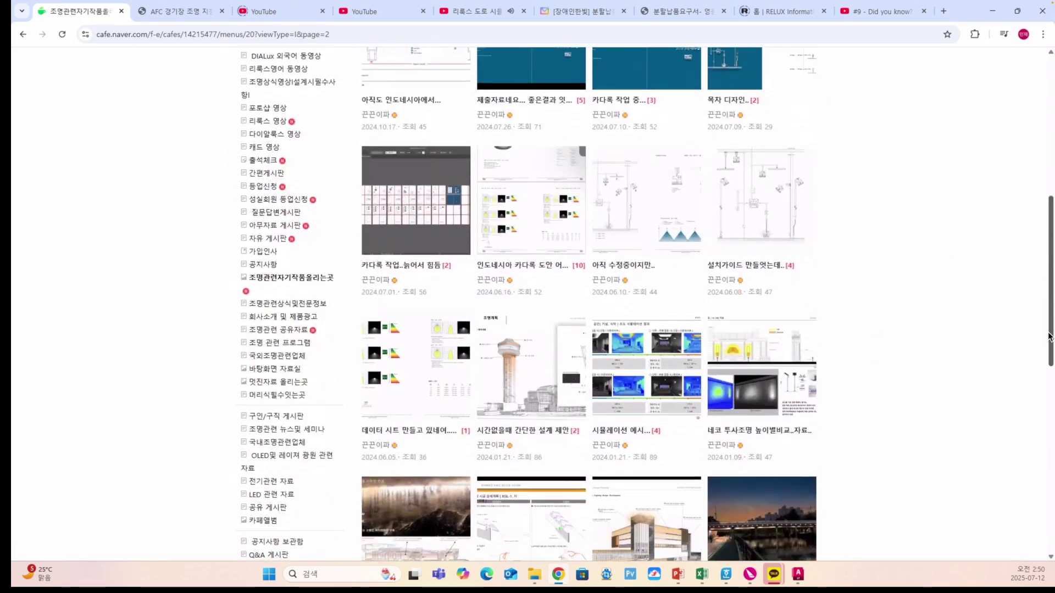
click(661, 363)
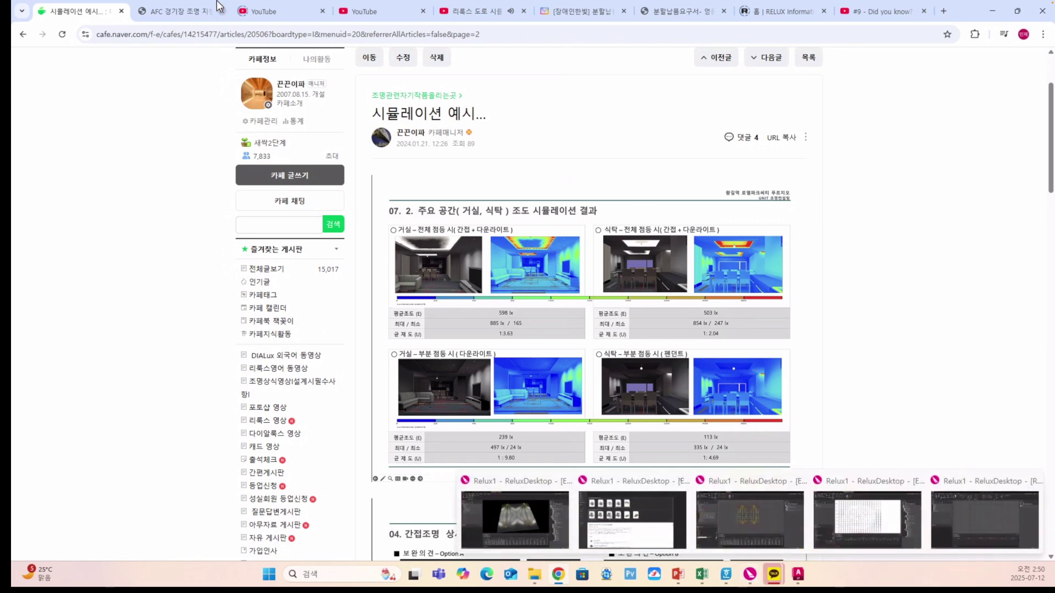
- Switch back to ReluxDesktop on Display 1 and enable Options in the extended expert mode of the calculation manager
click(140, 4)
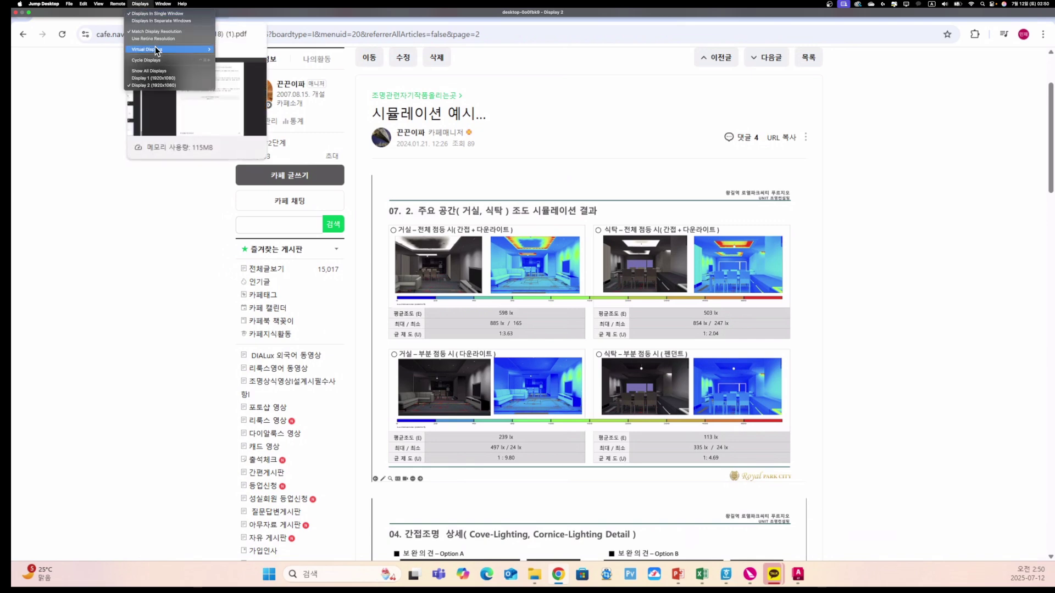
click(160, 78)
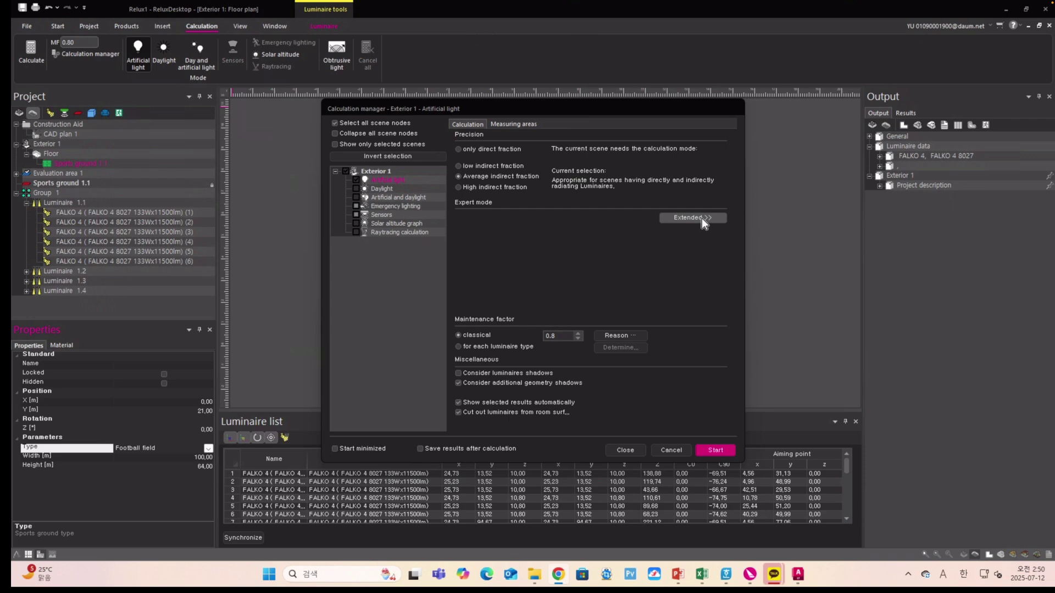
click(701, 218)
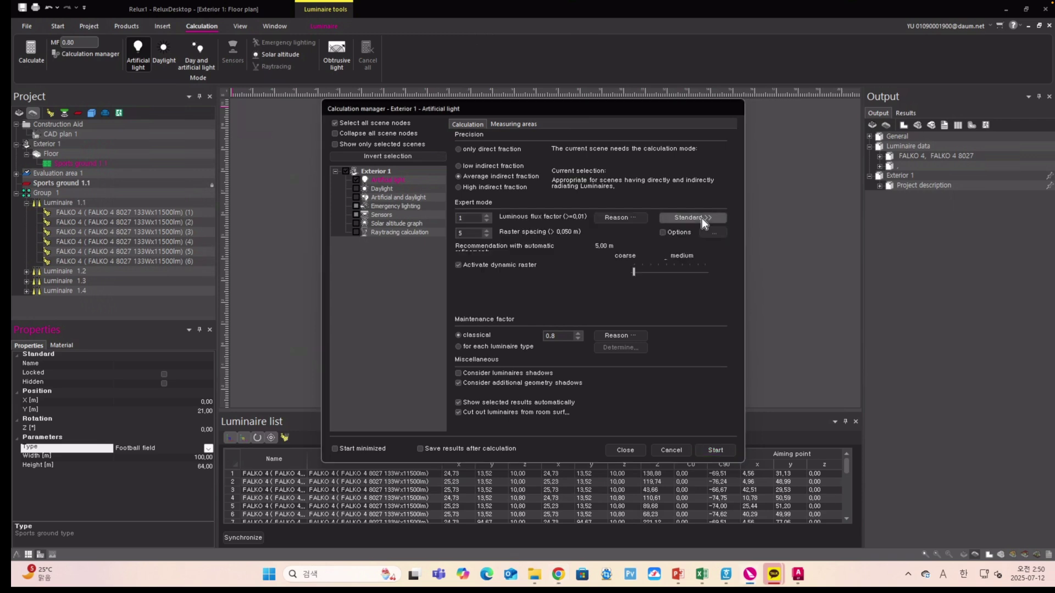
click(664, 233)
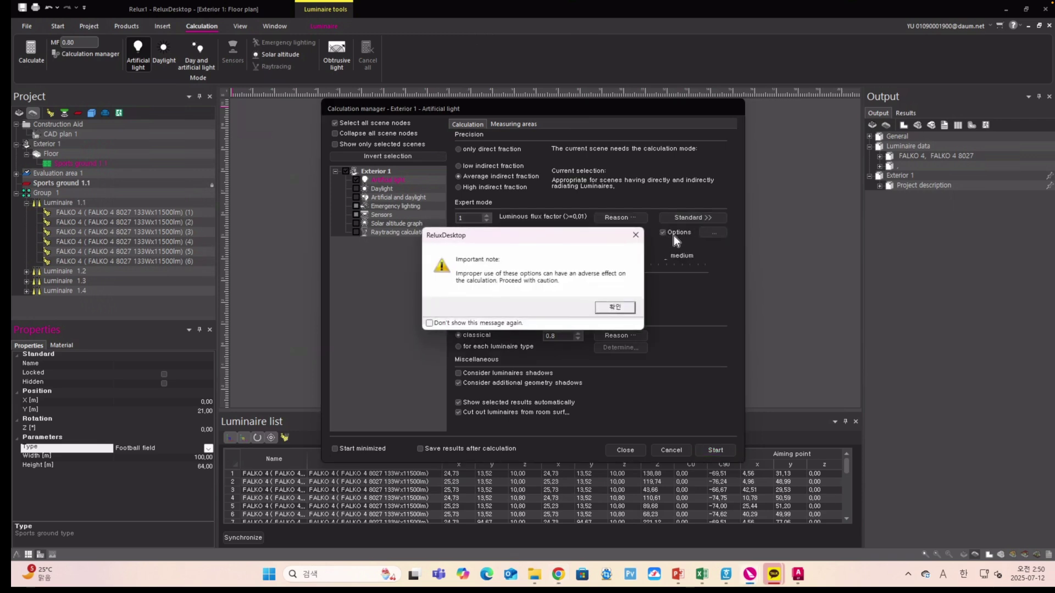
click(615, 308)
- Set LuminaireSubdivision to Very High in the RlxCalc settings
click(714, 233)
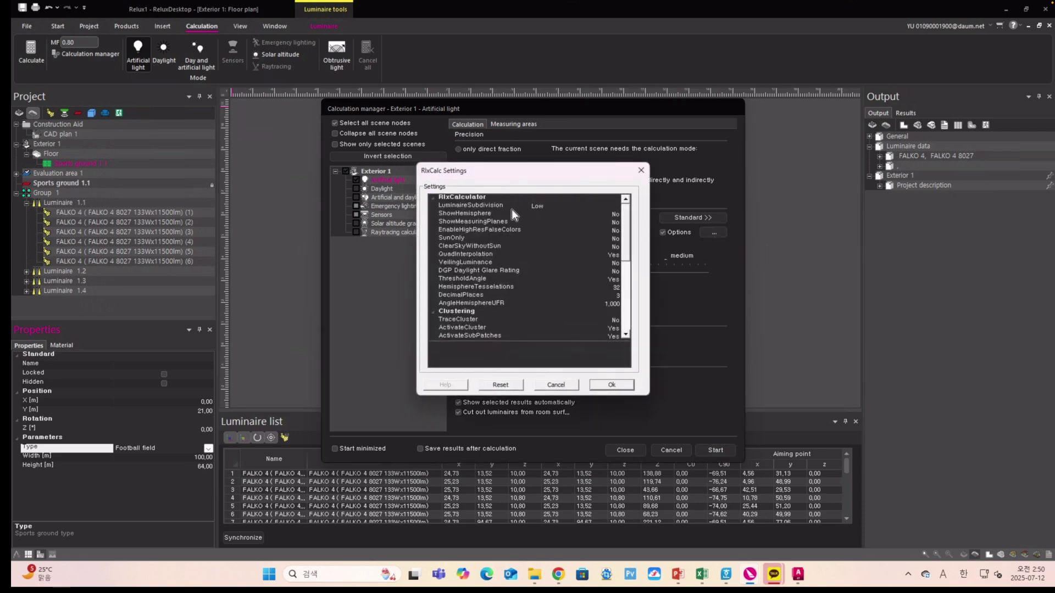
click(565, 207)
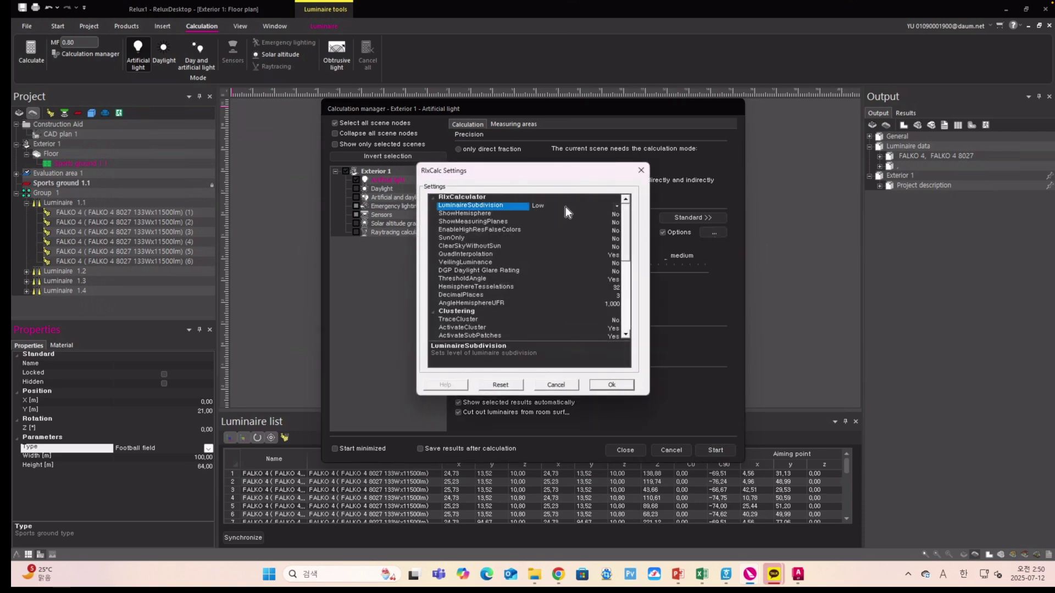
click(618, 207)
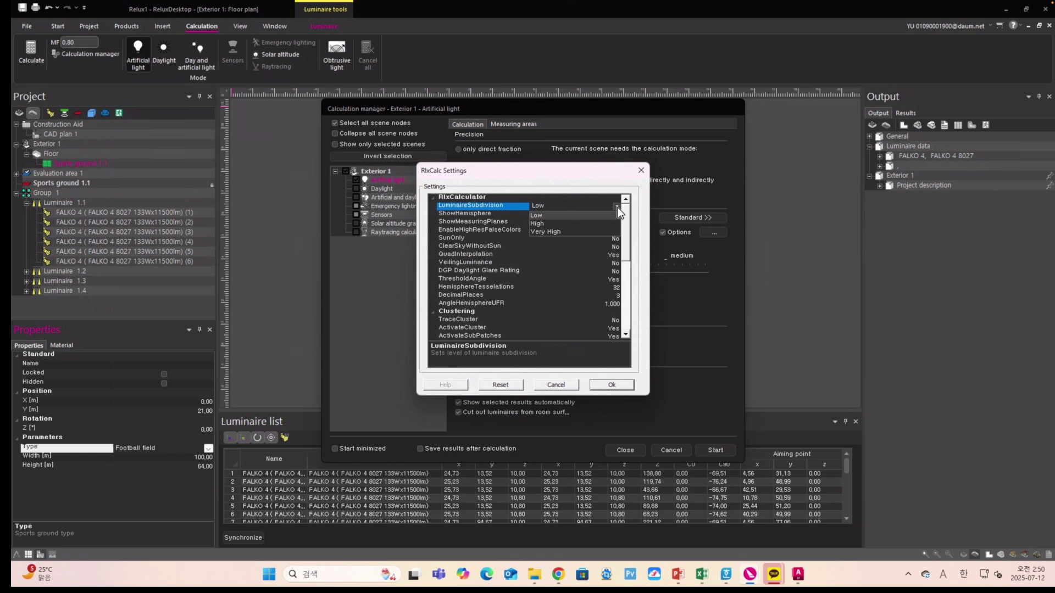
click(559, 231)
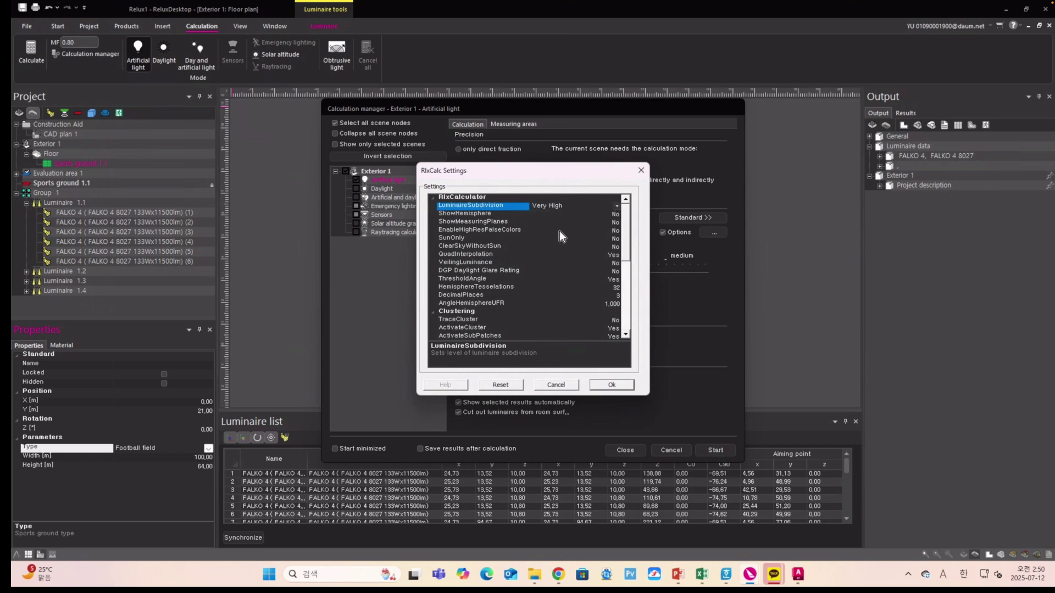
click(615, 387)
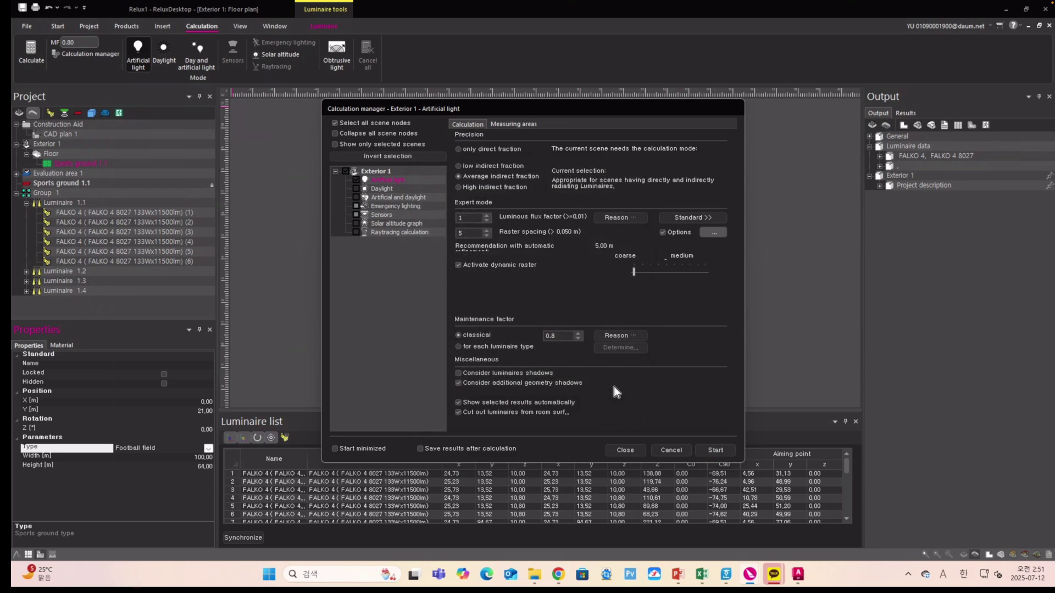
- Run the artificial light calculation and review the illuminance and uniformity values in the Sports ground 1.1 result overview
click(717, 450)
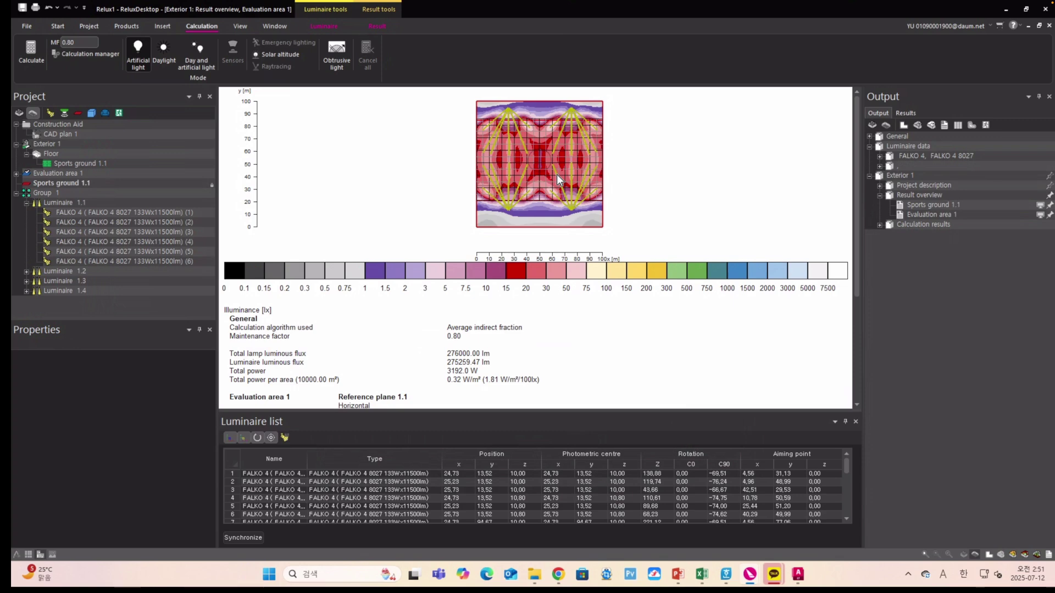
click(899, 207)
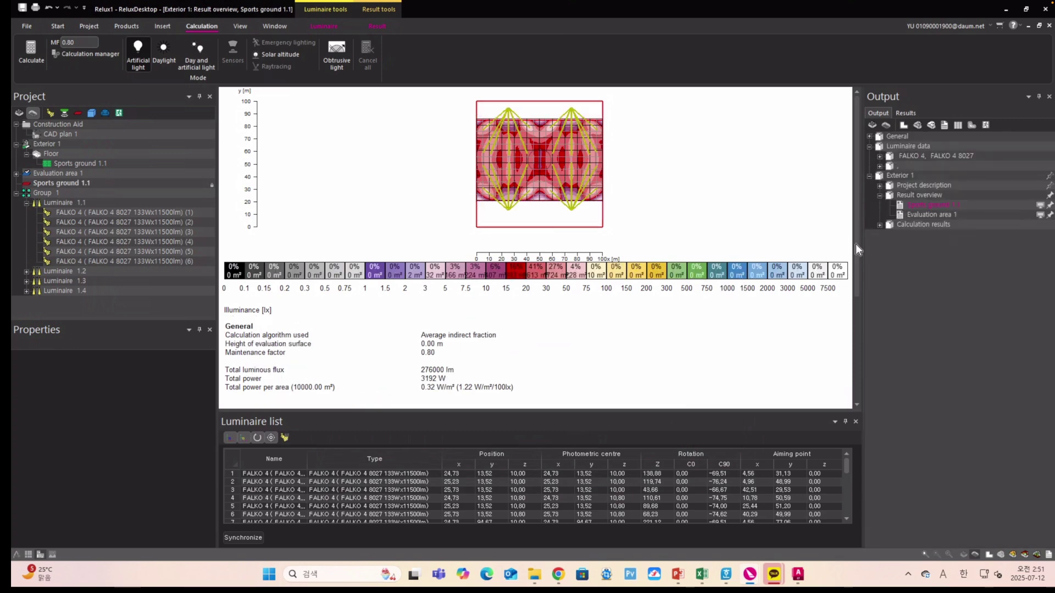
drag(856, 244, 855, 312)
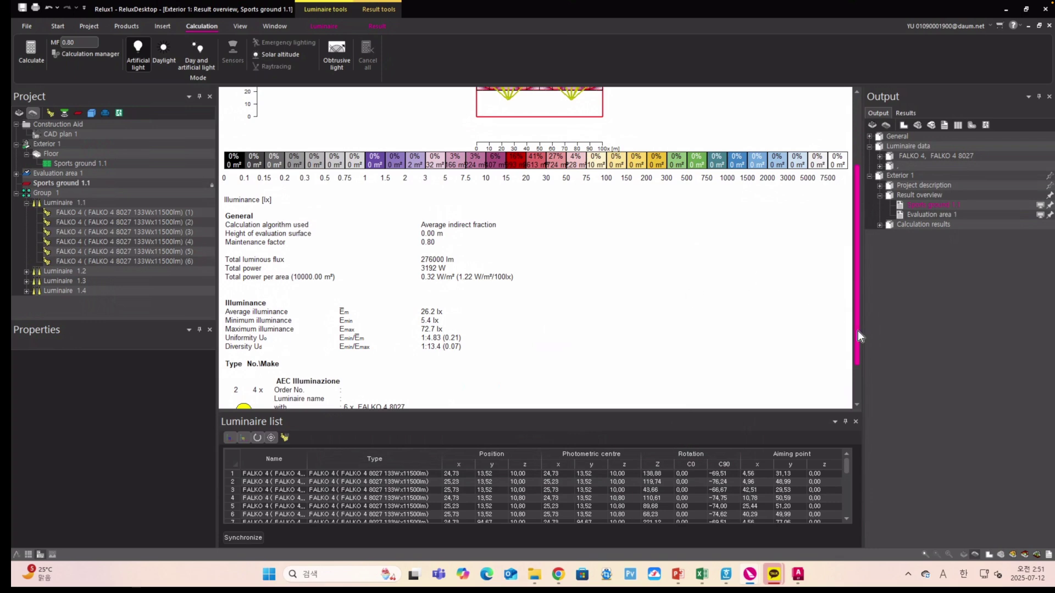
drag(857, 332, 854, 285)
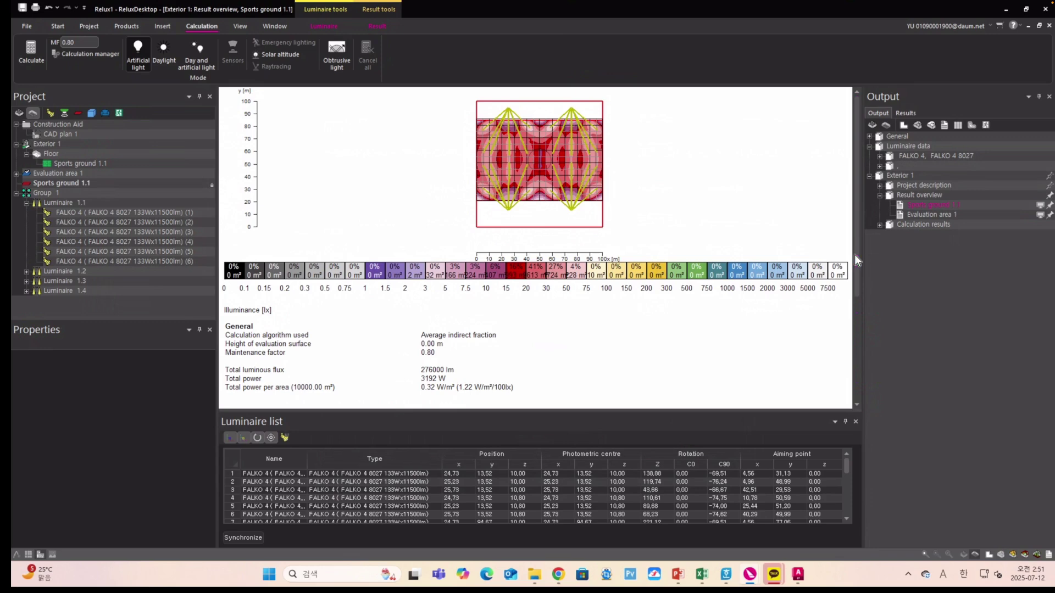
- View the 3D luminance distribution and the 3D pseudo colours illuminance of Exterior 1, each in 3D view1
click(879, 225)
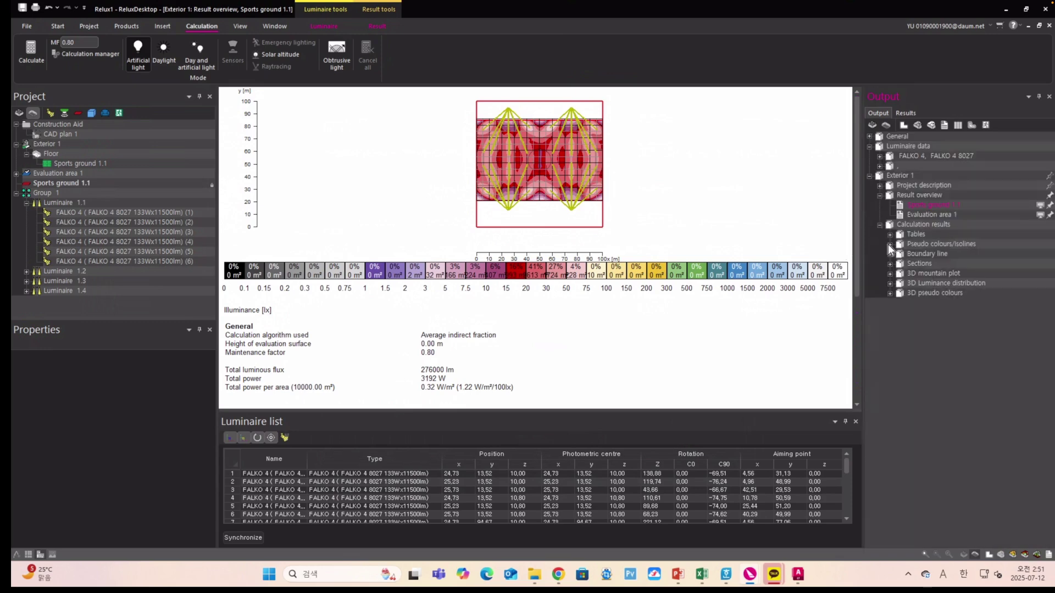
click(891, 285)
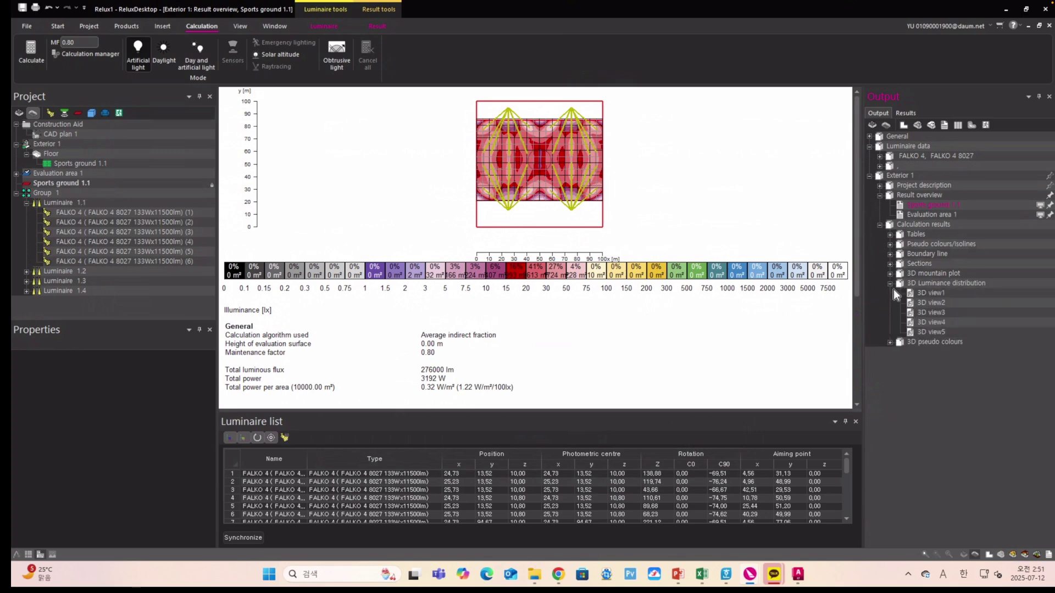
click(910, 294)
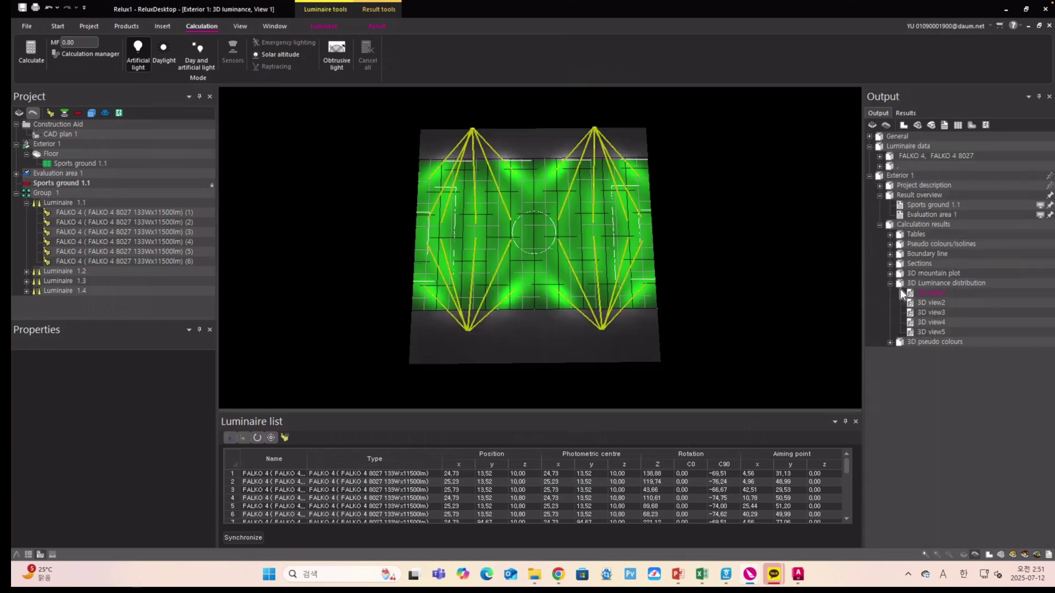
click(890, 343)
click(899, 352)
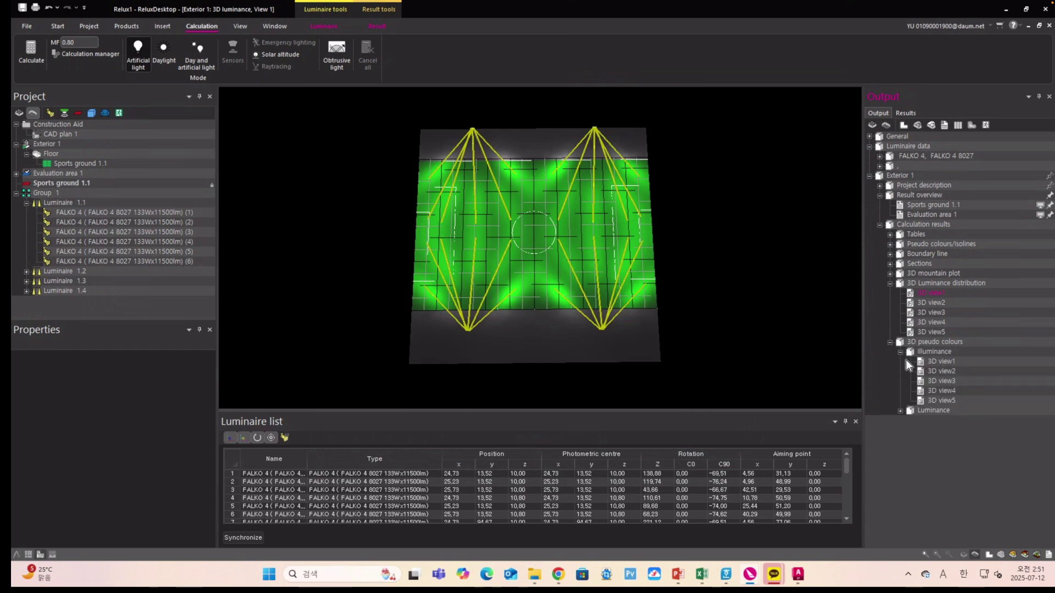
click(920, 362)
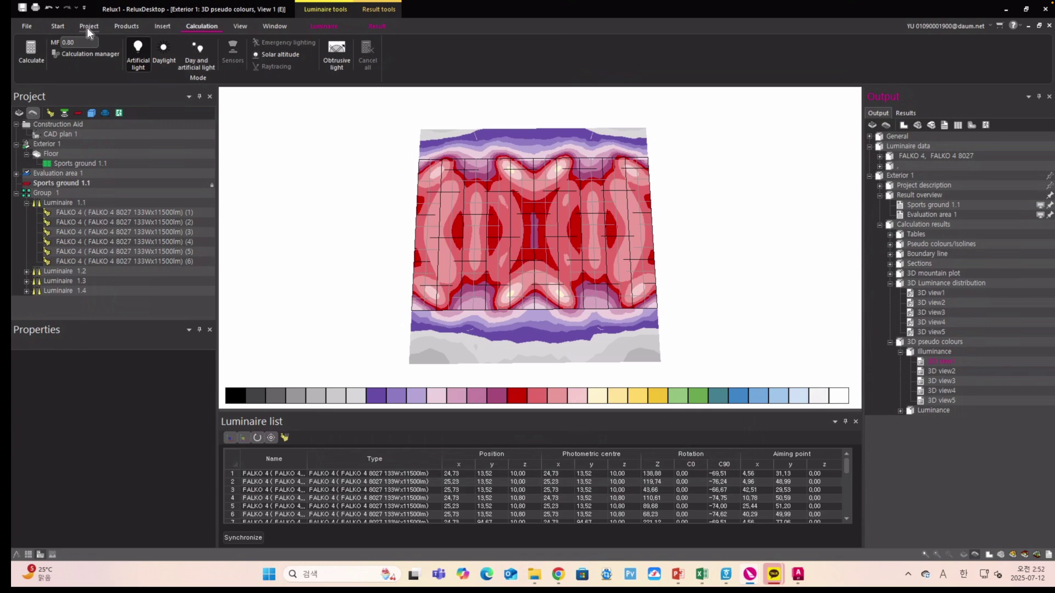
- Open the project's luminaire selection for editing and set the first FALKO 4 in the 798W group to a lamp luminous flux of 115000 lm
click(121, 26)
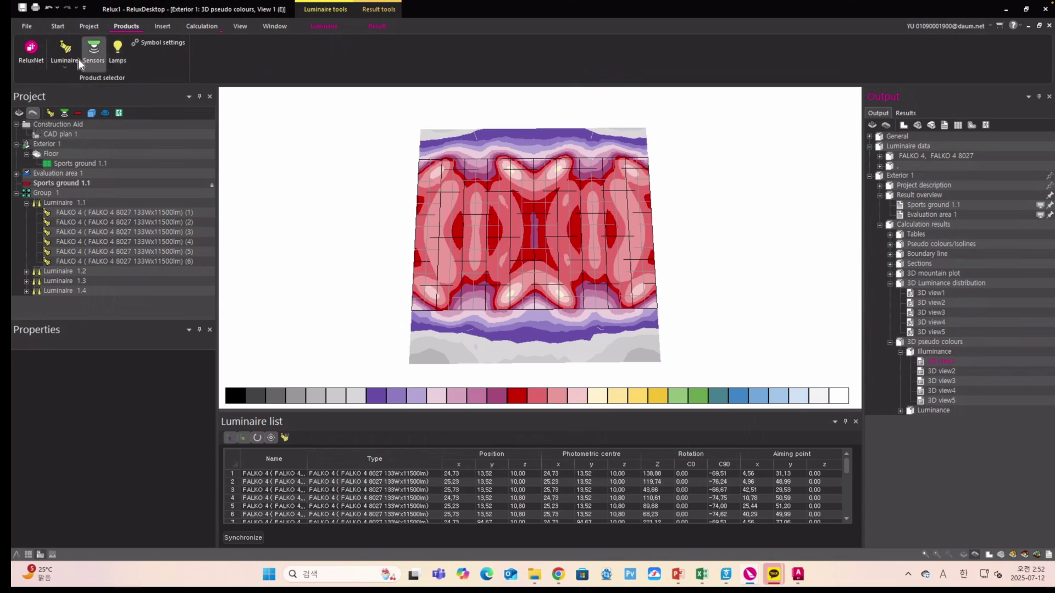
click(67, 69)
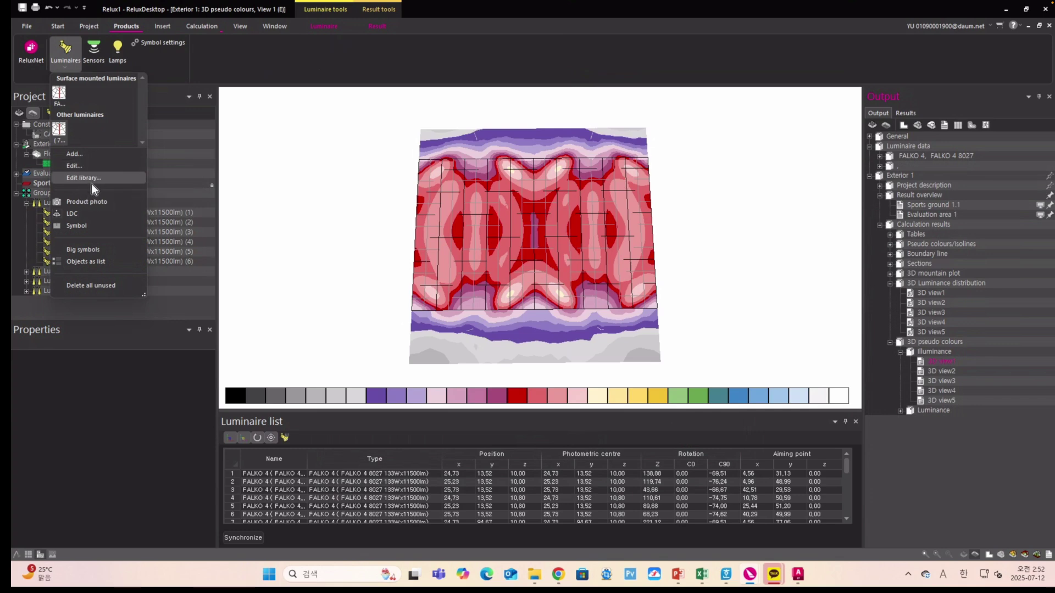
click(77, 170)
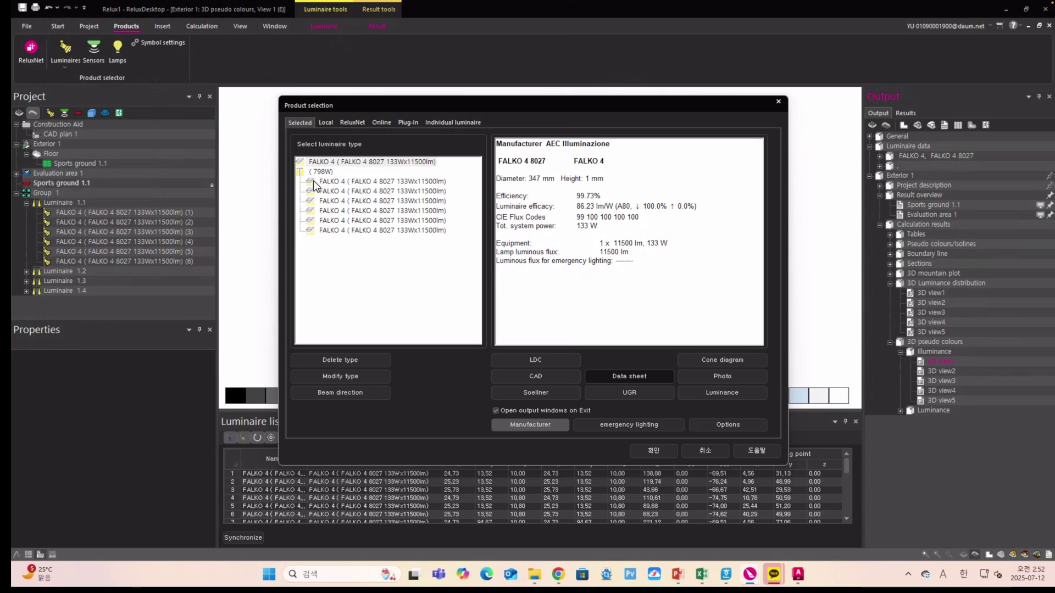
click(313, 181)
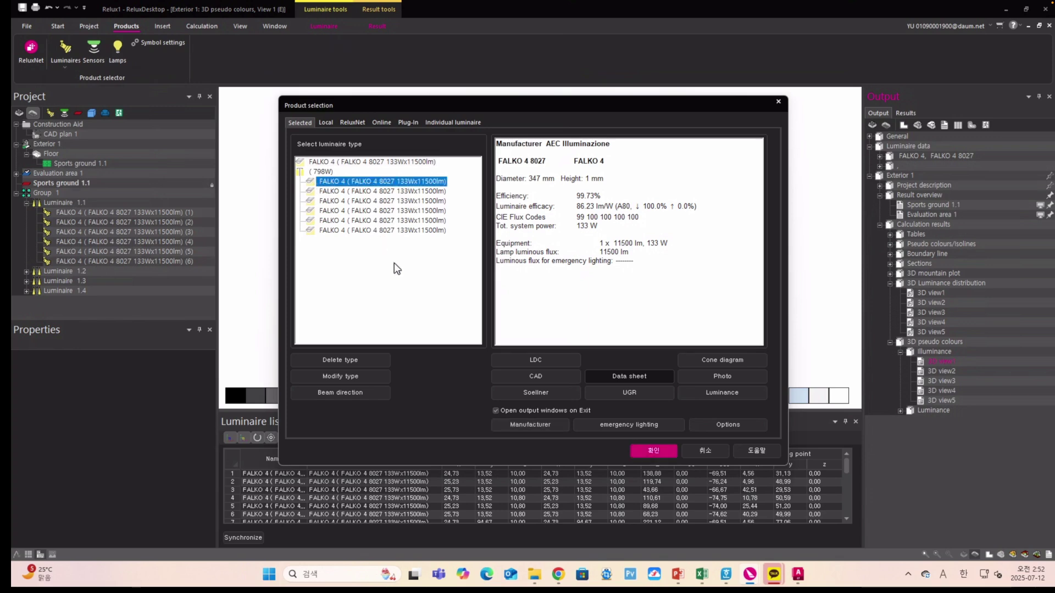
click(378, 377)
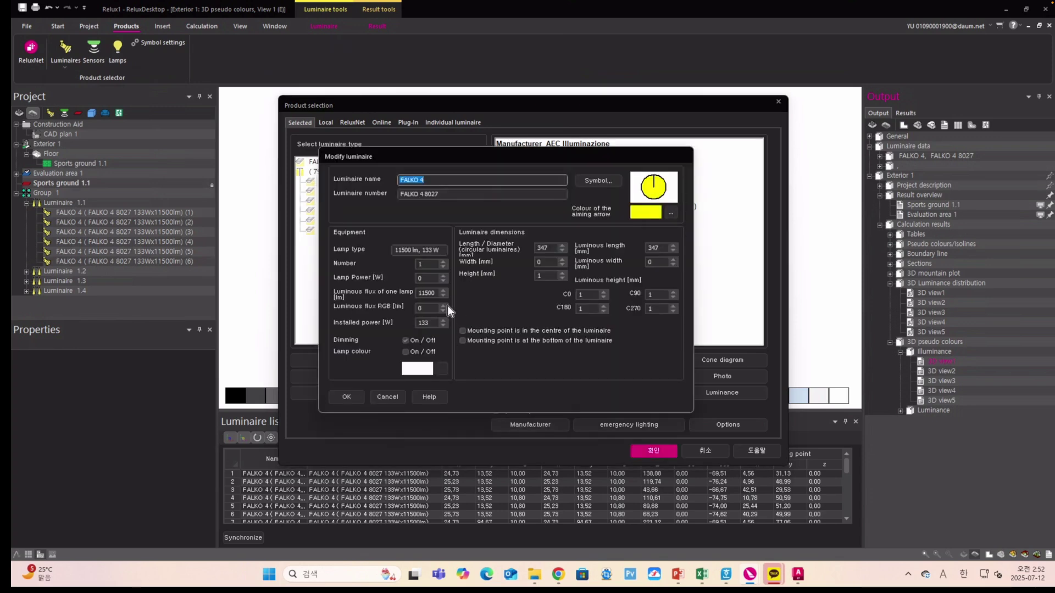
click(436, 292)
text(0)
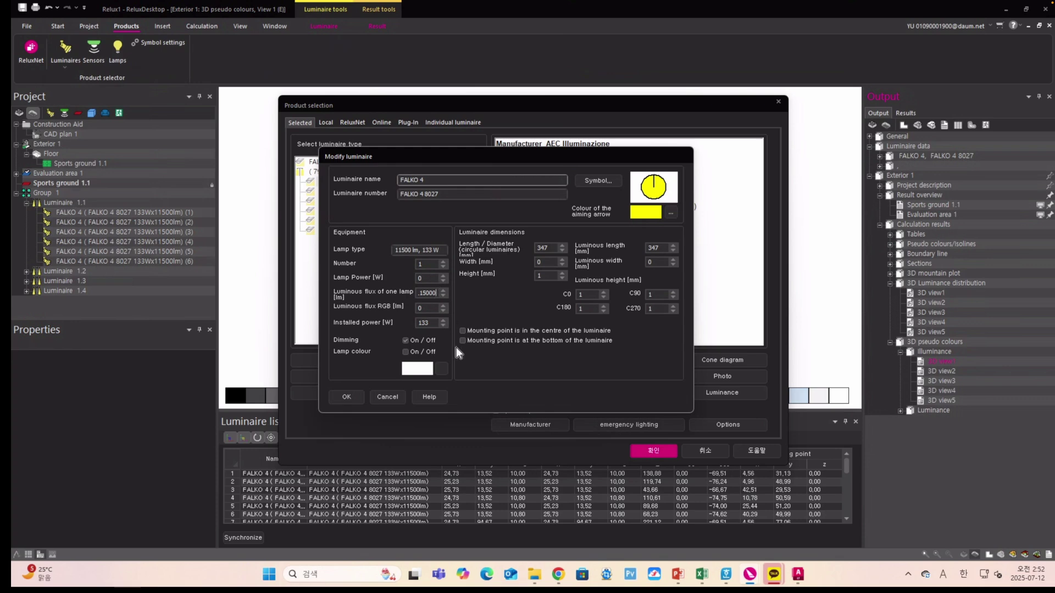
click(352, 398)
click(503, 300)
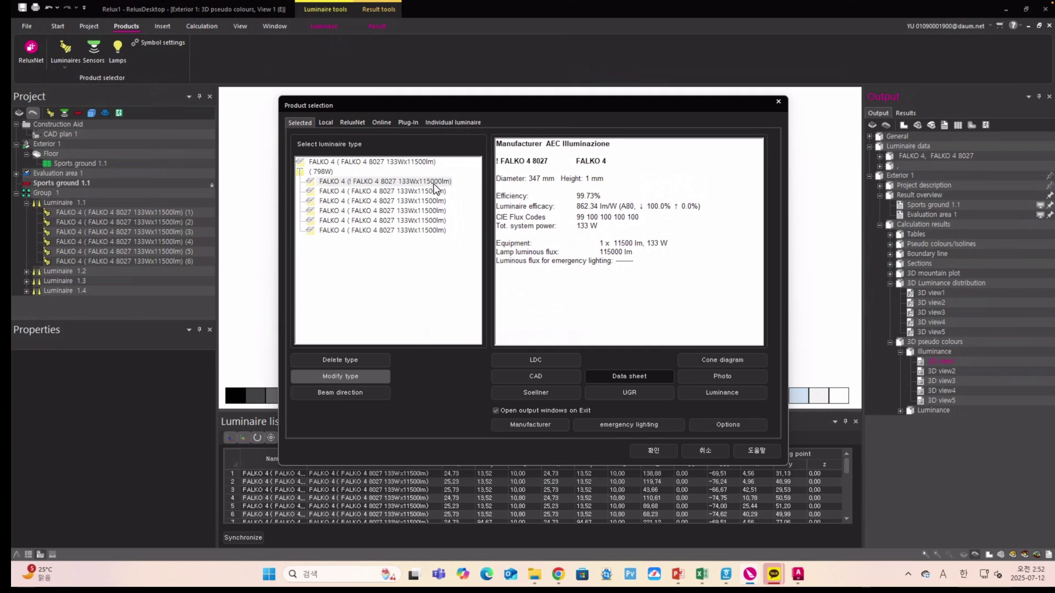
- Set the lamp luminous flux of the second FALKO 4 luminaire in the 798W group to 115000 lm
click(401, 192)
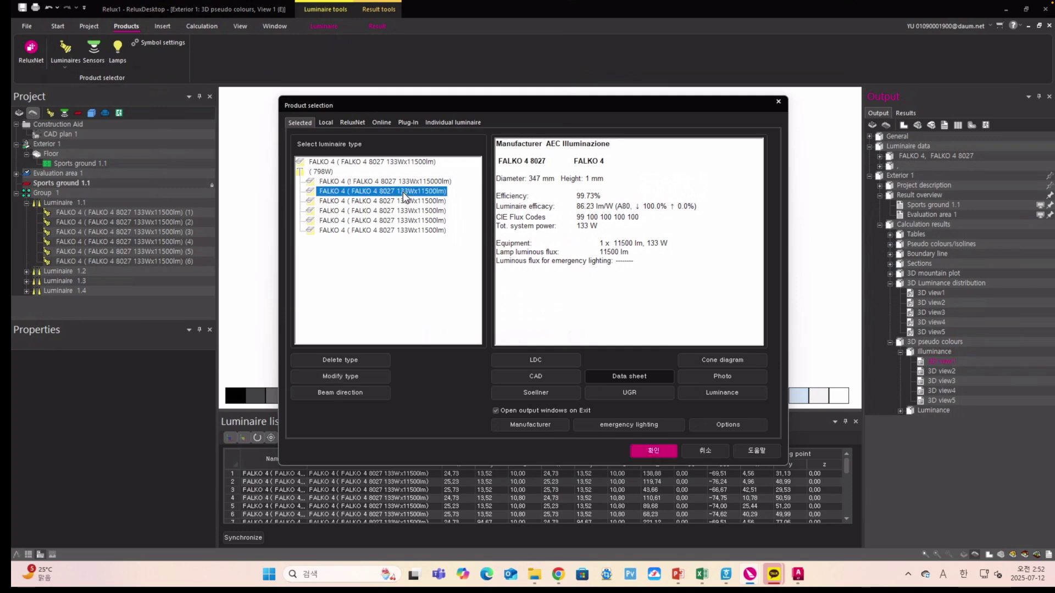
click(355, 378)
click(437, 292)
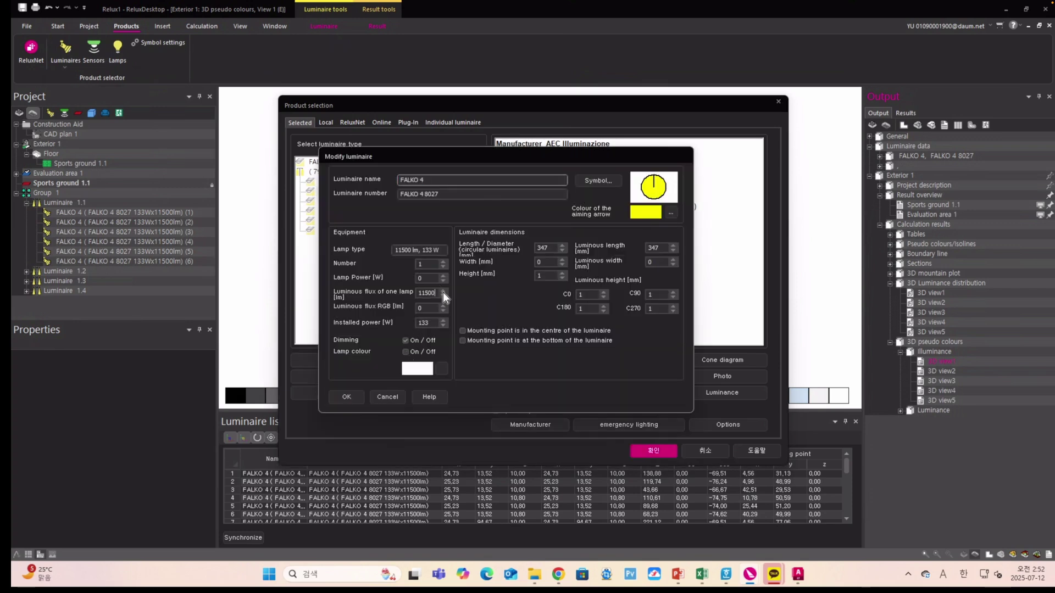
click(354, 397)
click(505, 302)
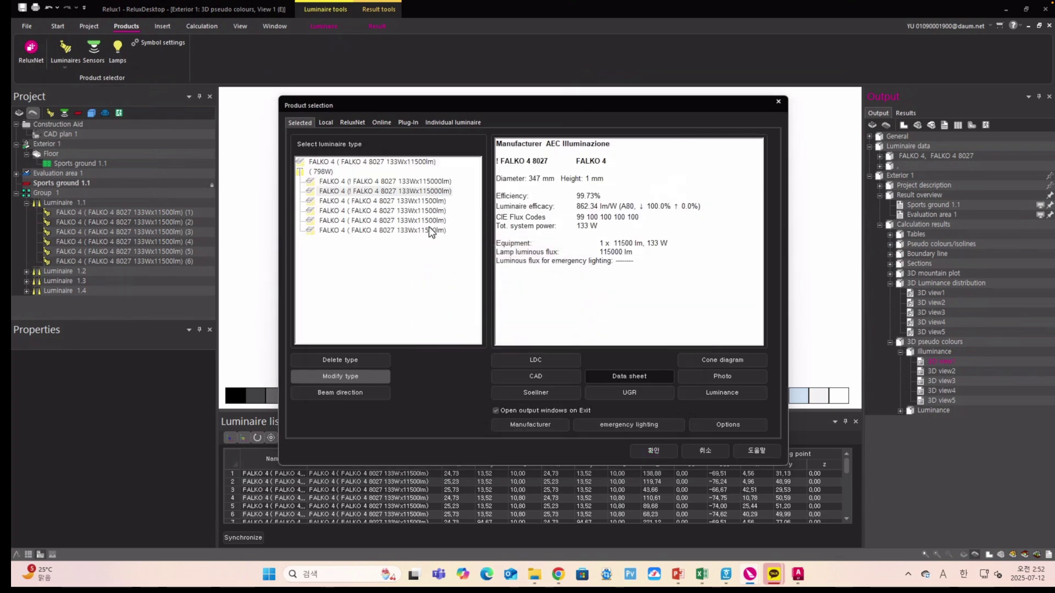
- Set the lamp luminous flux of the third FALKO 4 luminaire in the 798W group to 115000 lm
click(430, 202)
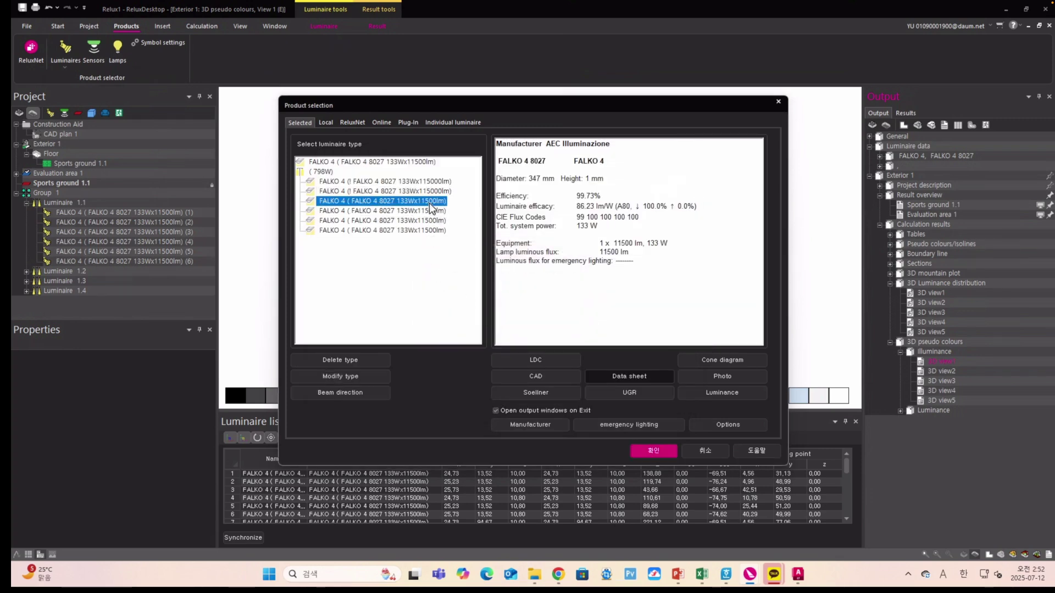
click(355, 382)
click(436, 294)
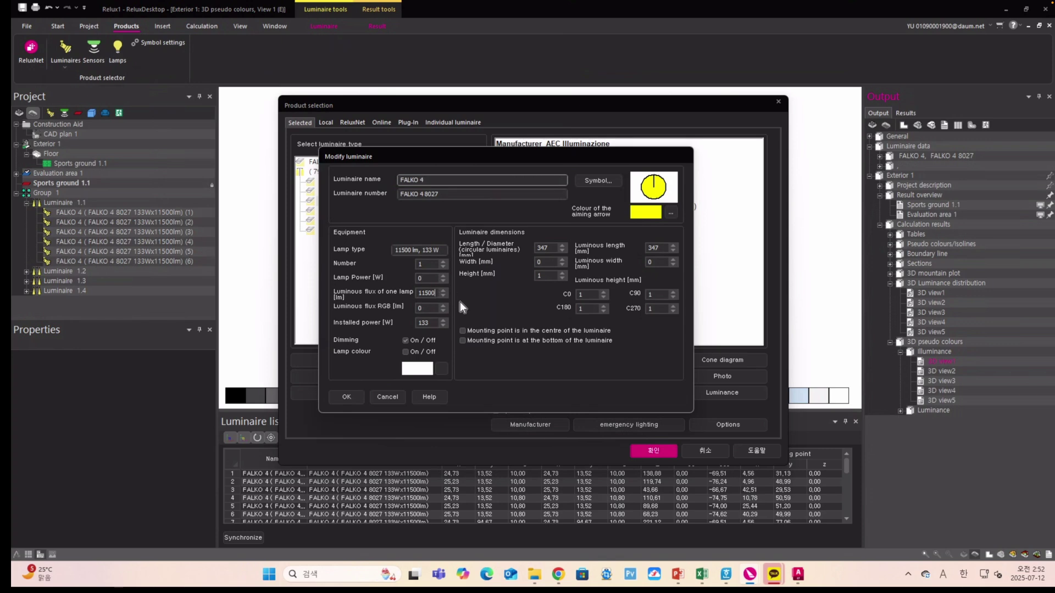
text(0)
click(353, 399)
click(502, 302)
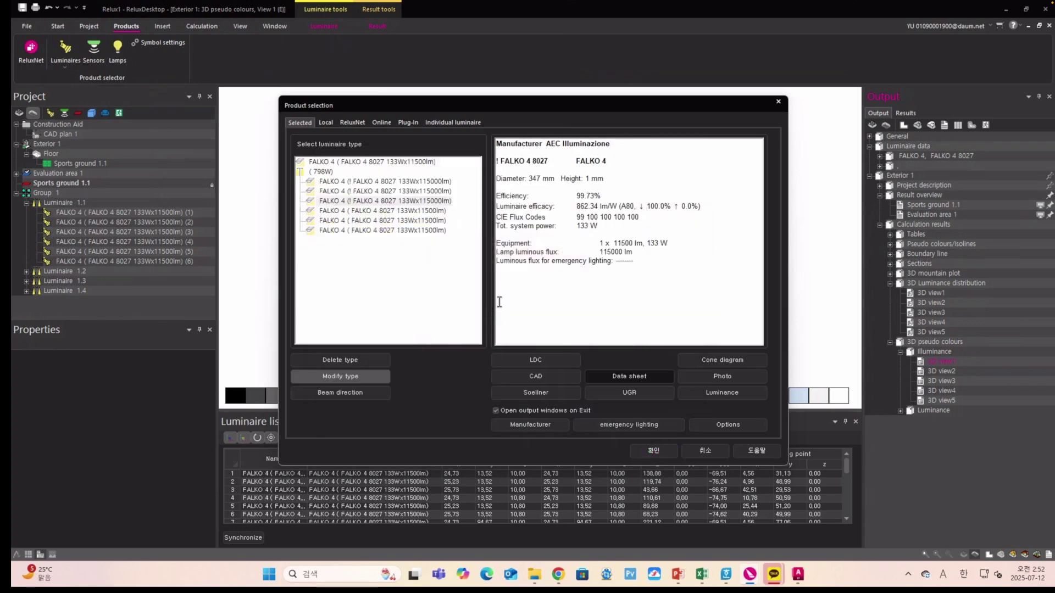
- Set the lamp luminous flux of the fourth FALKO 4 luminaire in the 798W group to 115000 lm
click(409, 213)
click(367, 378)
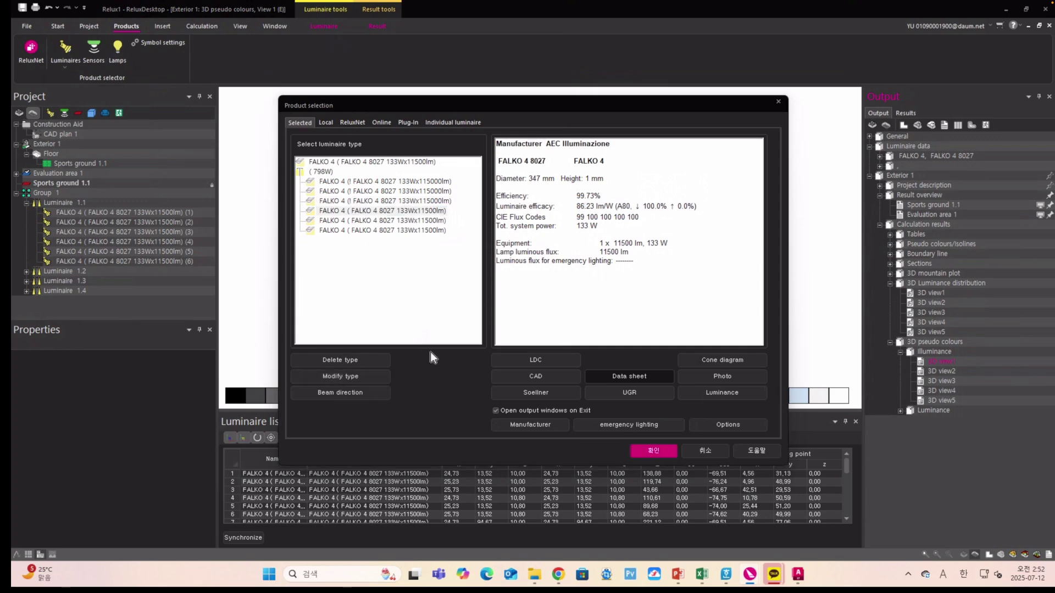
double_click(438, 294)
text(15000)
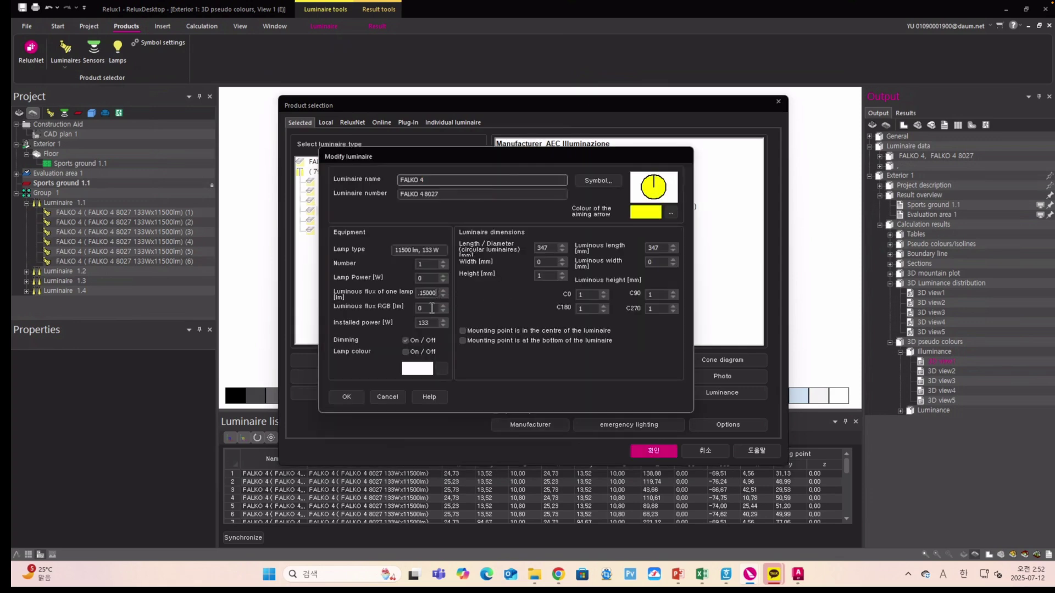
click(350, 395)
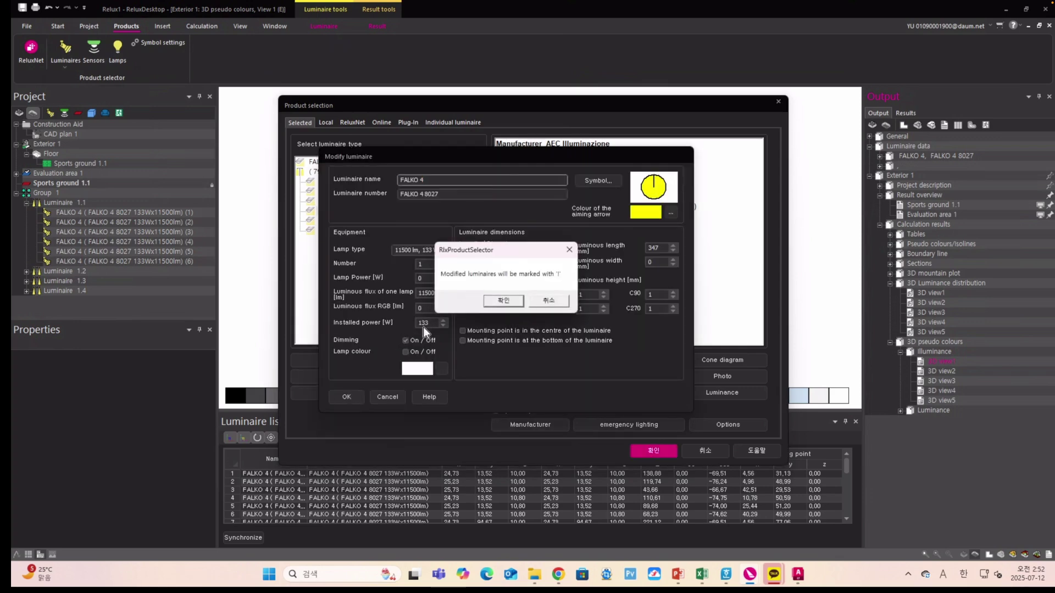
click(500, 300)
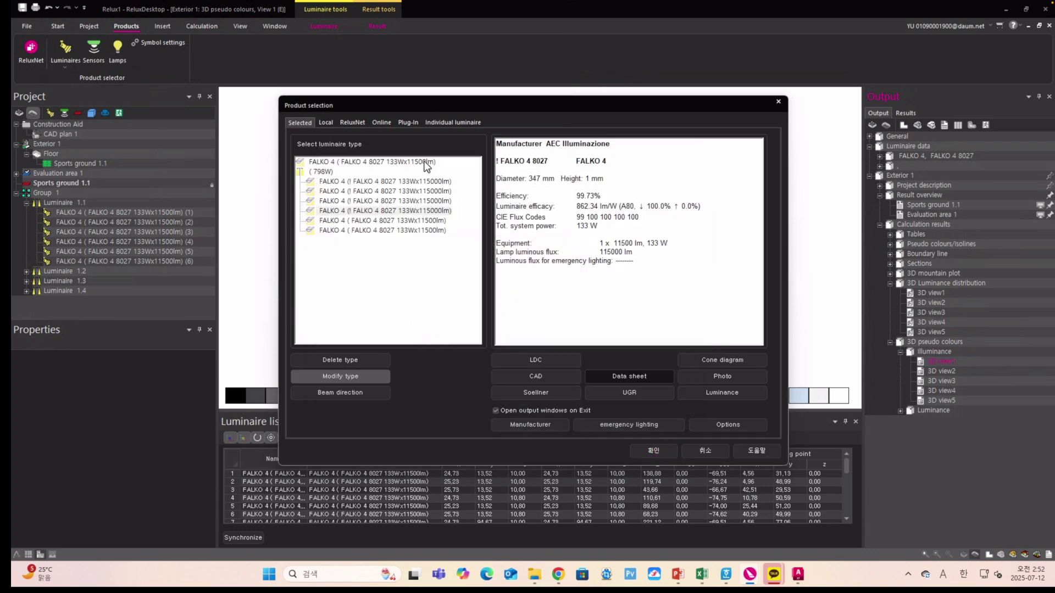
- Set the lamp luminous flux of the fifth FALKO 4 luminaire in the 798W group to 115000 lm
click(430, 221)
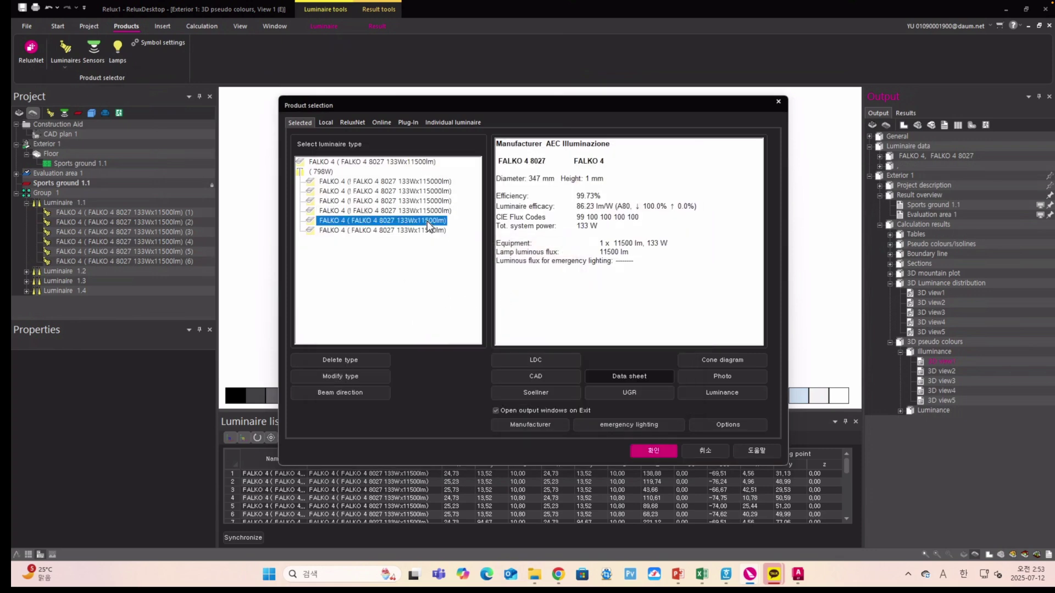
click(379, 376)
click(437, 292)
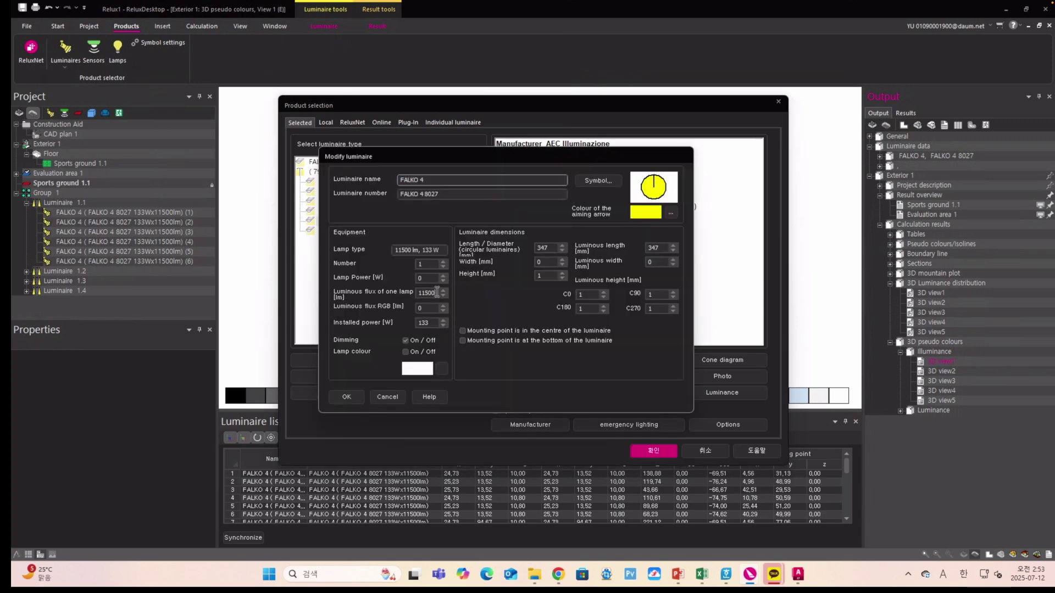
text(0)
click(351, 398)
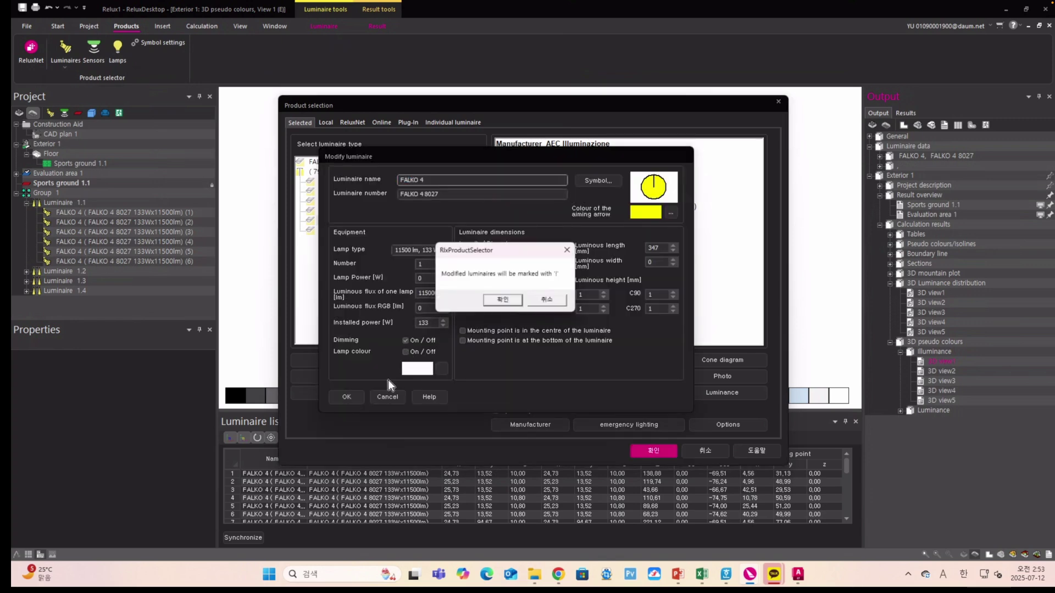
click(503, 302)
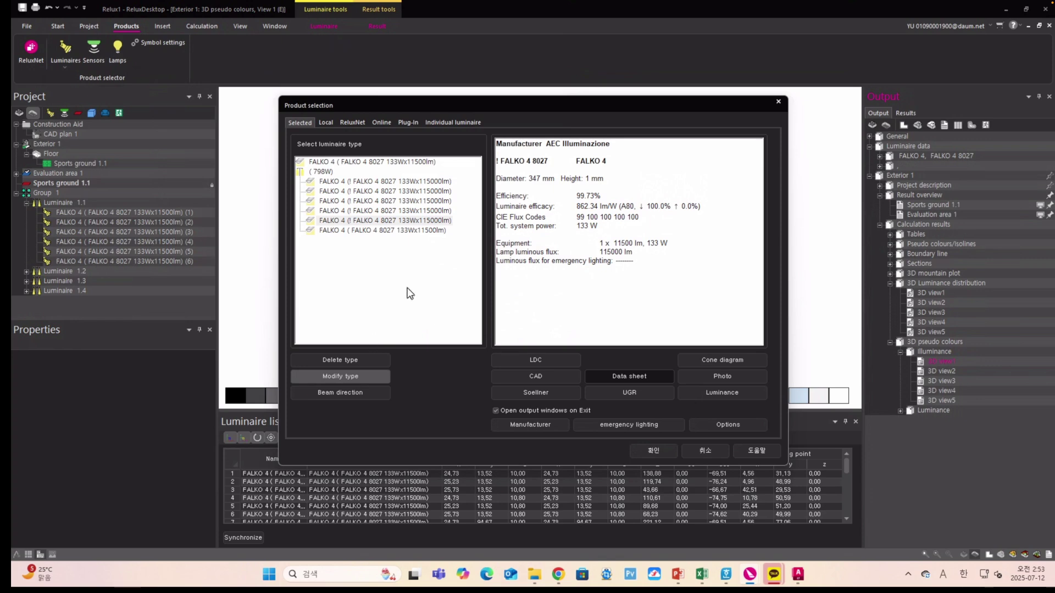
- Set the lamp luminous flux of the sixth FALKO 4 luminaire in the 798W group to 115000 lm and apply the product selection
click(426, 233)
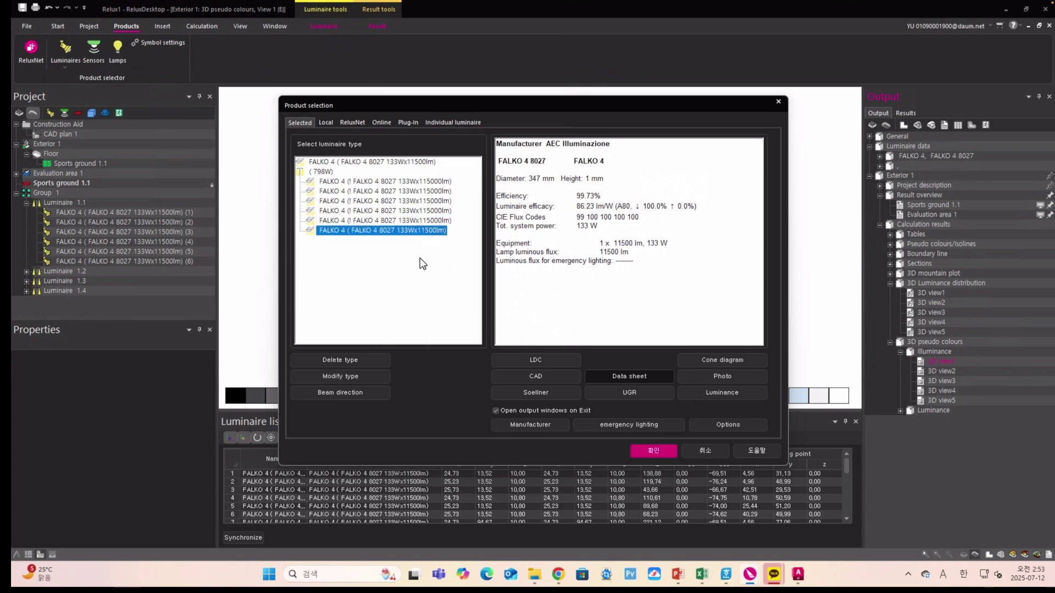
click(360, 380)
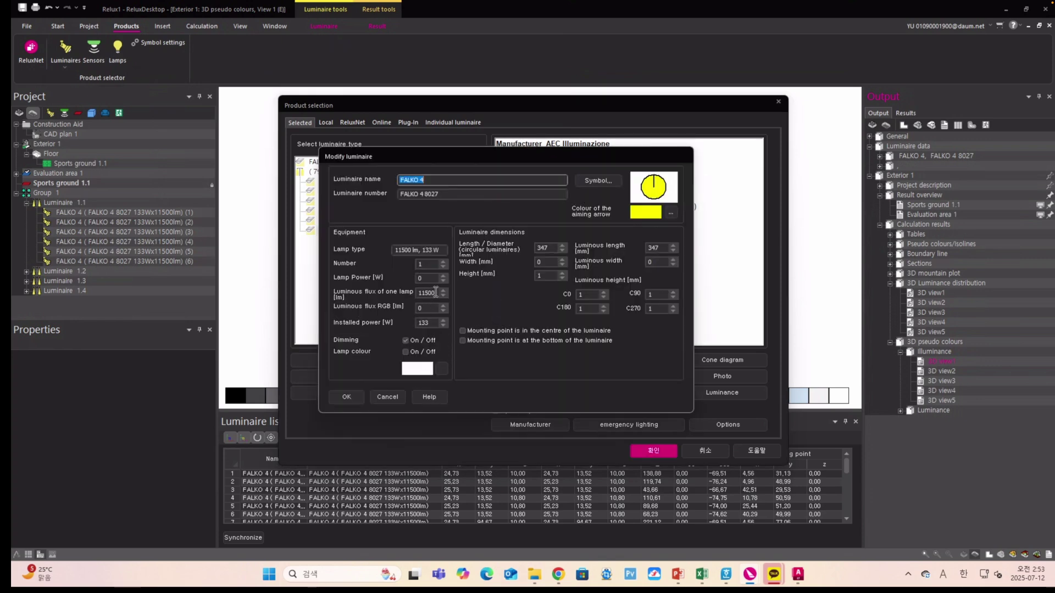
click(436, 292)
text(0)
click(344, 398)
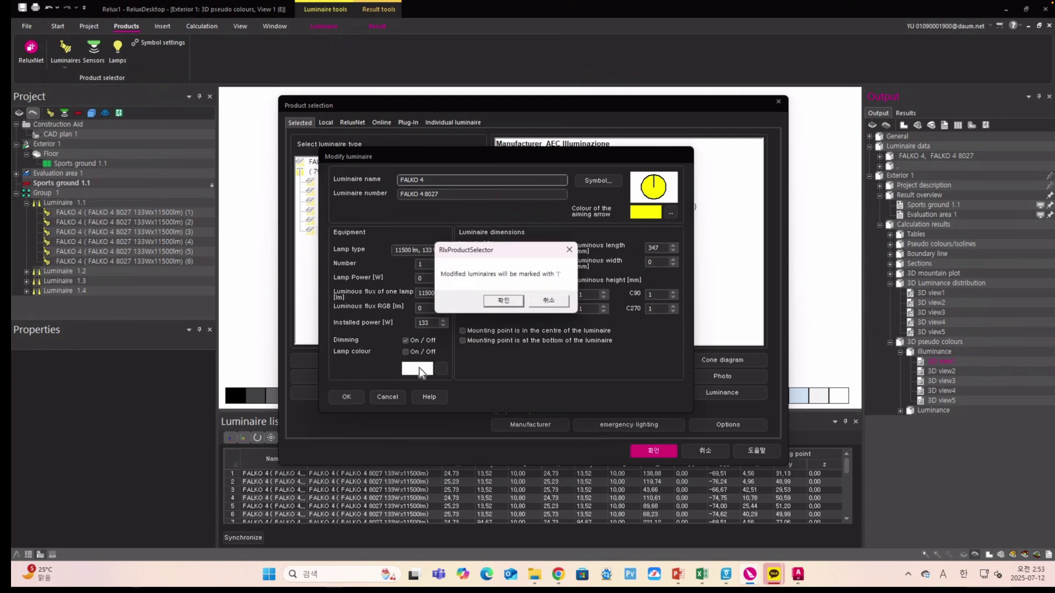
click(501, 301)
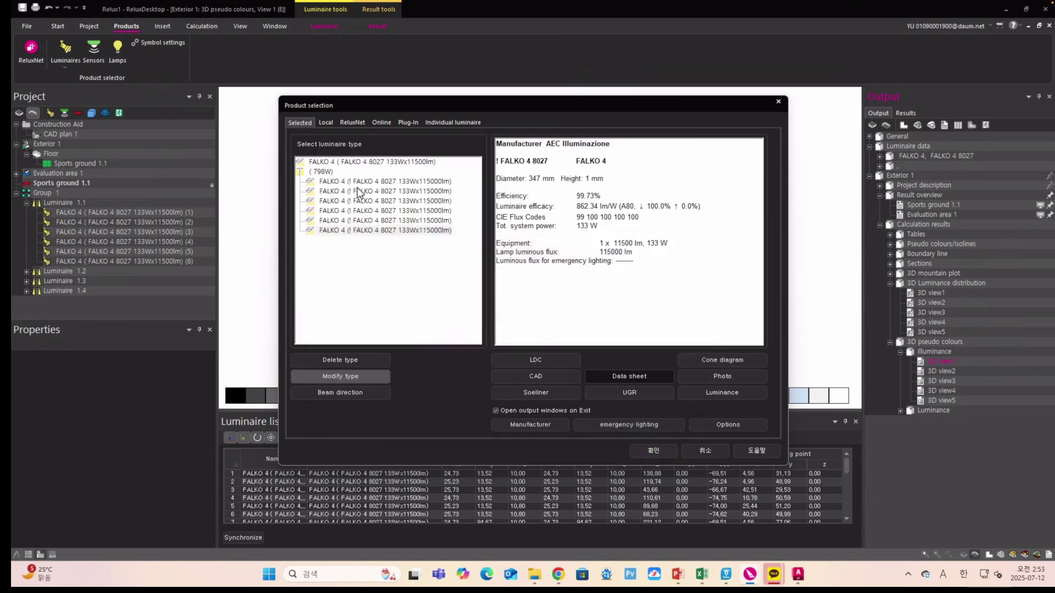
click(654, 451)
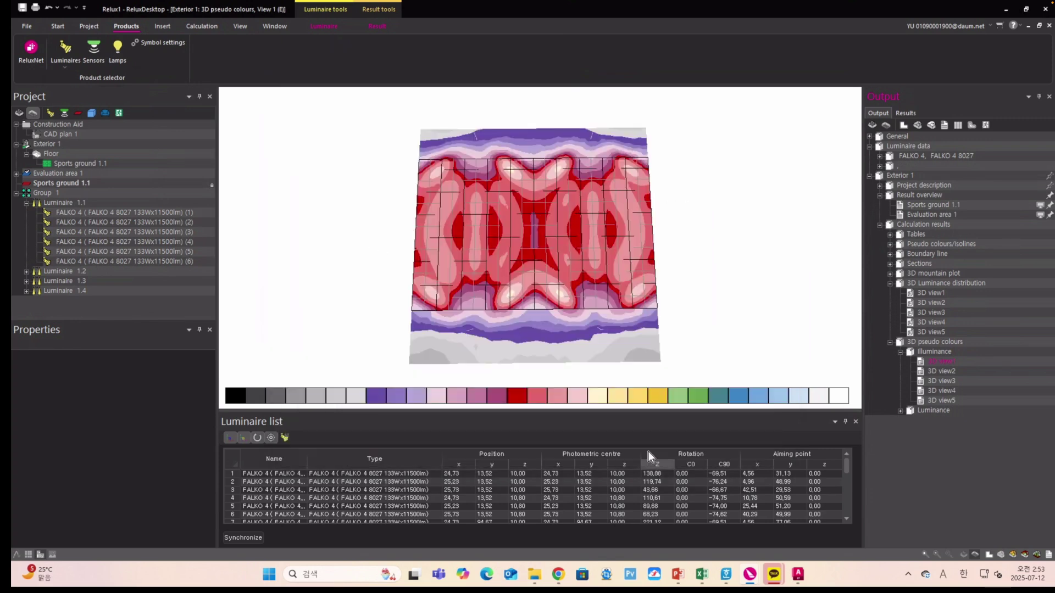
- Recalculate the artificial light and review the illuminance pseudo colours and values of Sports ground 1.1
click(209, 27)
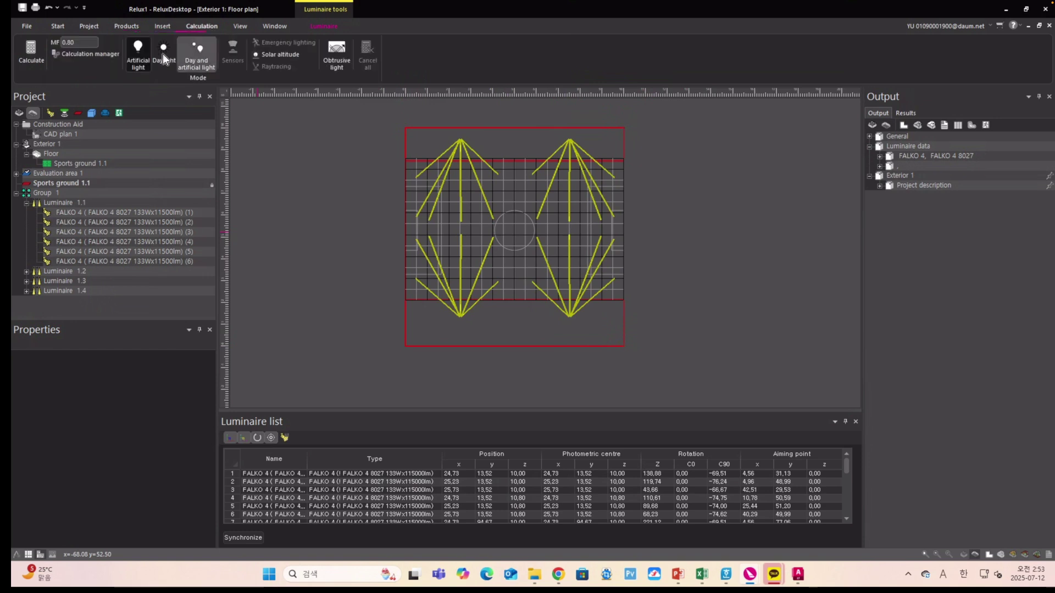
click(32, 55)
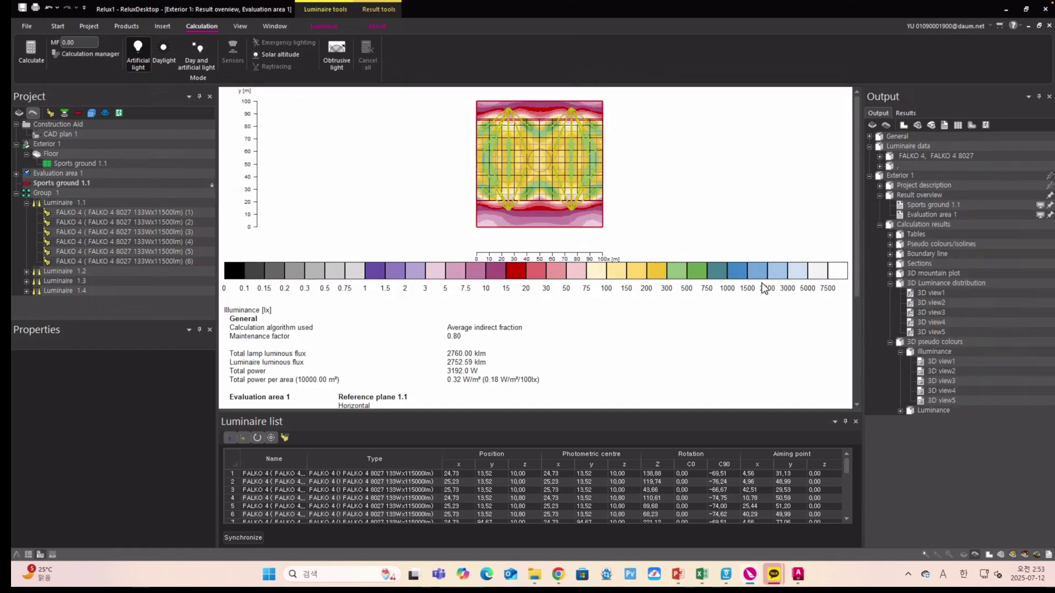
click(890, 244)
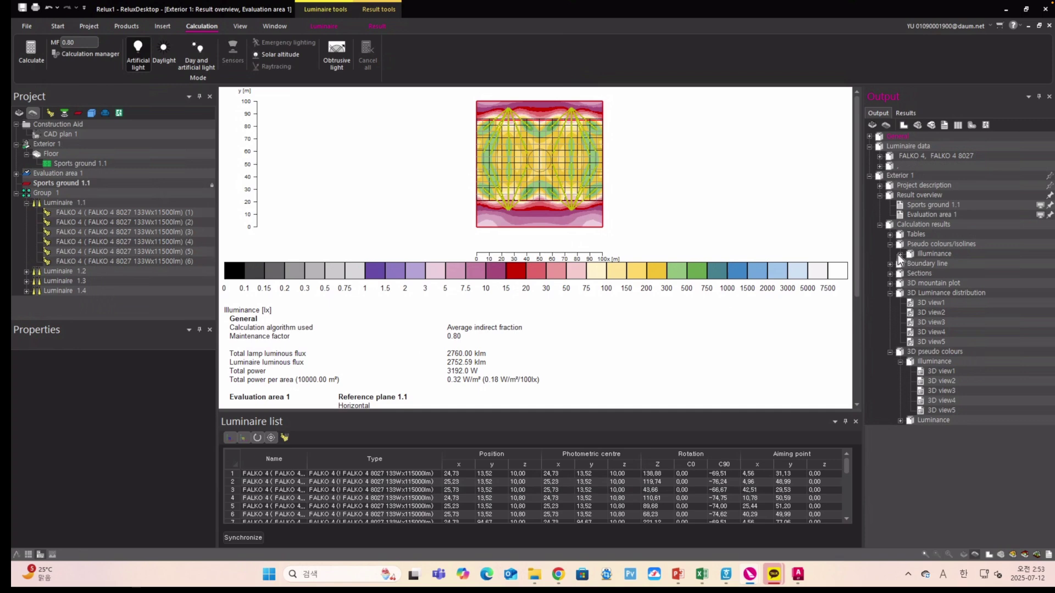
click(900, 254)
double_click(922, 283)
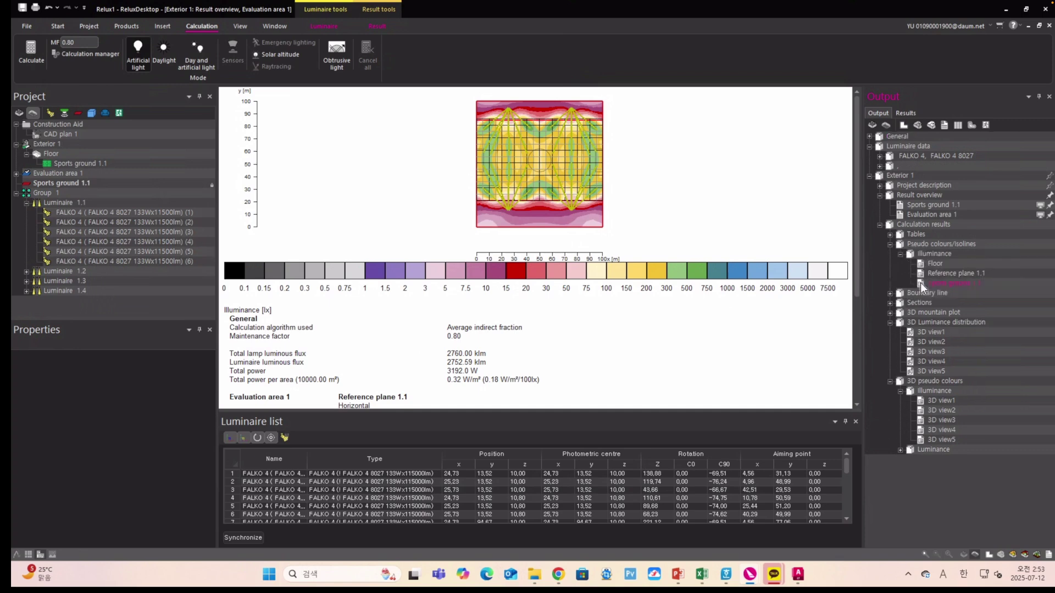
drag(856, 211, 850, 314)
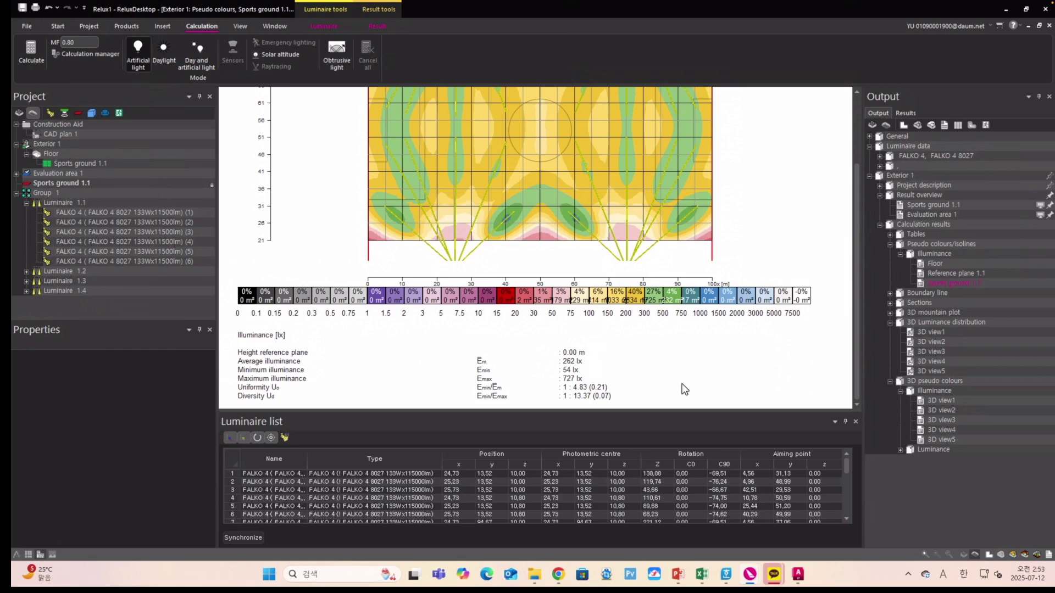
- Inspect the 3D luminance distribution of Exterior 1 in 3D view1 and collapse Luminaire 1.1 in the project tree
double_click(912, 334)
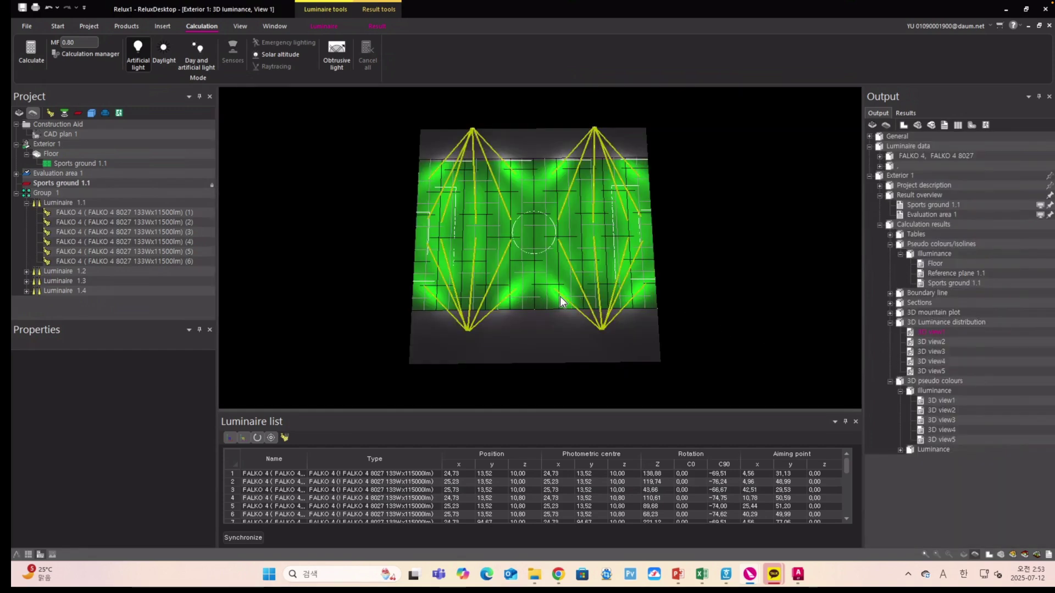
drag(672, 295, 677, 297)
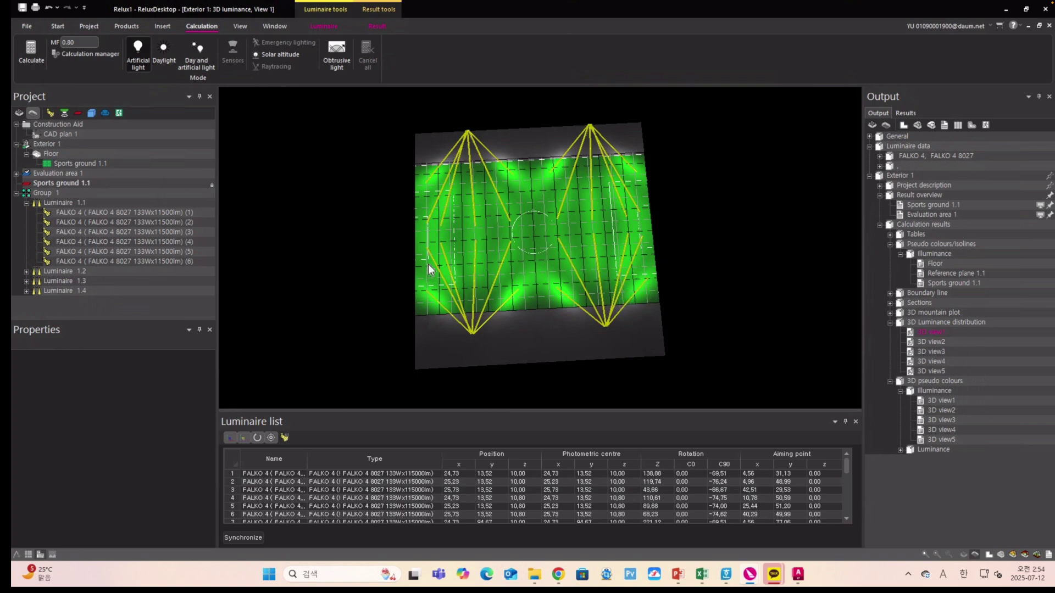
click(26, 203)
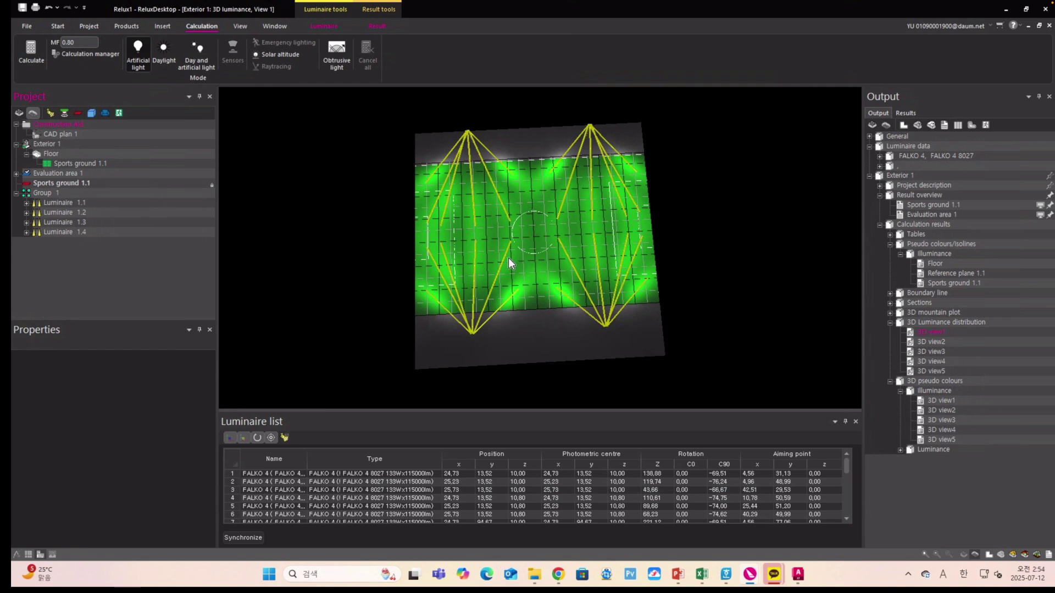
drag(632, 302, 625, 311)
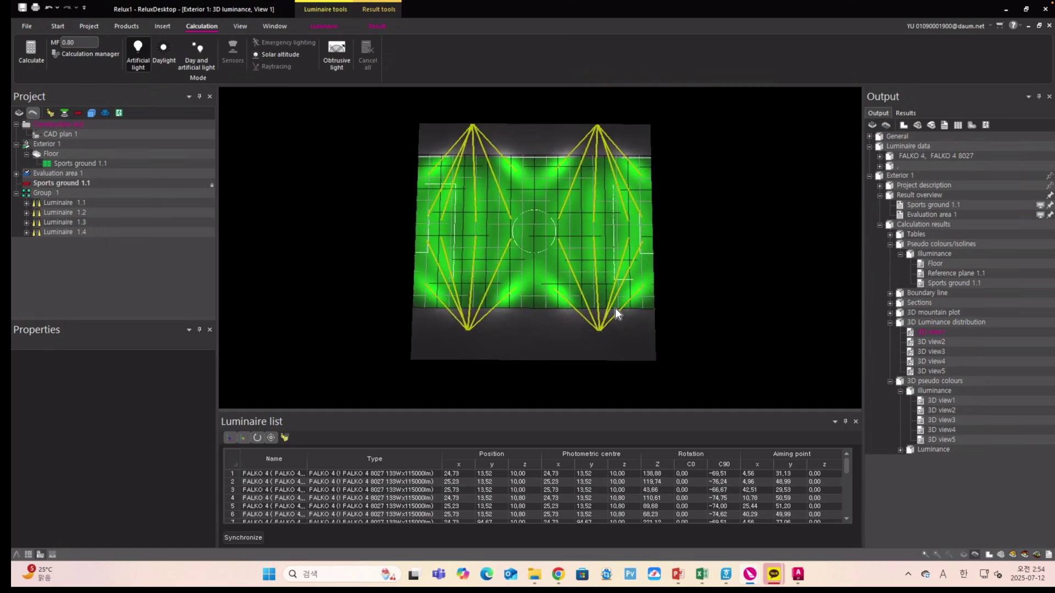